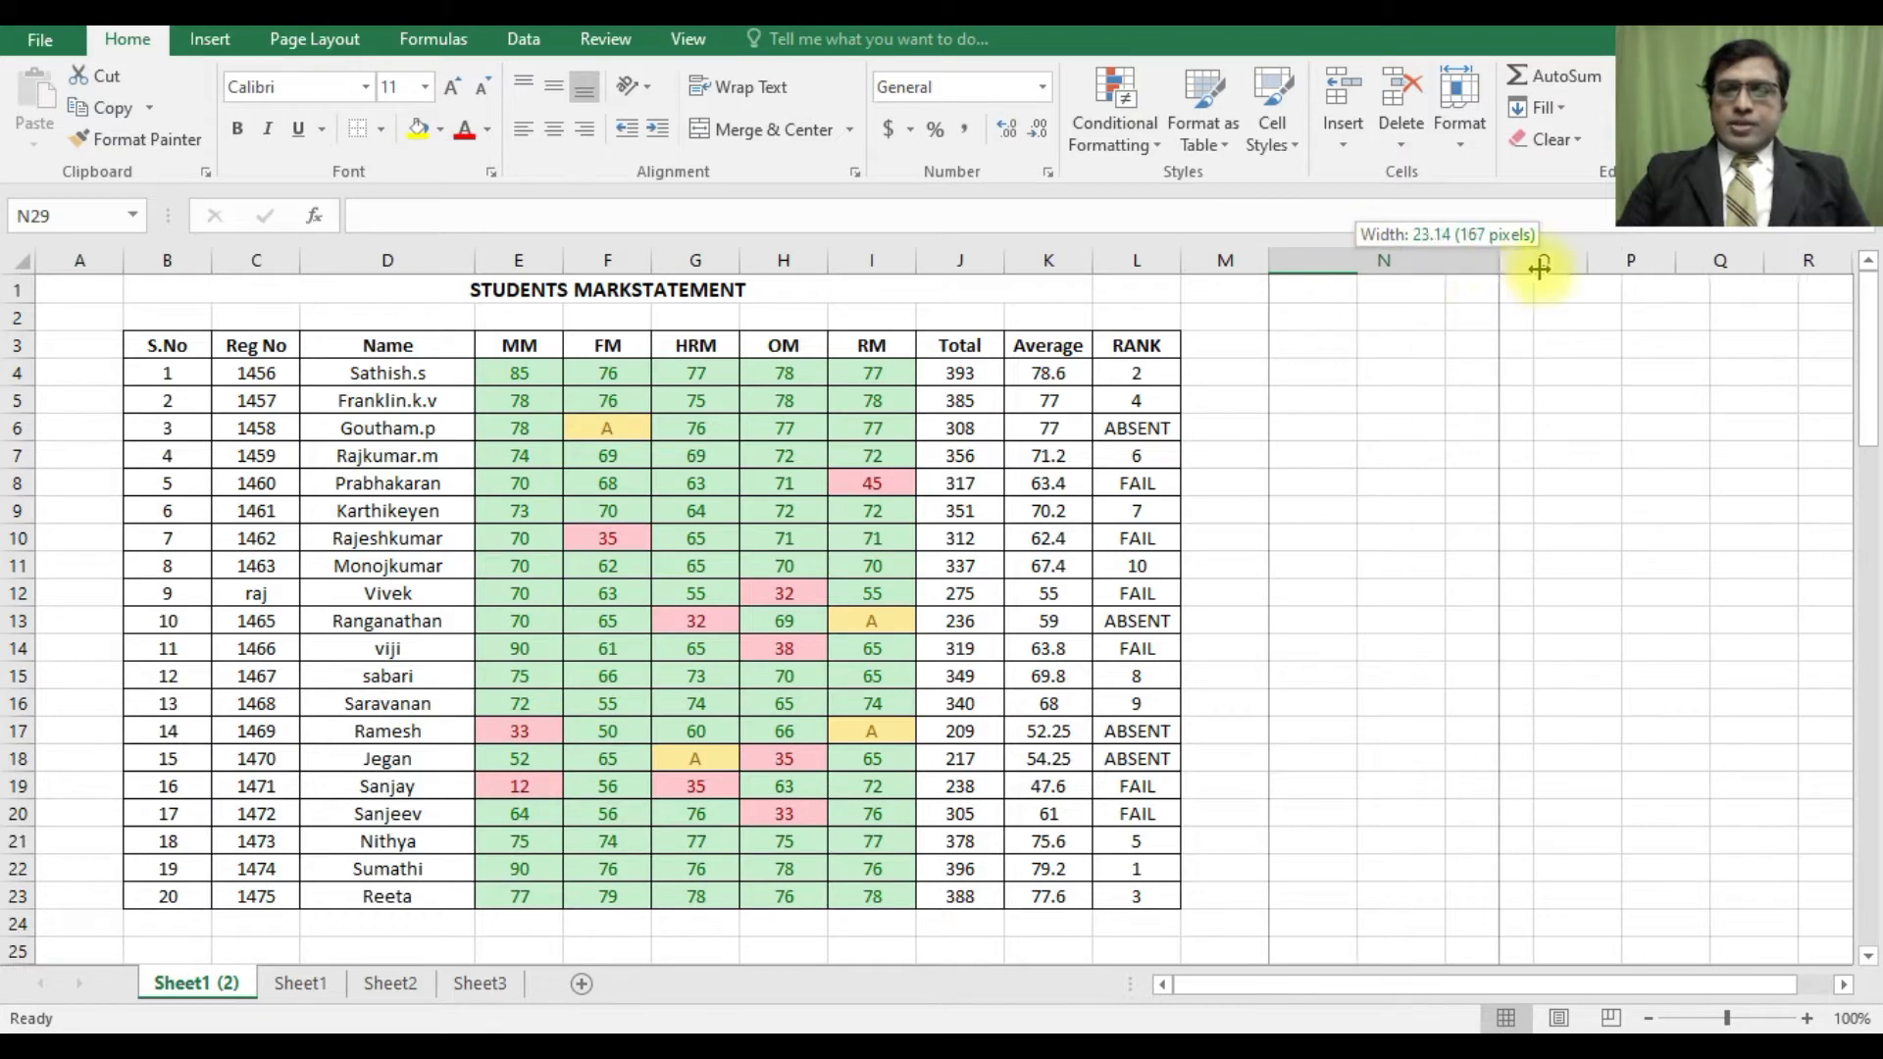
- Enter the label "Enter the student Name" in cell N9
click(1347, 508)
text(Enter the)
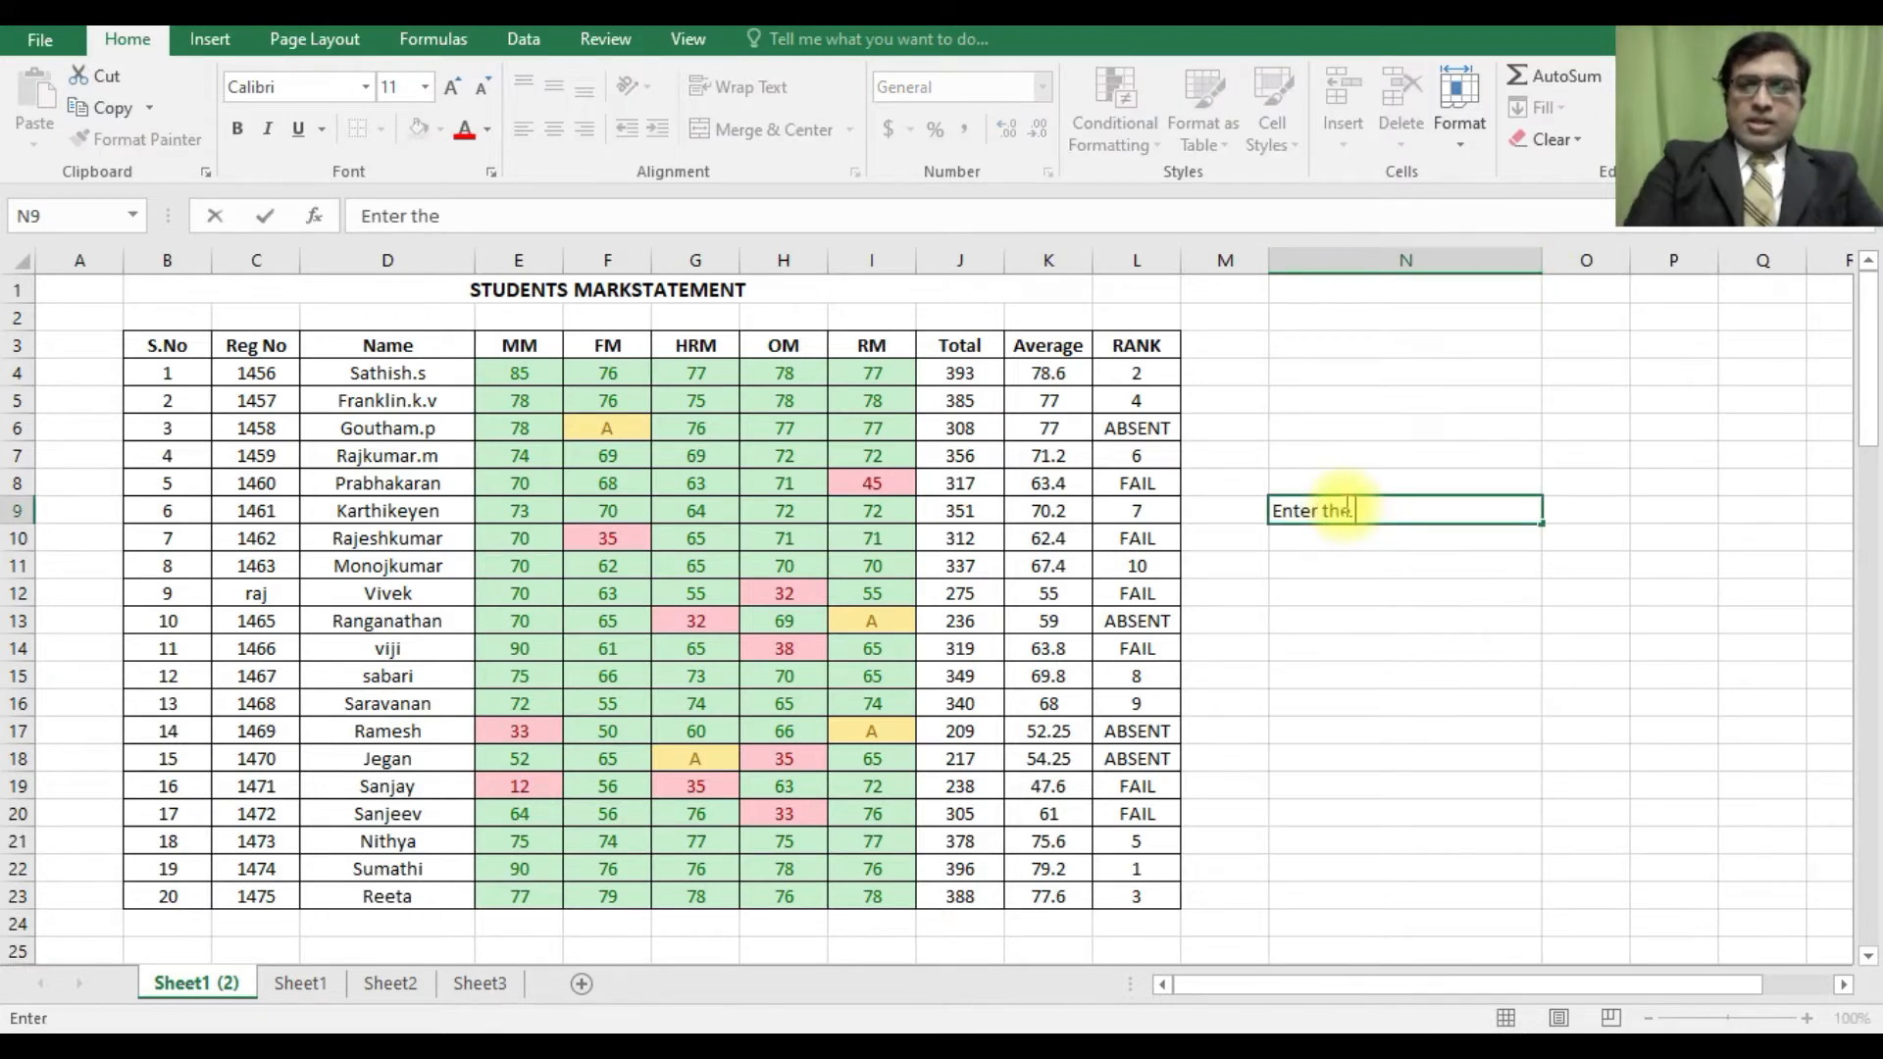
text( student Name)
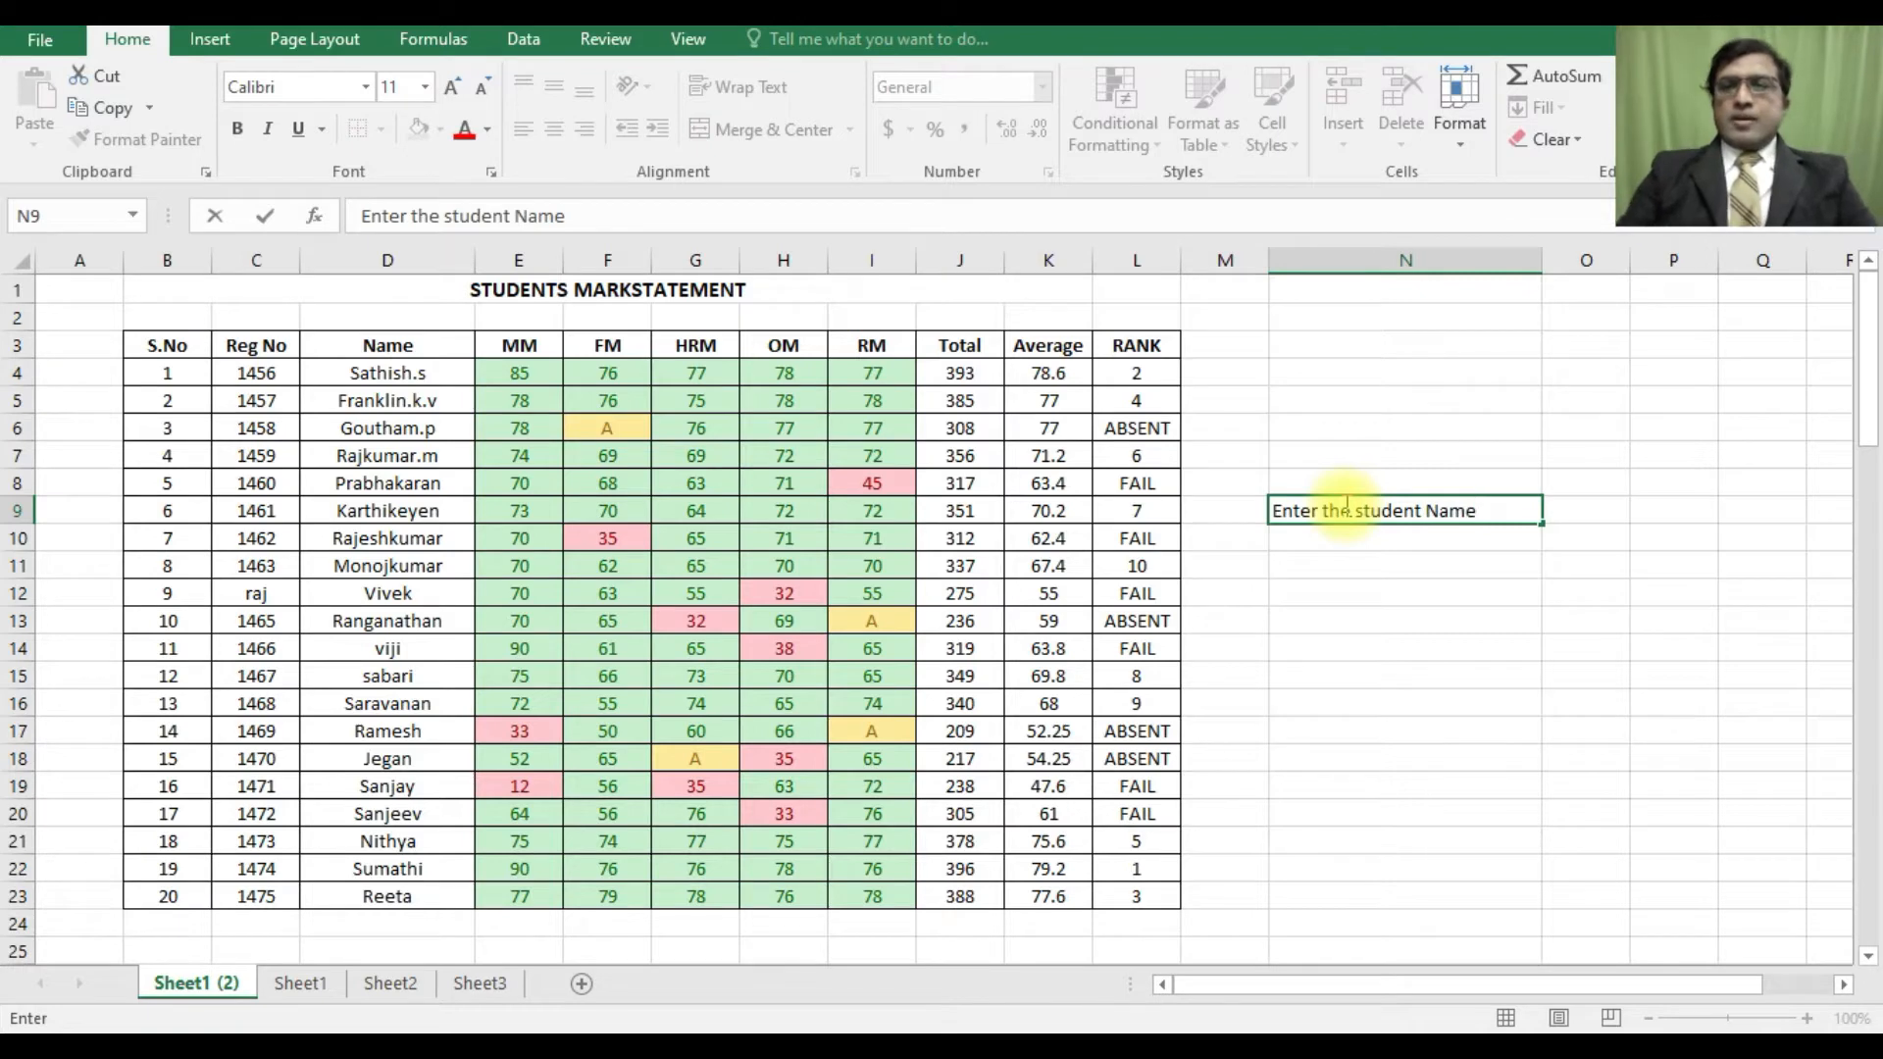
click(1593, 513)
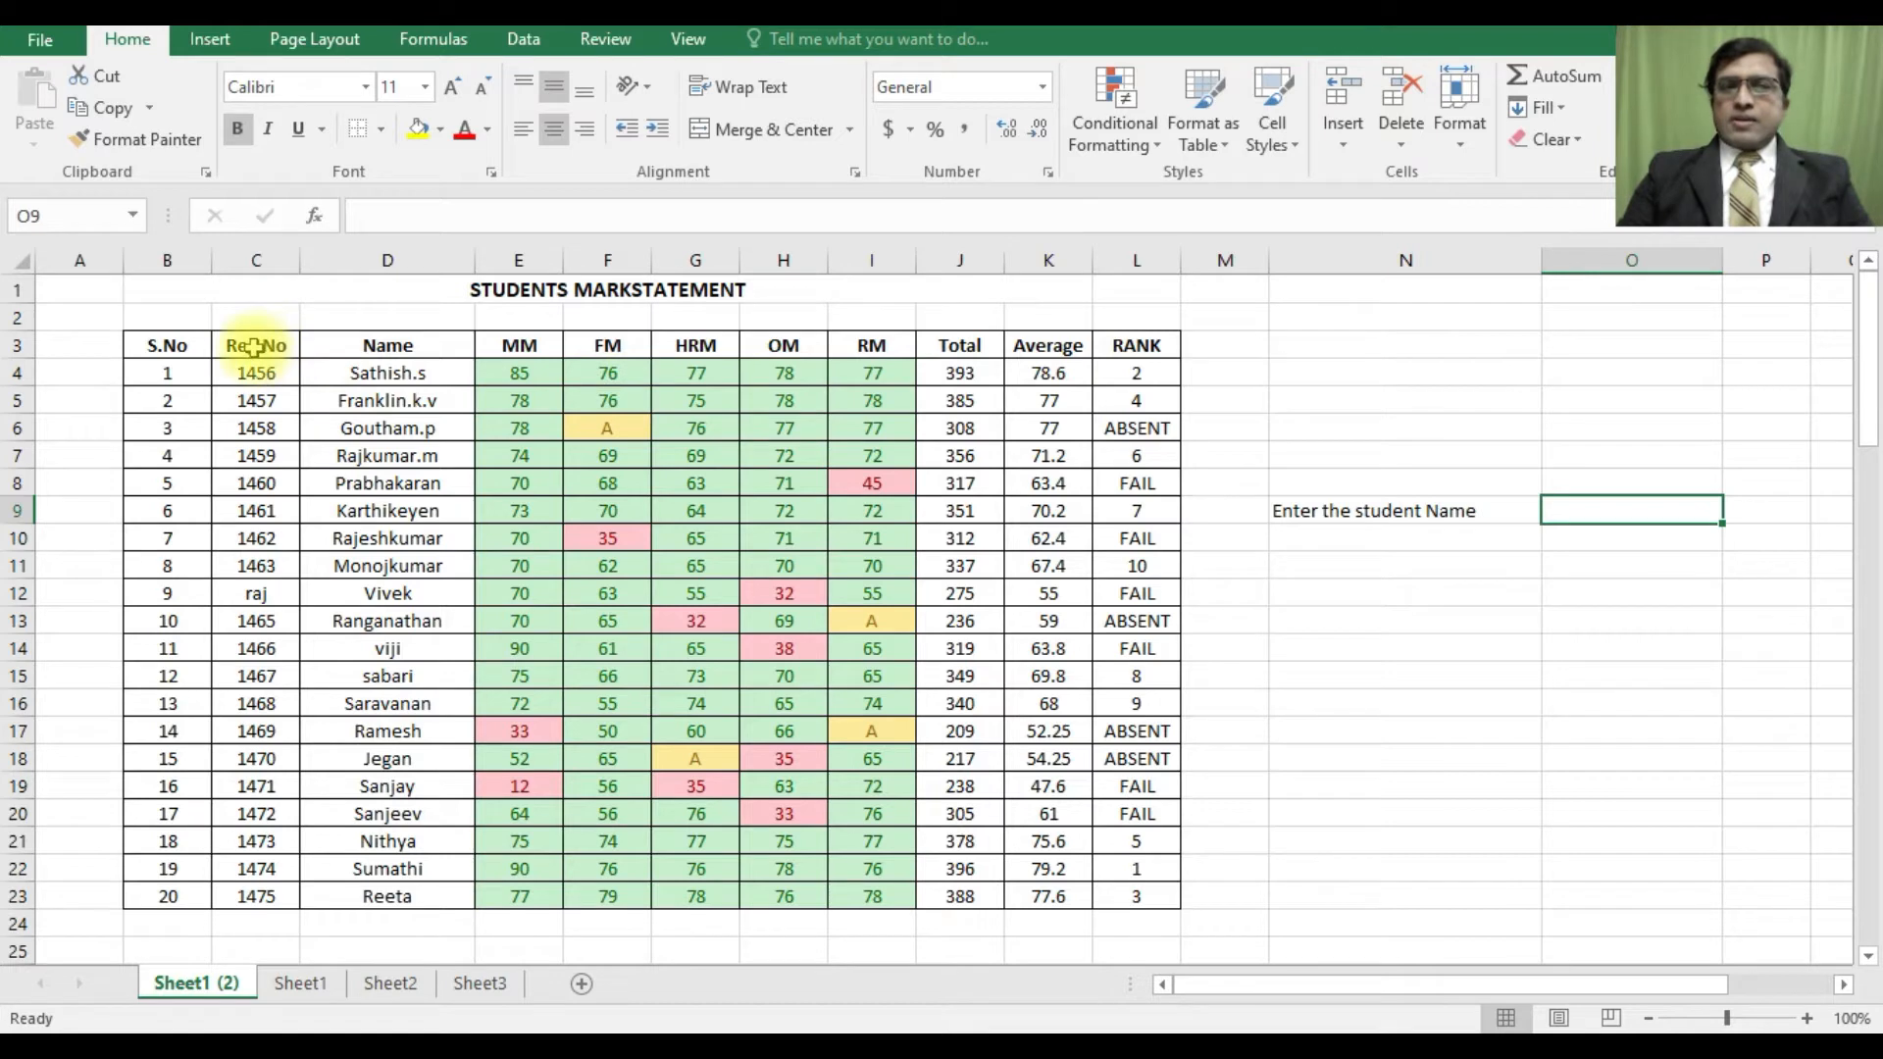
- Copy the table headers from Reg No to RANK (C3:L3) and paste them transposed as a vertical list starting at N10
drag(253, 346, 1145, 365)
right_click(1129, 347)
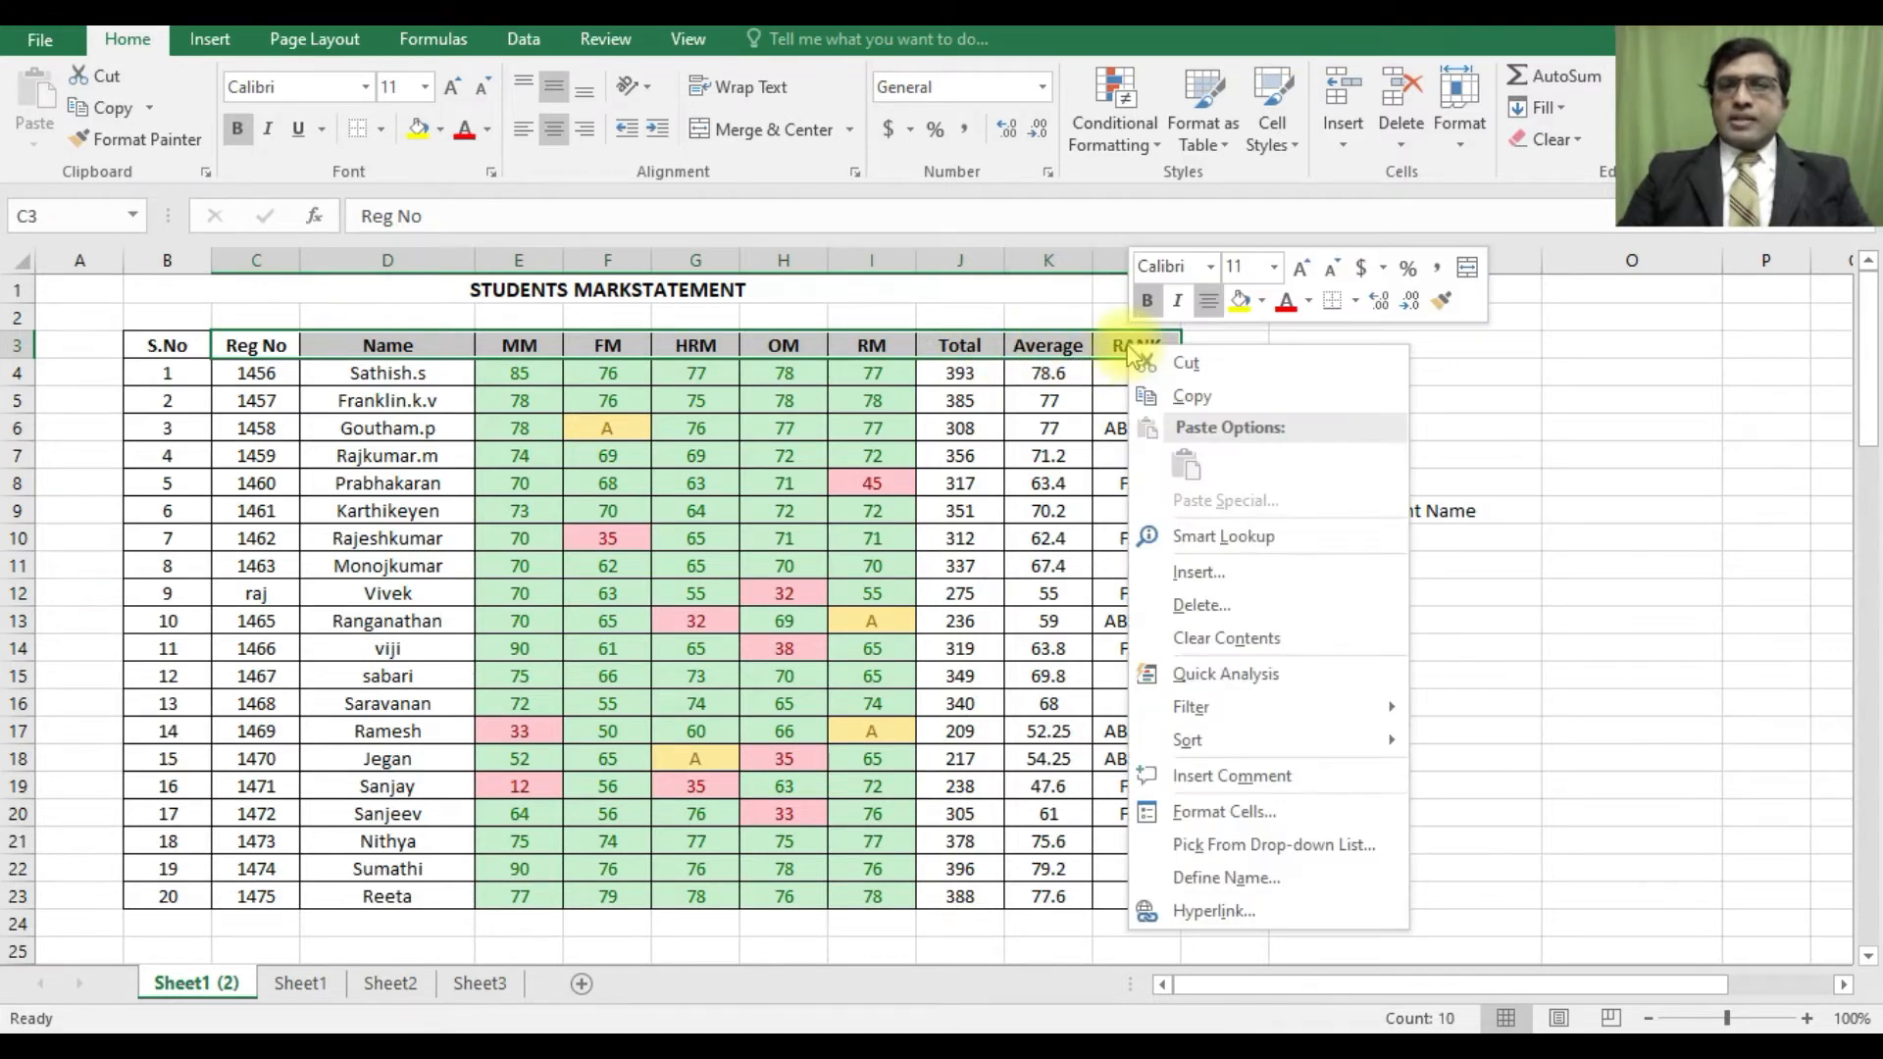
click(1195, 398)
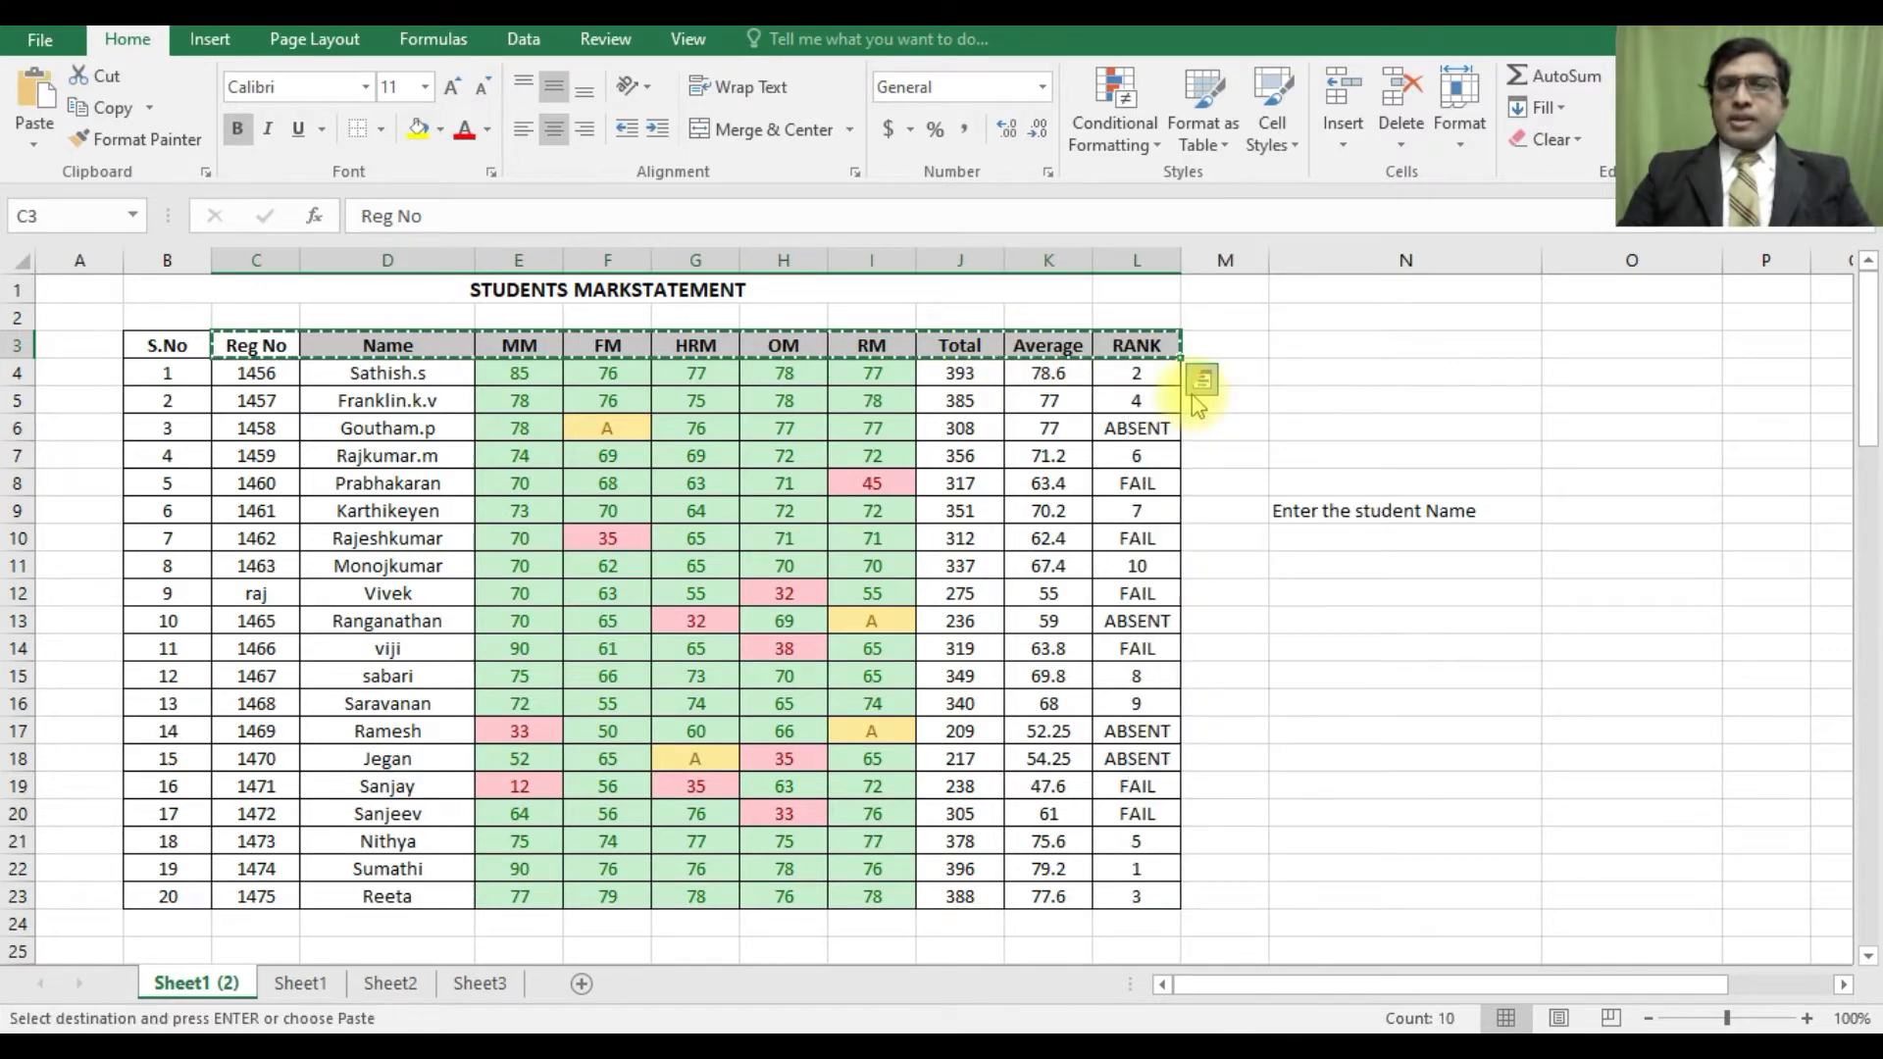
click(1343, 536)
right_click(1343, 537)
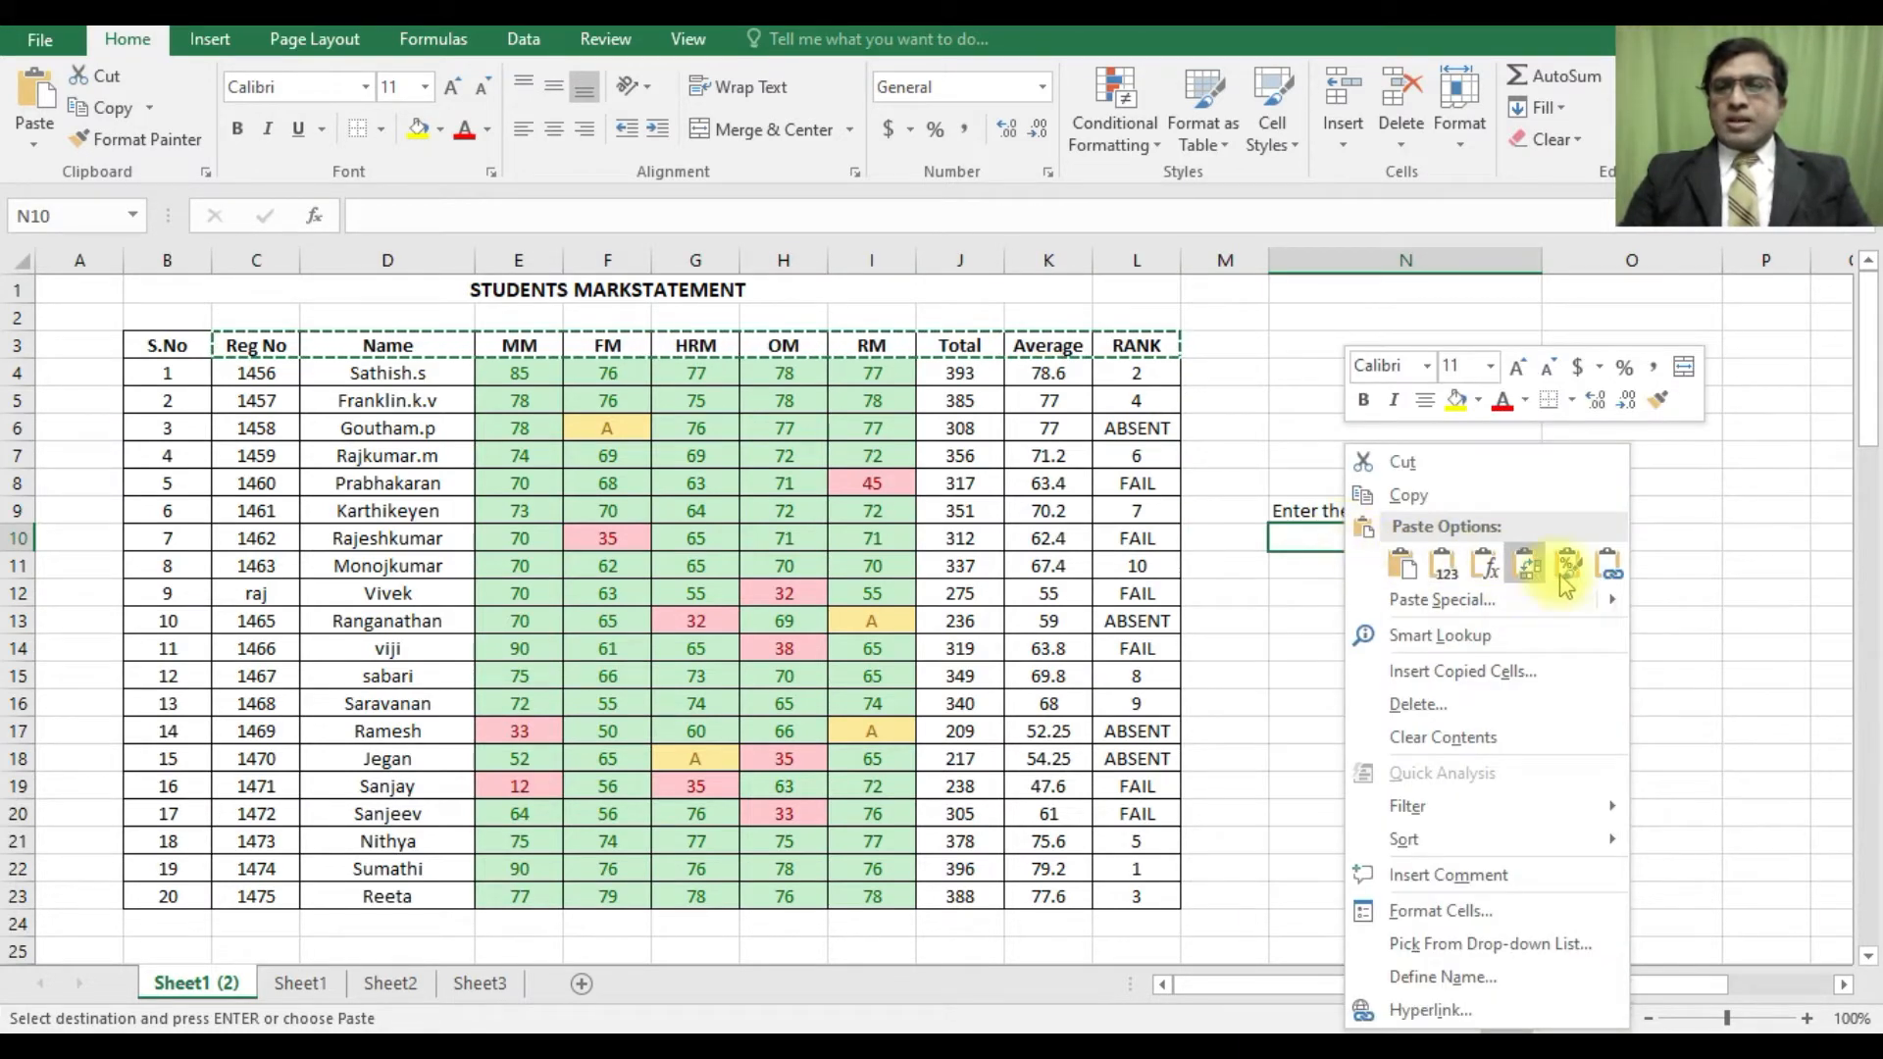
mouse_move(1613, 608)
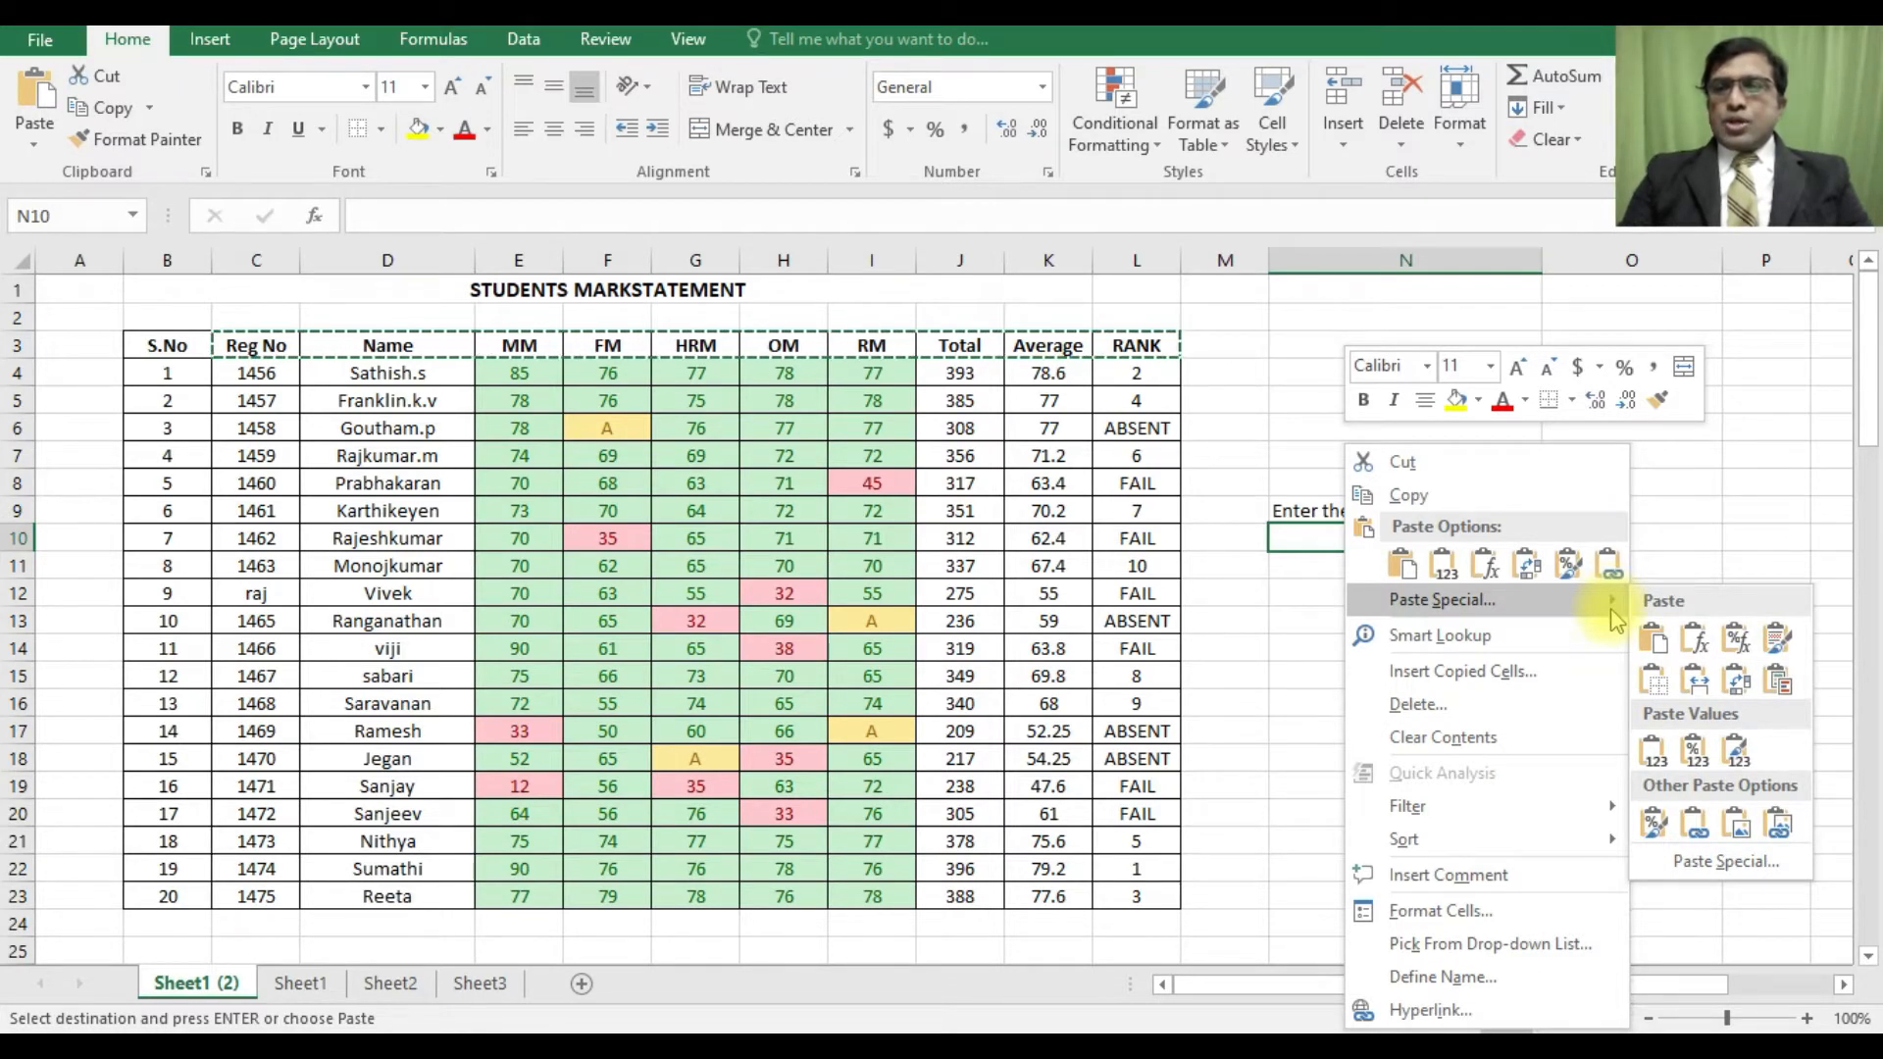
click(1719, 861)
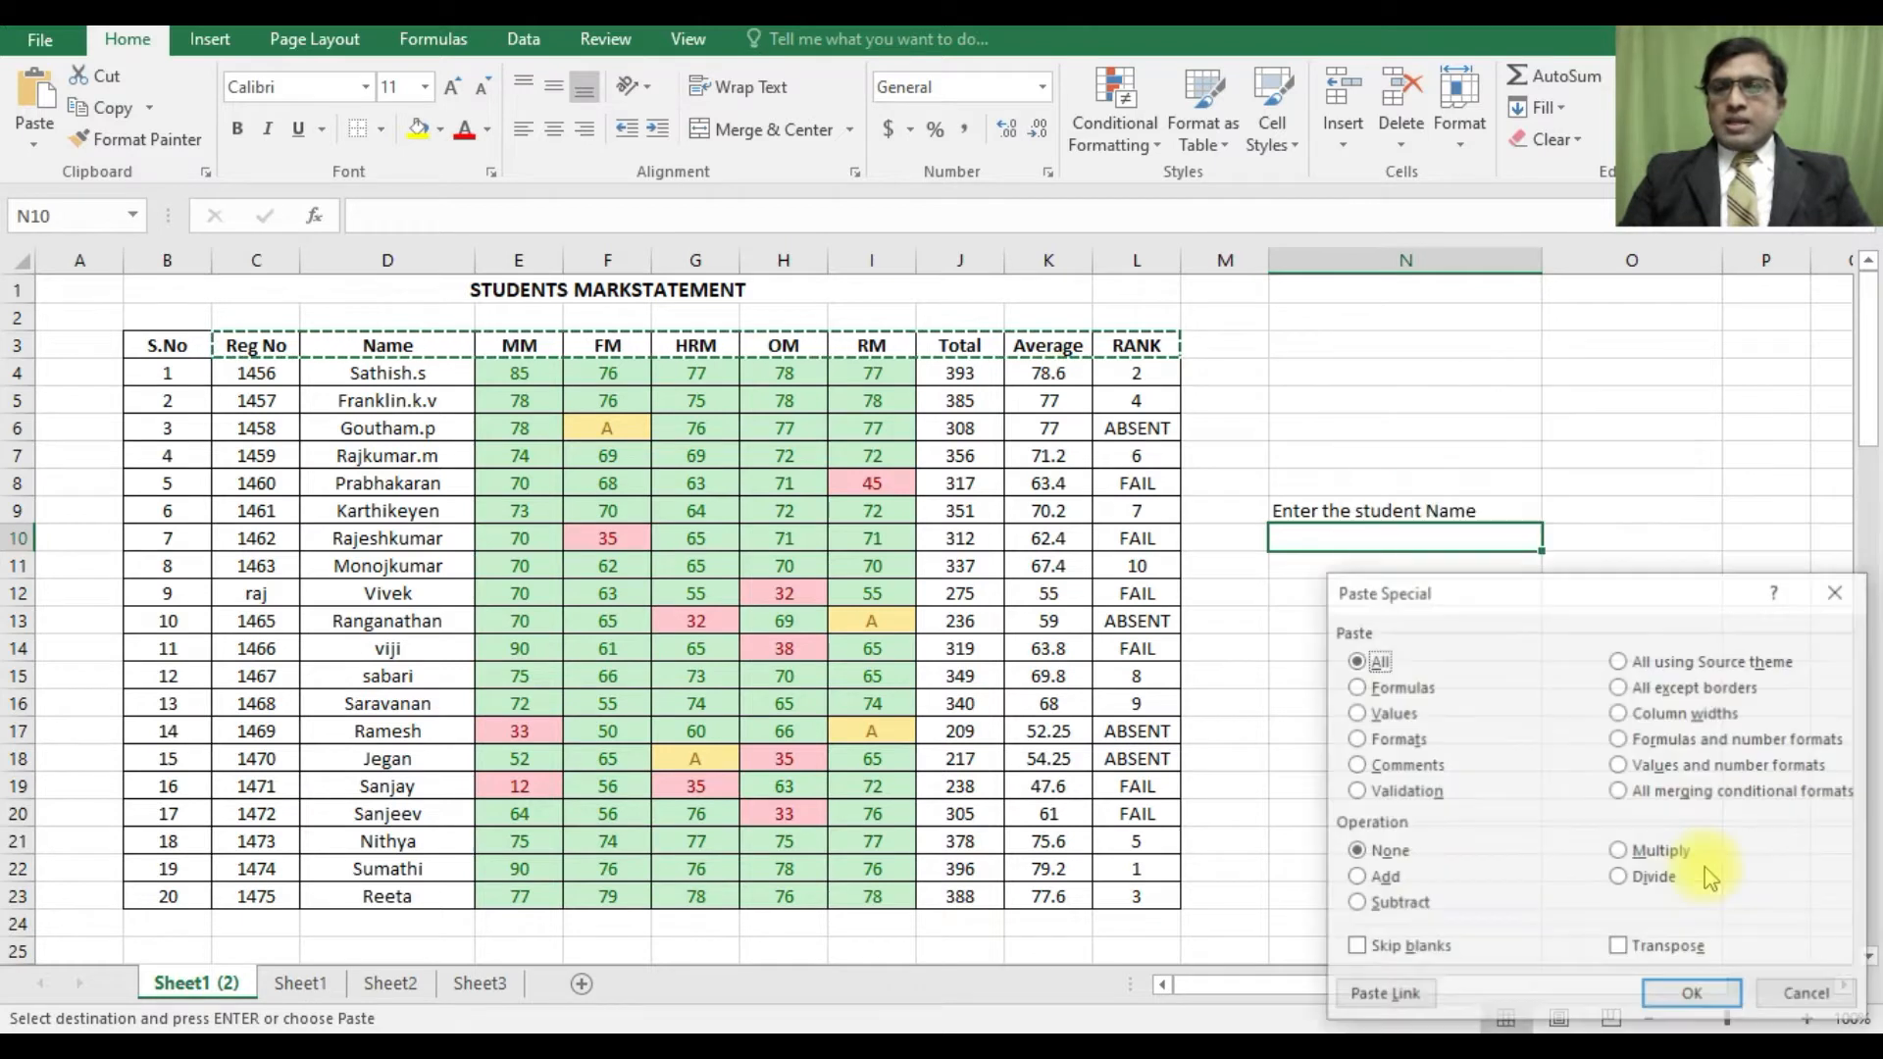
drag(1555, 608, 1538, 384)
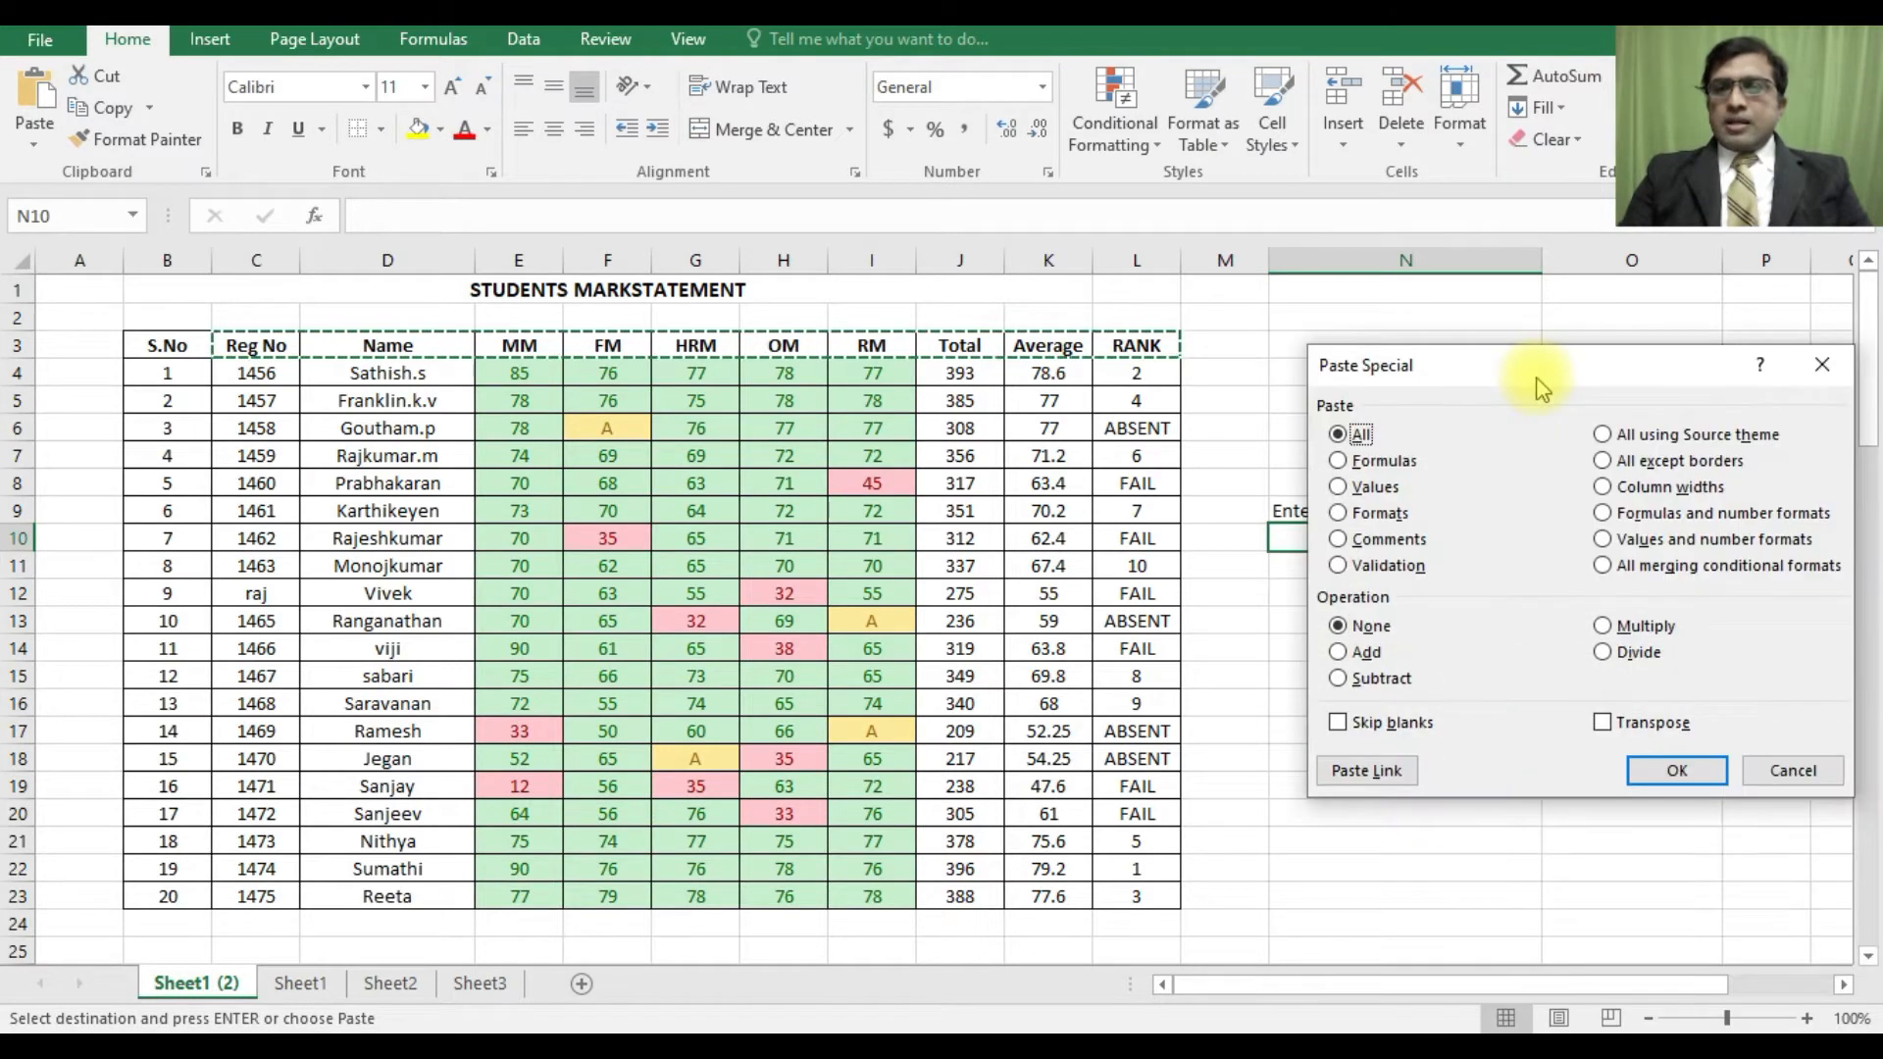
click(1602, 725)
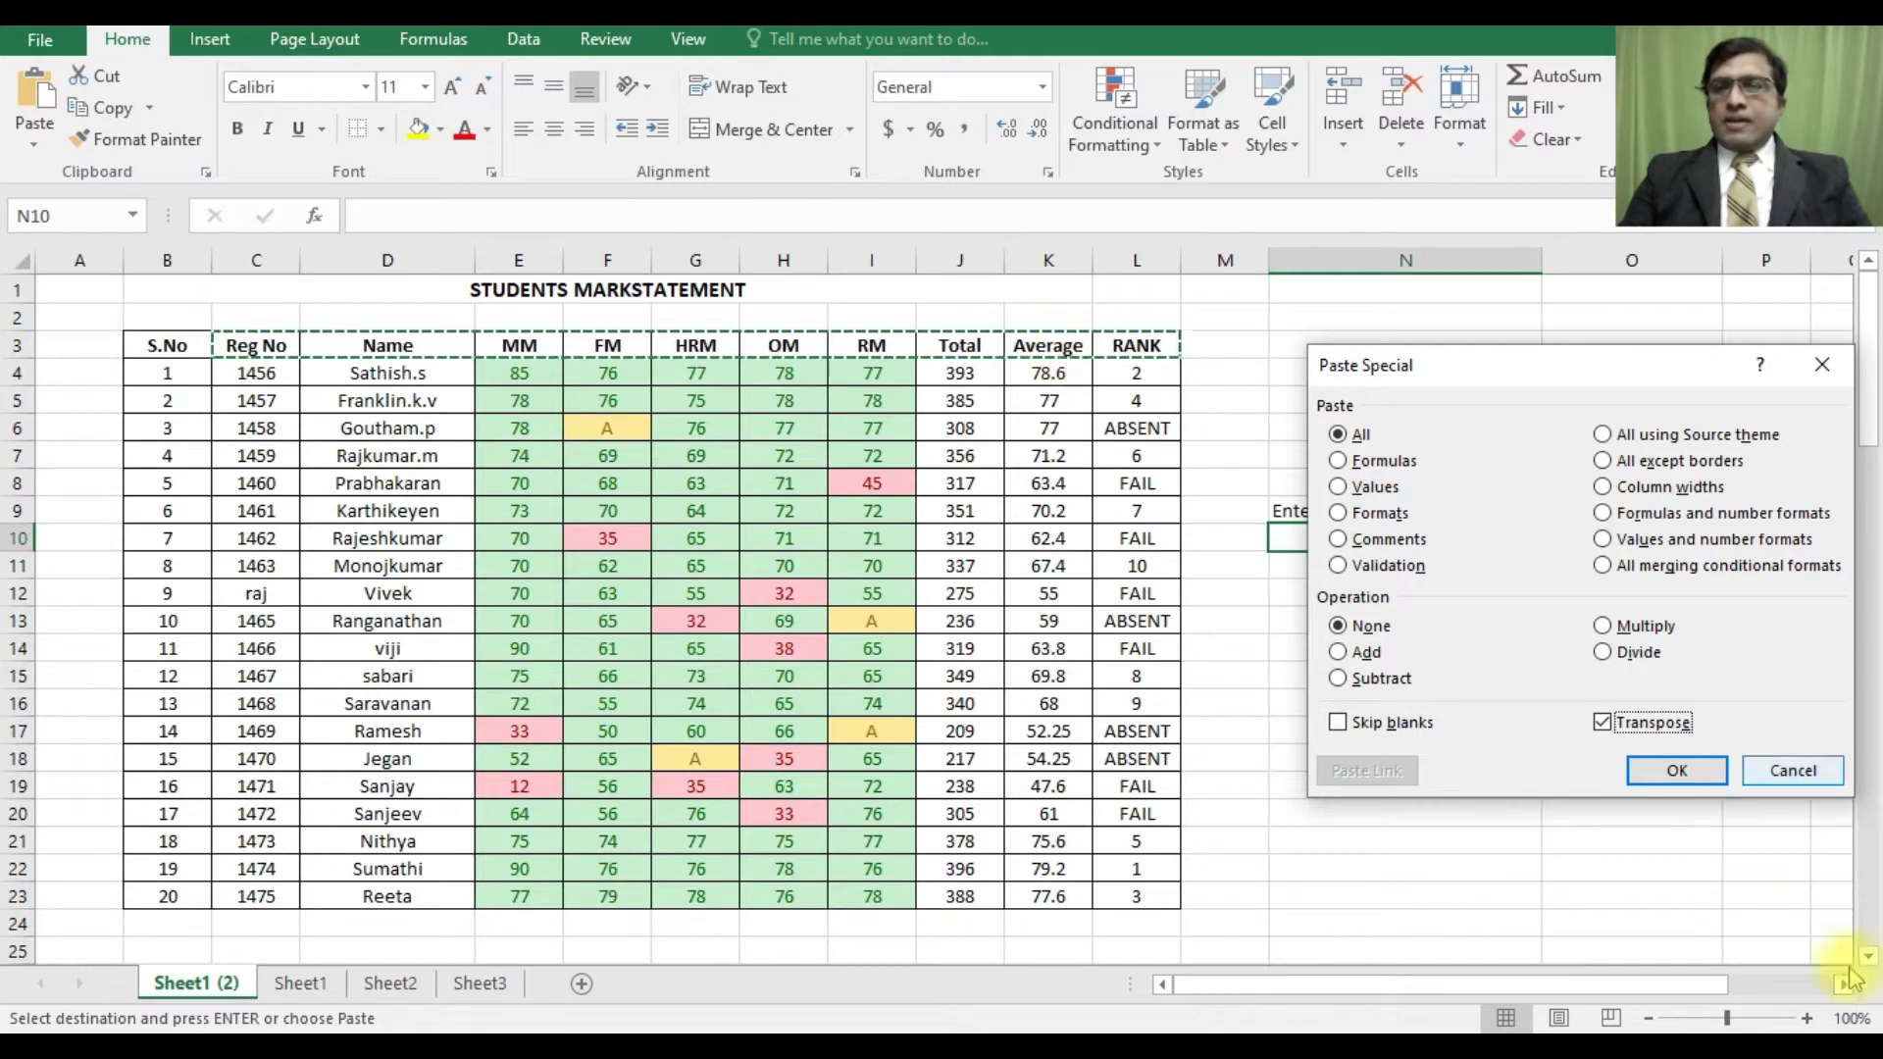
click(1662, 771)
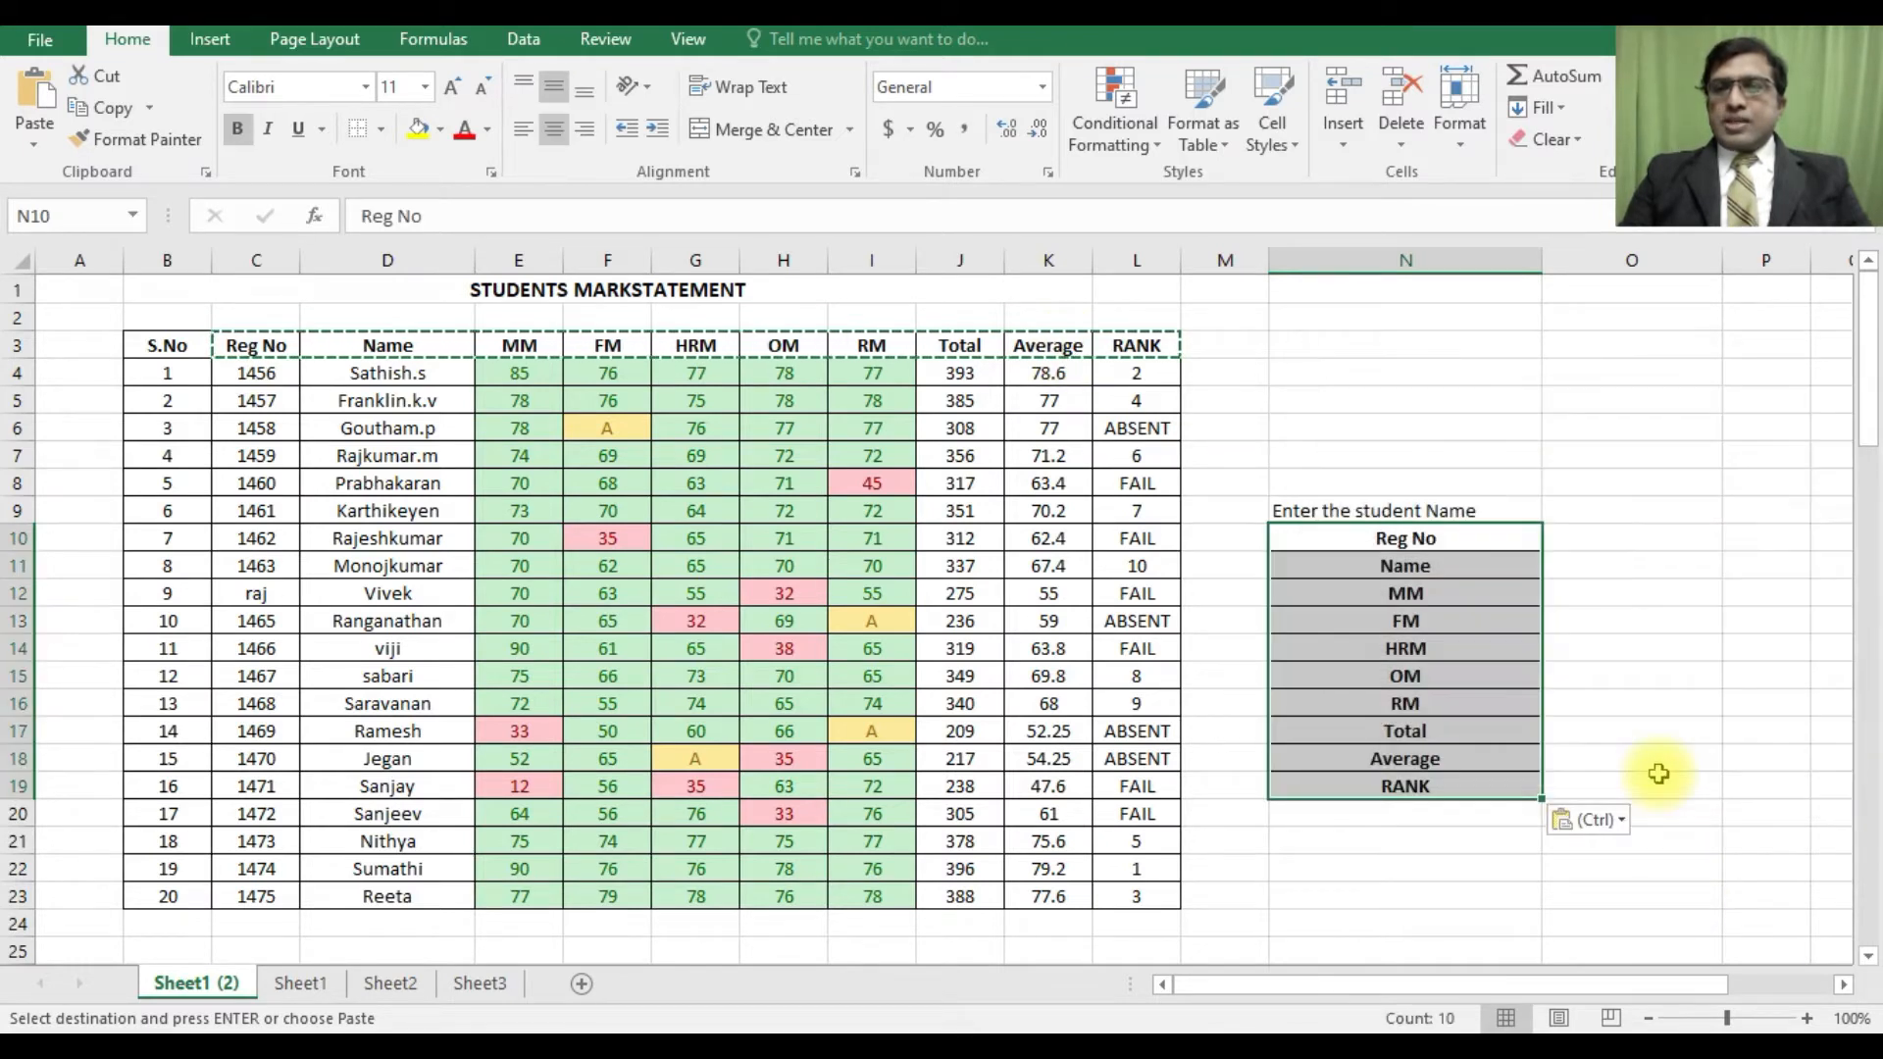
click(1658, 777)
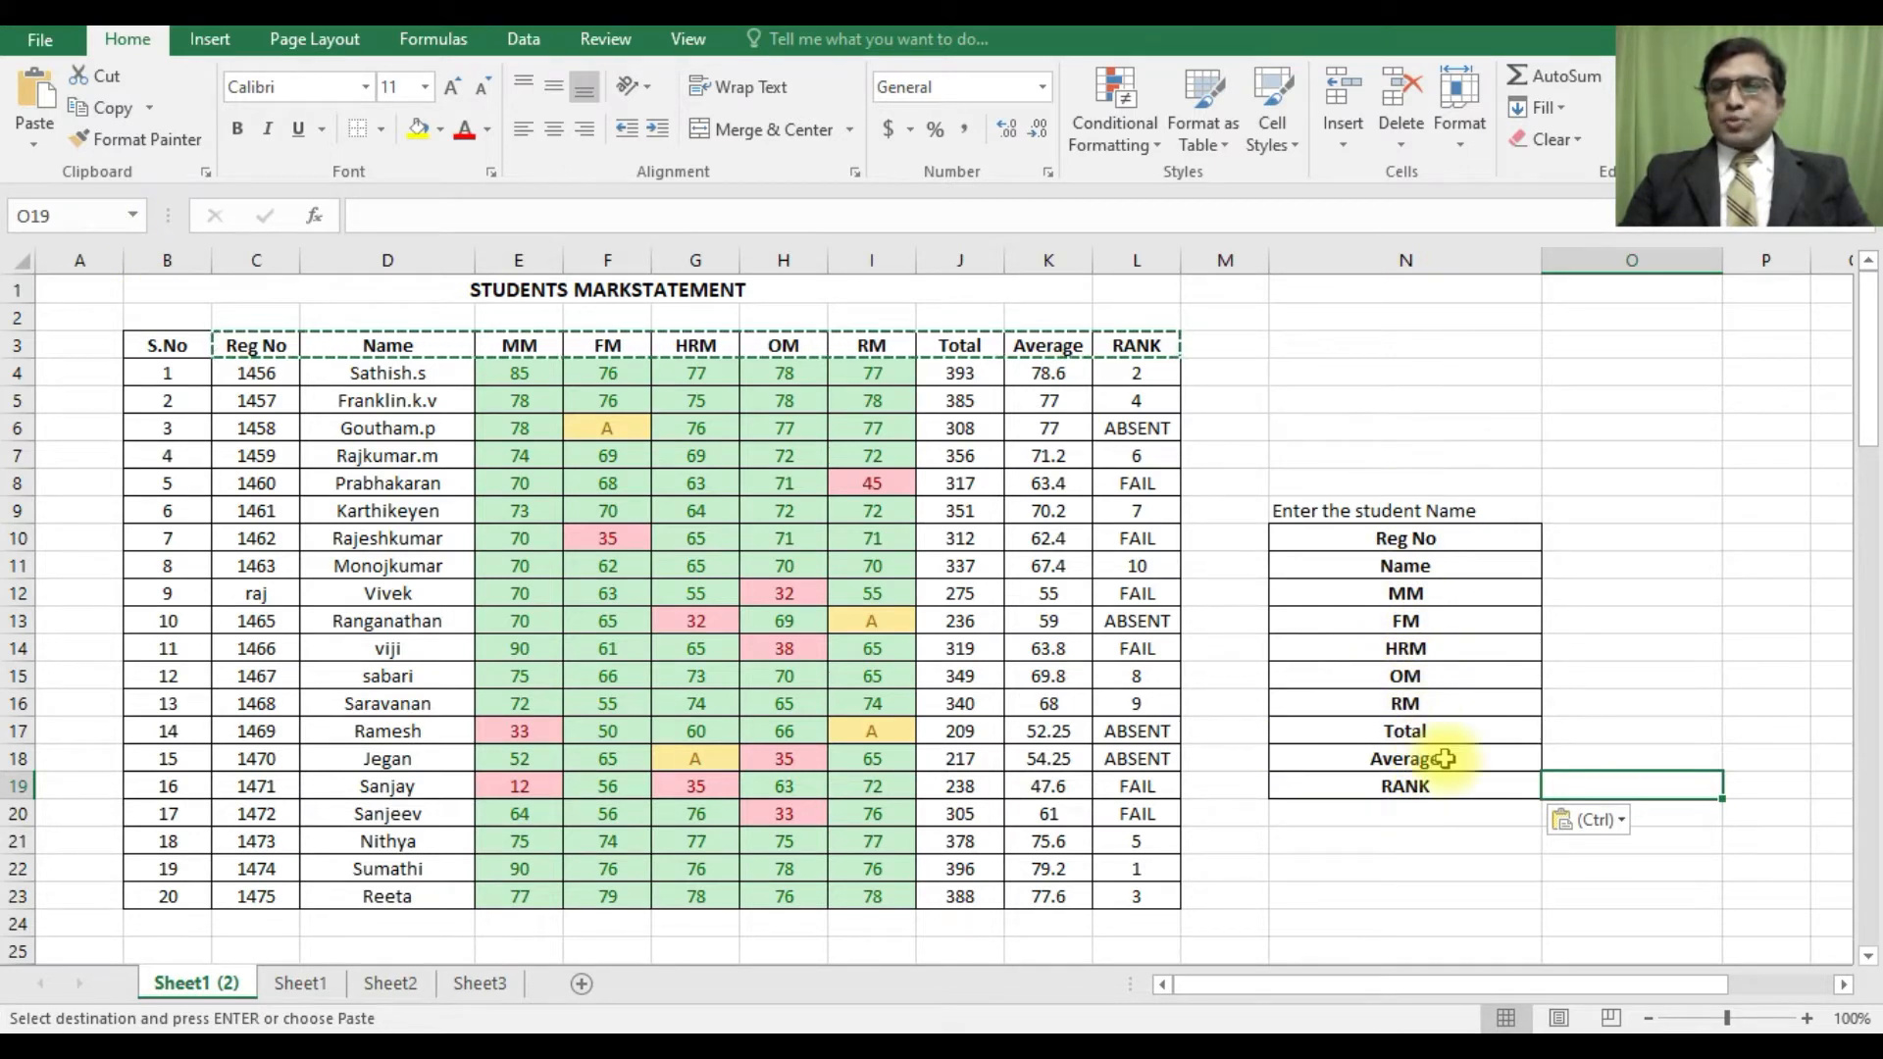
- Give the input cell O9 a thick outside border and fill the label cell N9 with yellow
click(1608, 510)
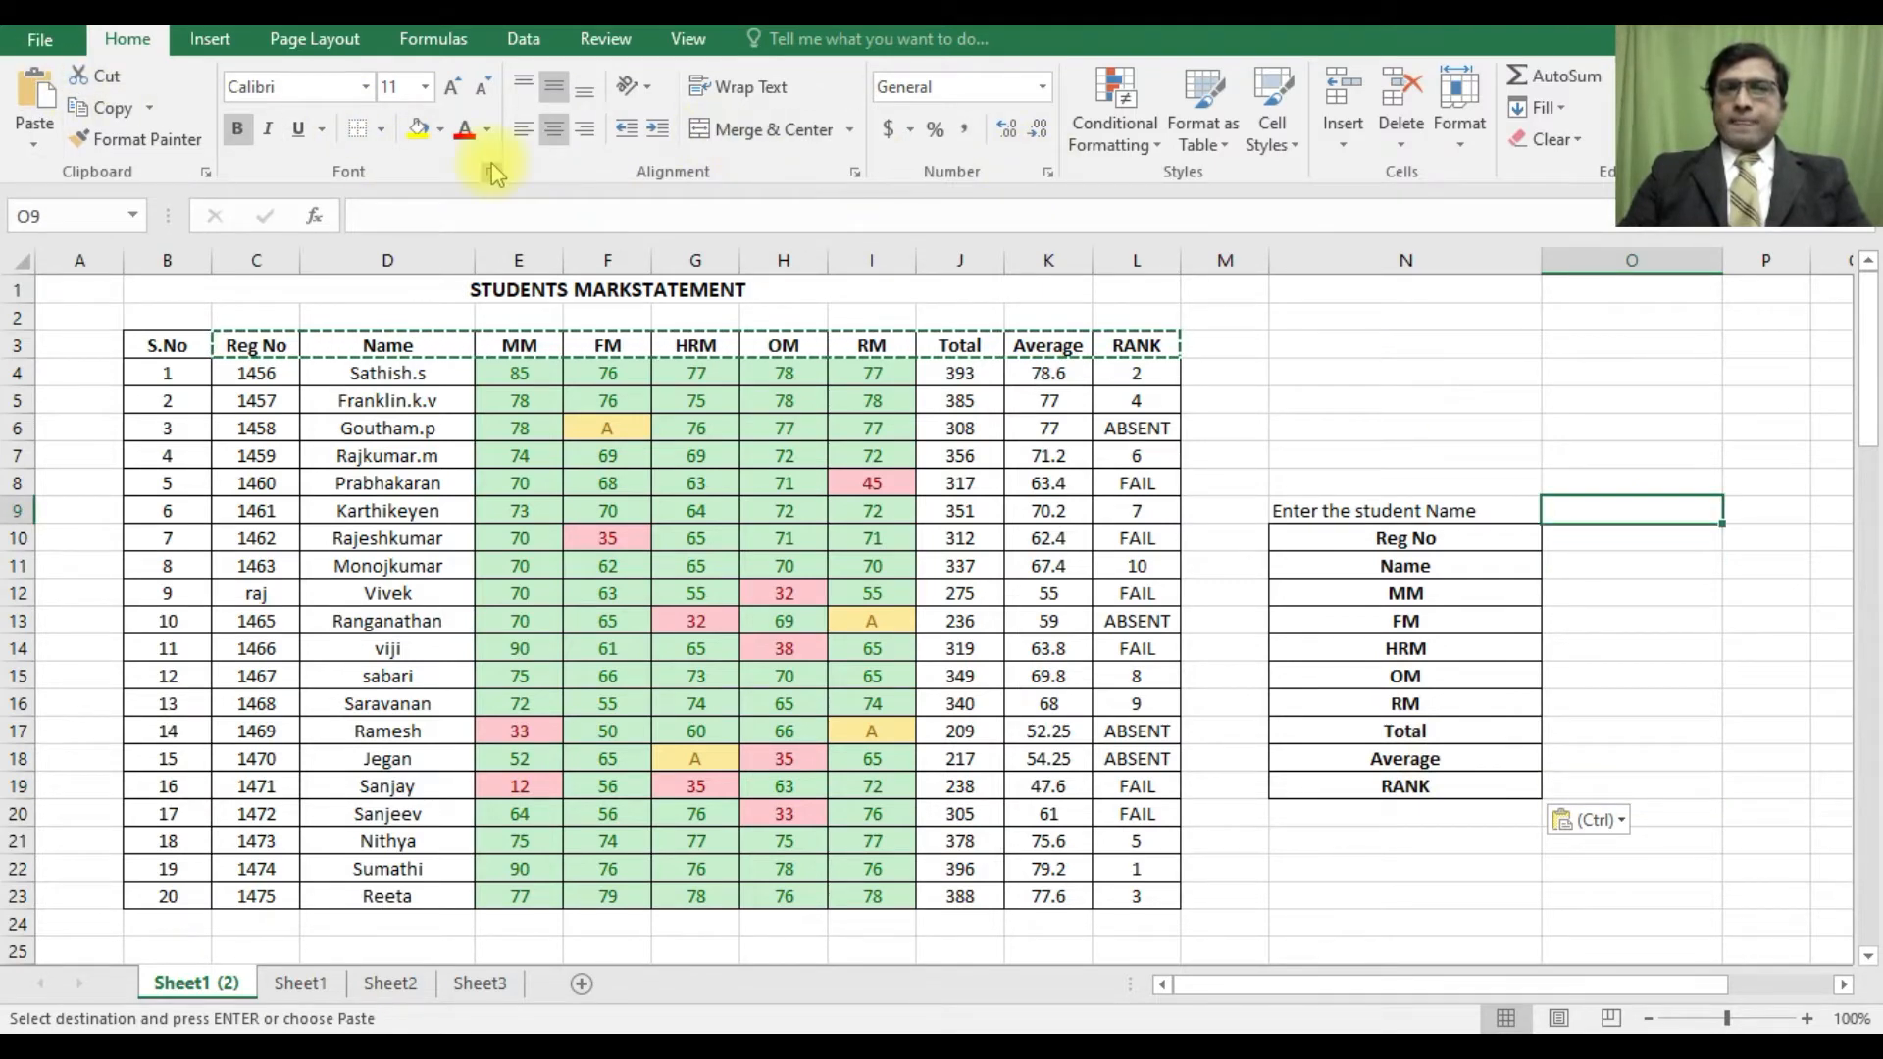
click(381, 131)
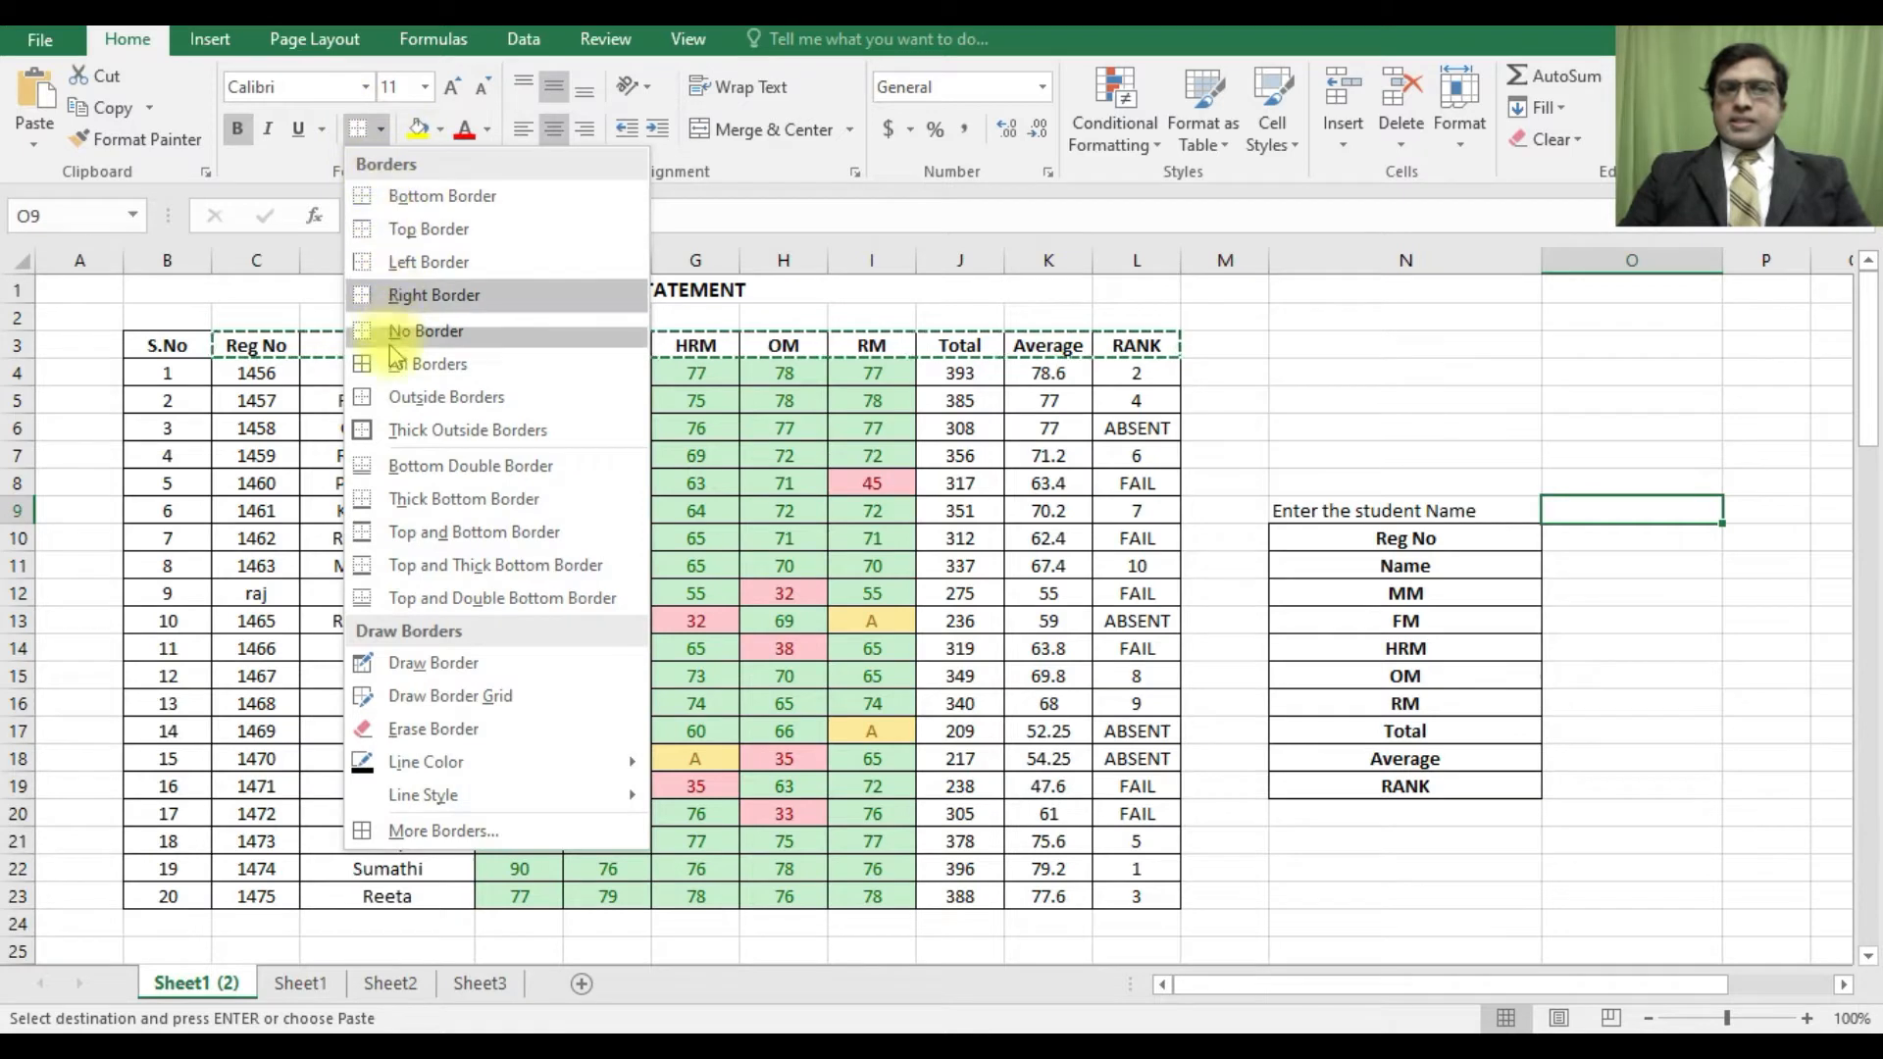
click(421, 429)
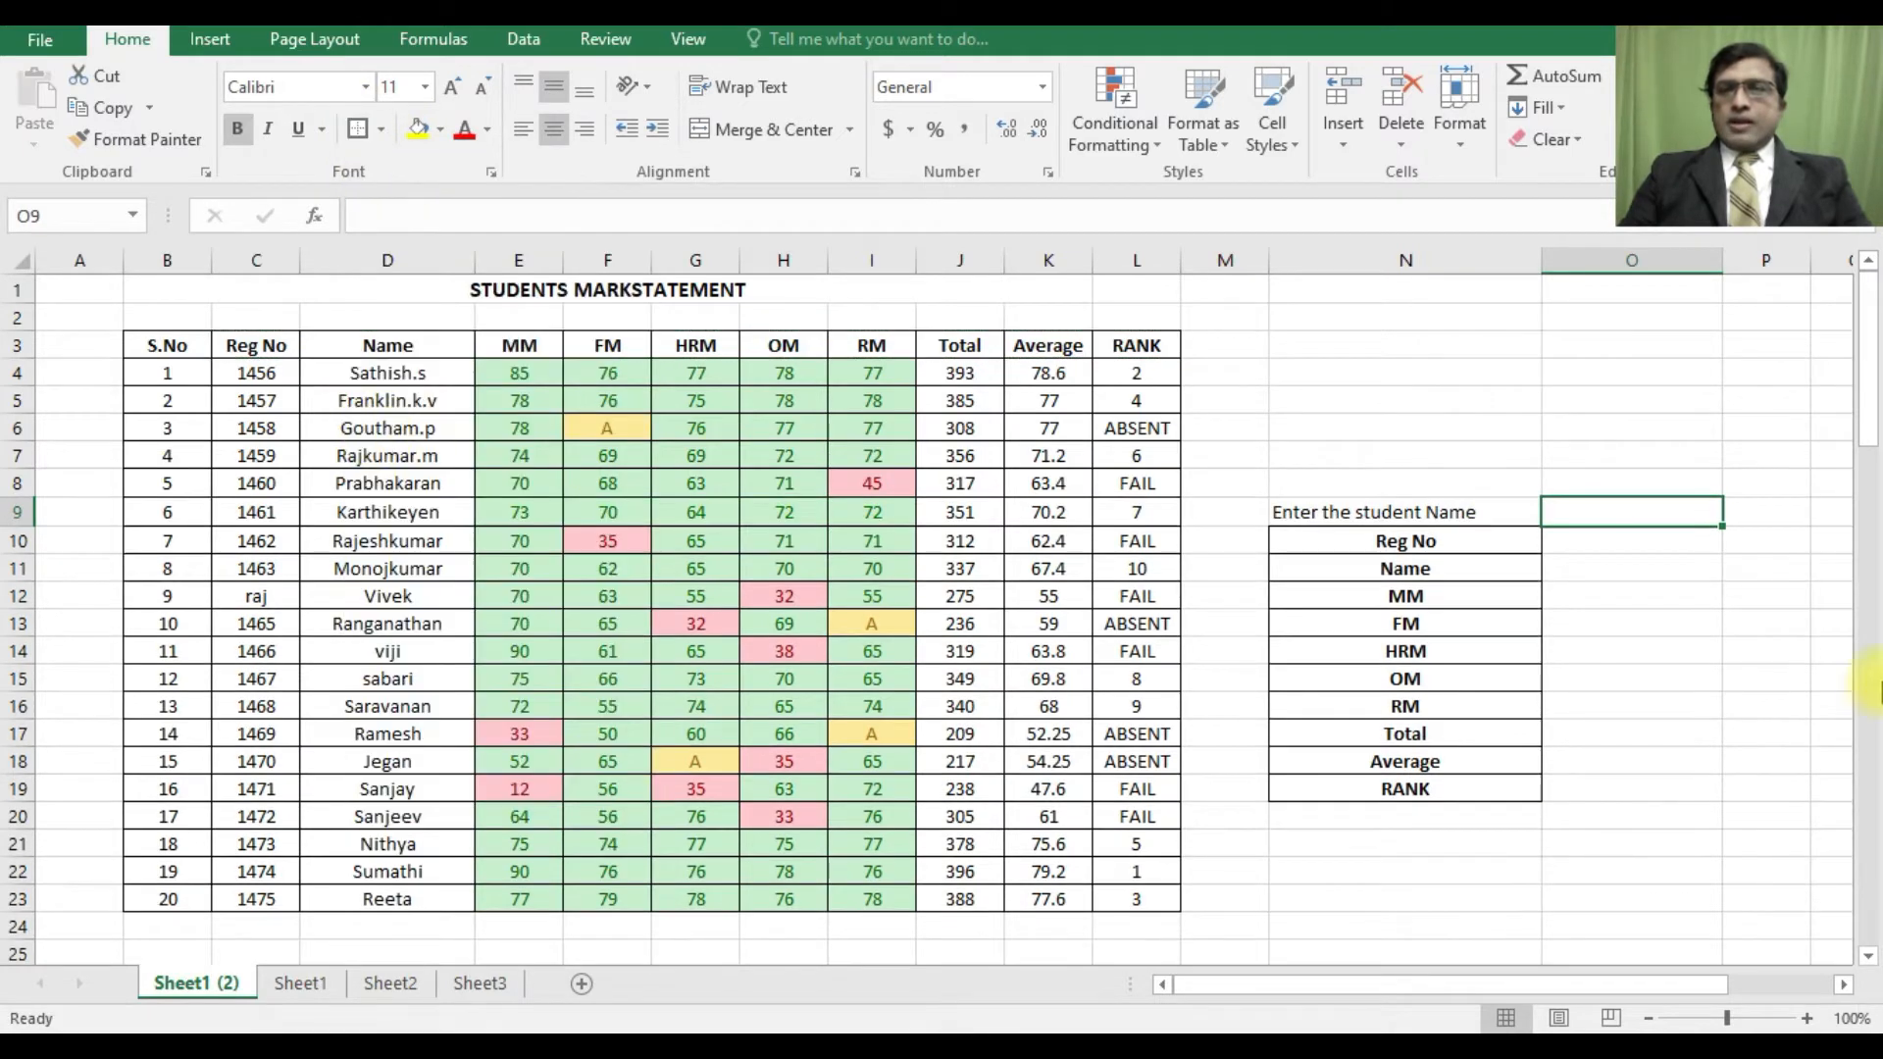
click(1569, 622)
click(1391, 518)
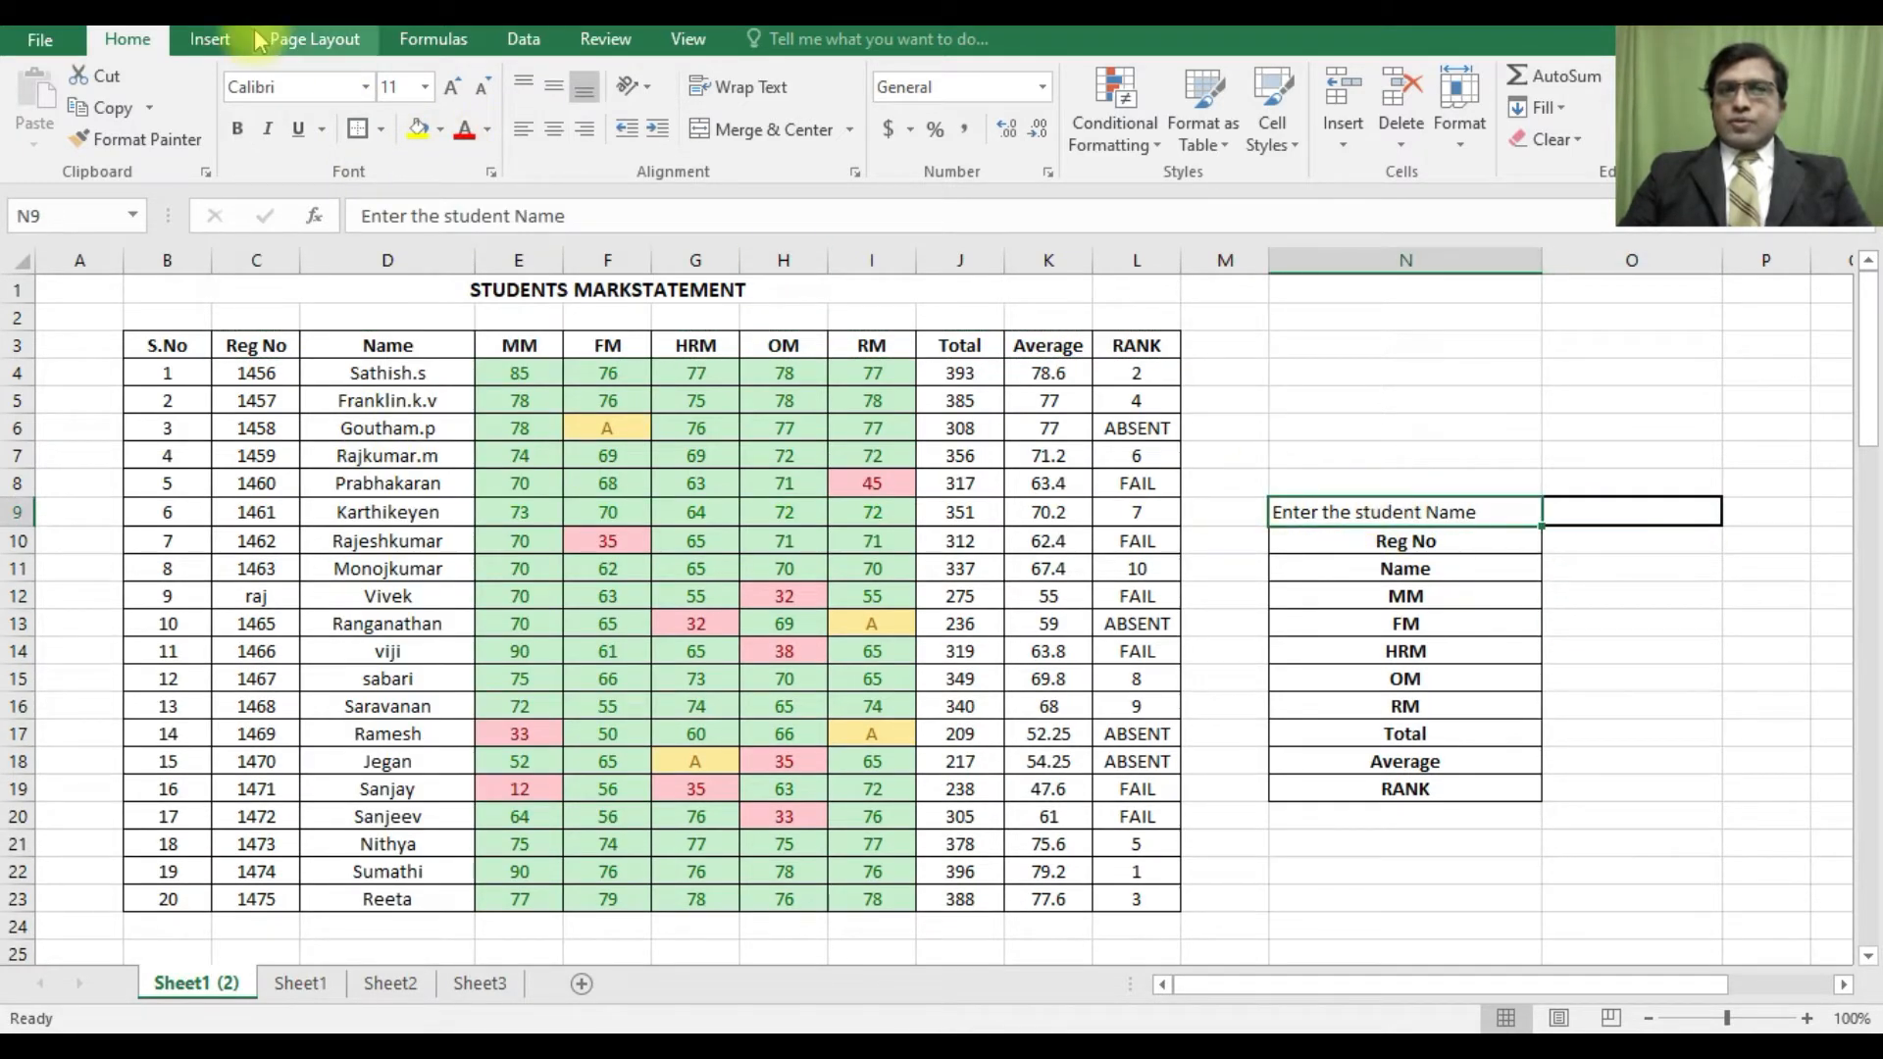
click(420, 131)
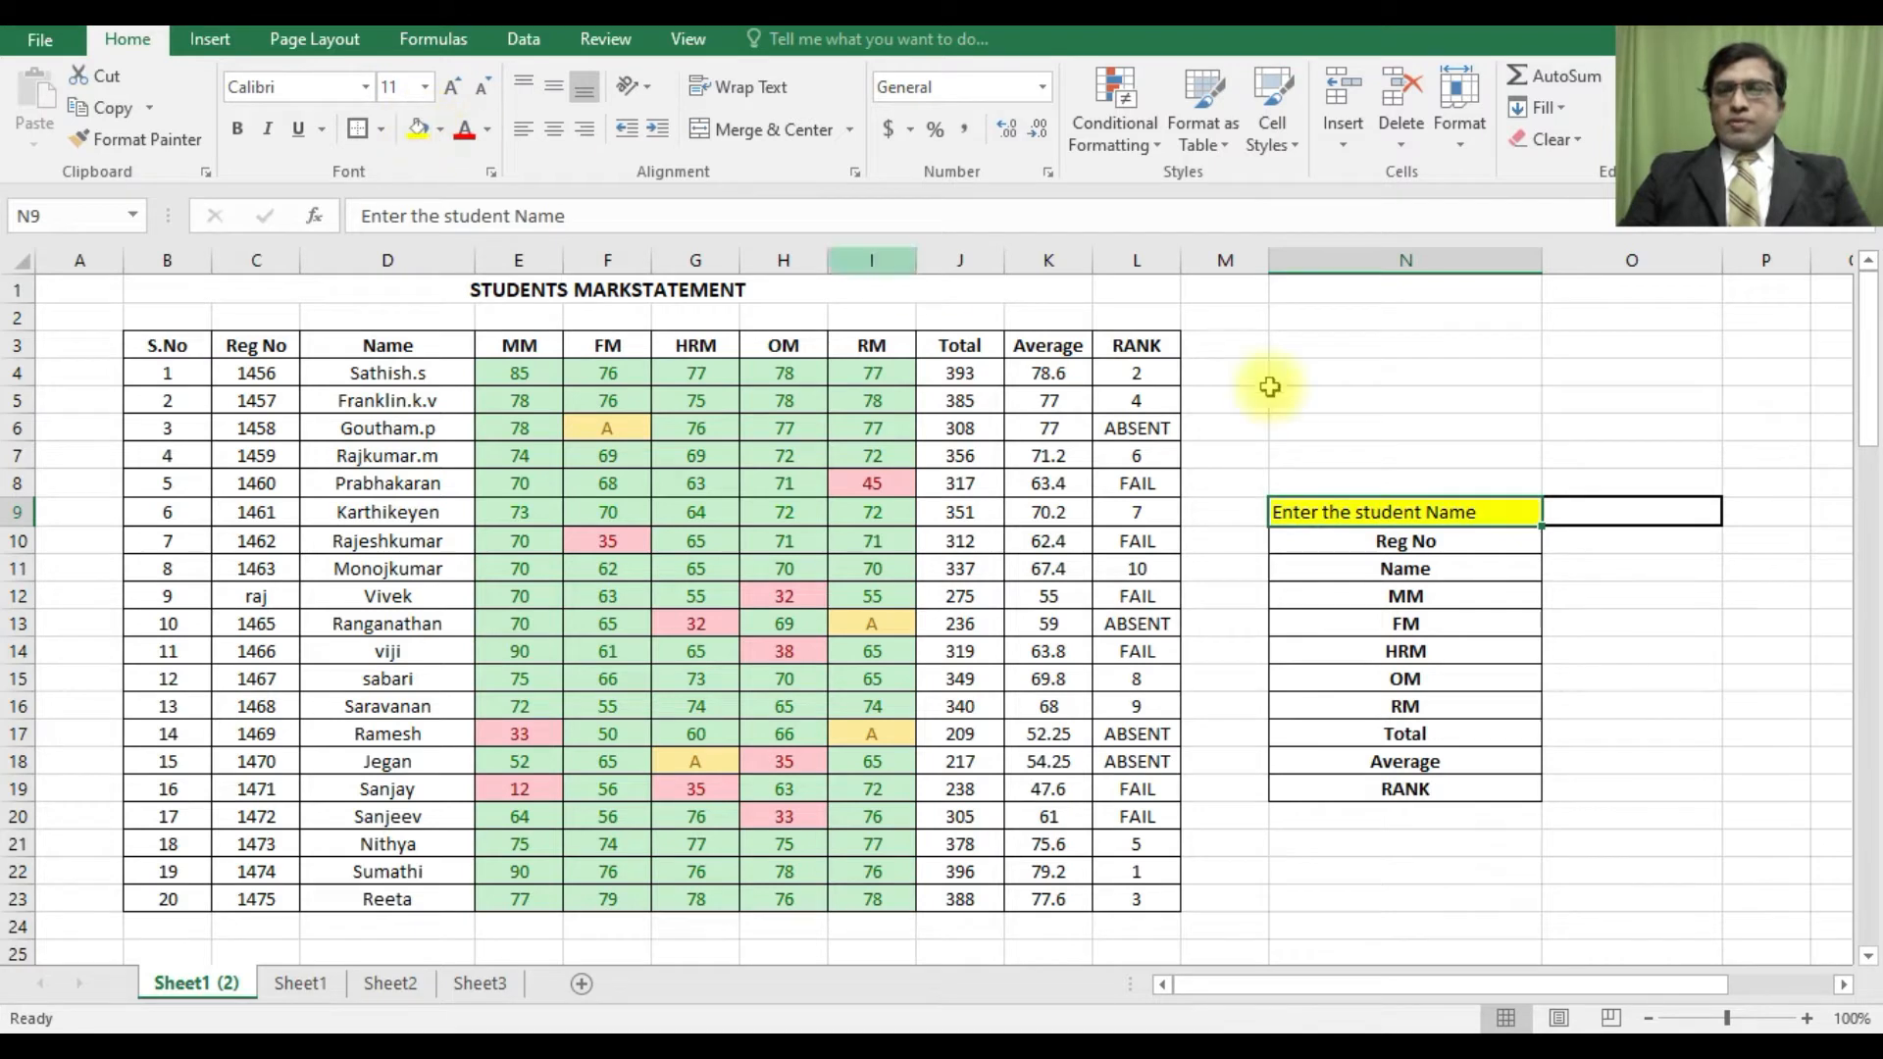
- Enter a student's name in O9 and start a VLOOKUP formula in O11 with lookup value O9 and table array D4:L23
click(1637, 509)
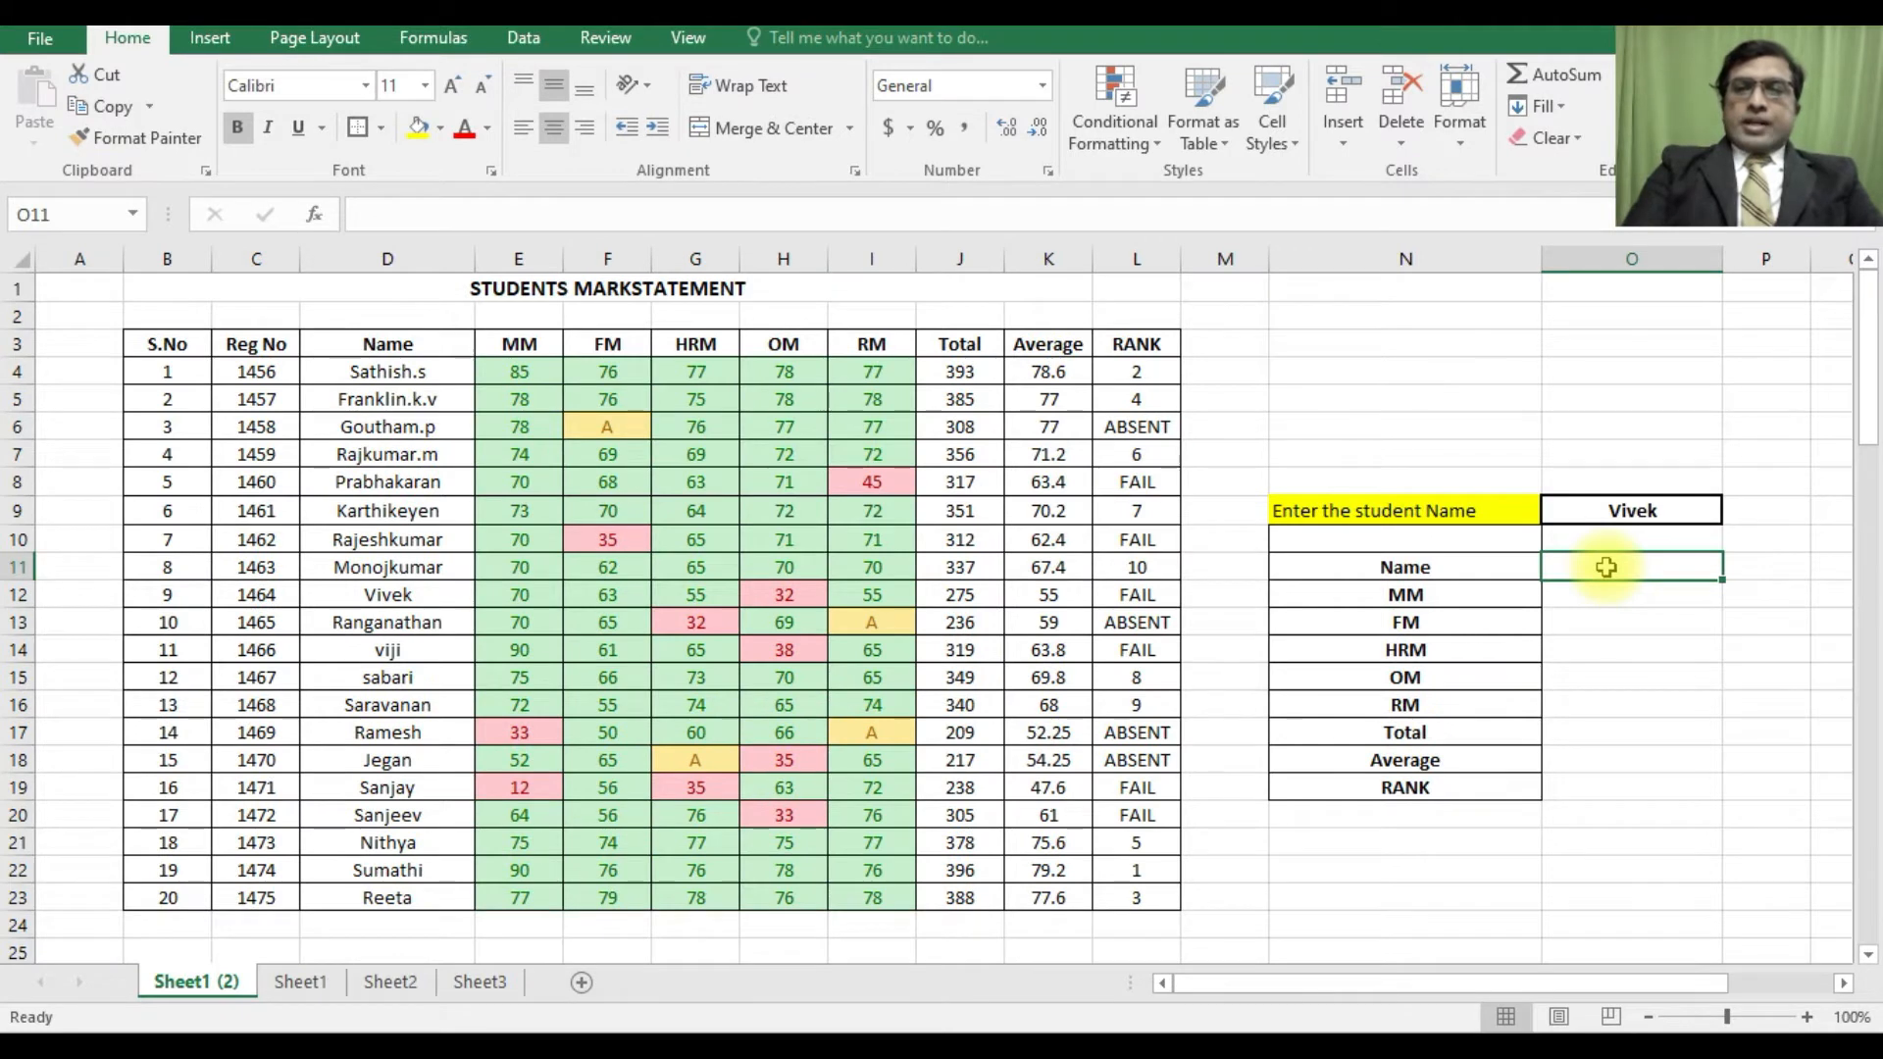
text(=)
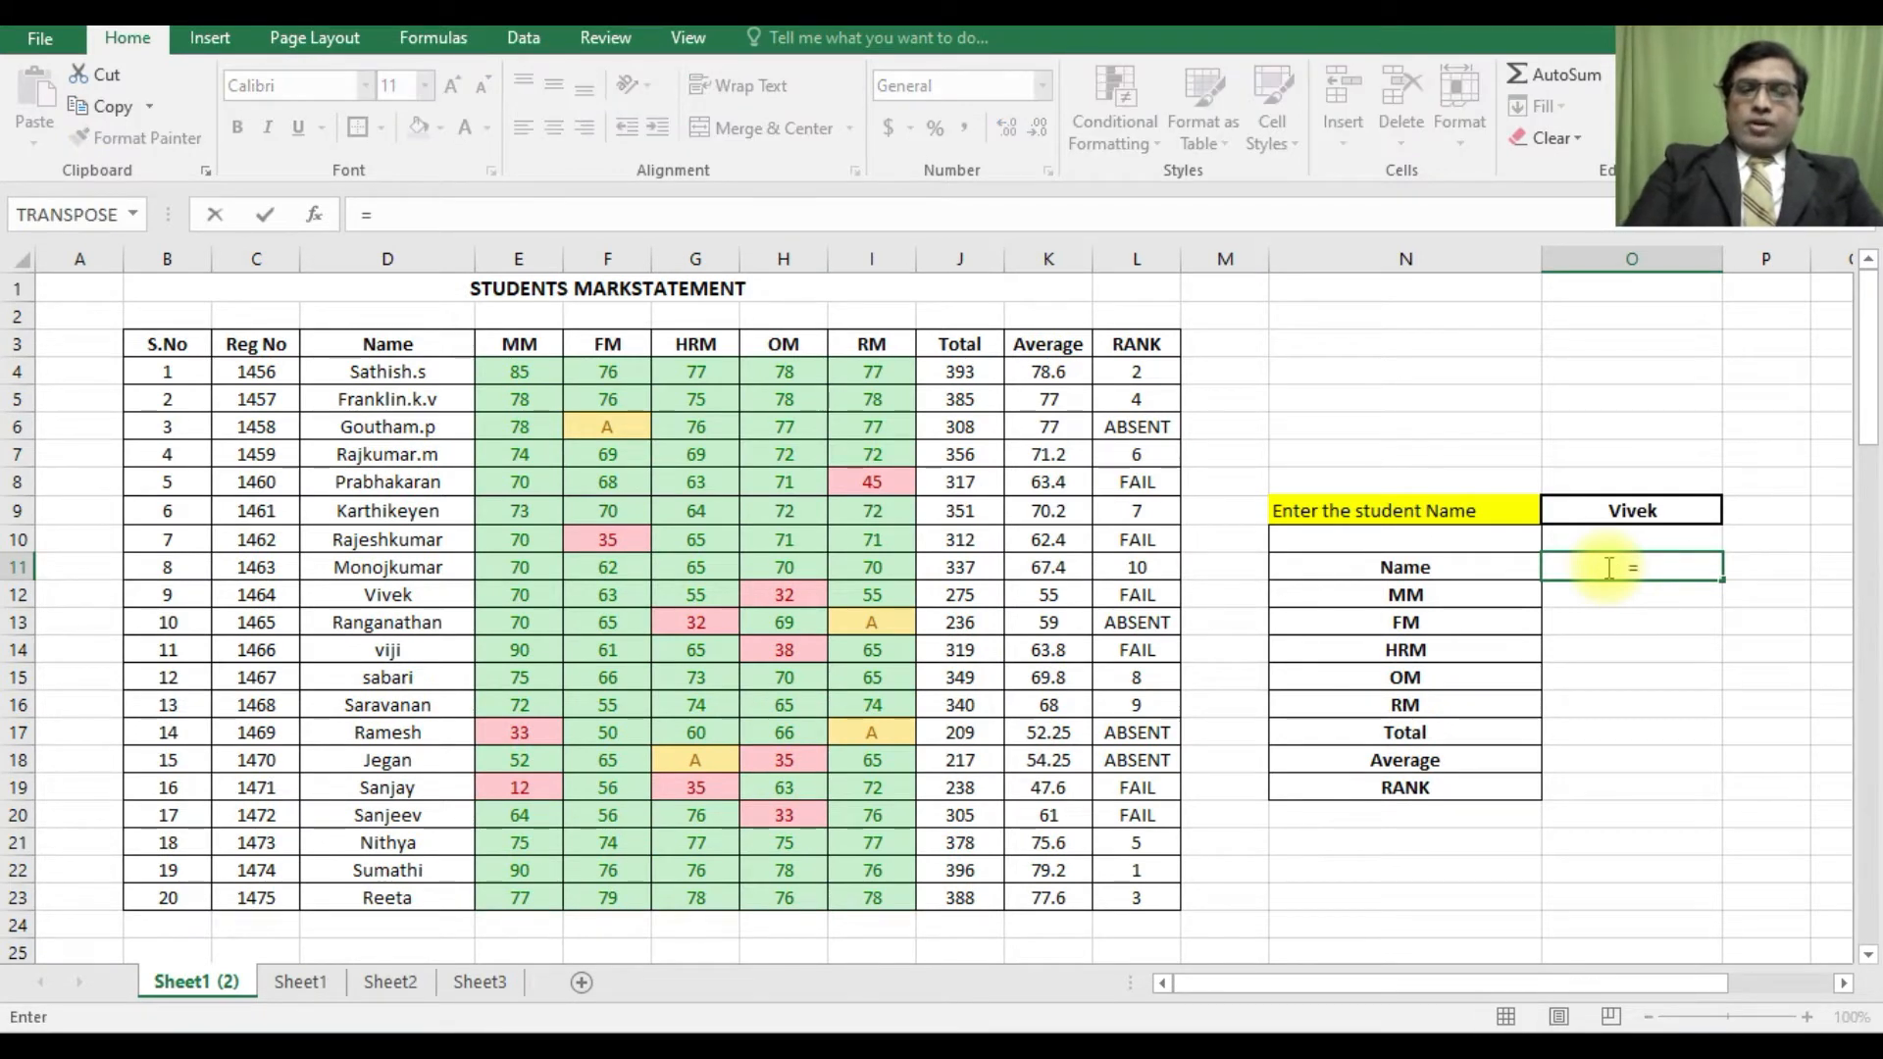
text(vl)
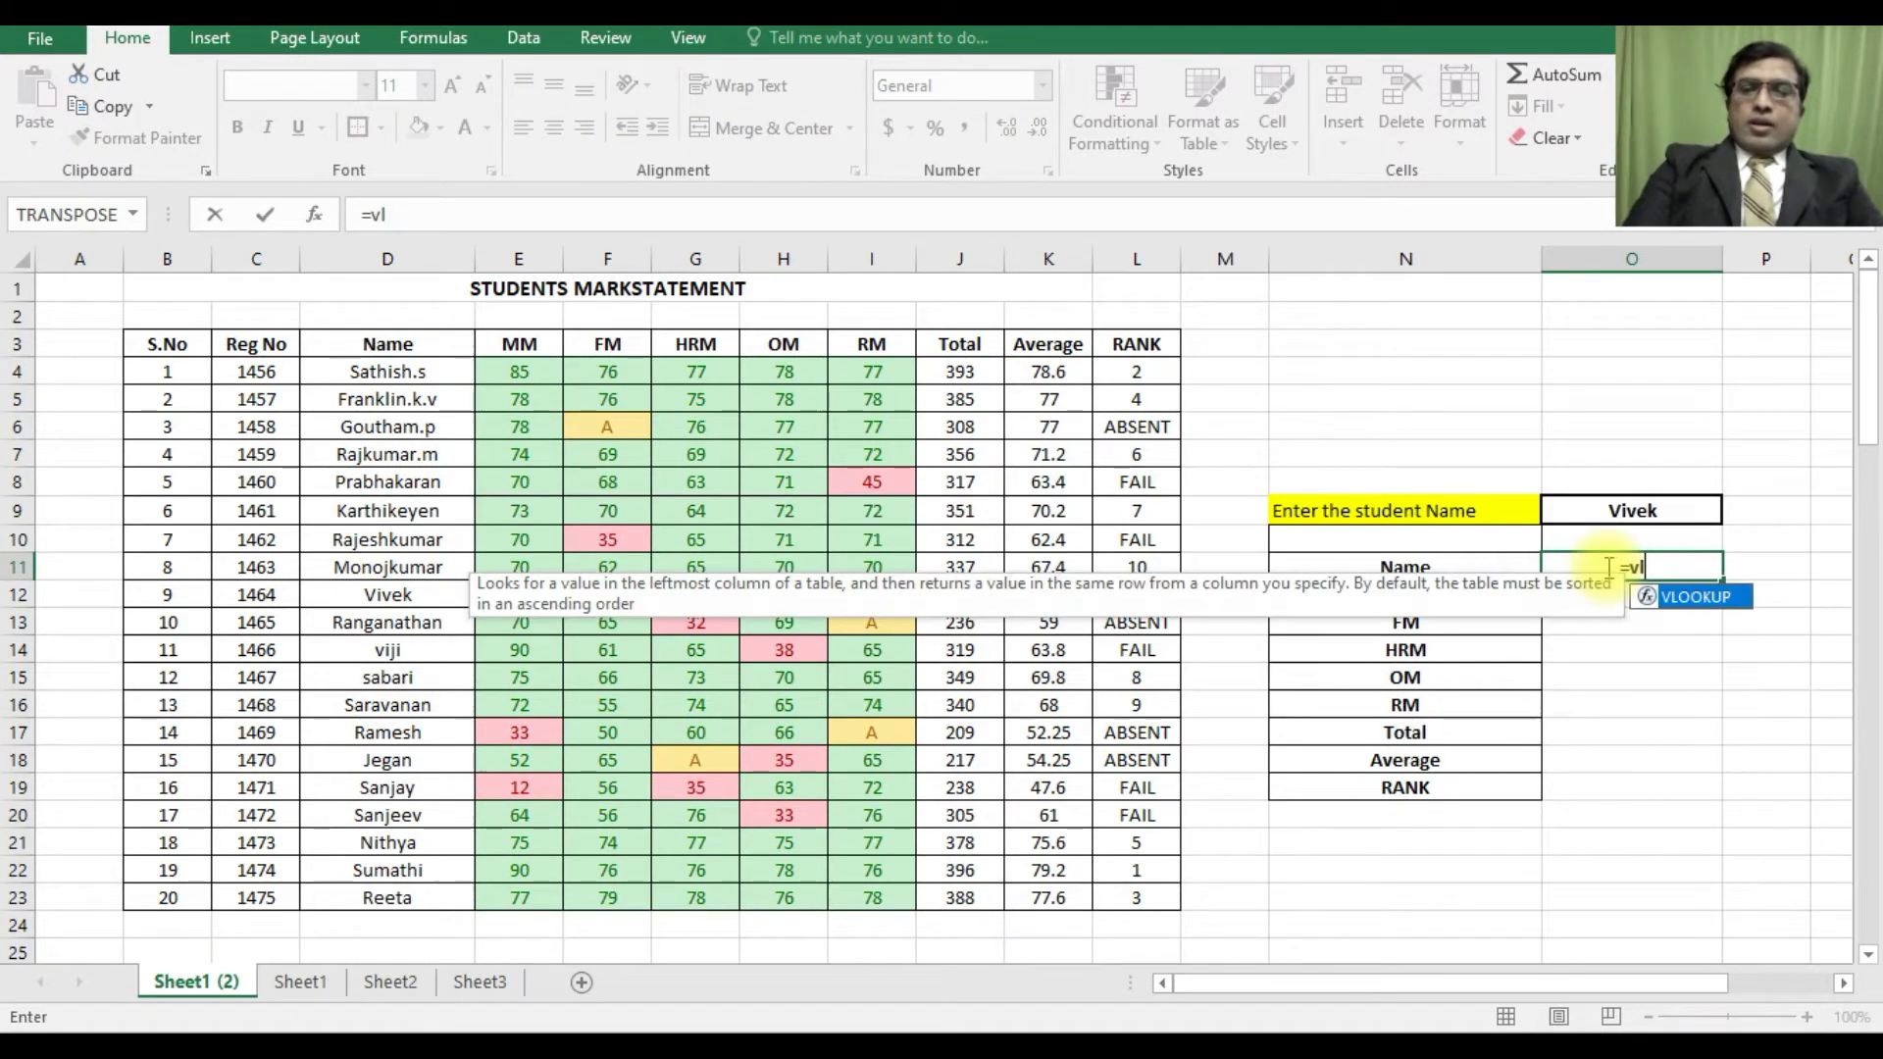
text(ookup()
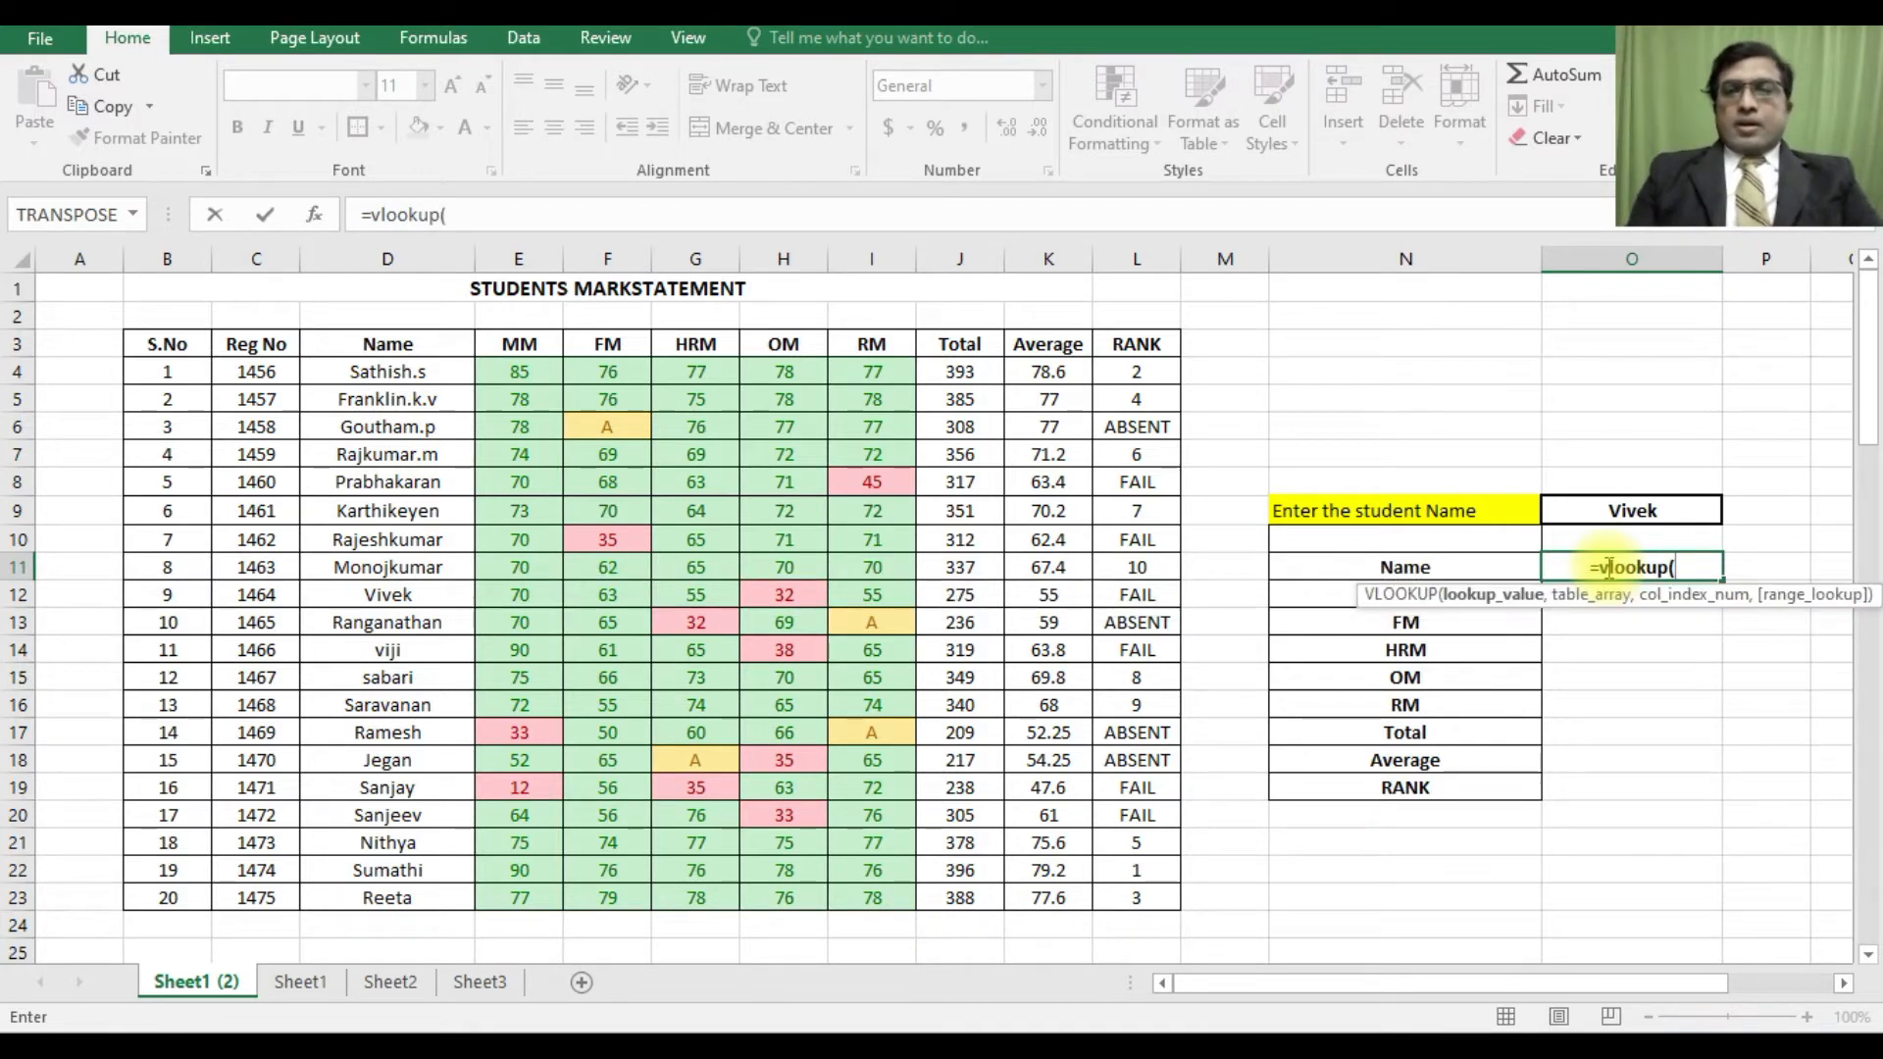
click(1644, 509)
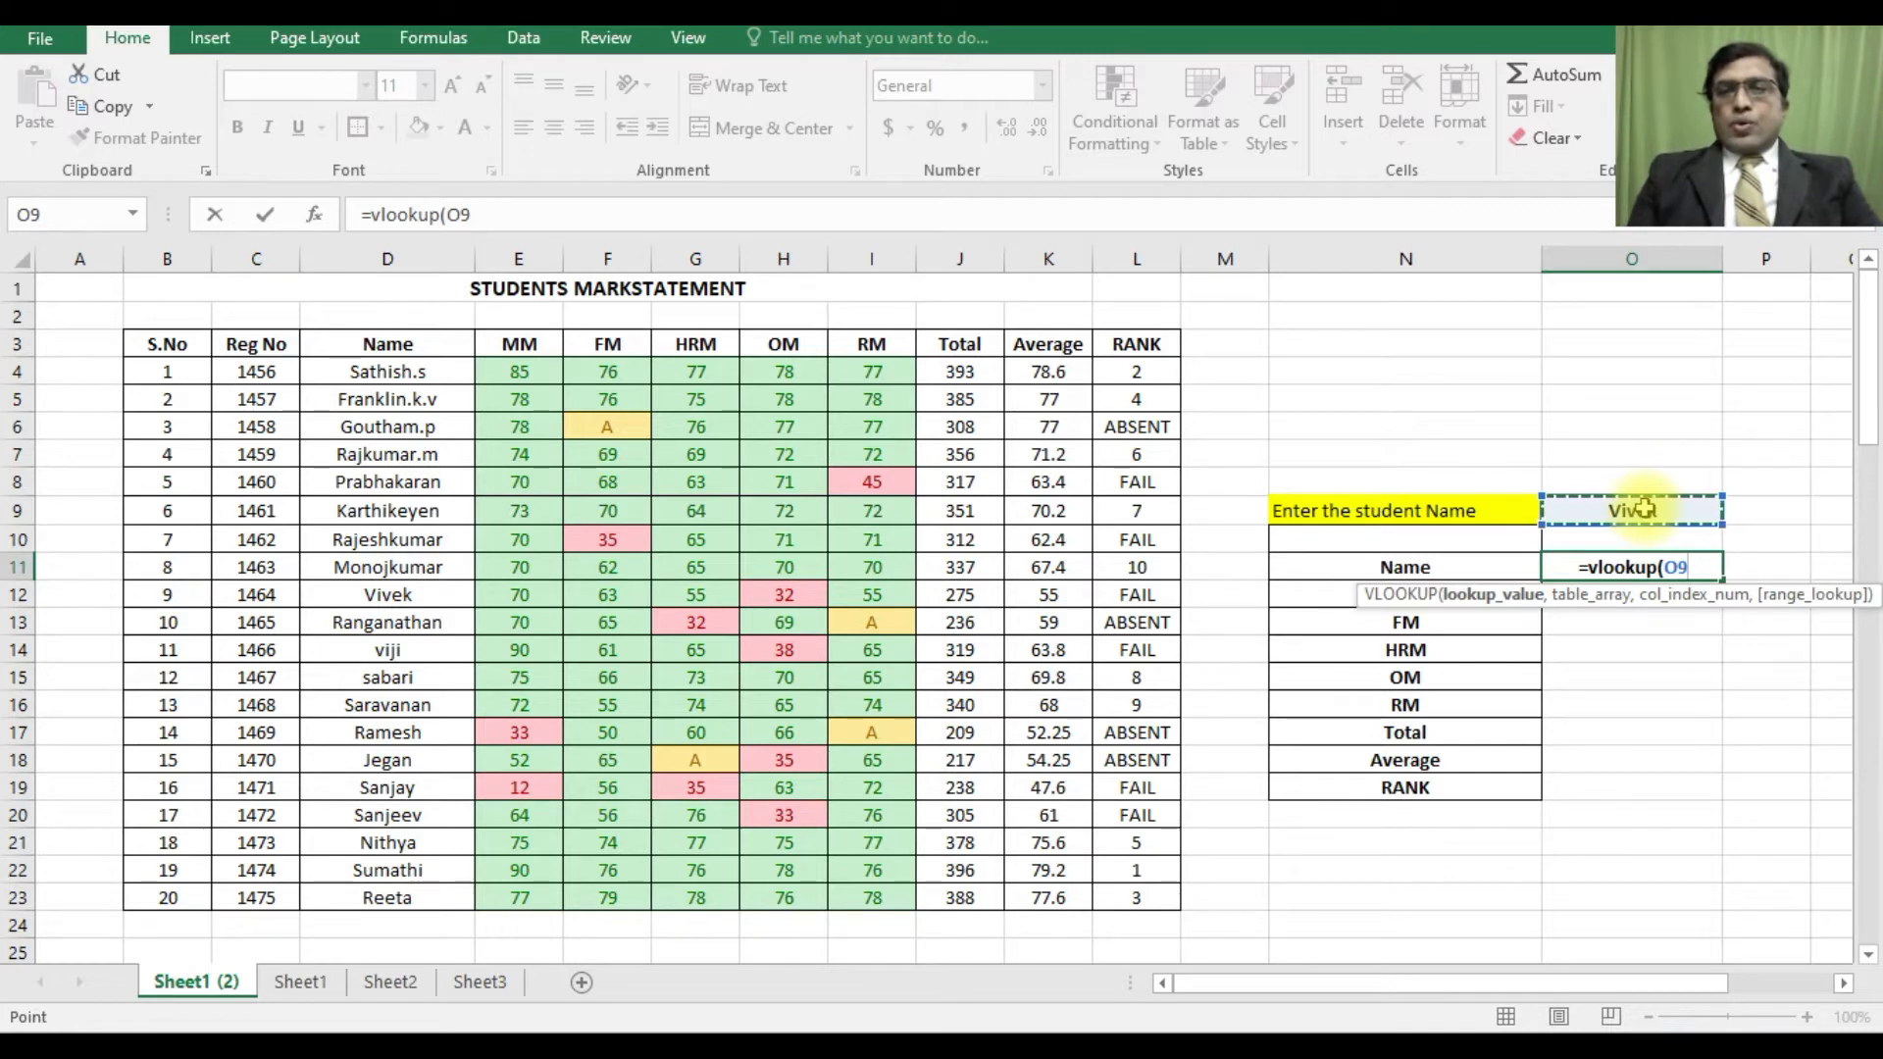
text(,)
click(389, 376)
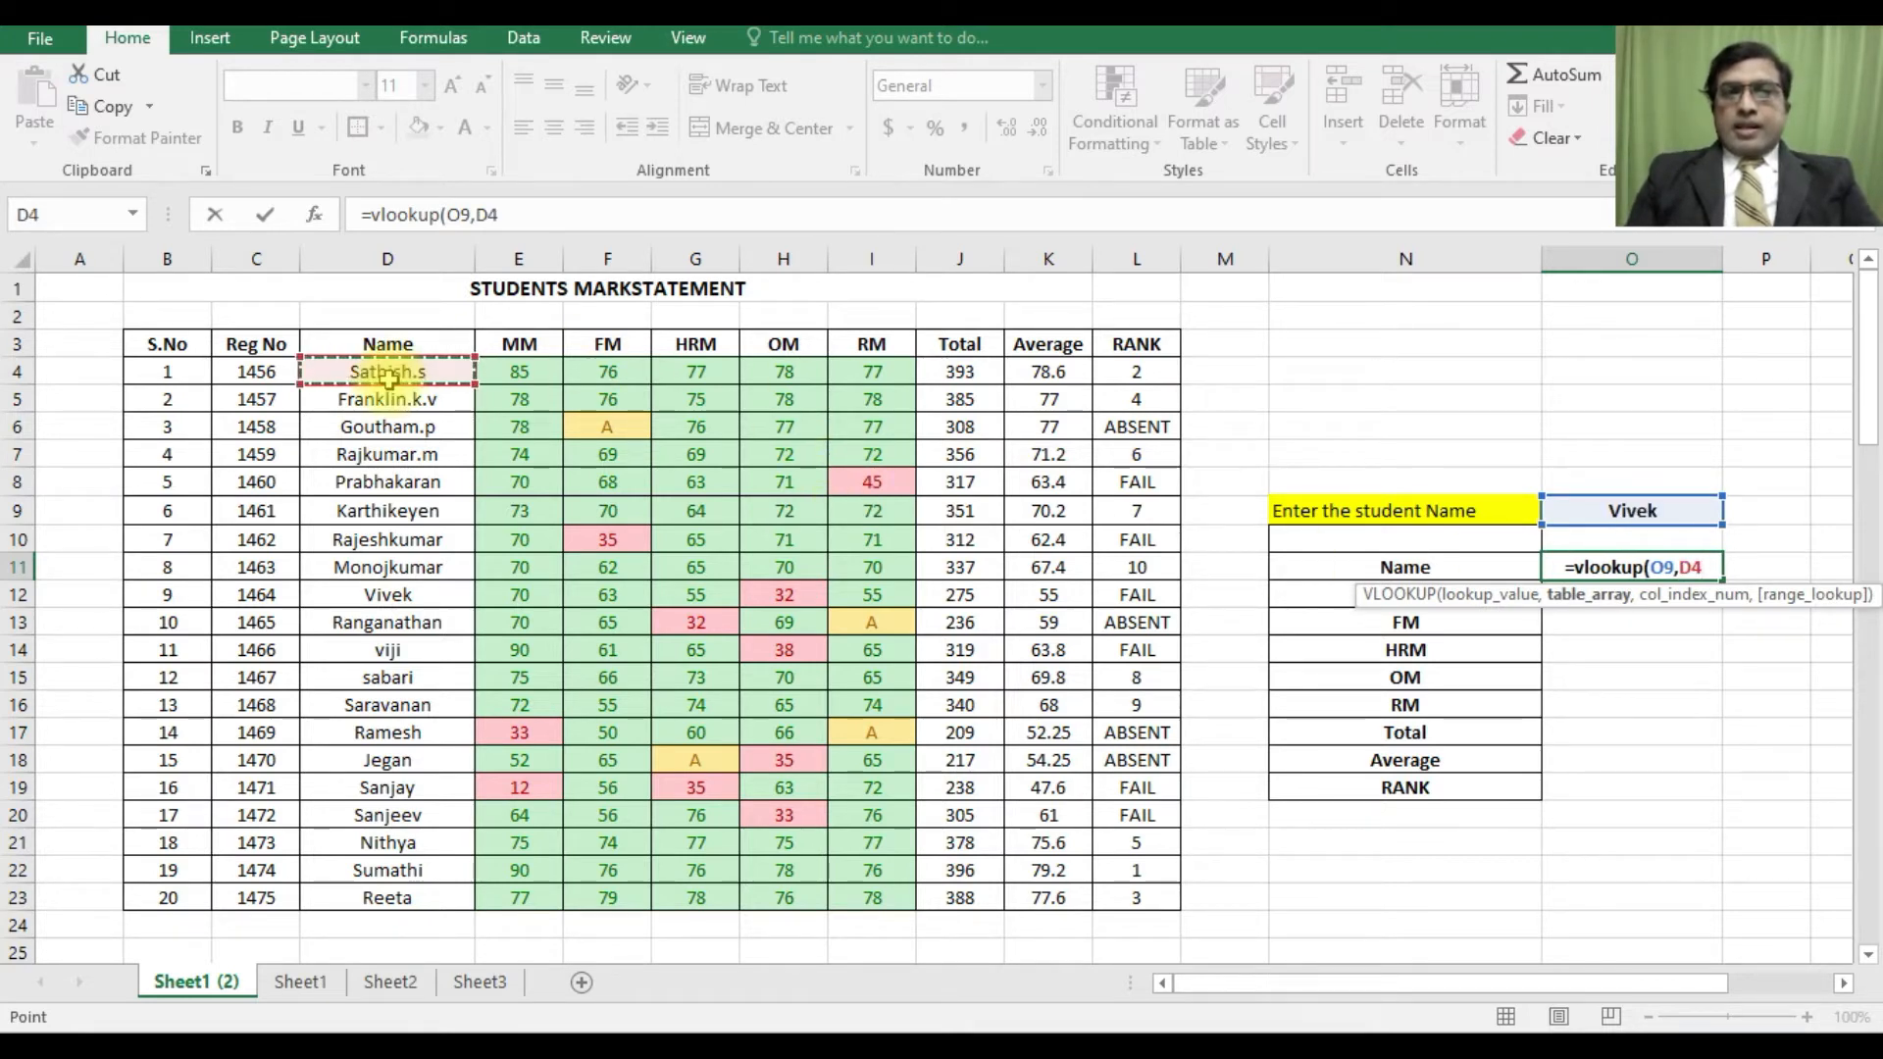
drag(389, 377, 1179, 900)
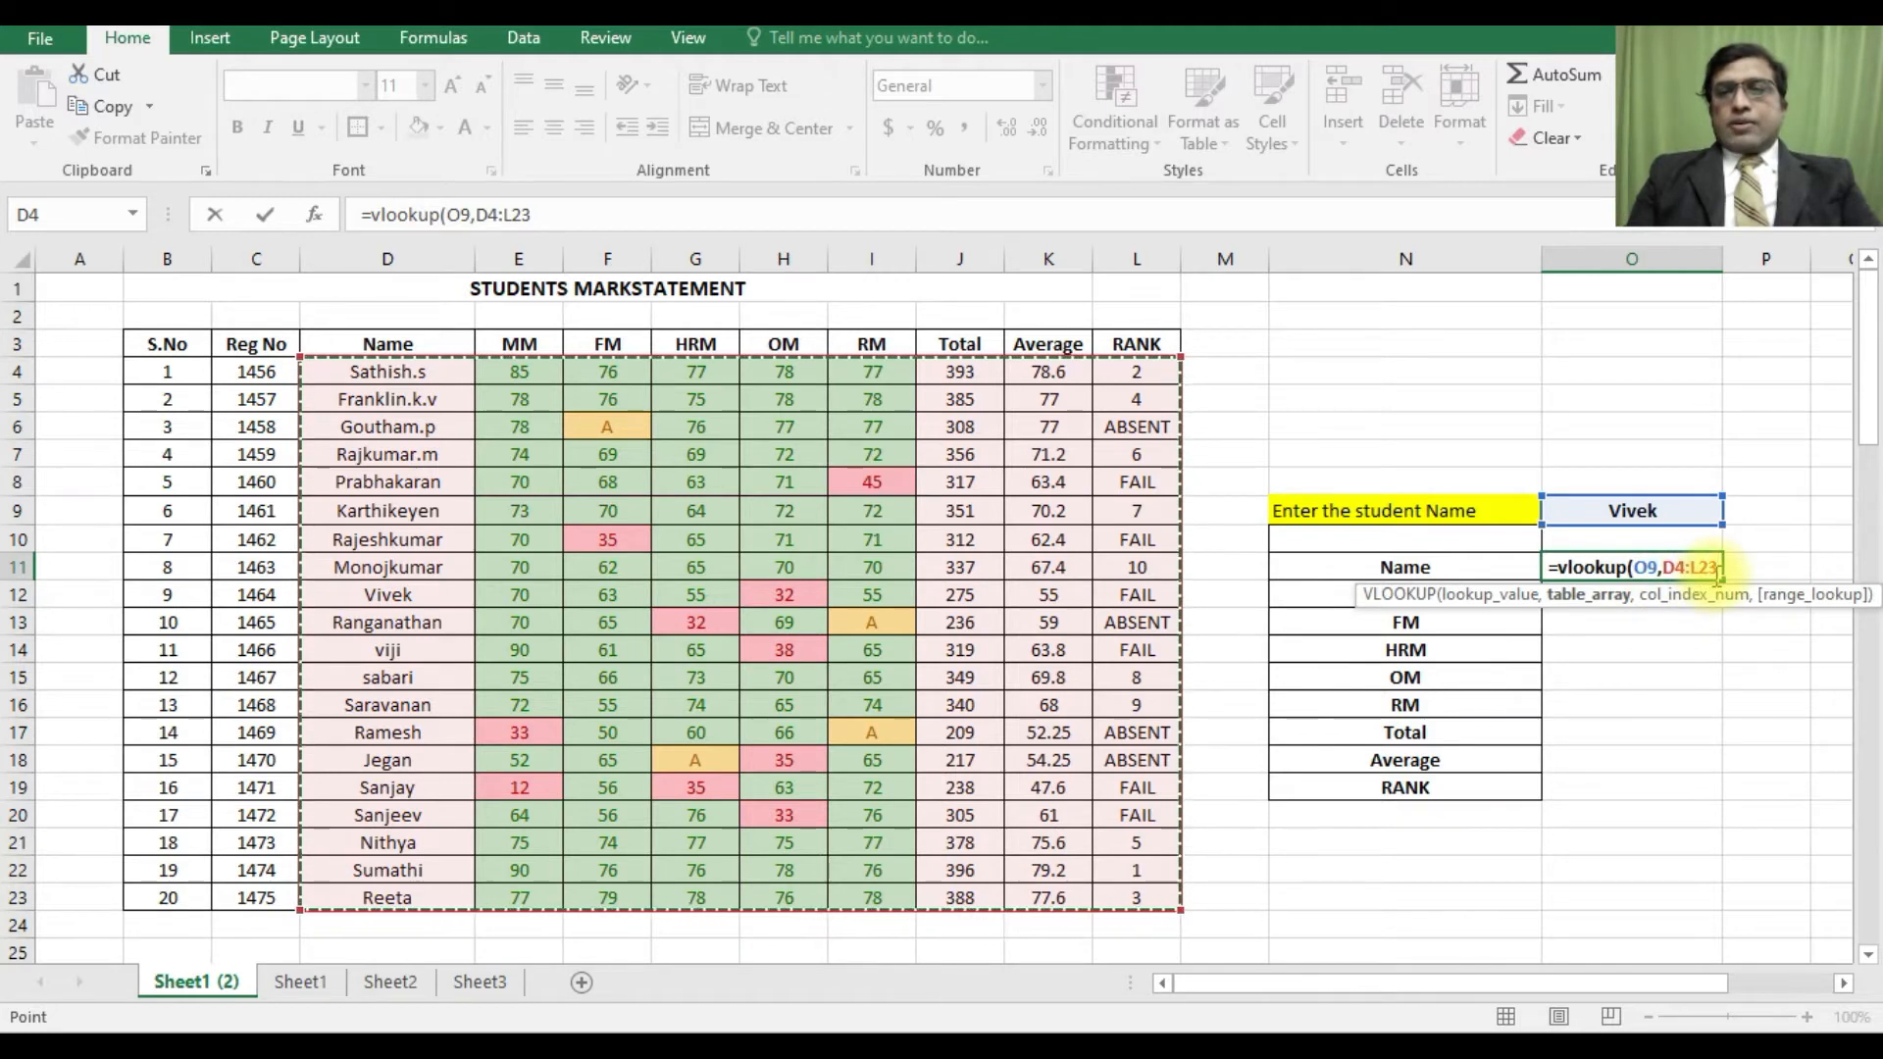
text(,)
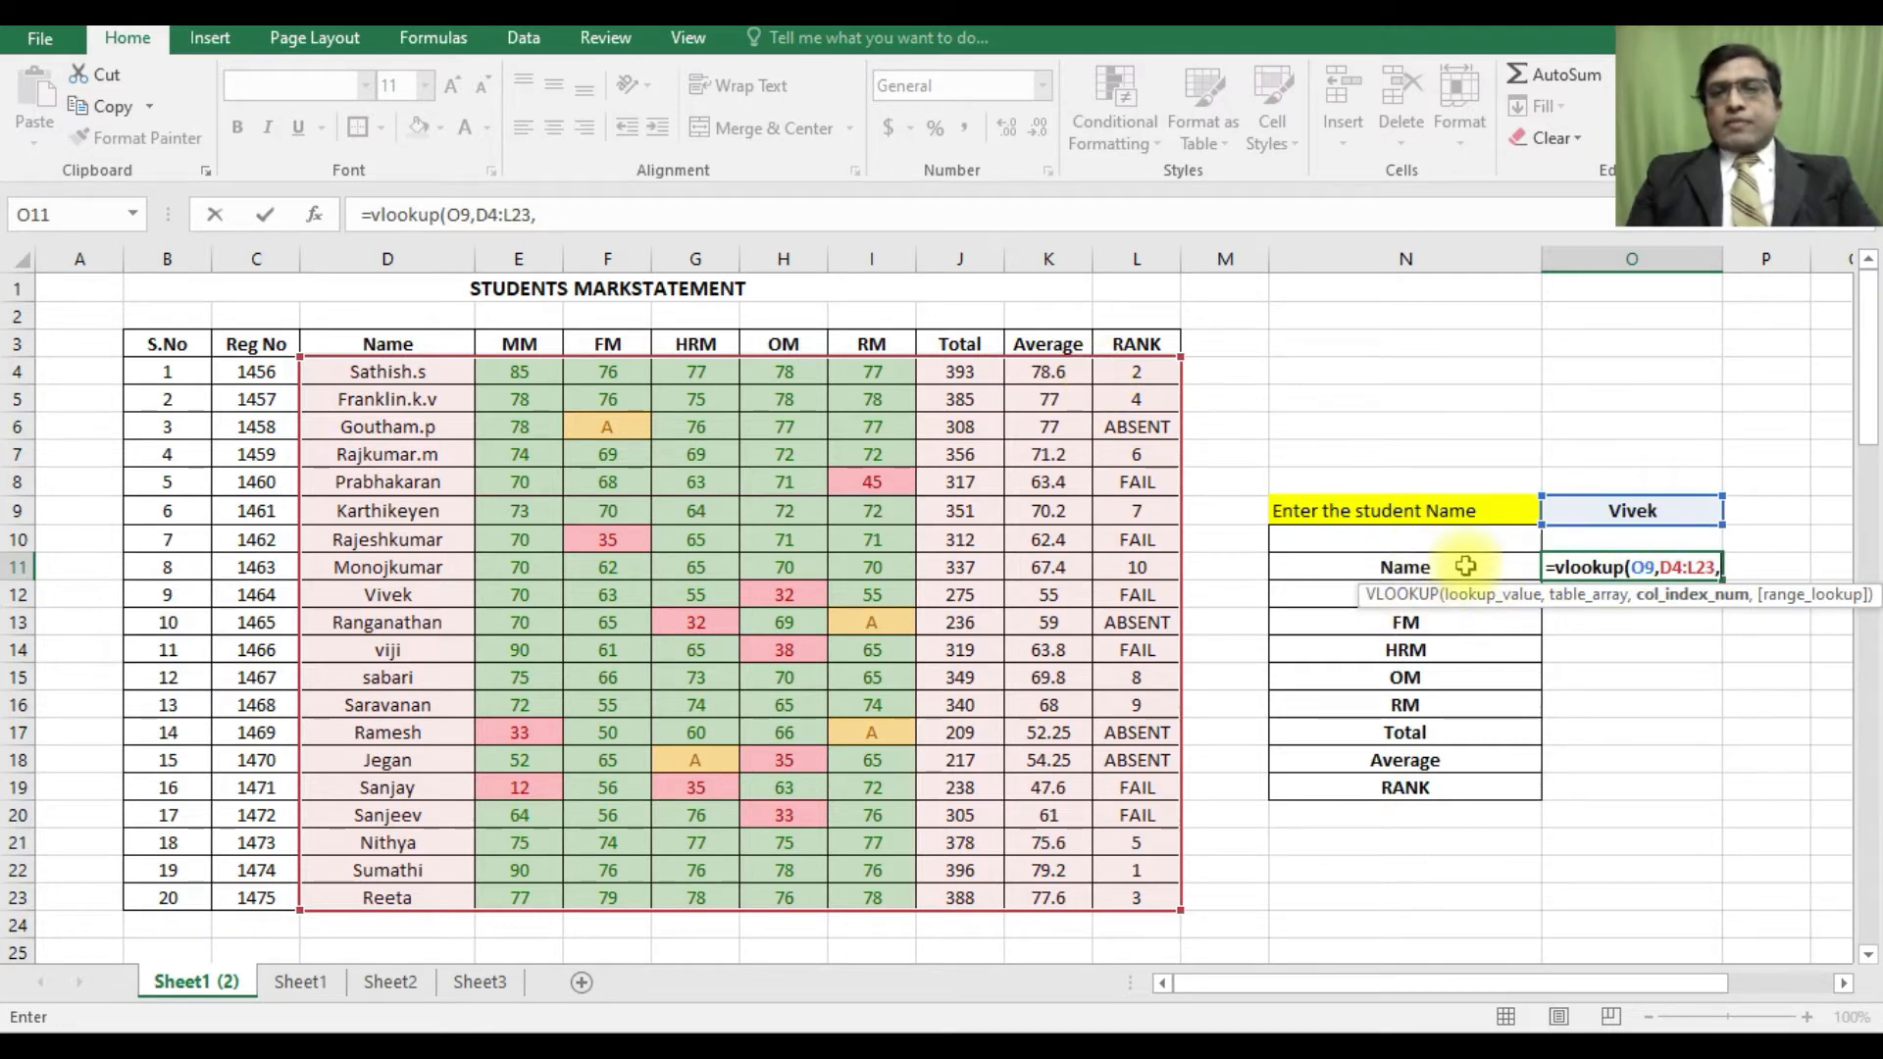
- Complete the VLOOKUP in O11 with column index 1 and an exact match (FALSE)
text(1,)
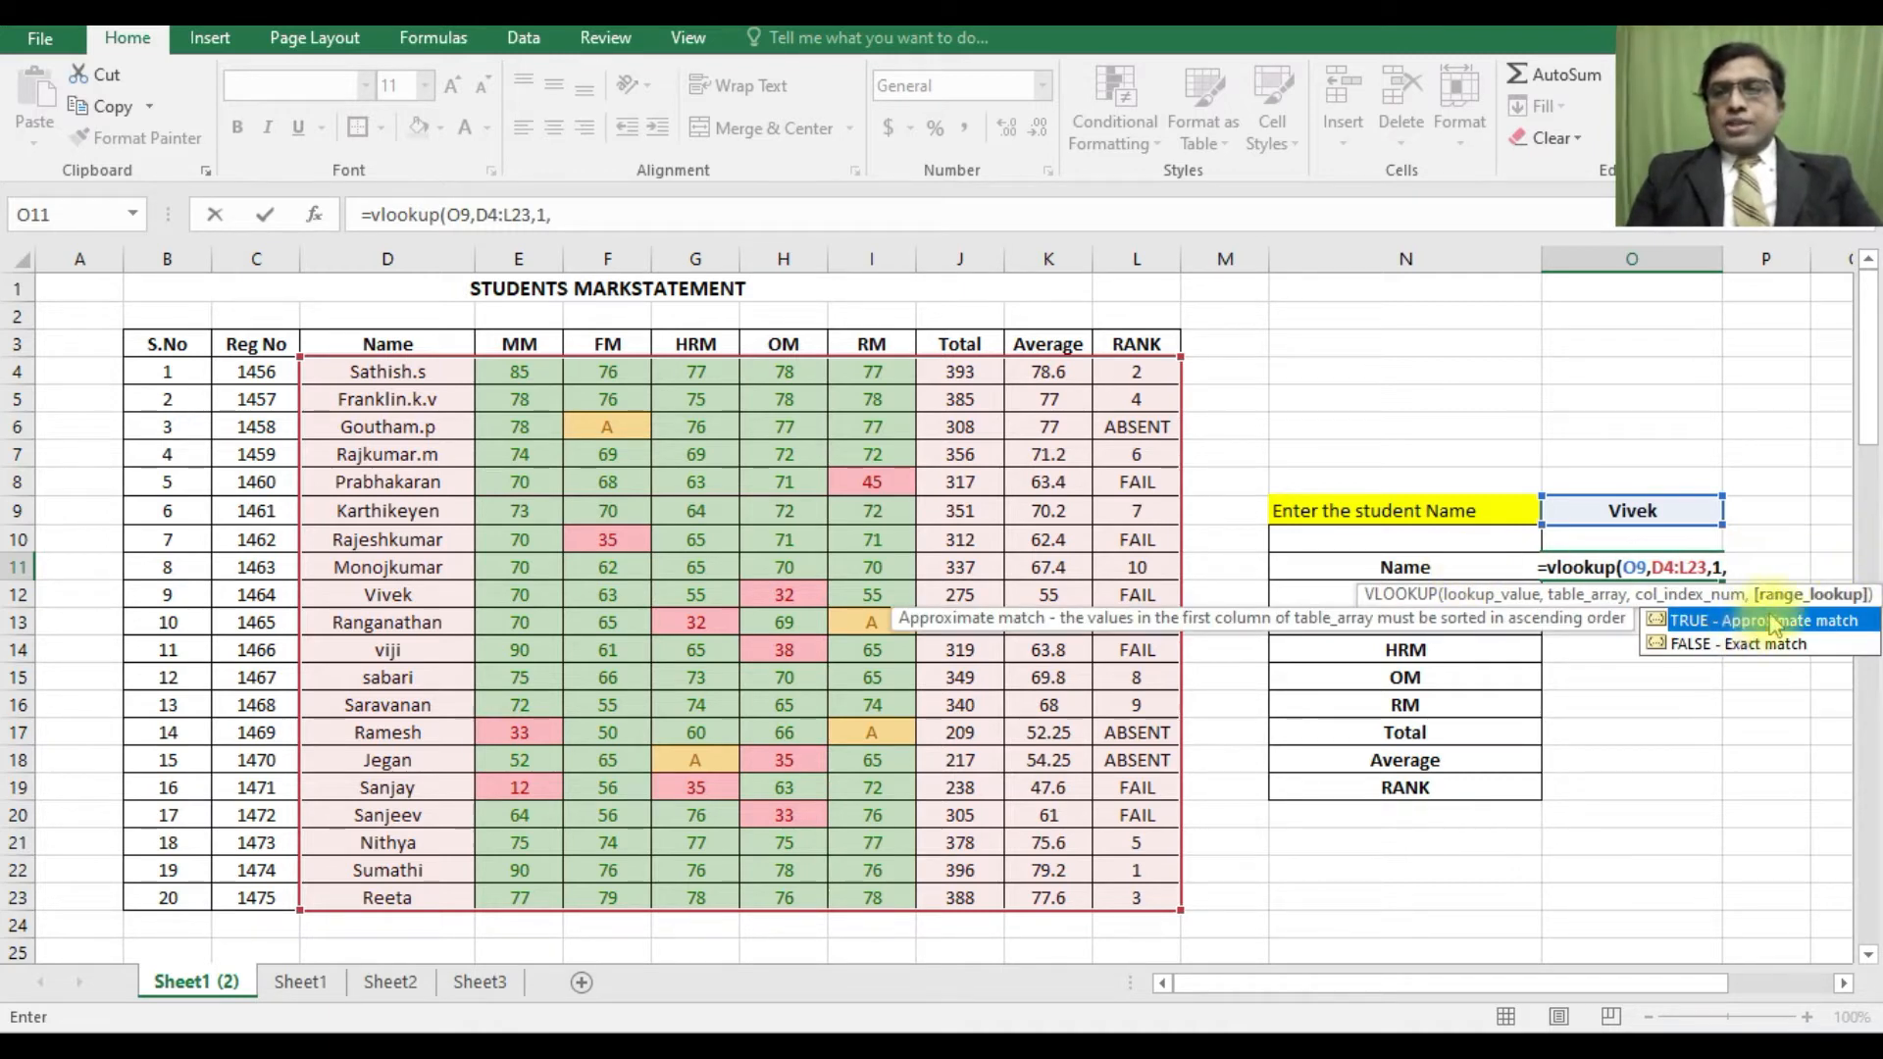
click(1721, 648)
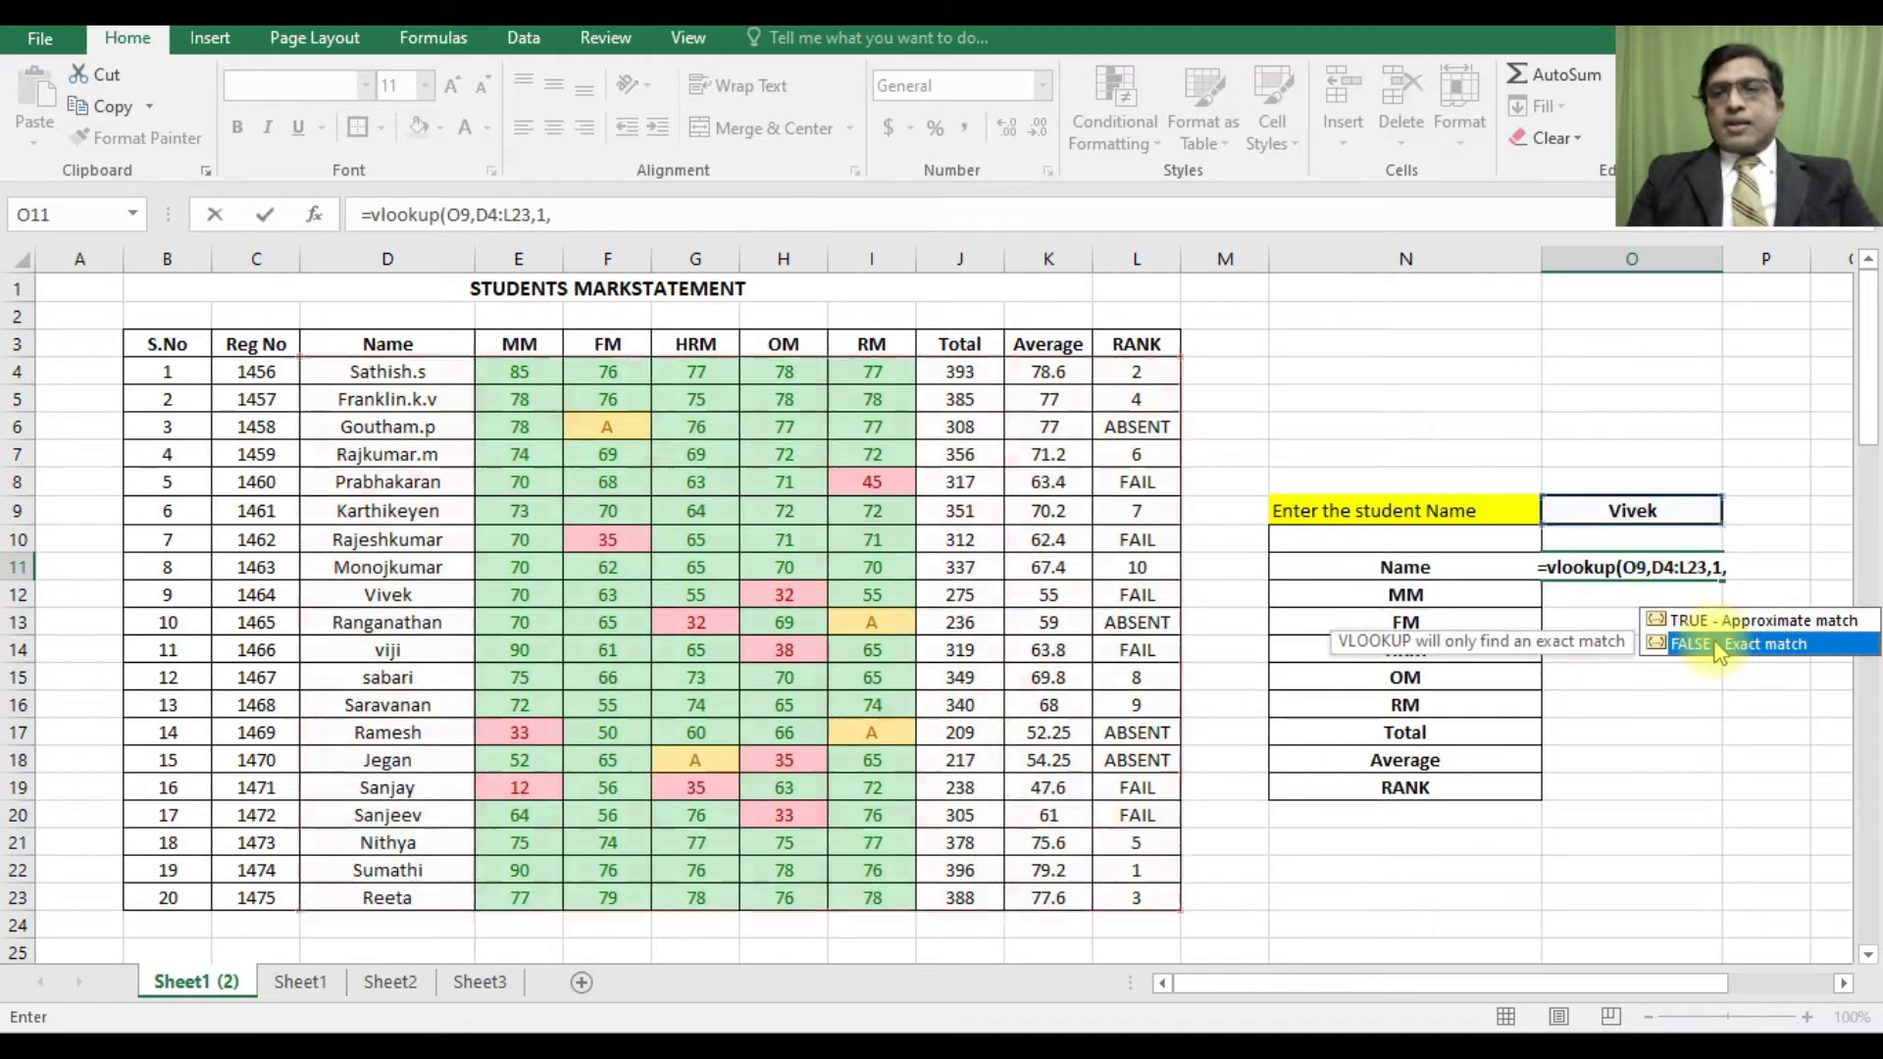
double_click(1719, 647)
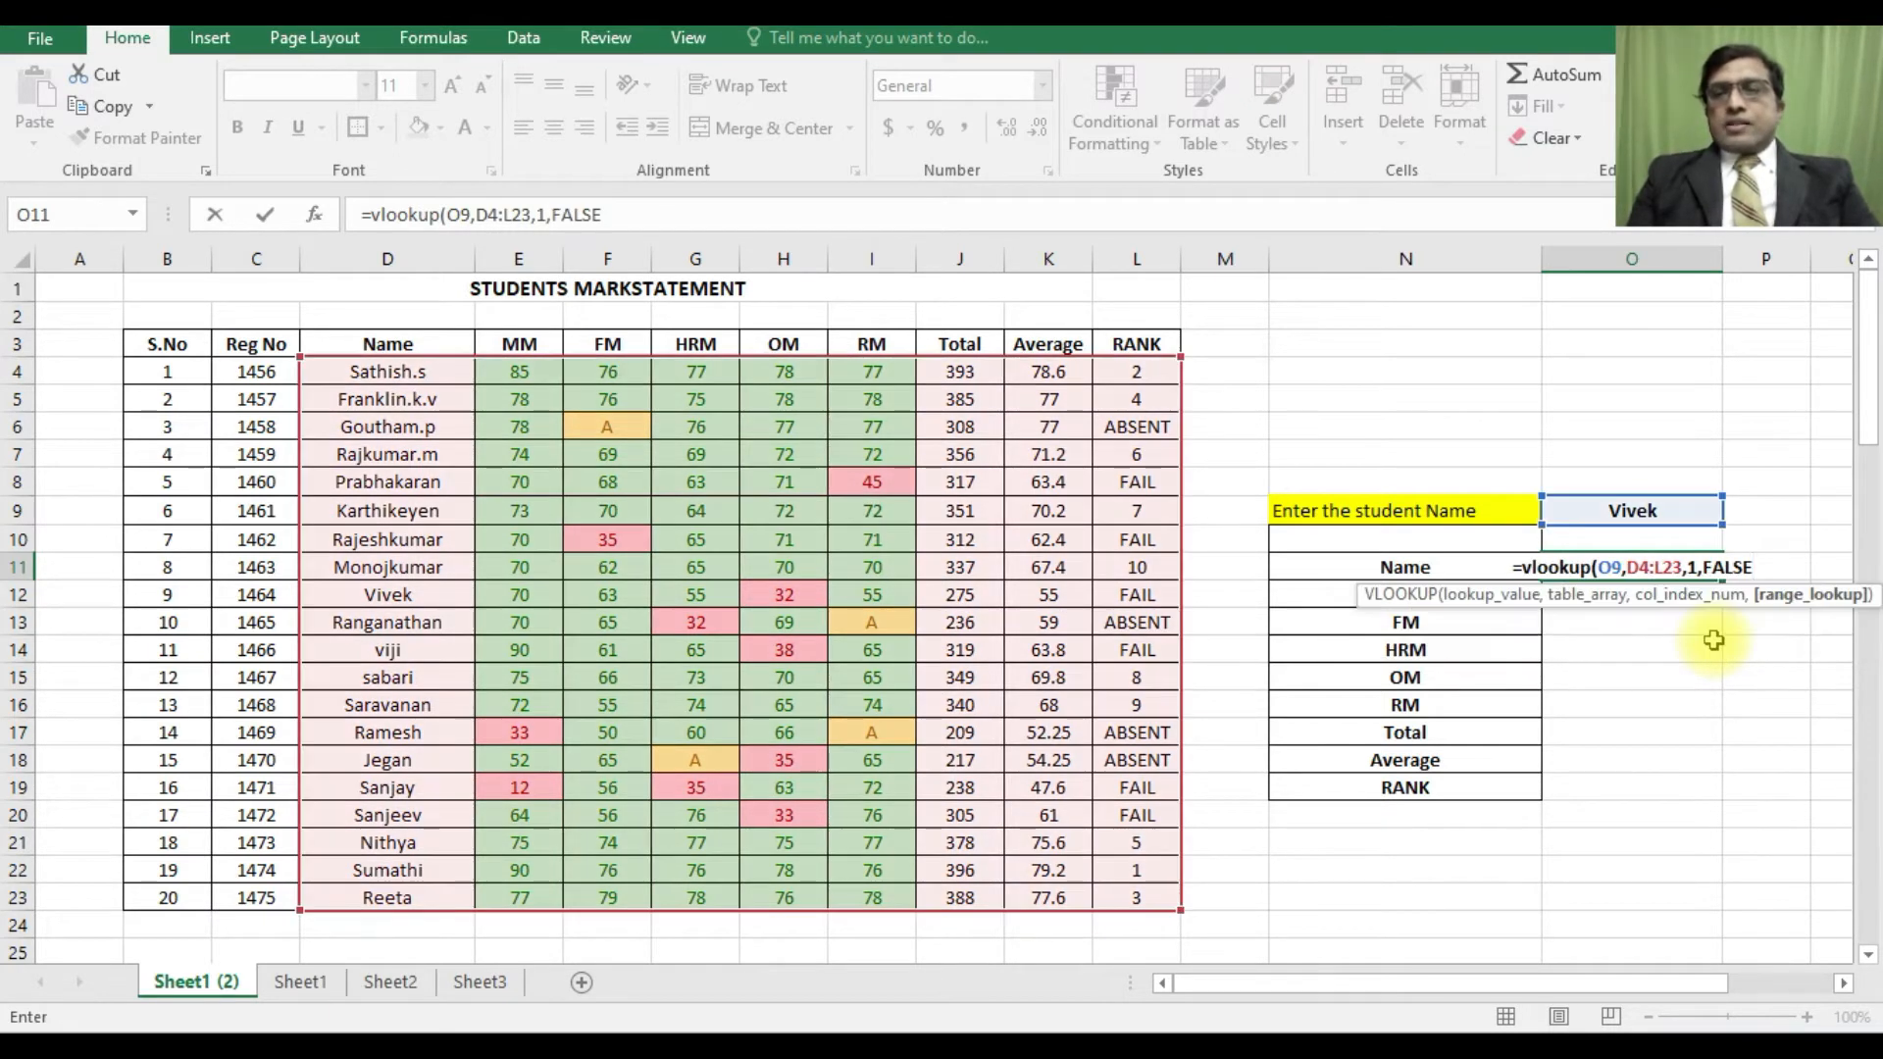
text())
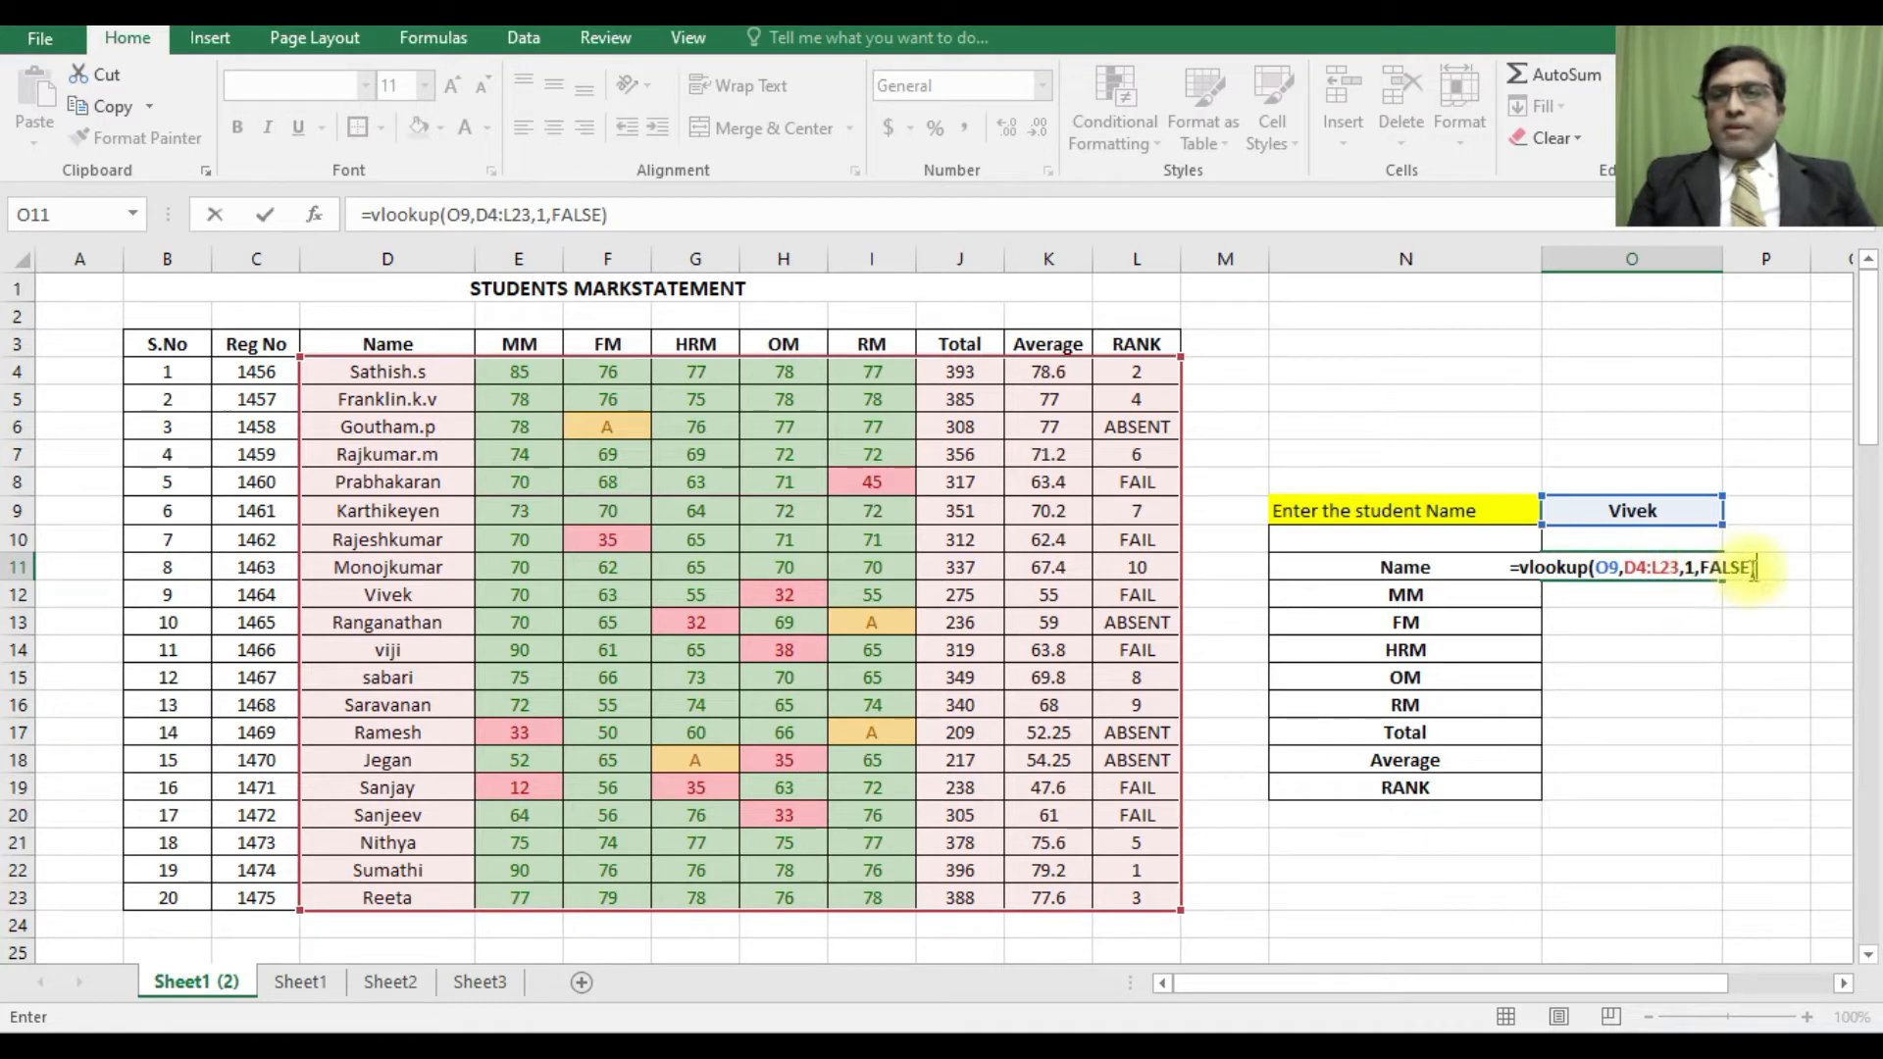
key(Return)
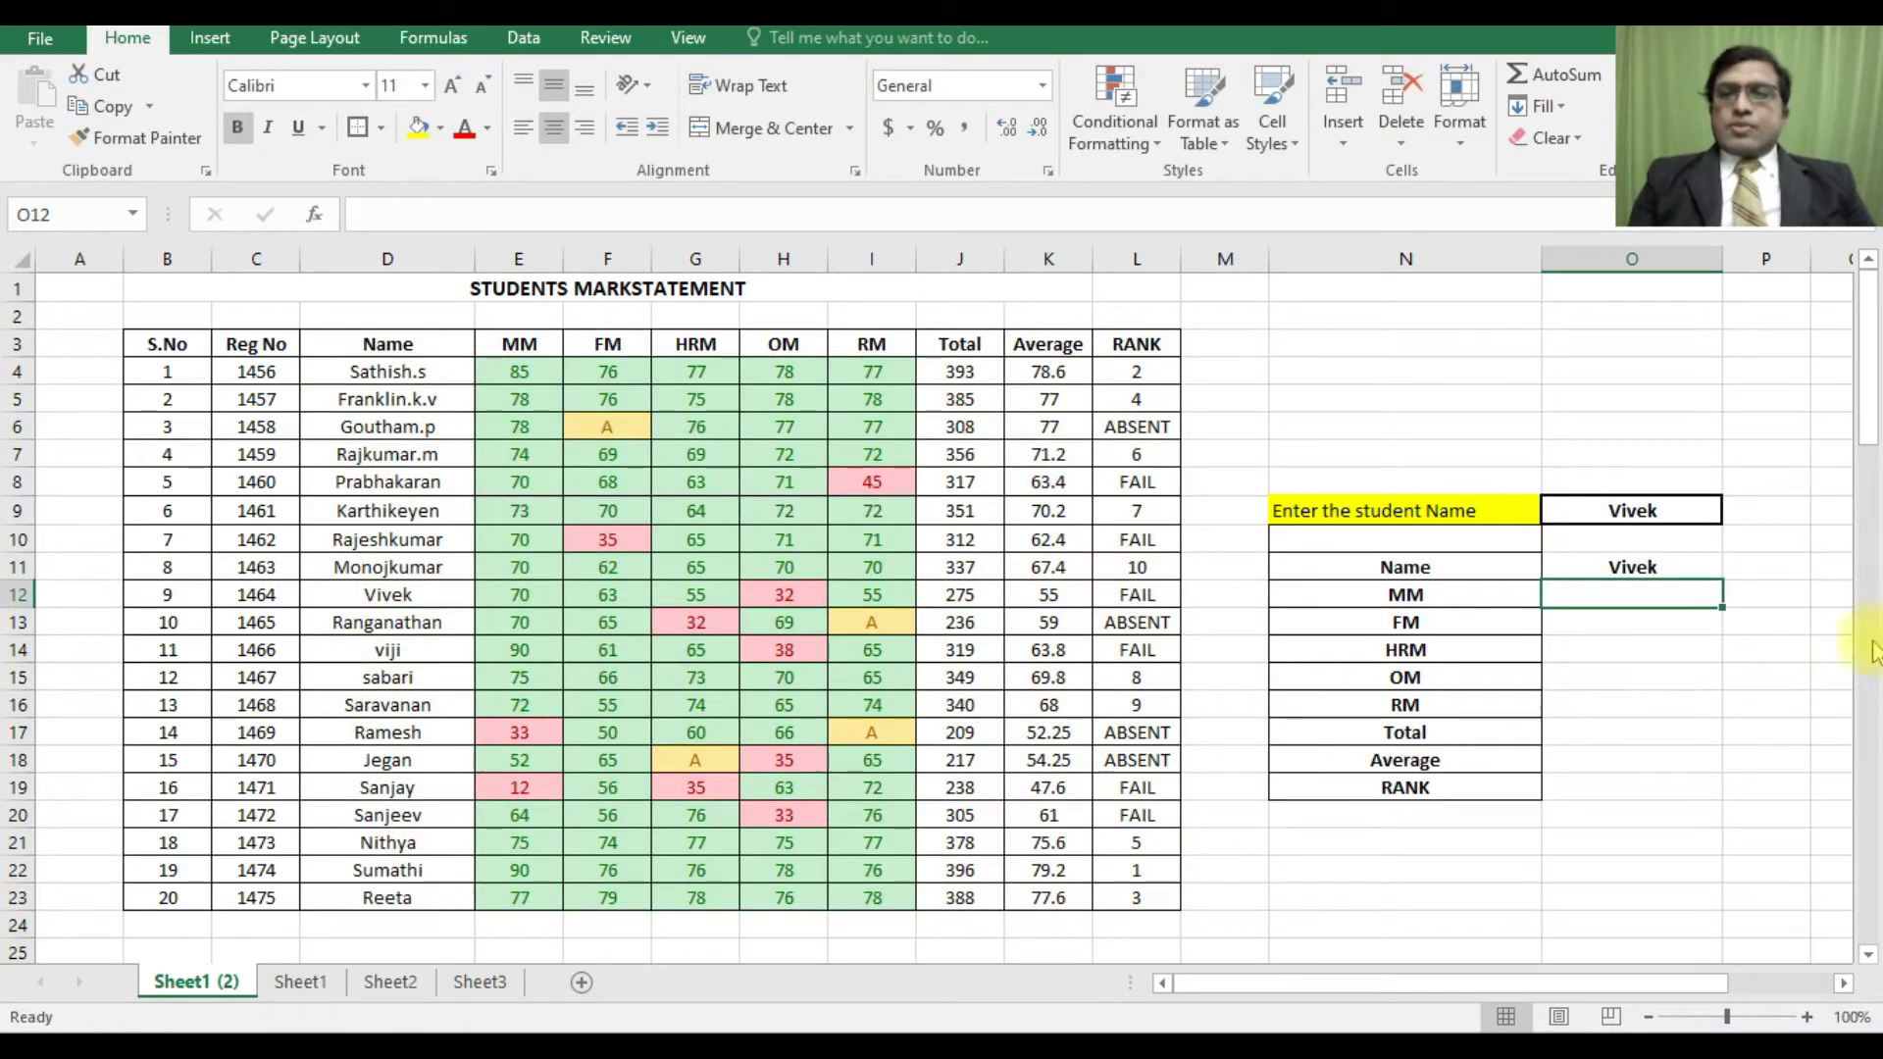
- Fill the VLOOKUP formula from O11 down to O19, beside the RANK label
click(1664, 566)
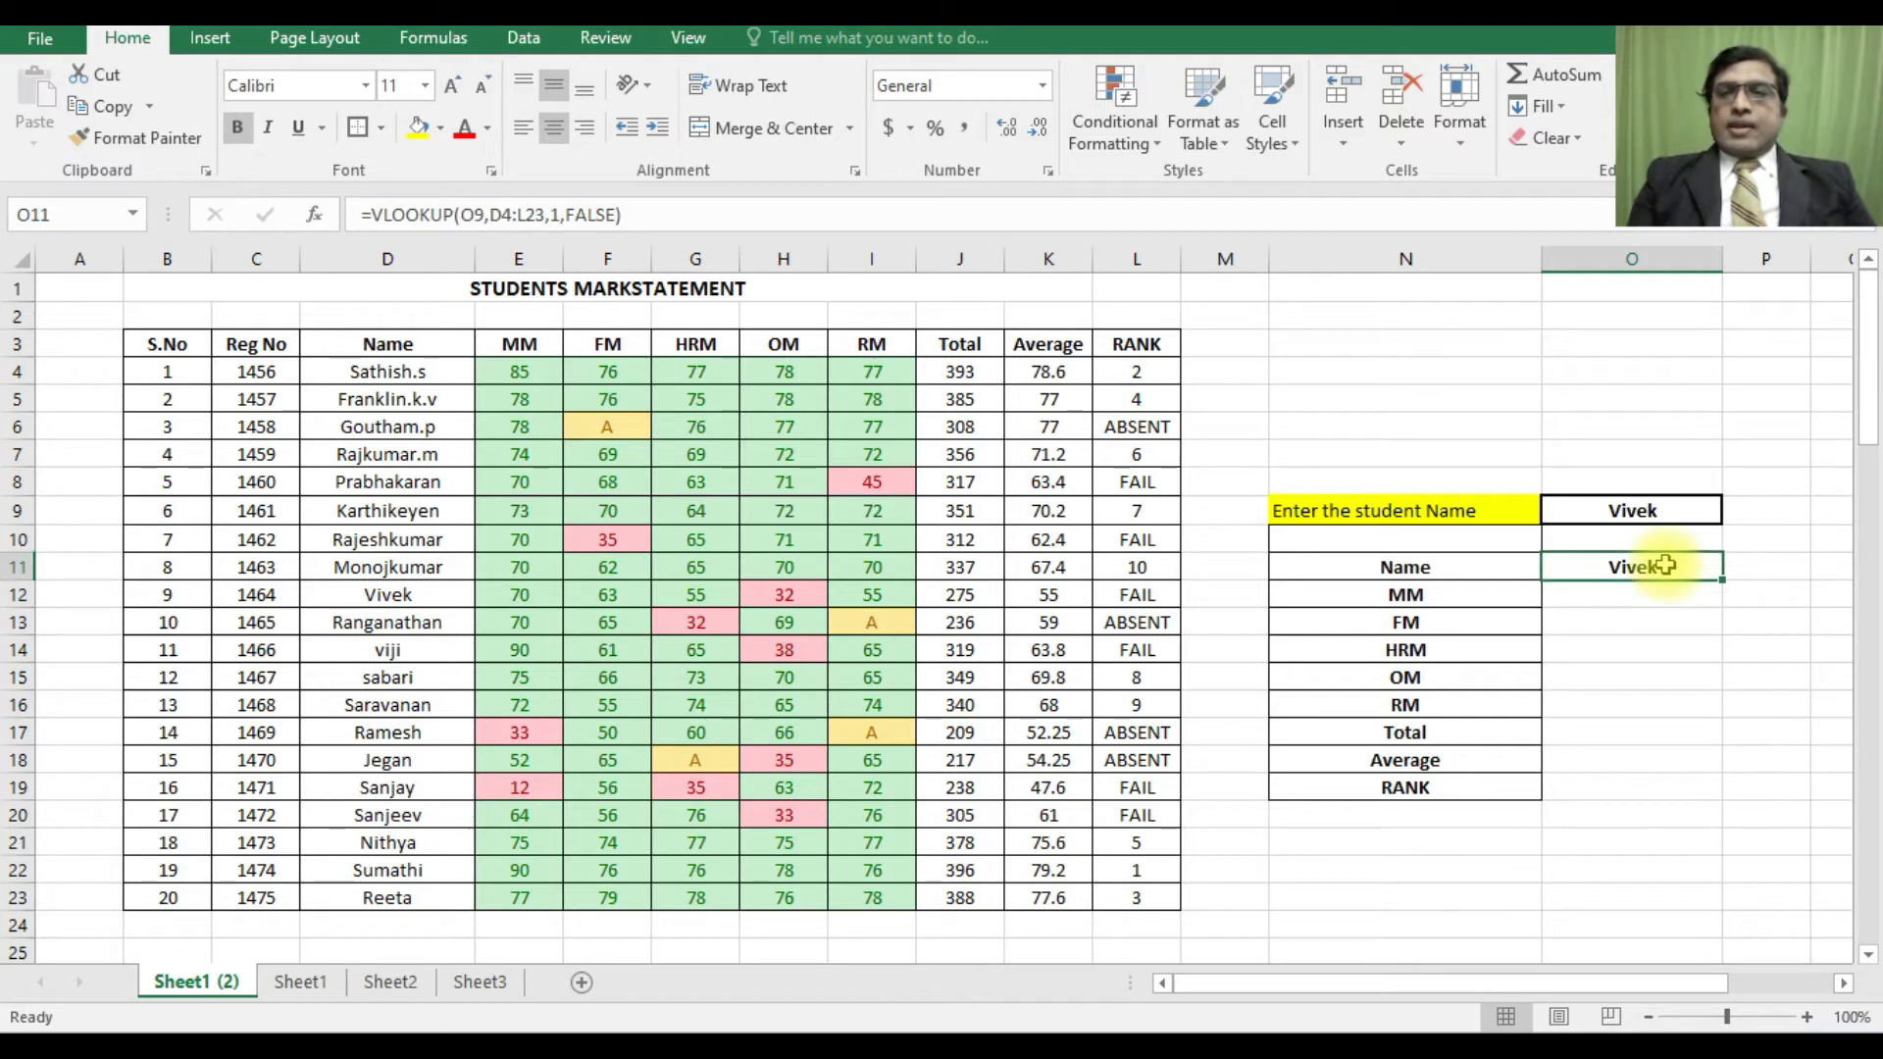
drag(1722, 579, 1719, 800)
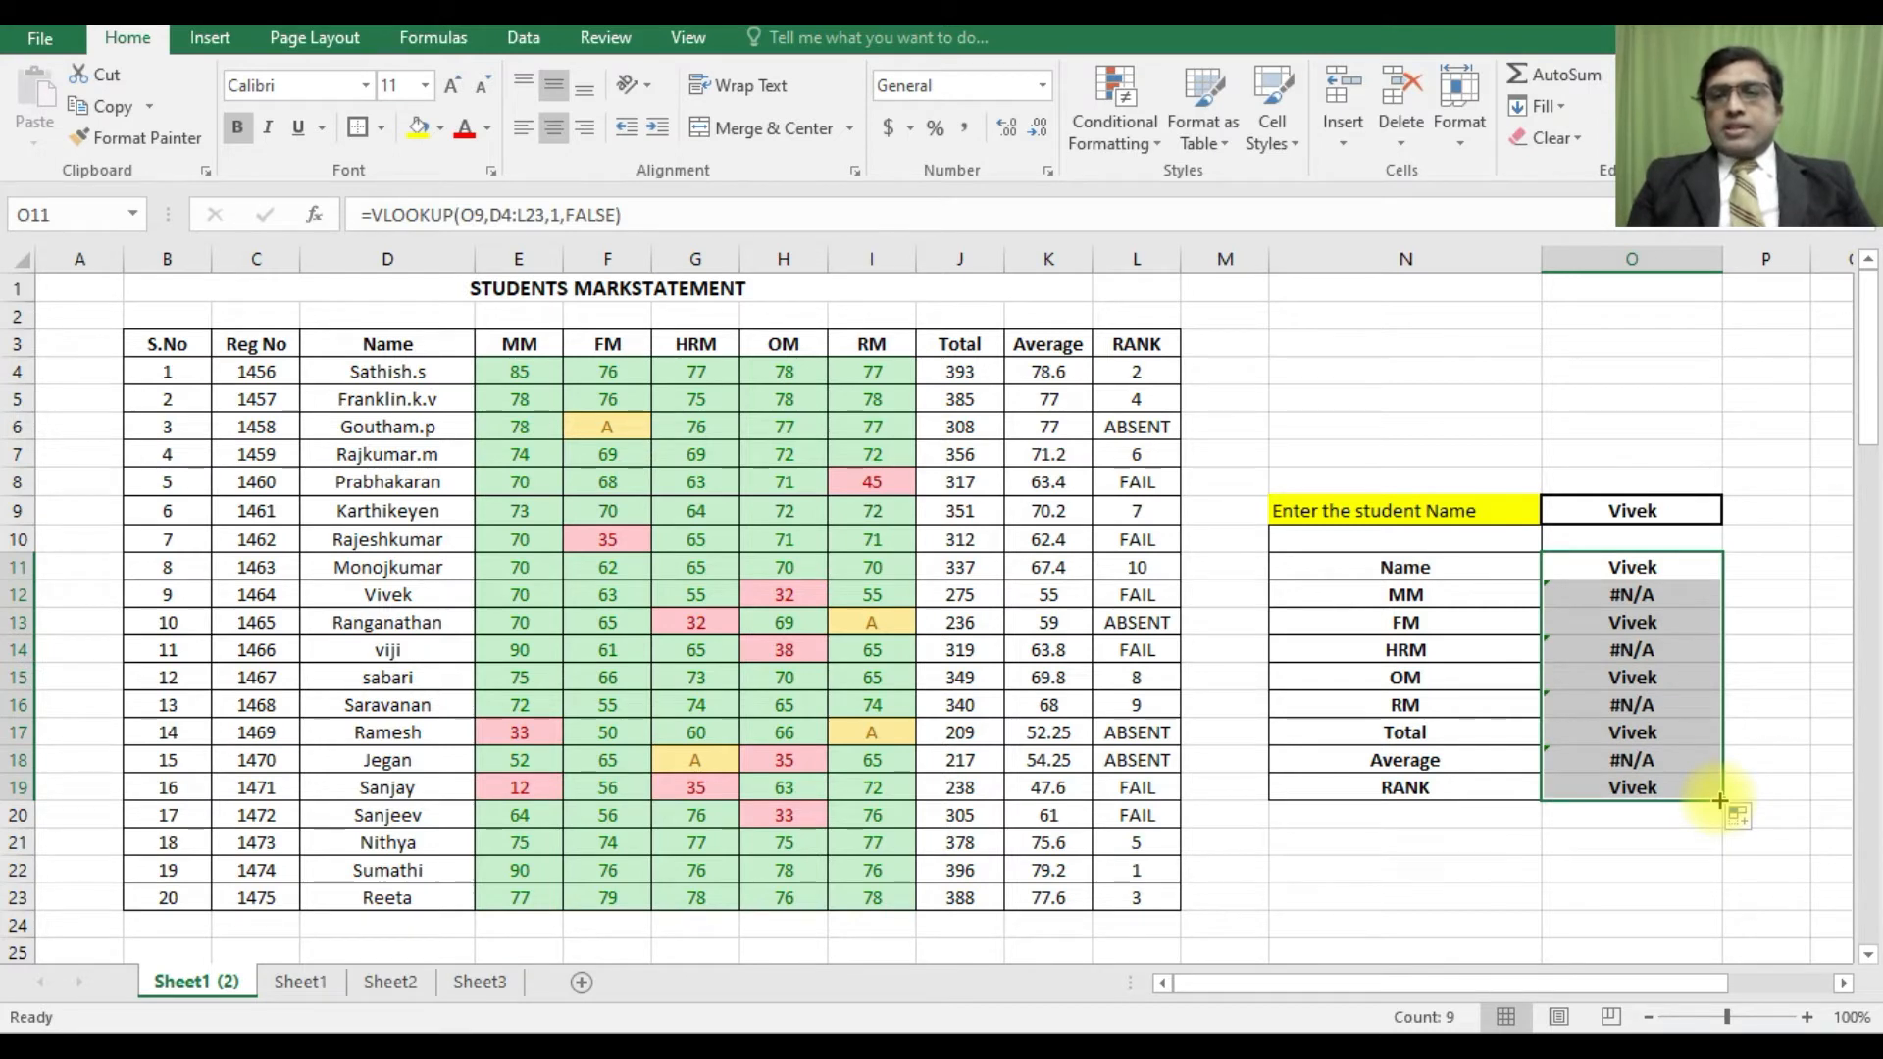
click(1630, 592)
- Make the lookup value in O11's VLOOKUP formula an absolute reference, $O$9
click(1626, 566)
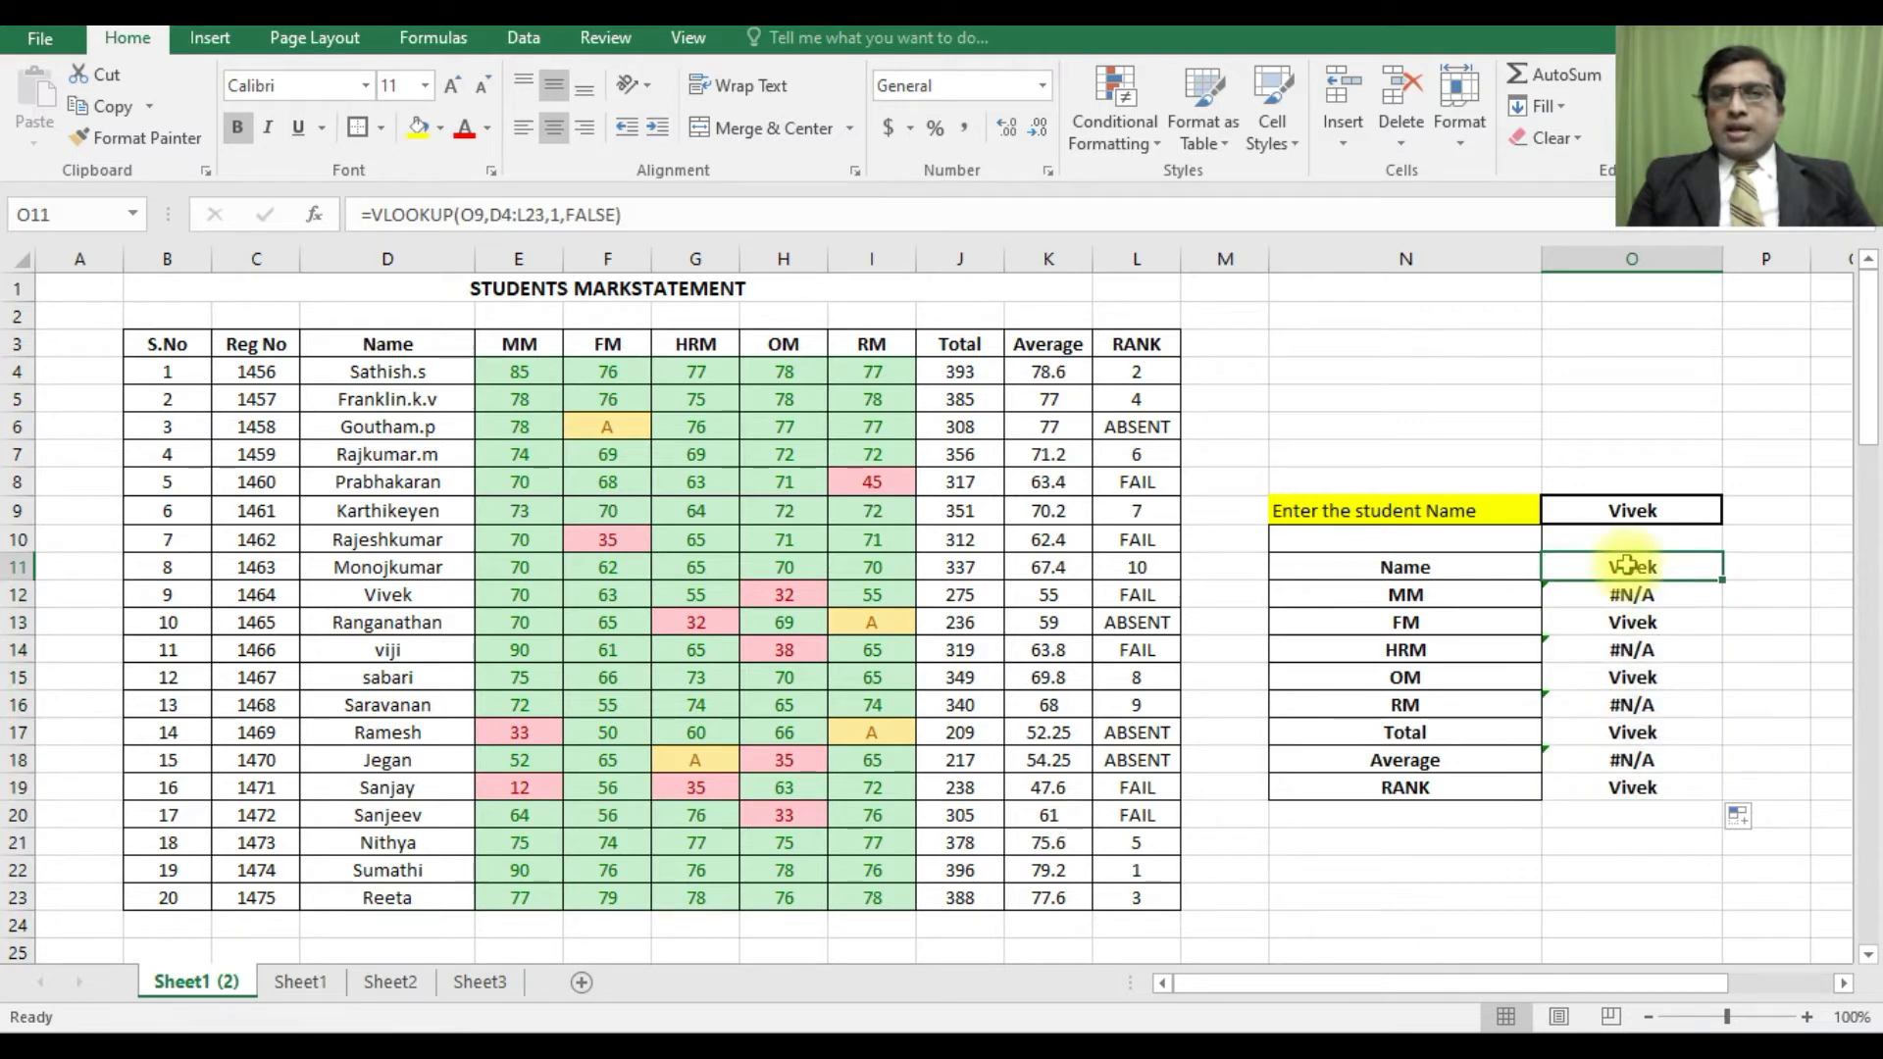
click(461, 214)
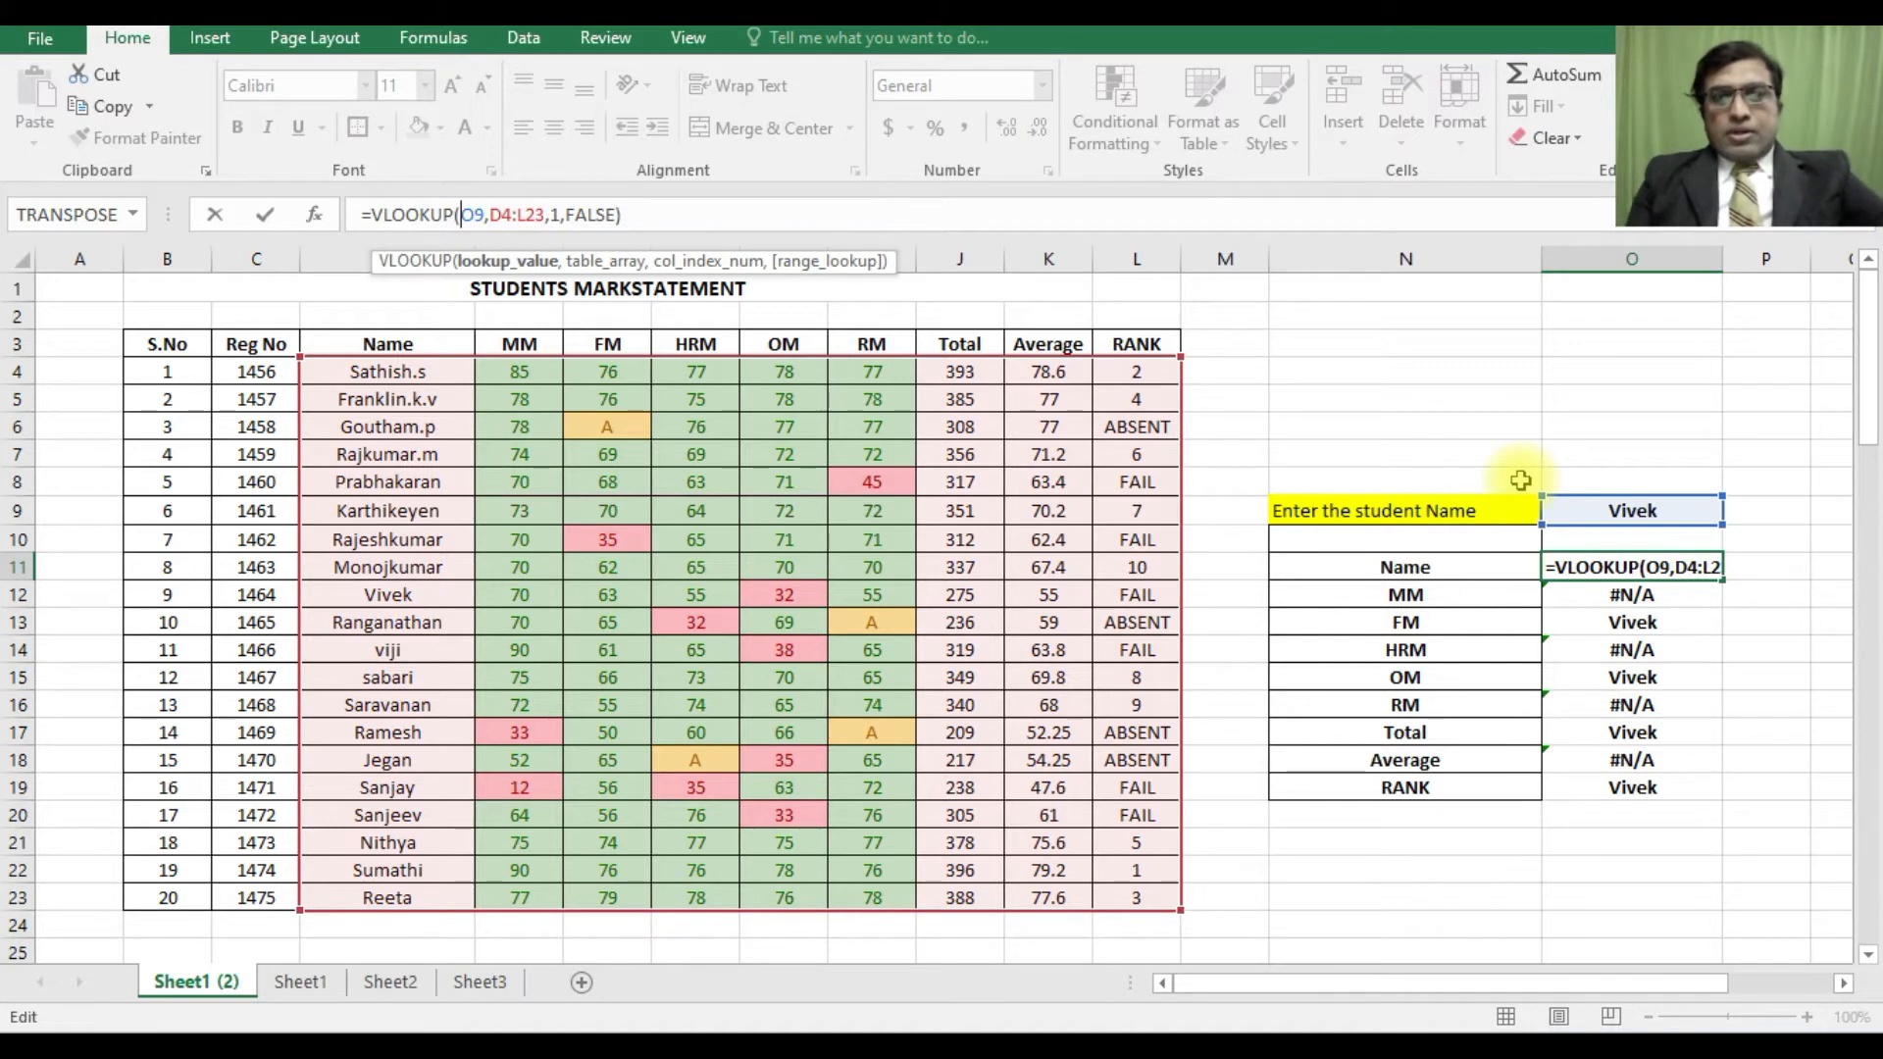
text($)
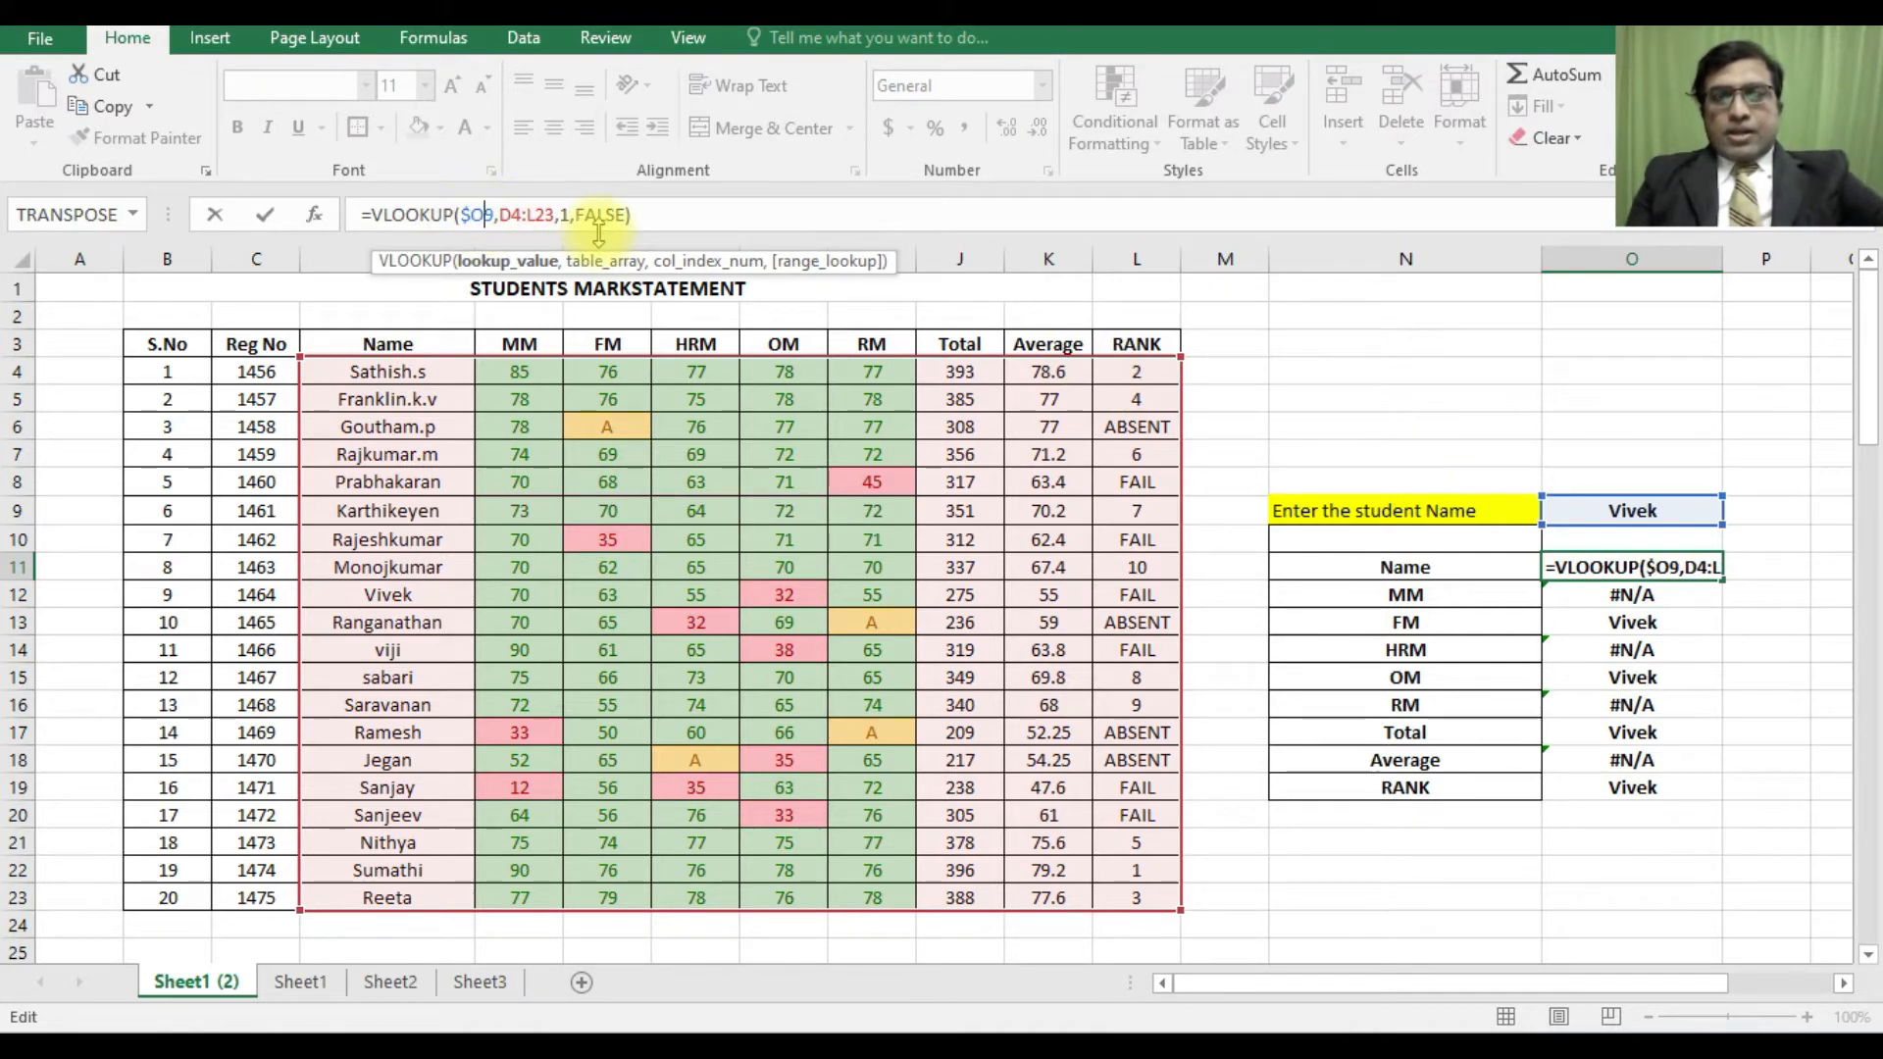
text($)
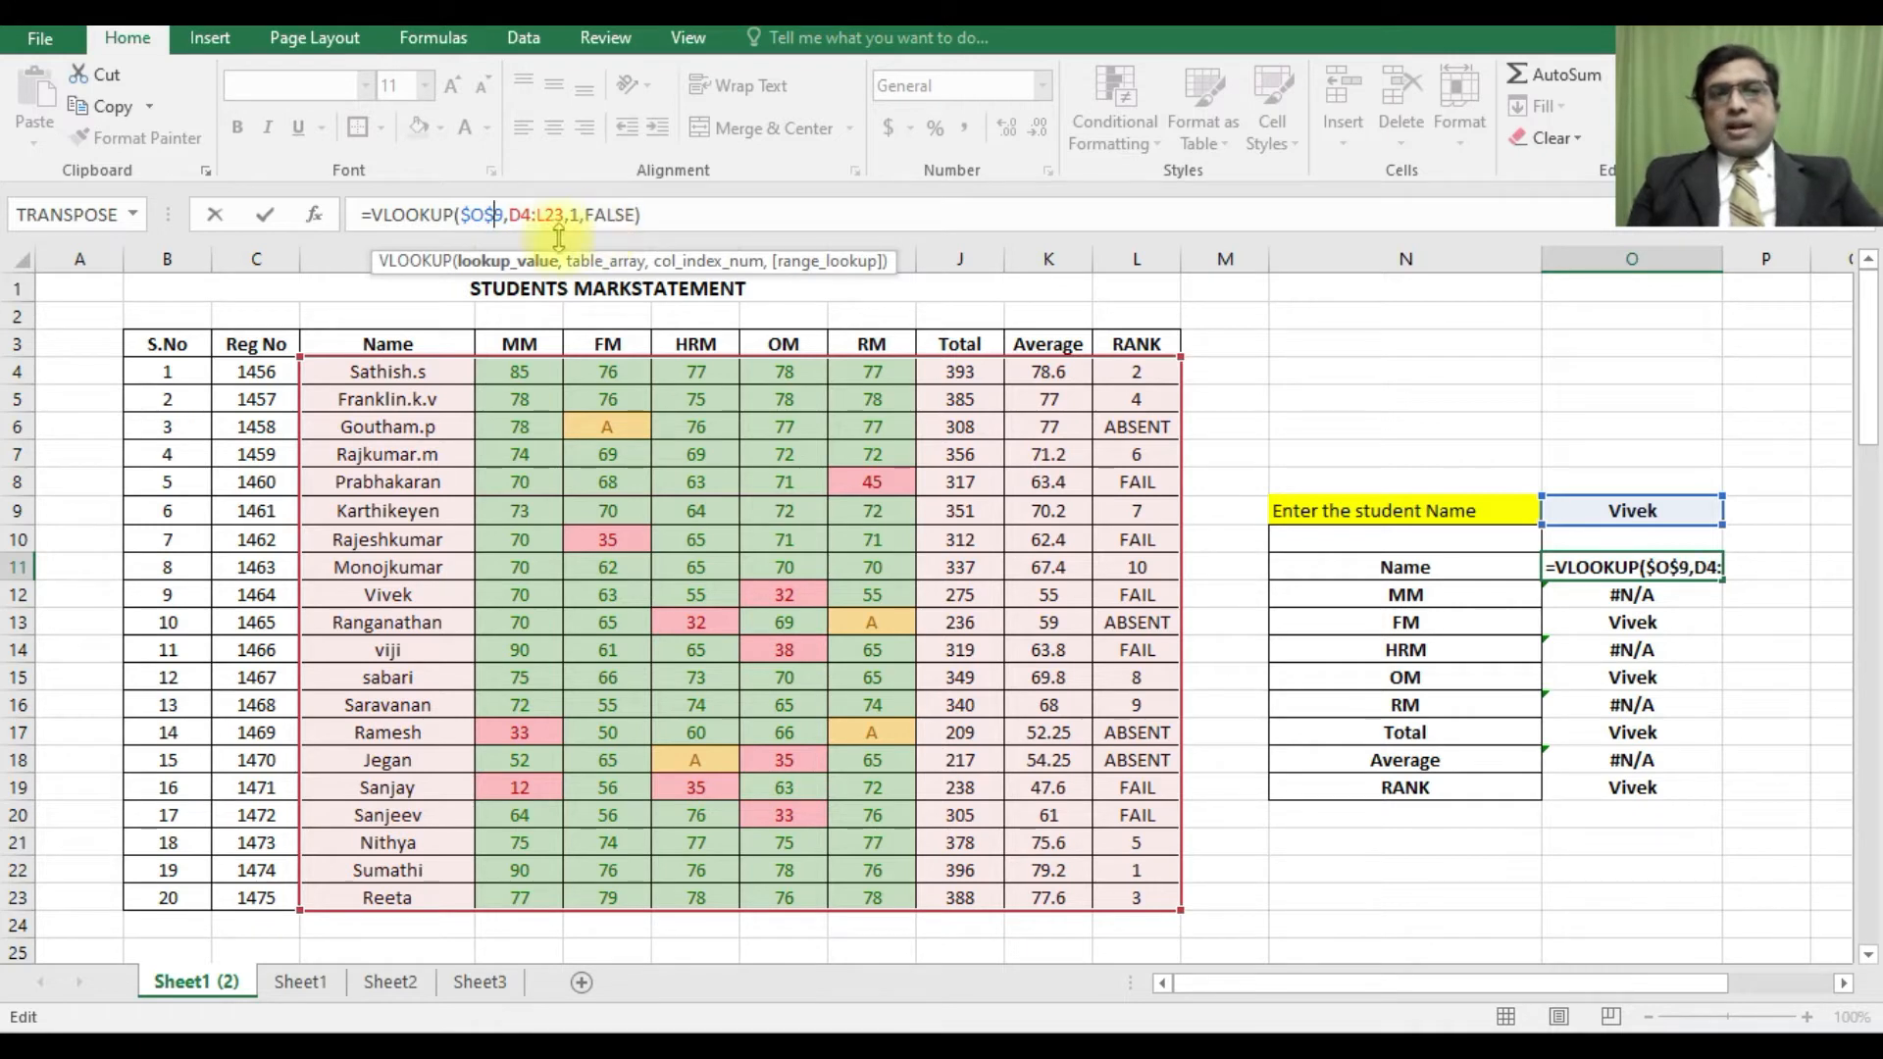
- Make the table array in O11's VLOOKUP absolute as $D$4:$L$23 and commit the formula
key(Right)
key(Right)
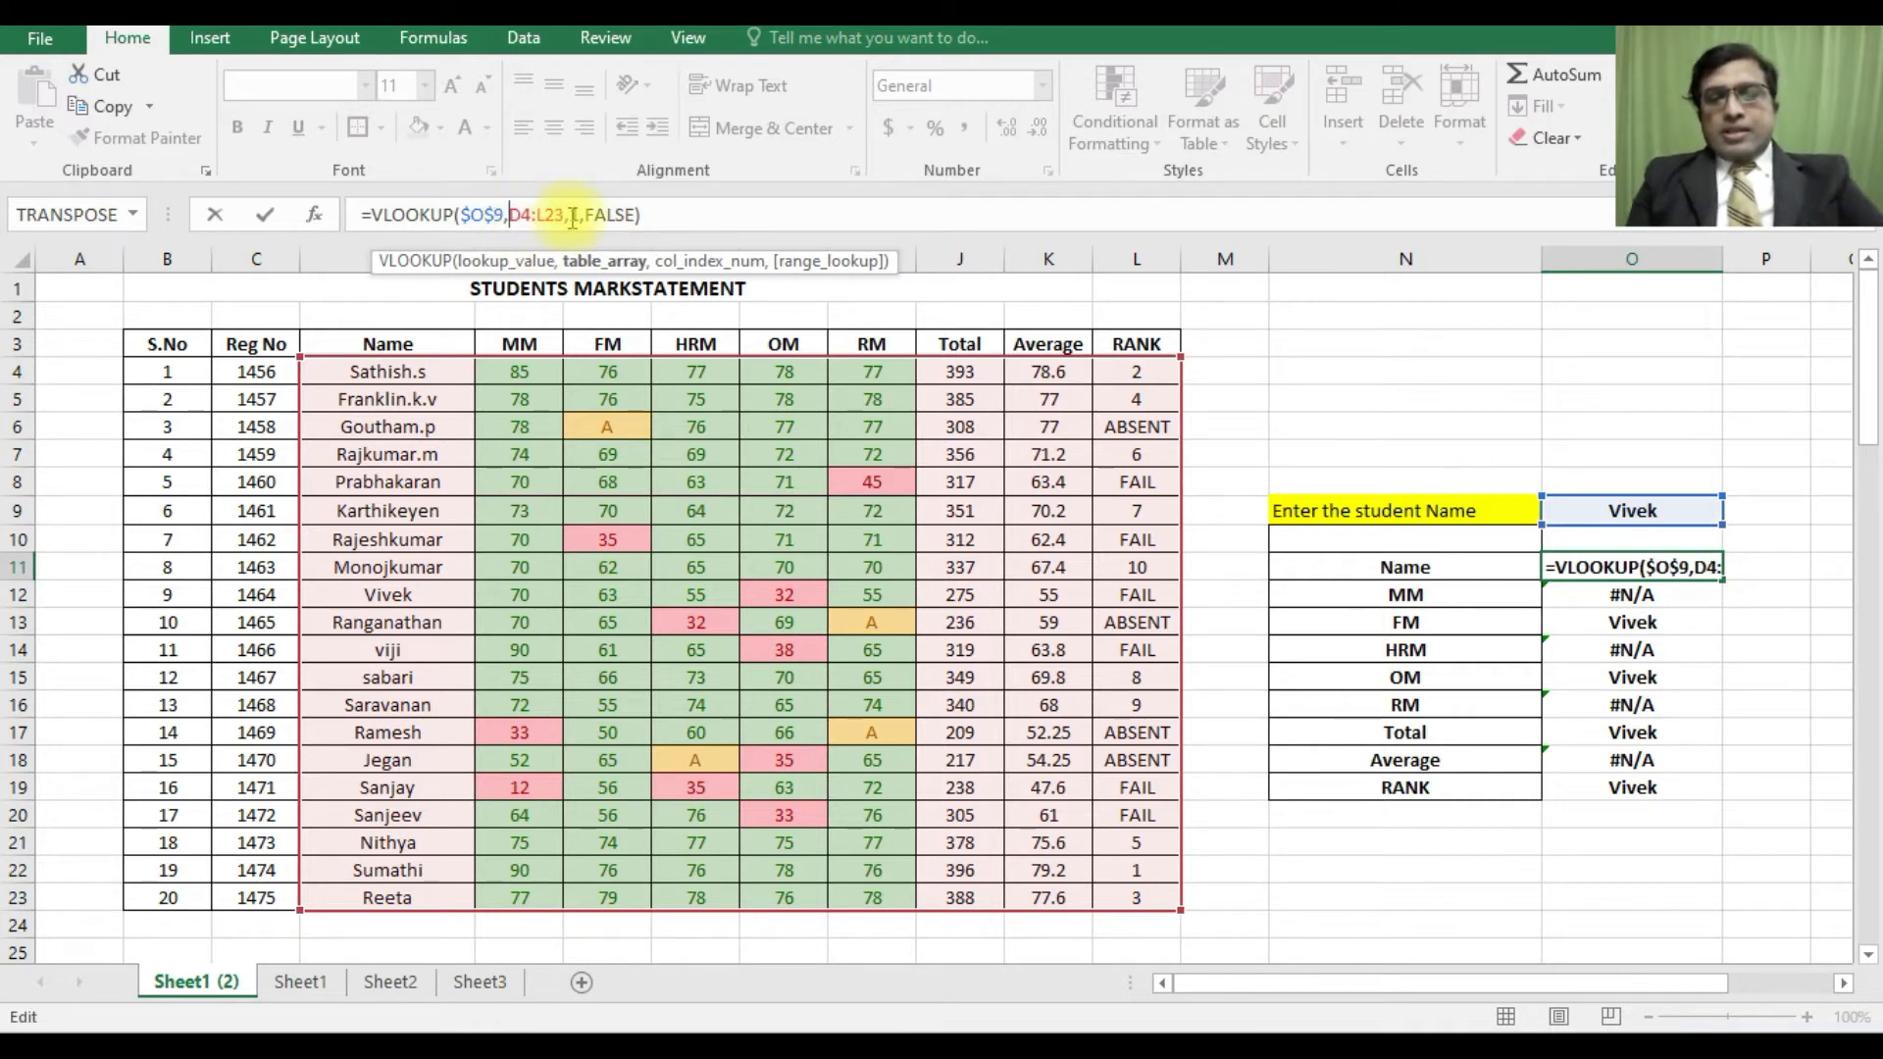
text($O)
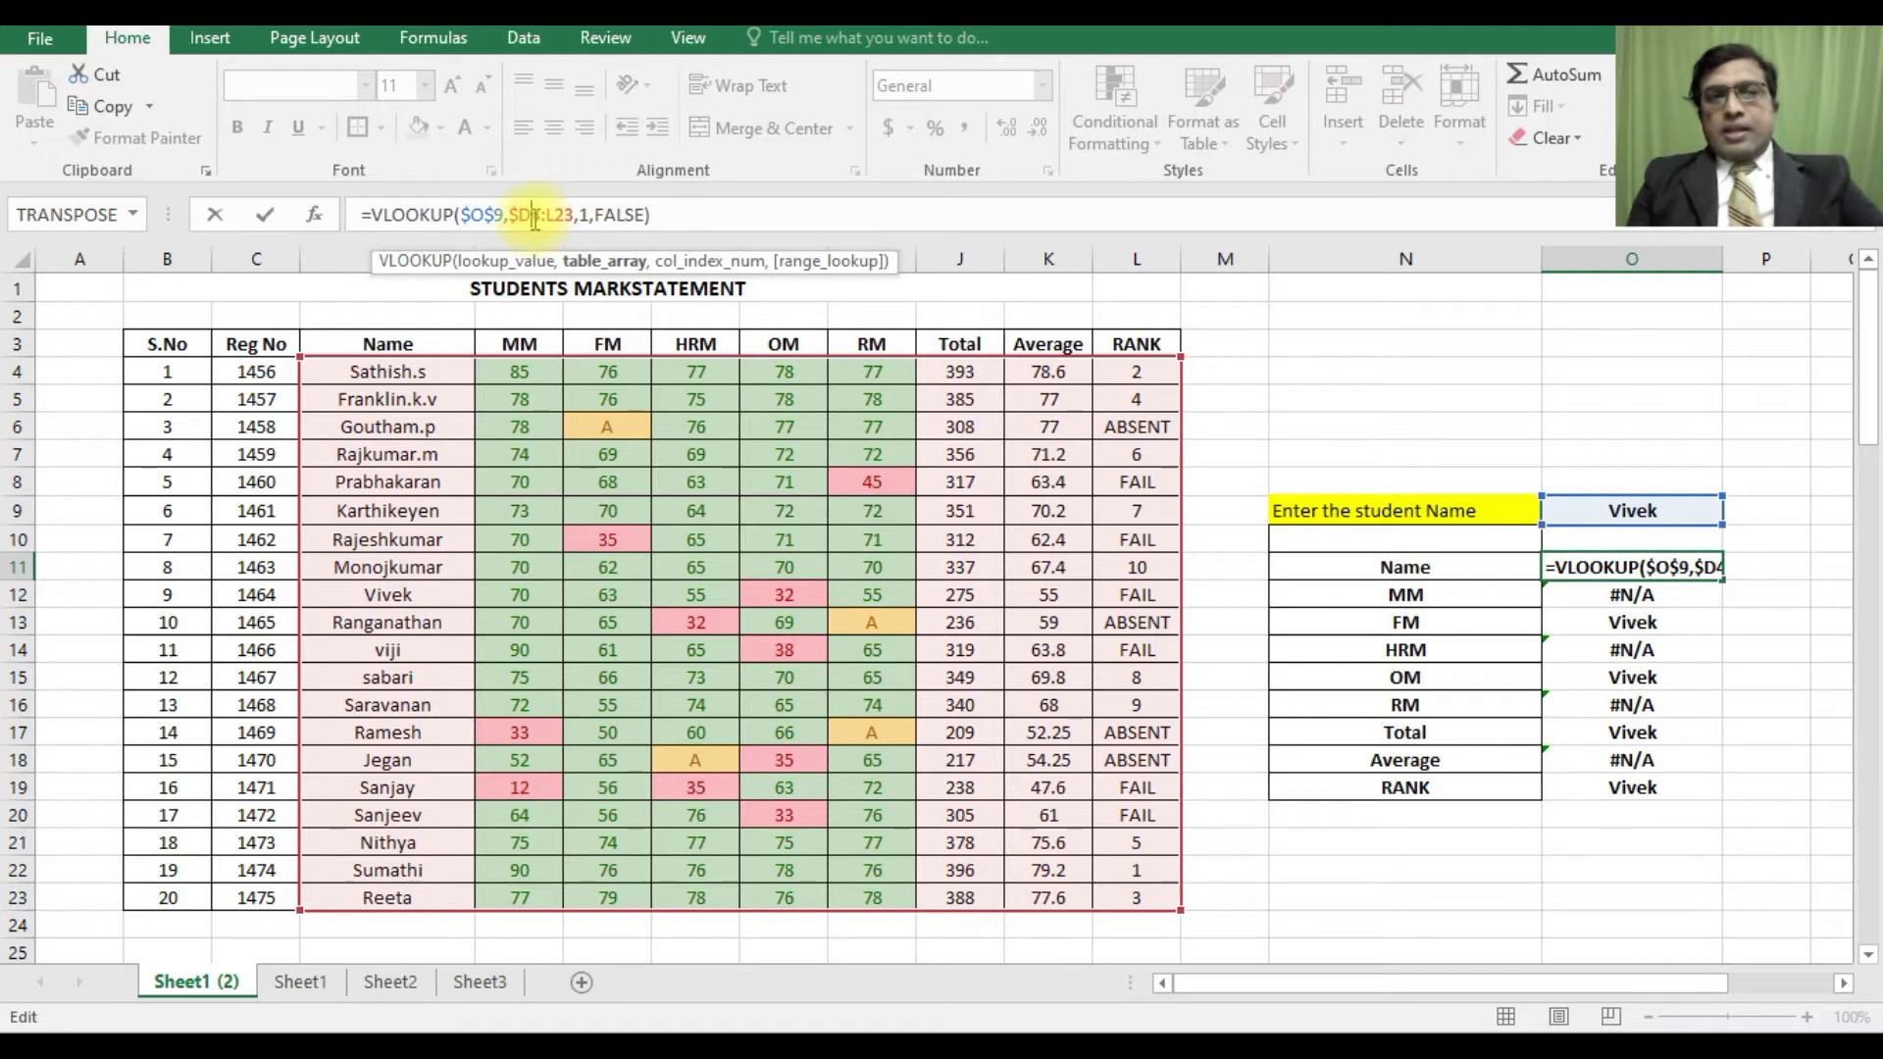
text($9,)
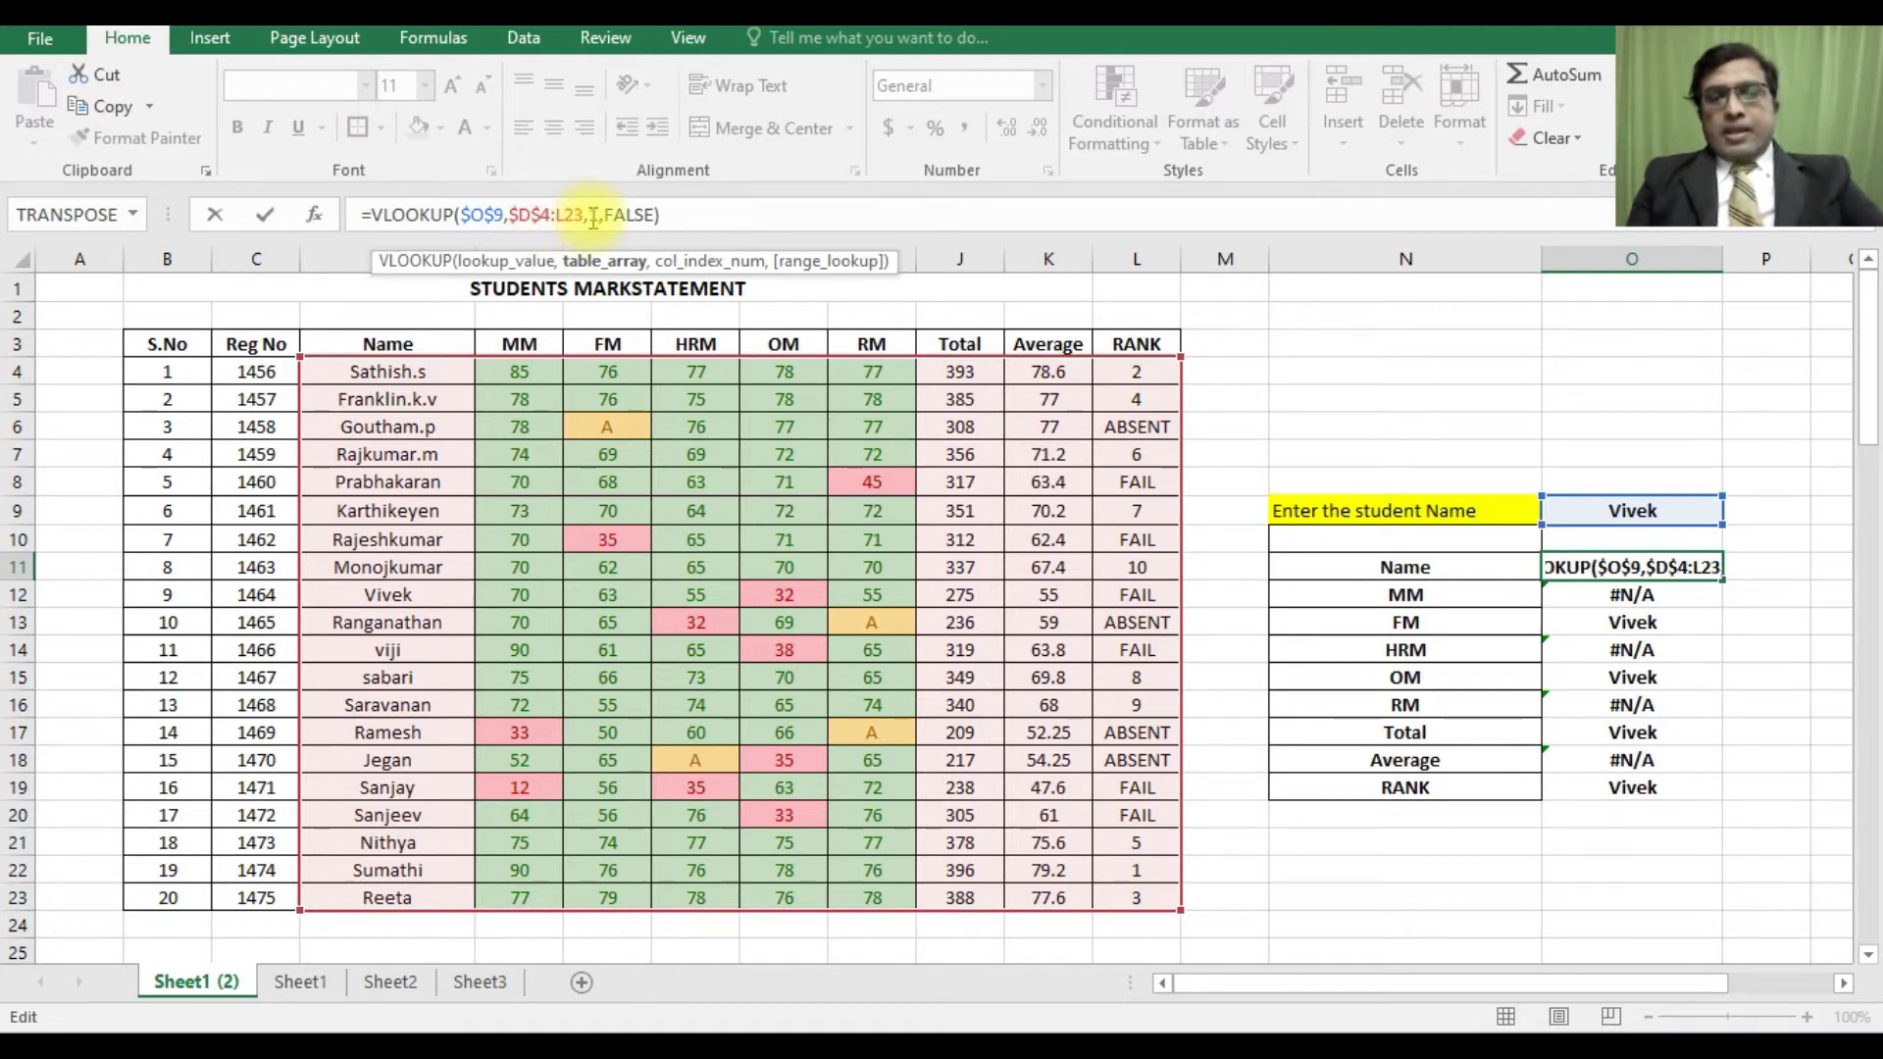
text($D)
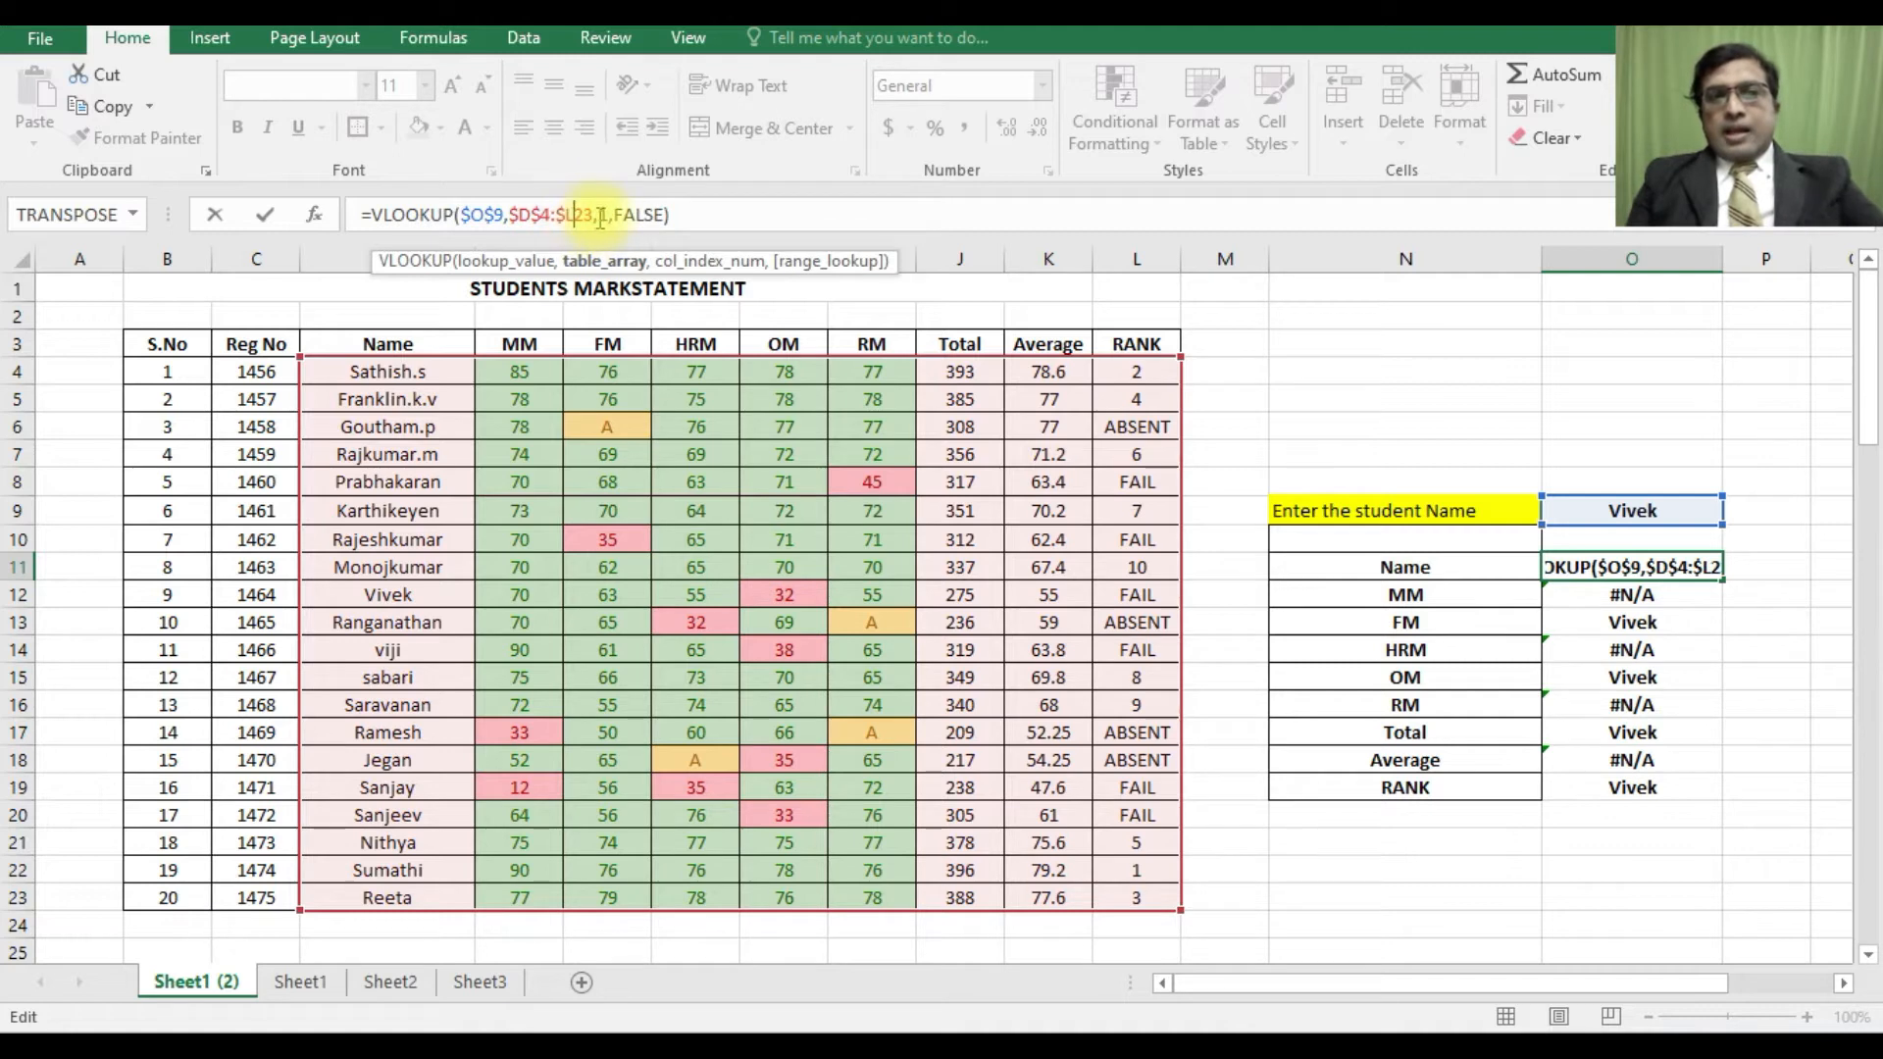
text($)
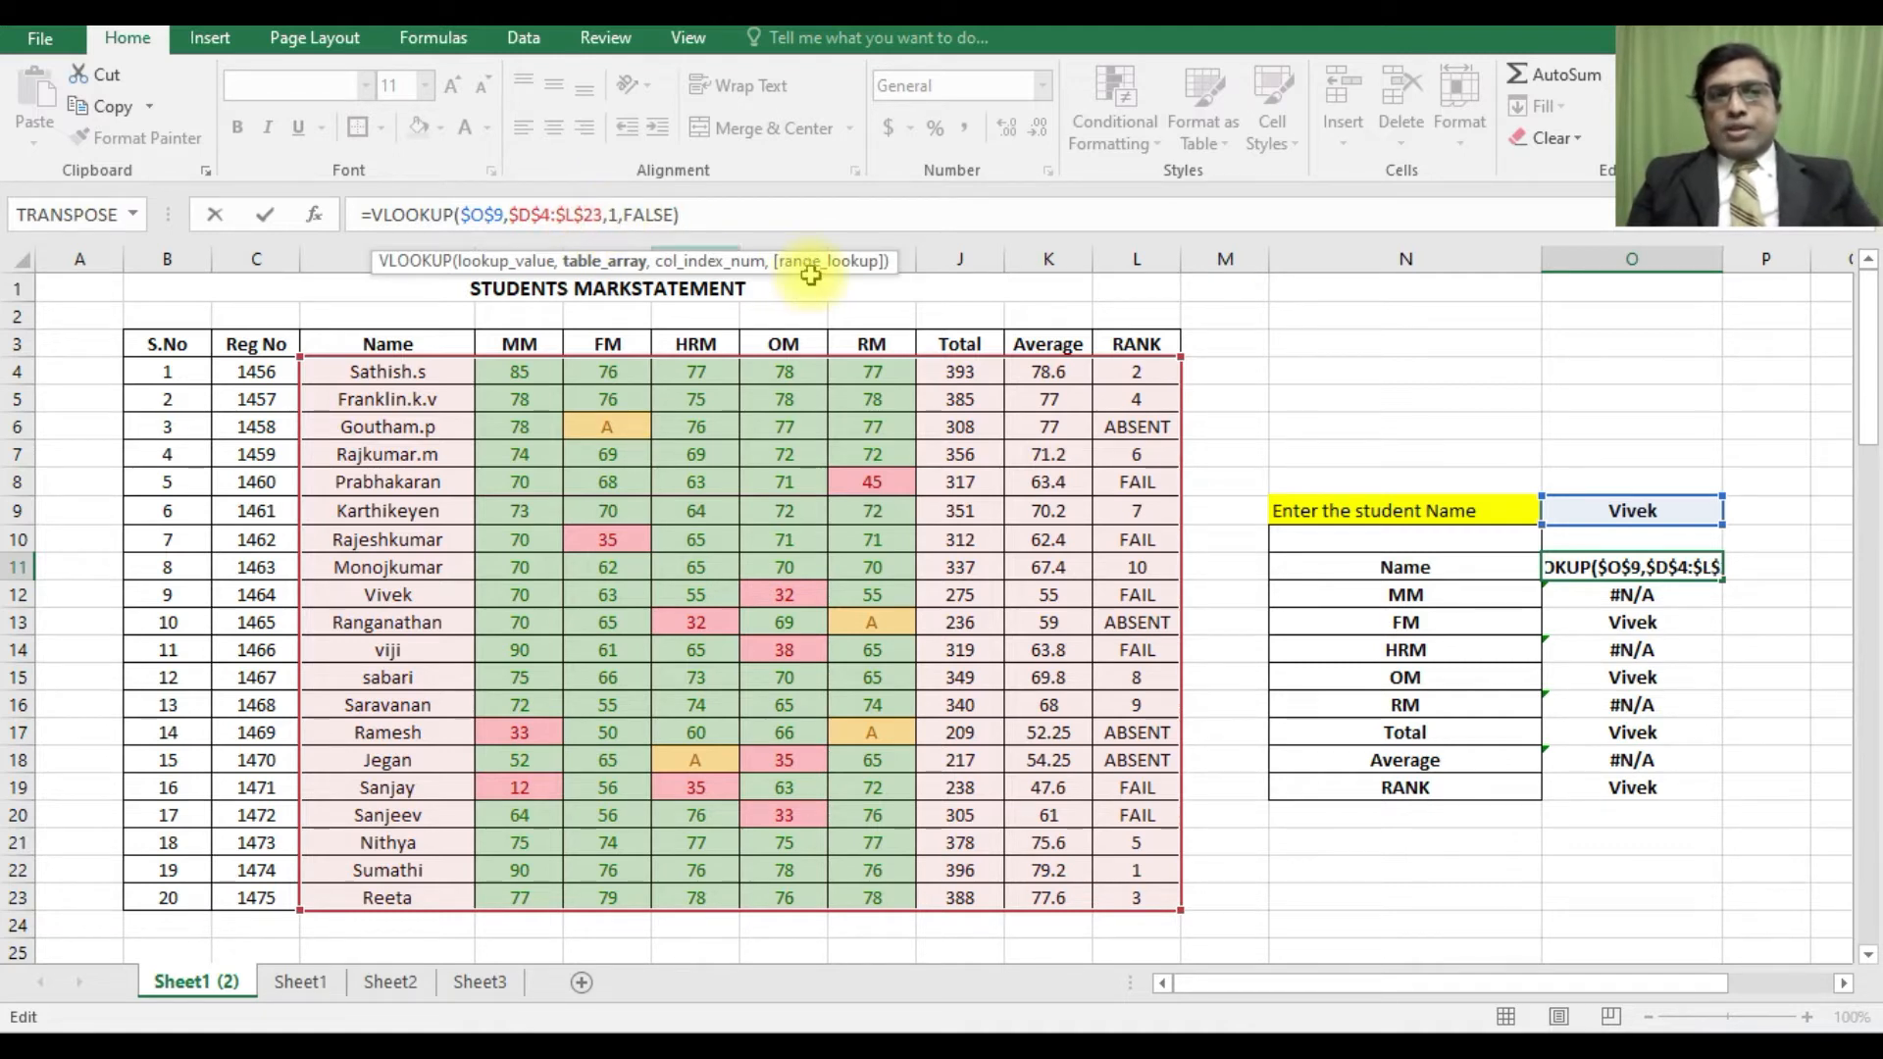
key(Return)
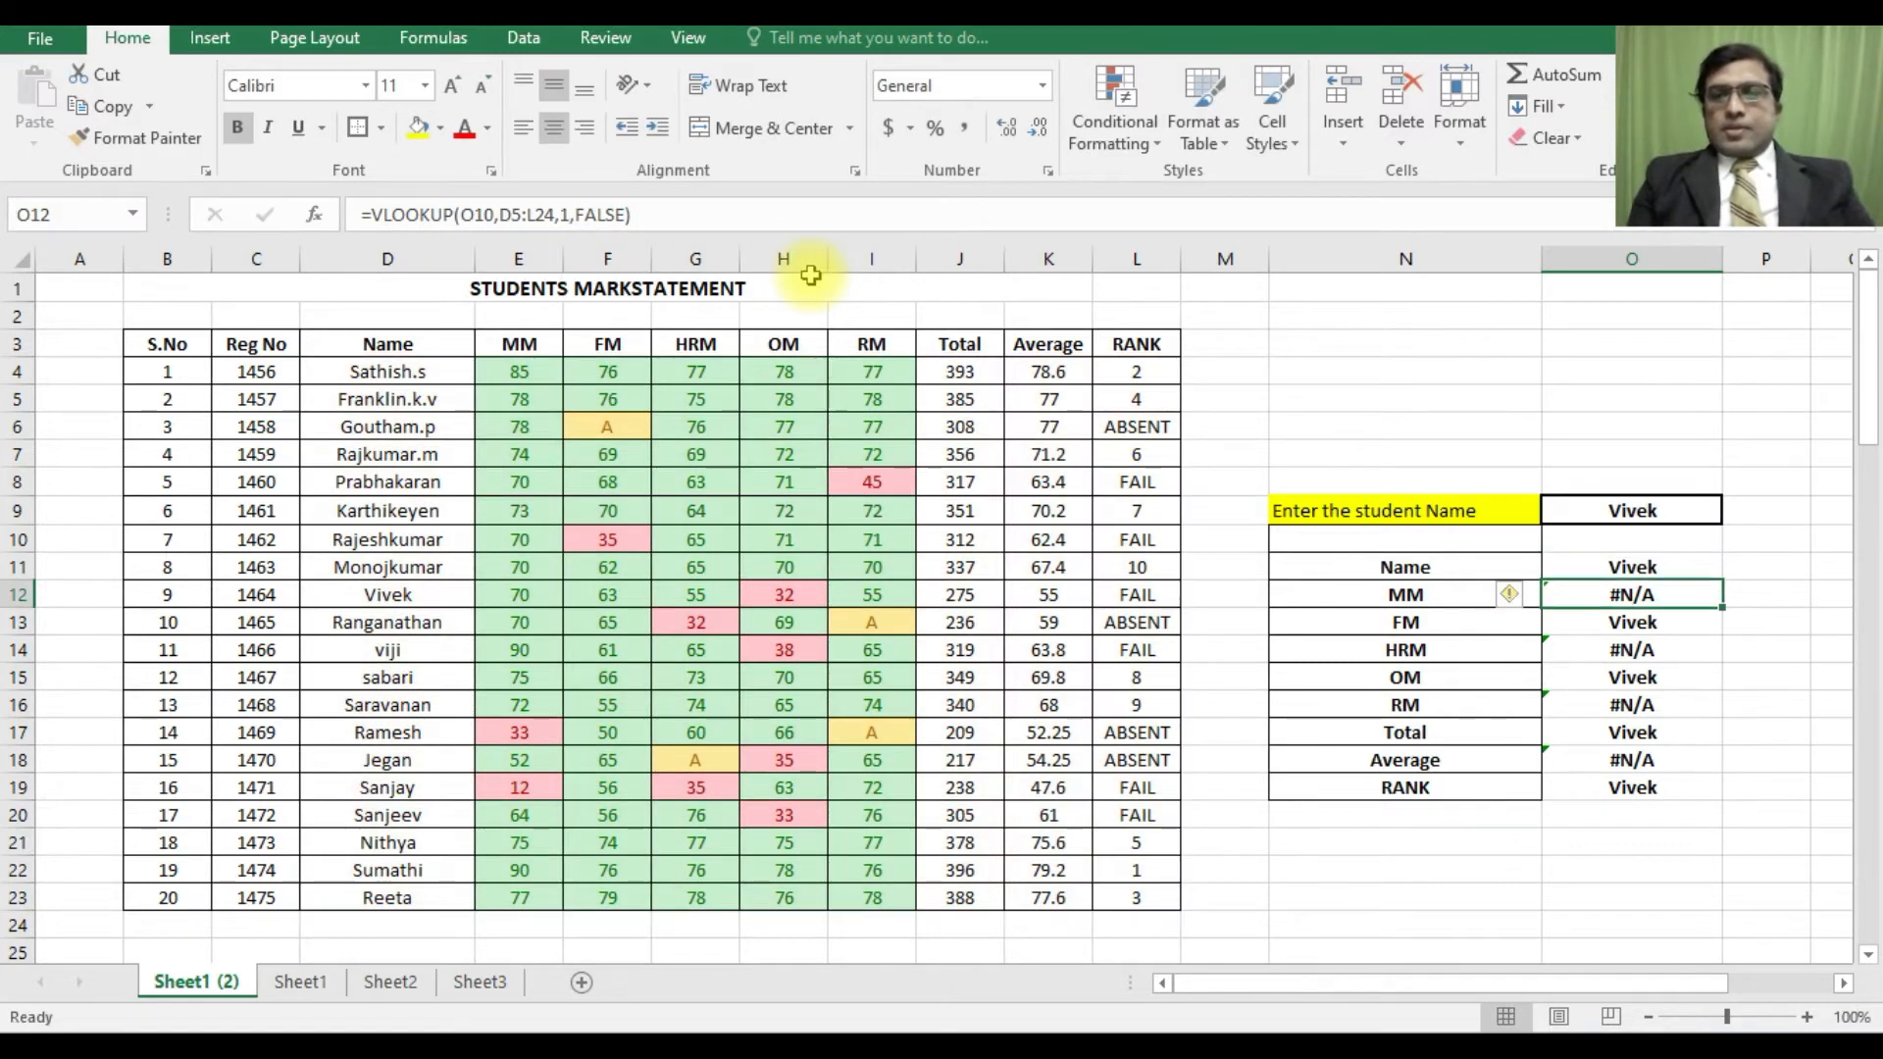
- Fill the VLOOKUP with absolute references from O11 down to O19
click(1653, 566)
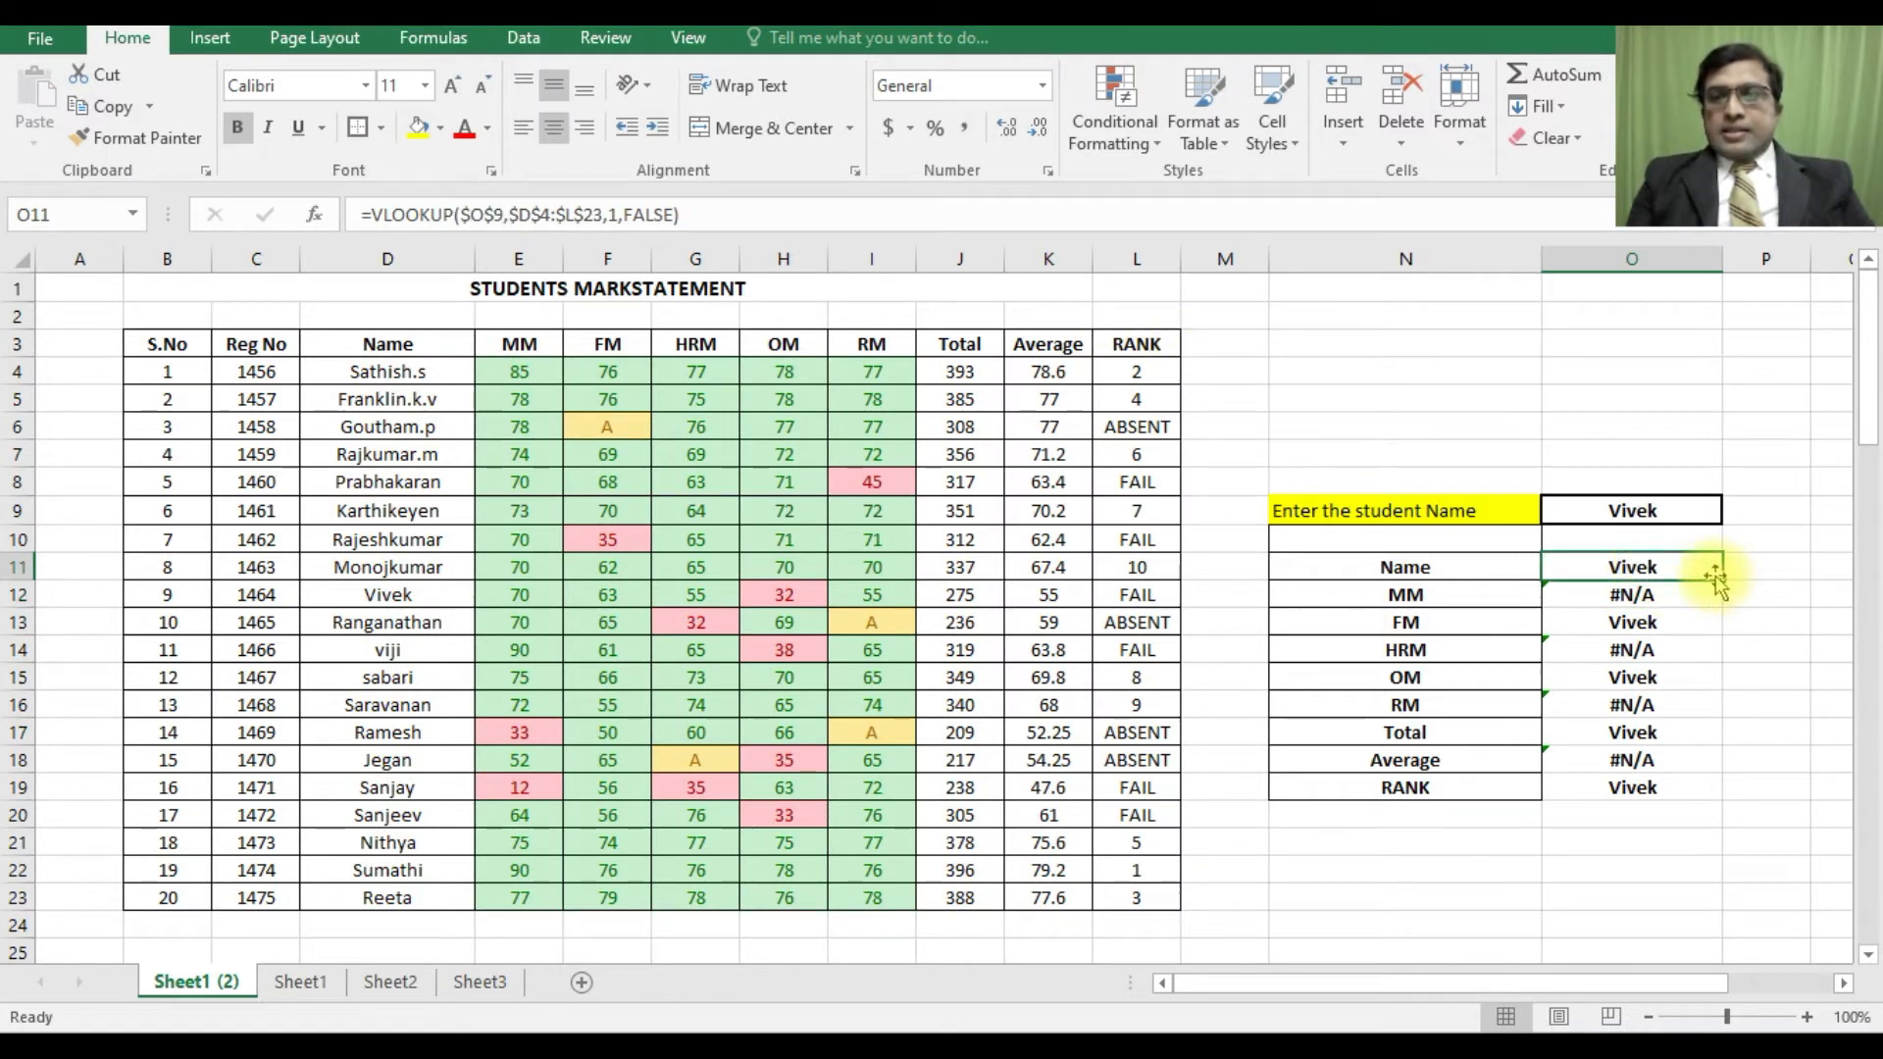
drag(1723, 580, 1721, 793)
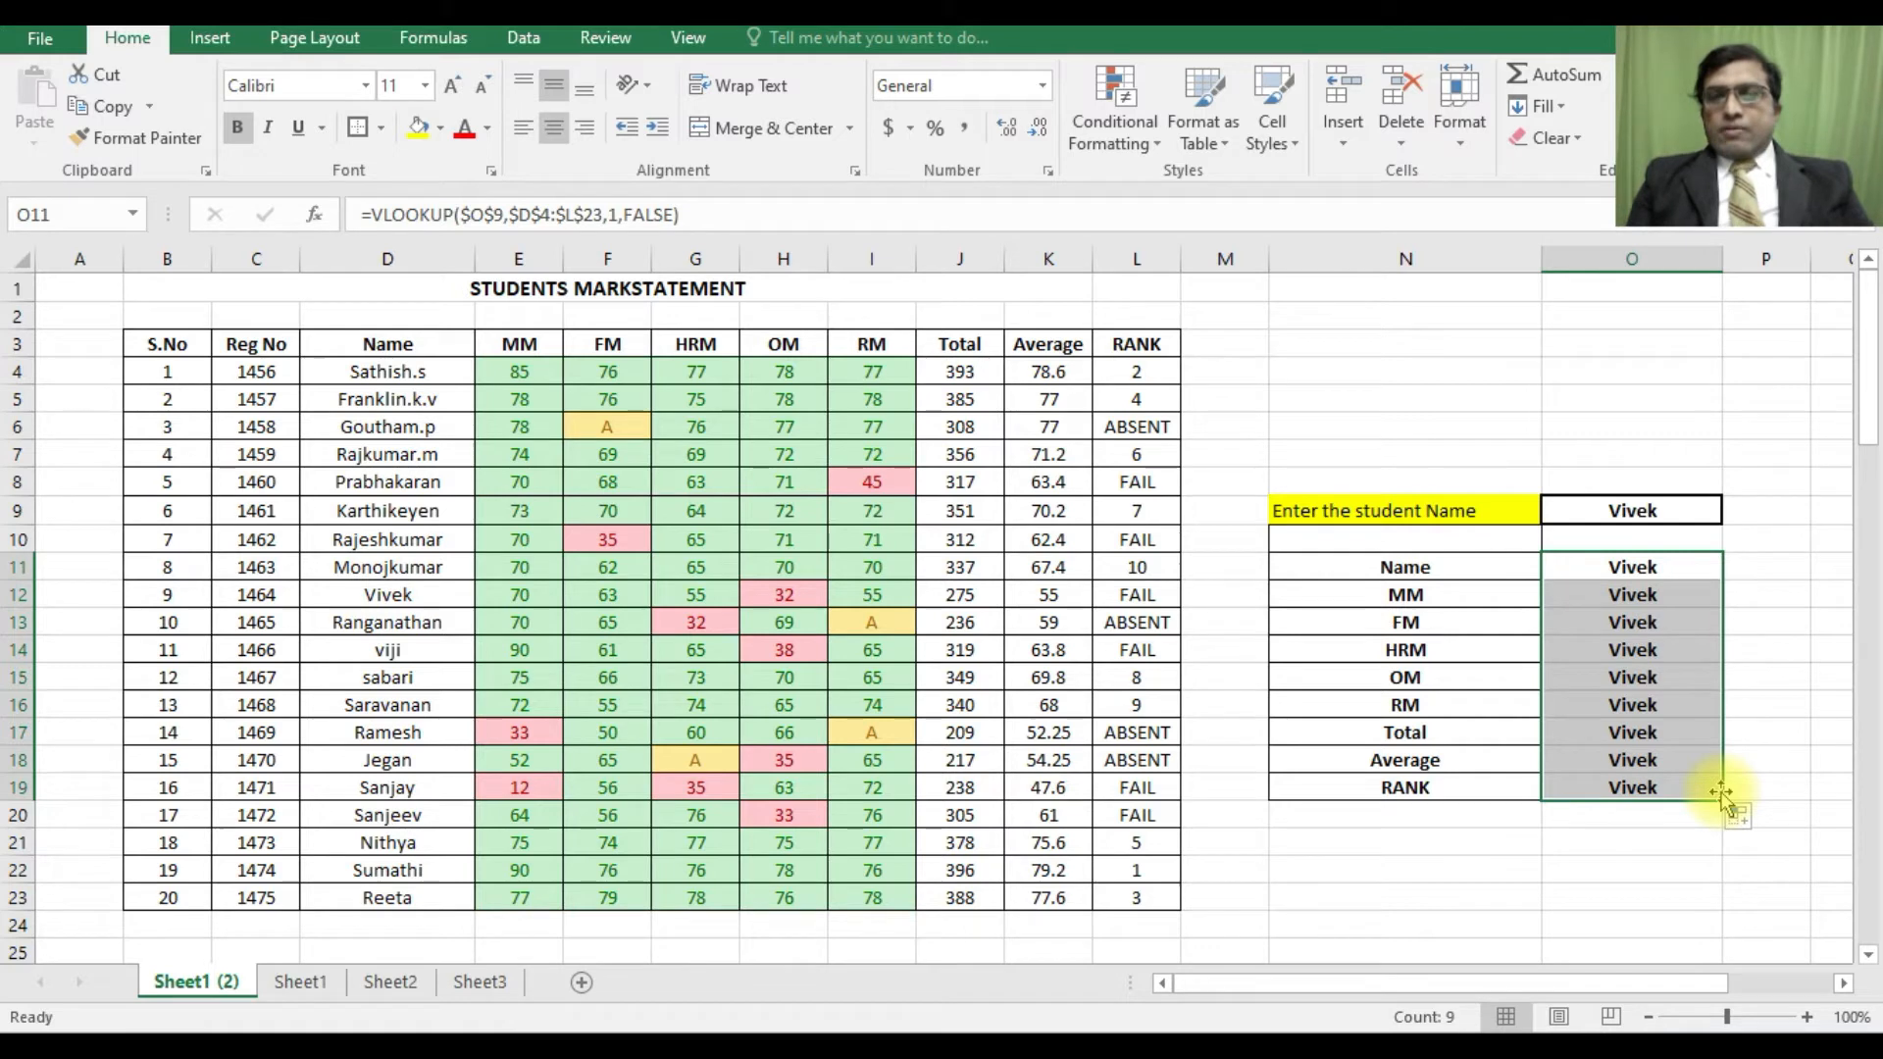
- Go through the filled cells O11 to O19 one by one to check the references in each VLOOKUP formula
click(1577, 592)
click(1593, 566)
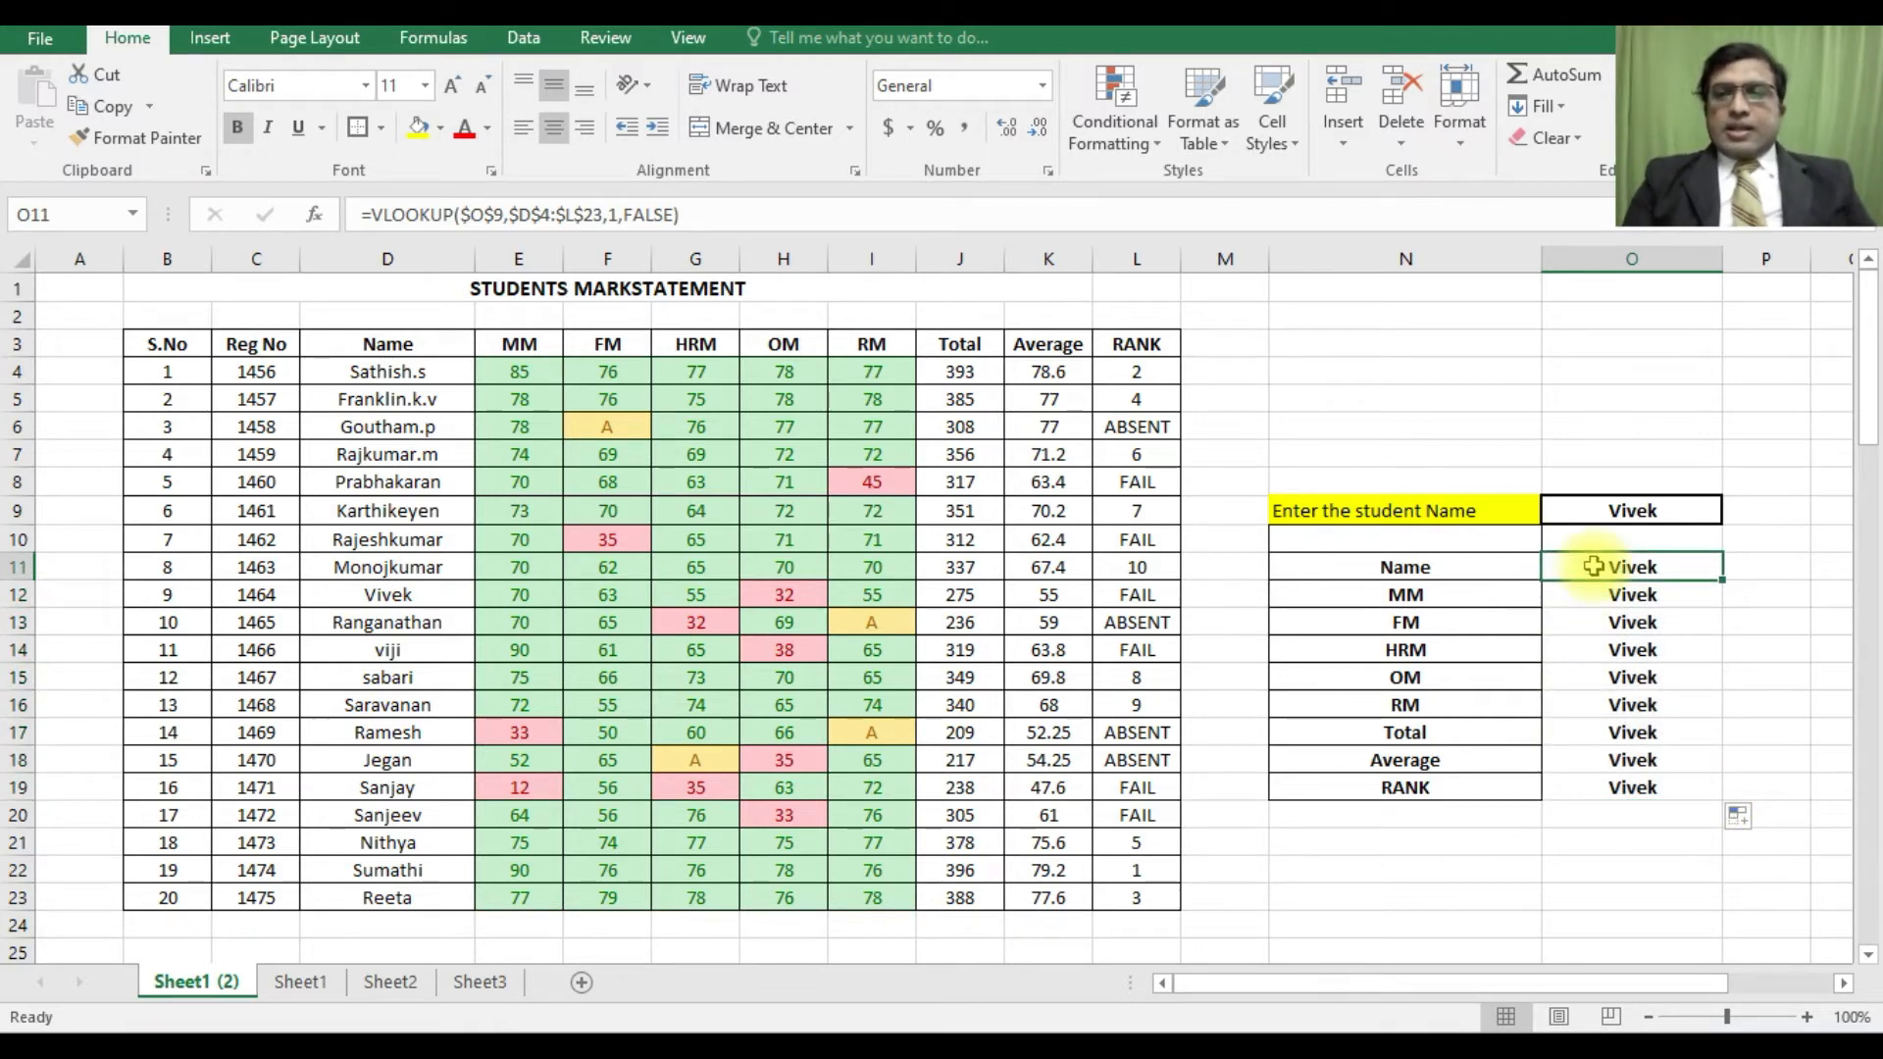
key(Down)
key(Down)
key(Down)
key(Down)
key(Down)
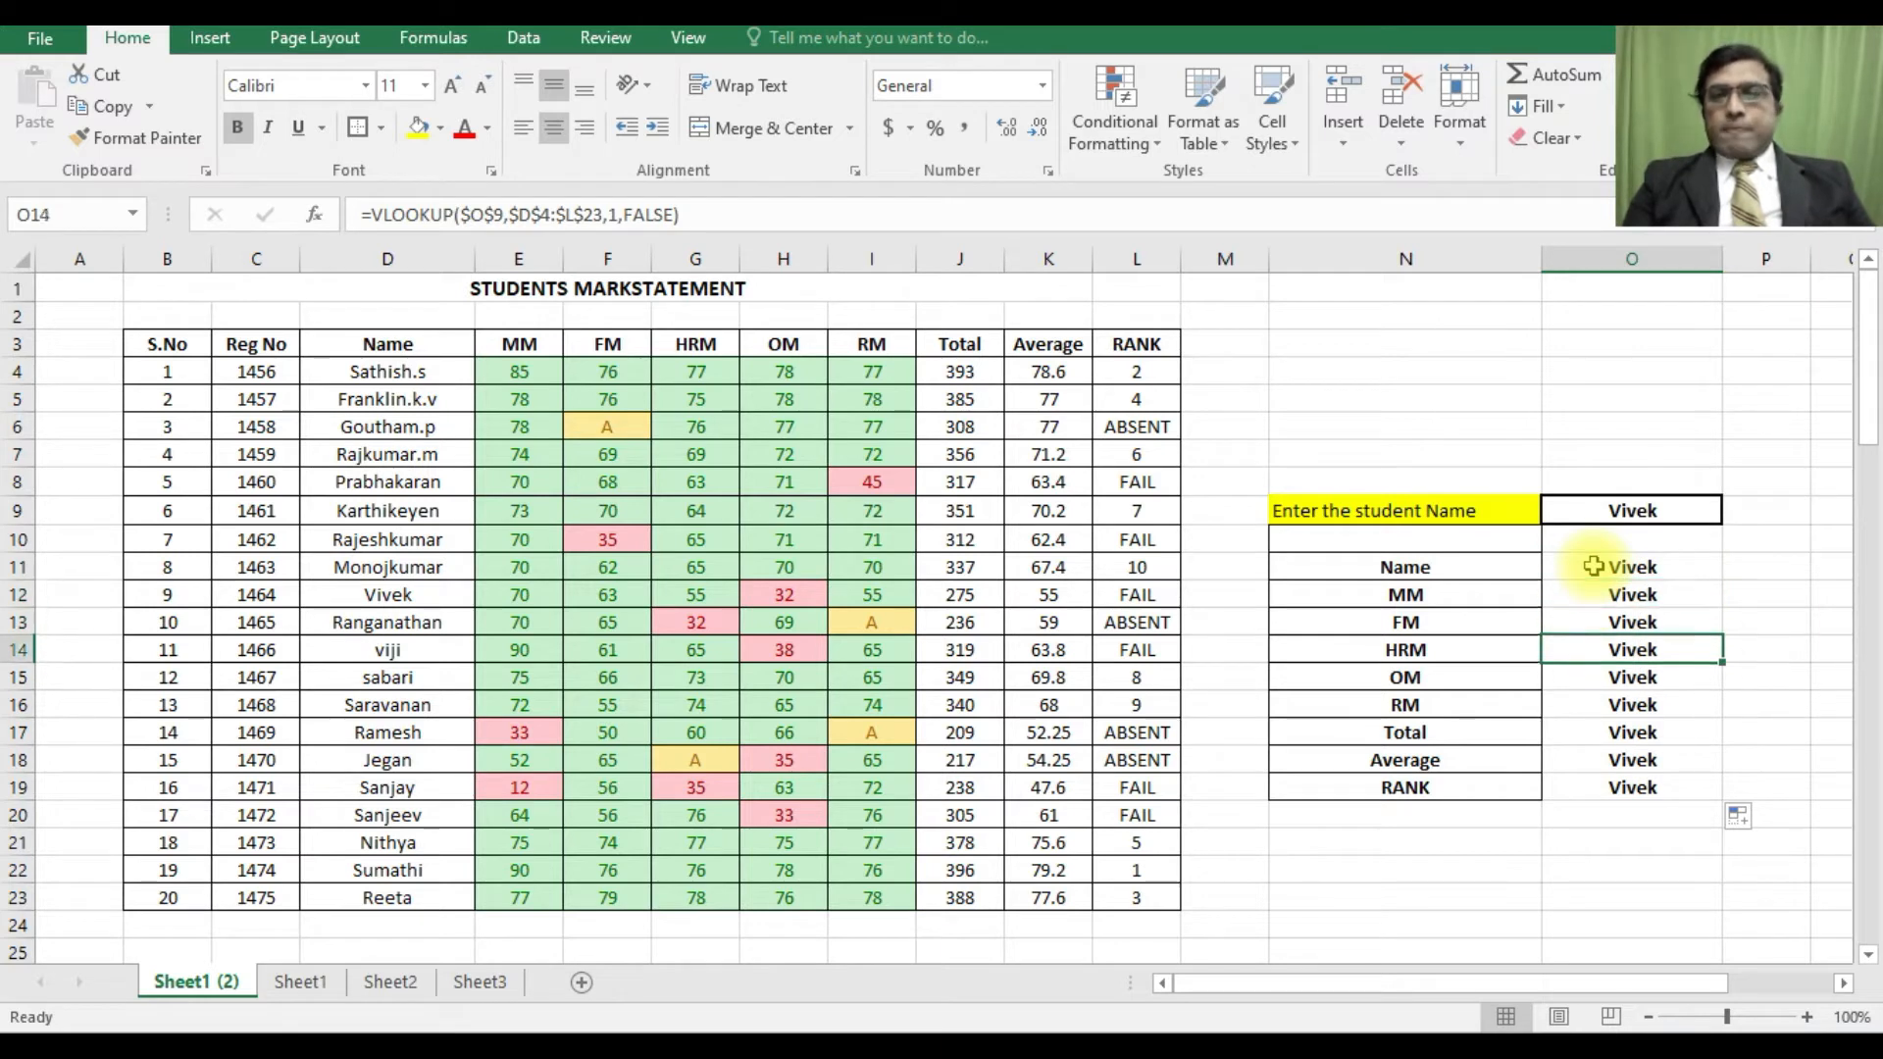
key(Down)
key(Down)
key(Down)
key(Down)
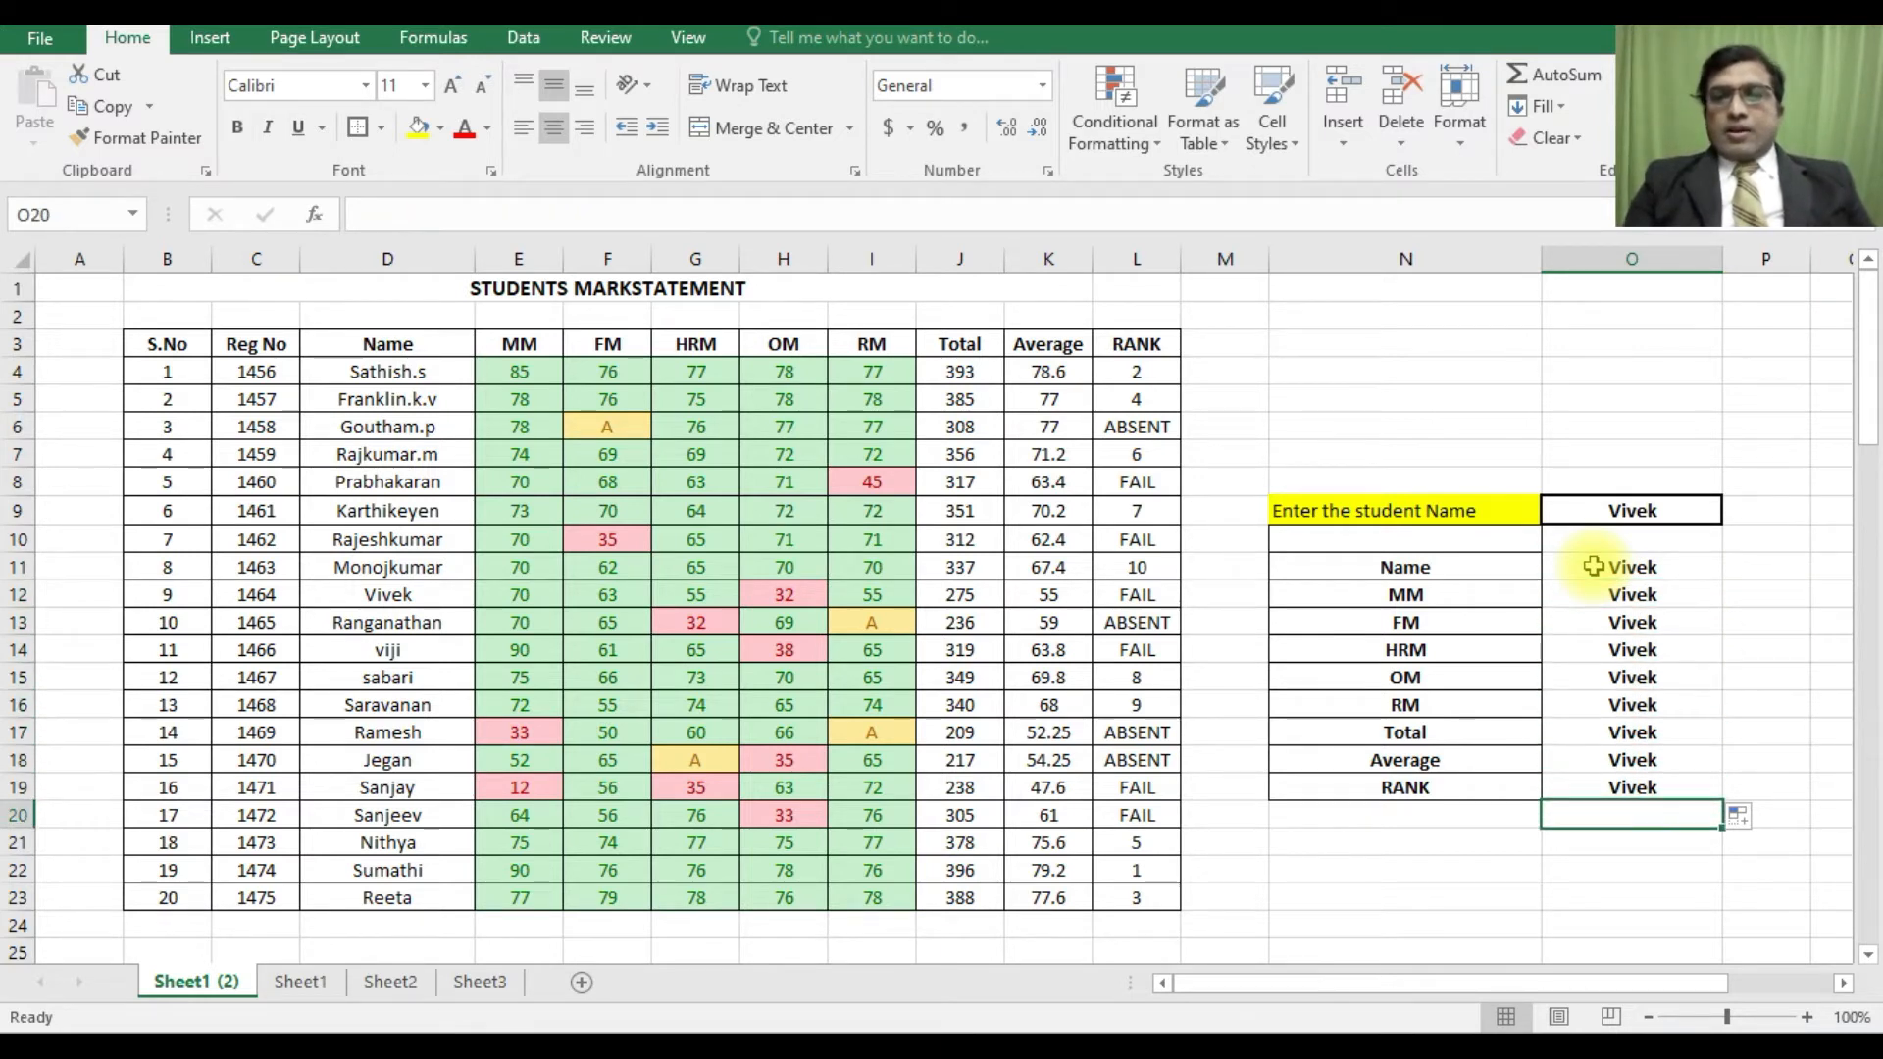
- Change the VLOOKUP column index in O12 to return the MM mark, and set it to 3 in O13 for FM
click(1612, 595)
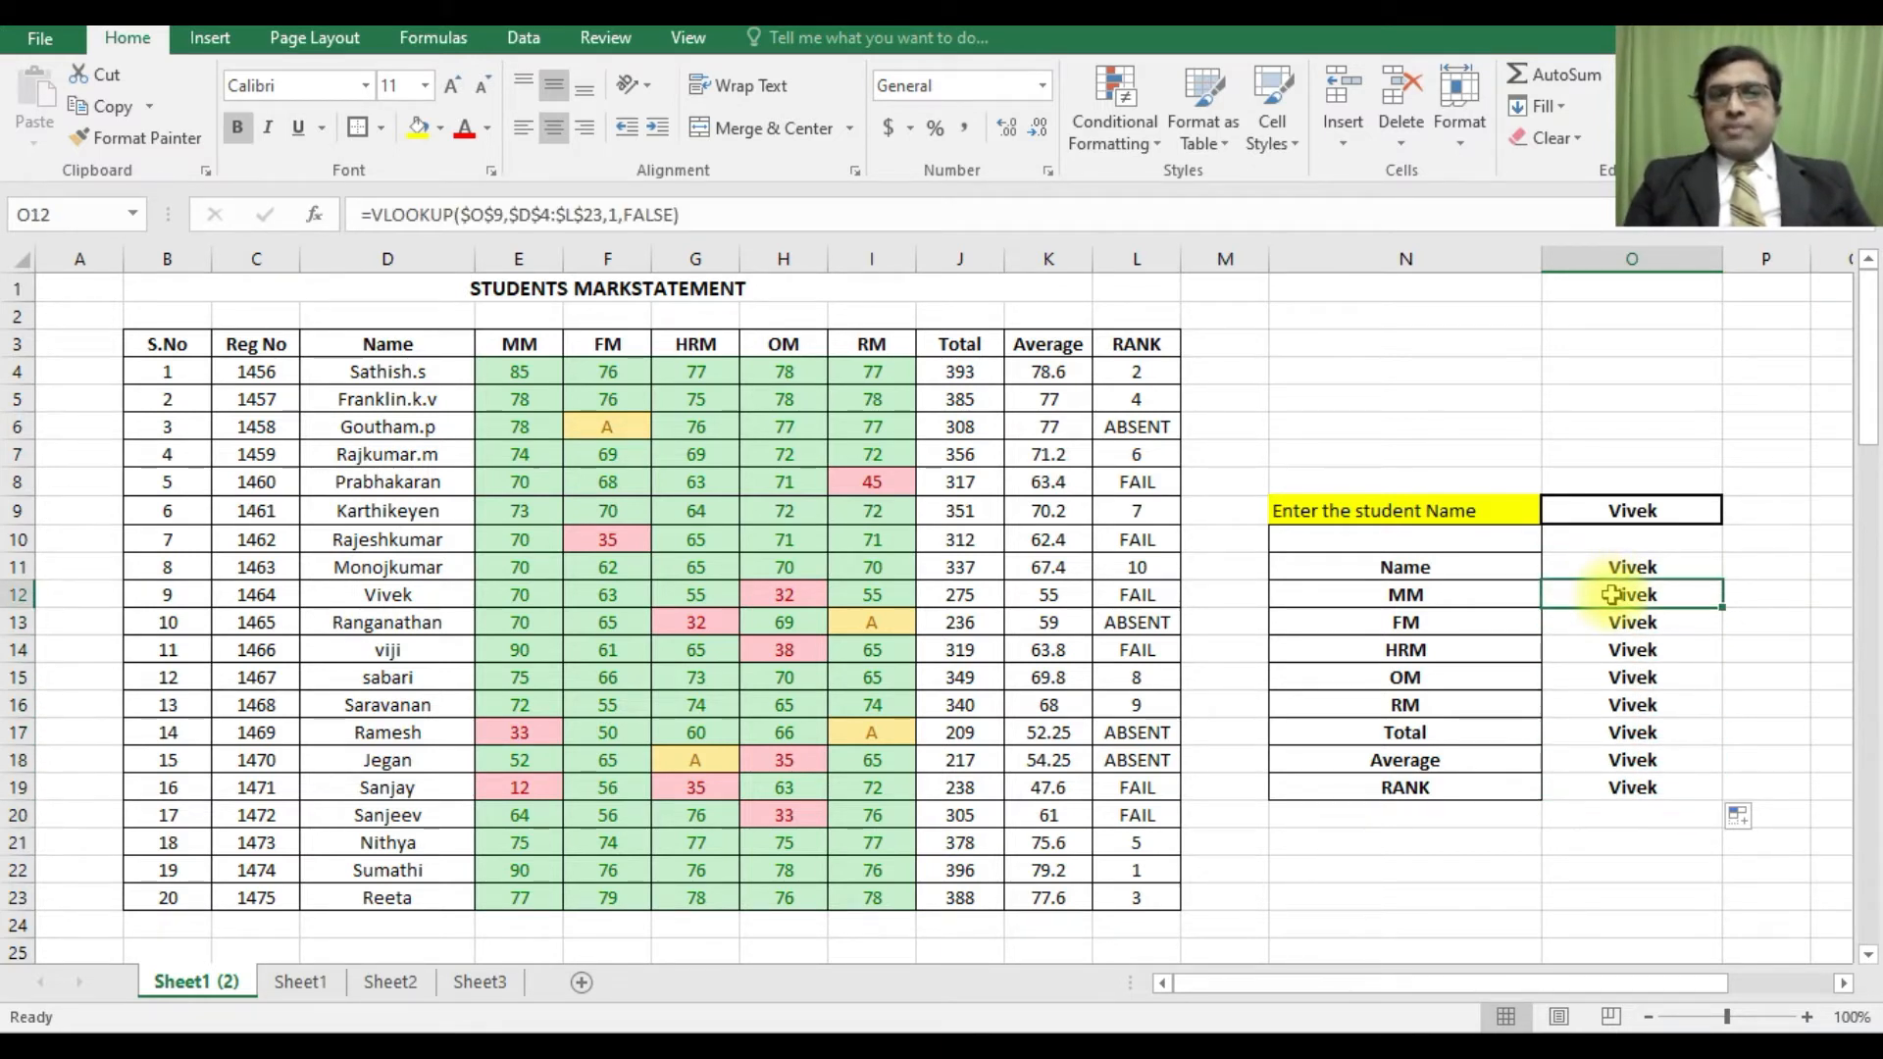
double_click(614, 213)
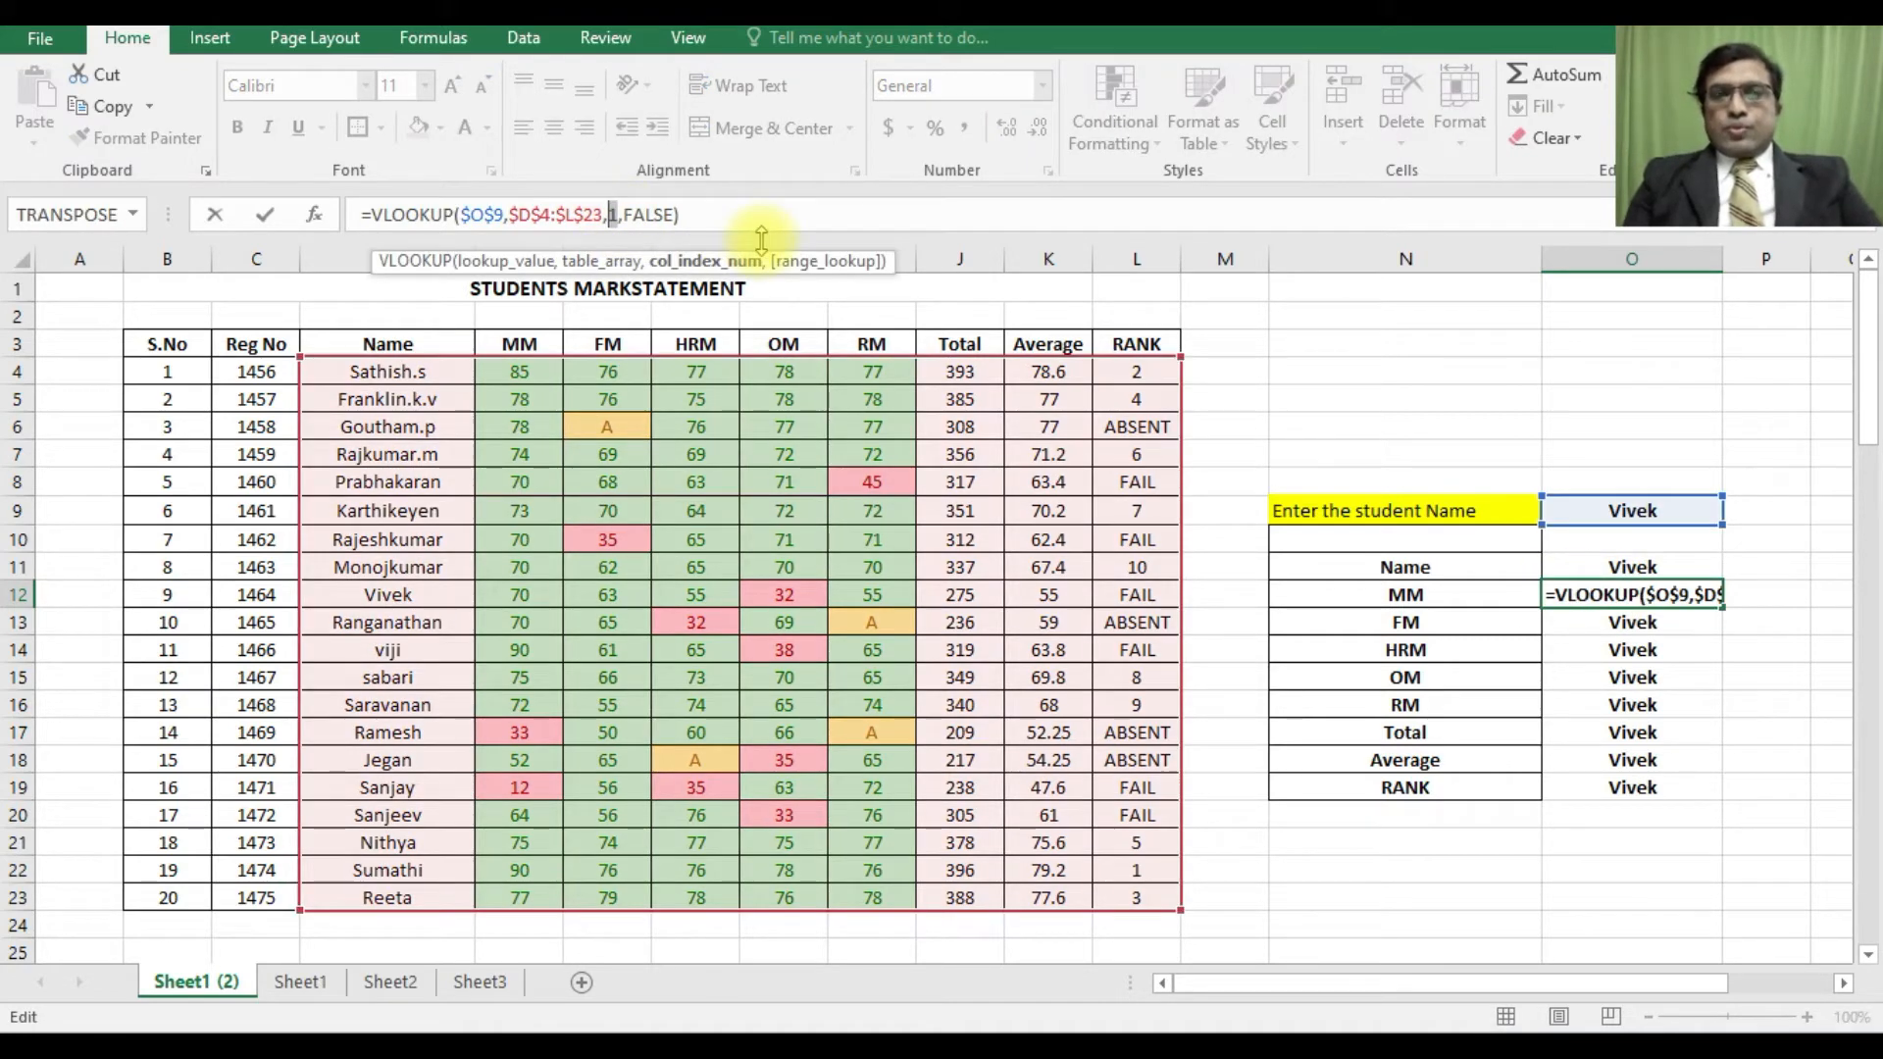
key(Return)
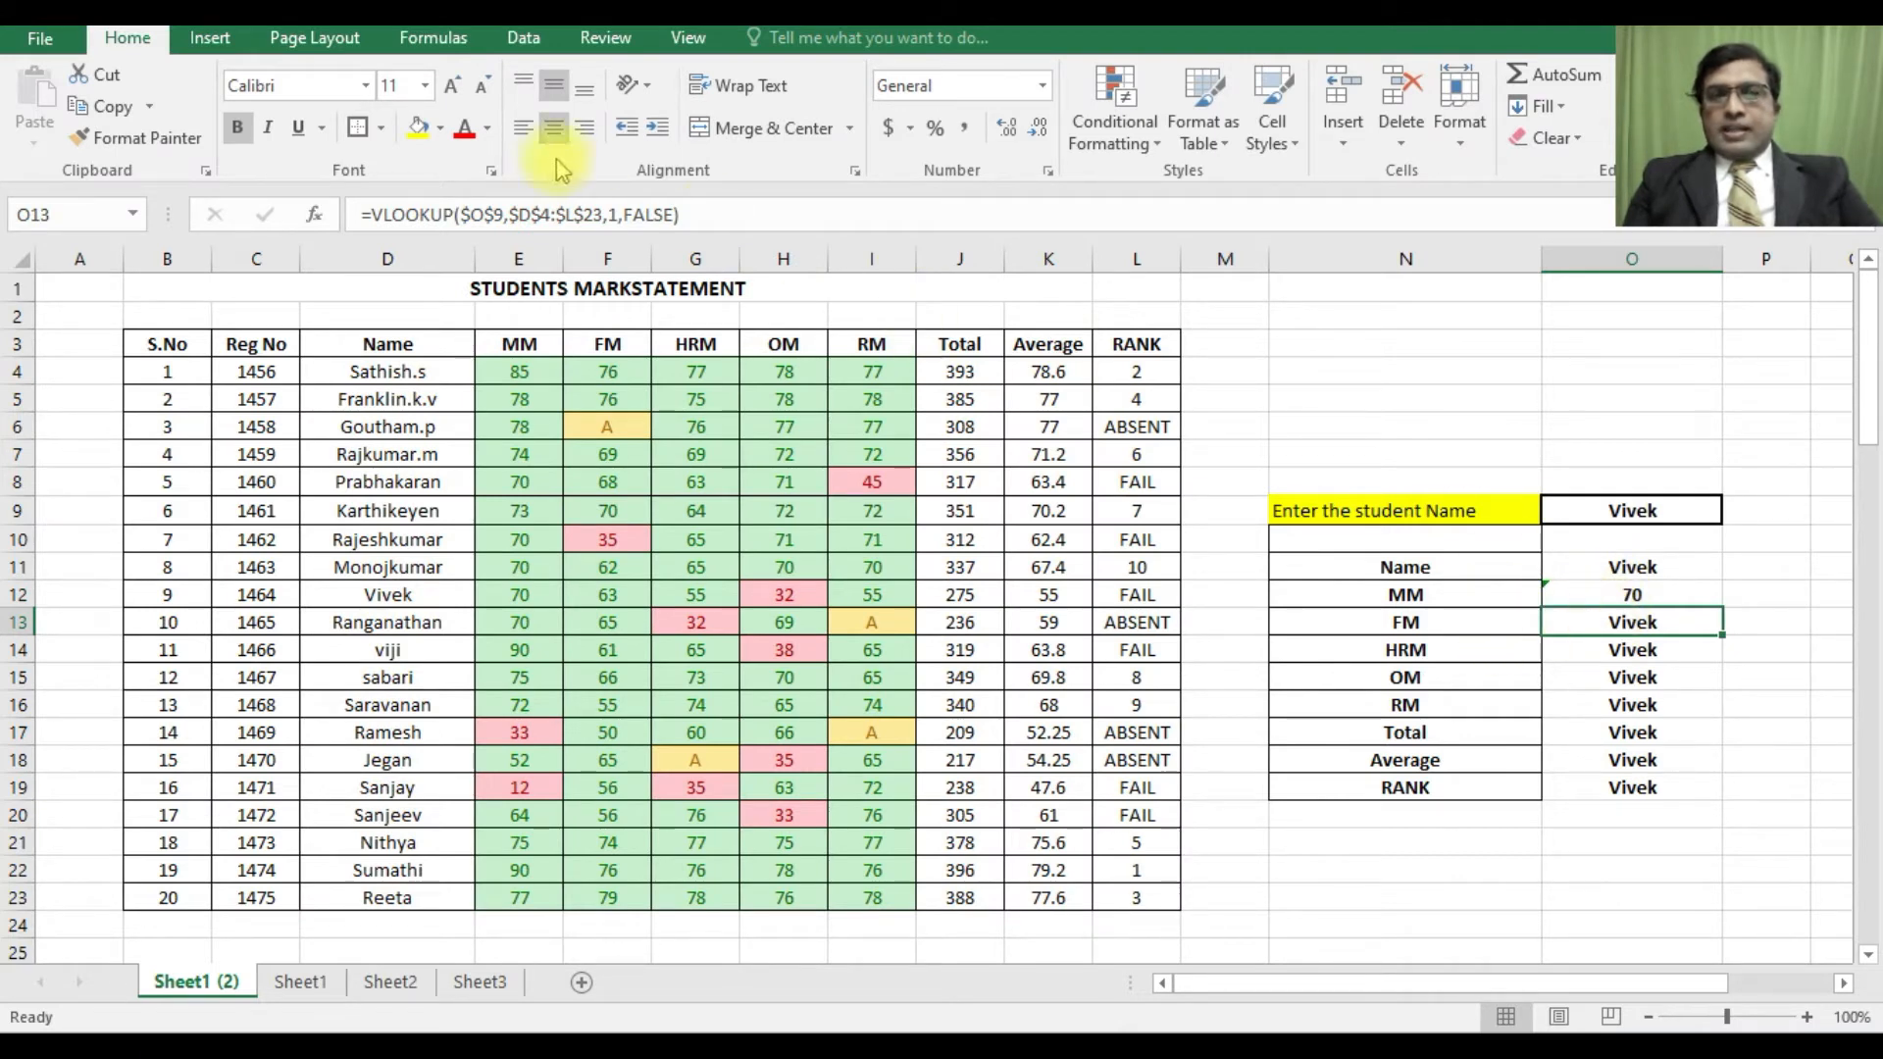
click(614, 215)
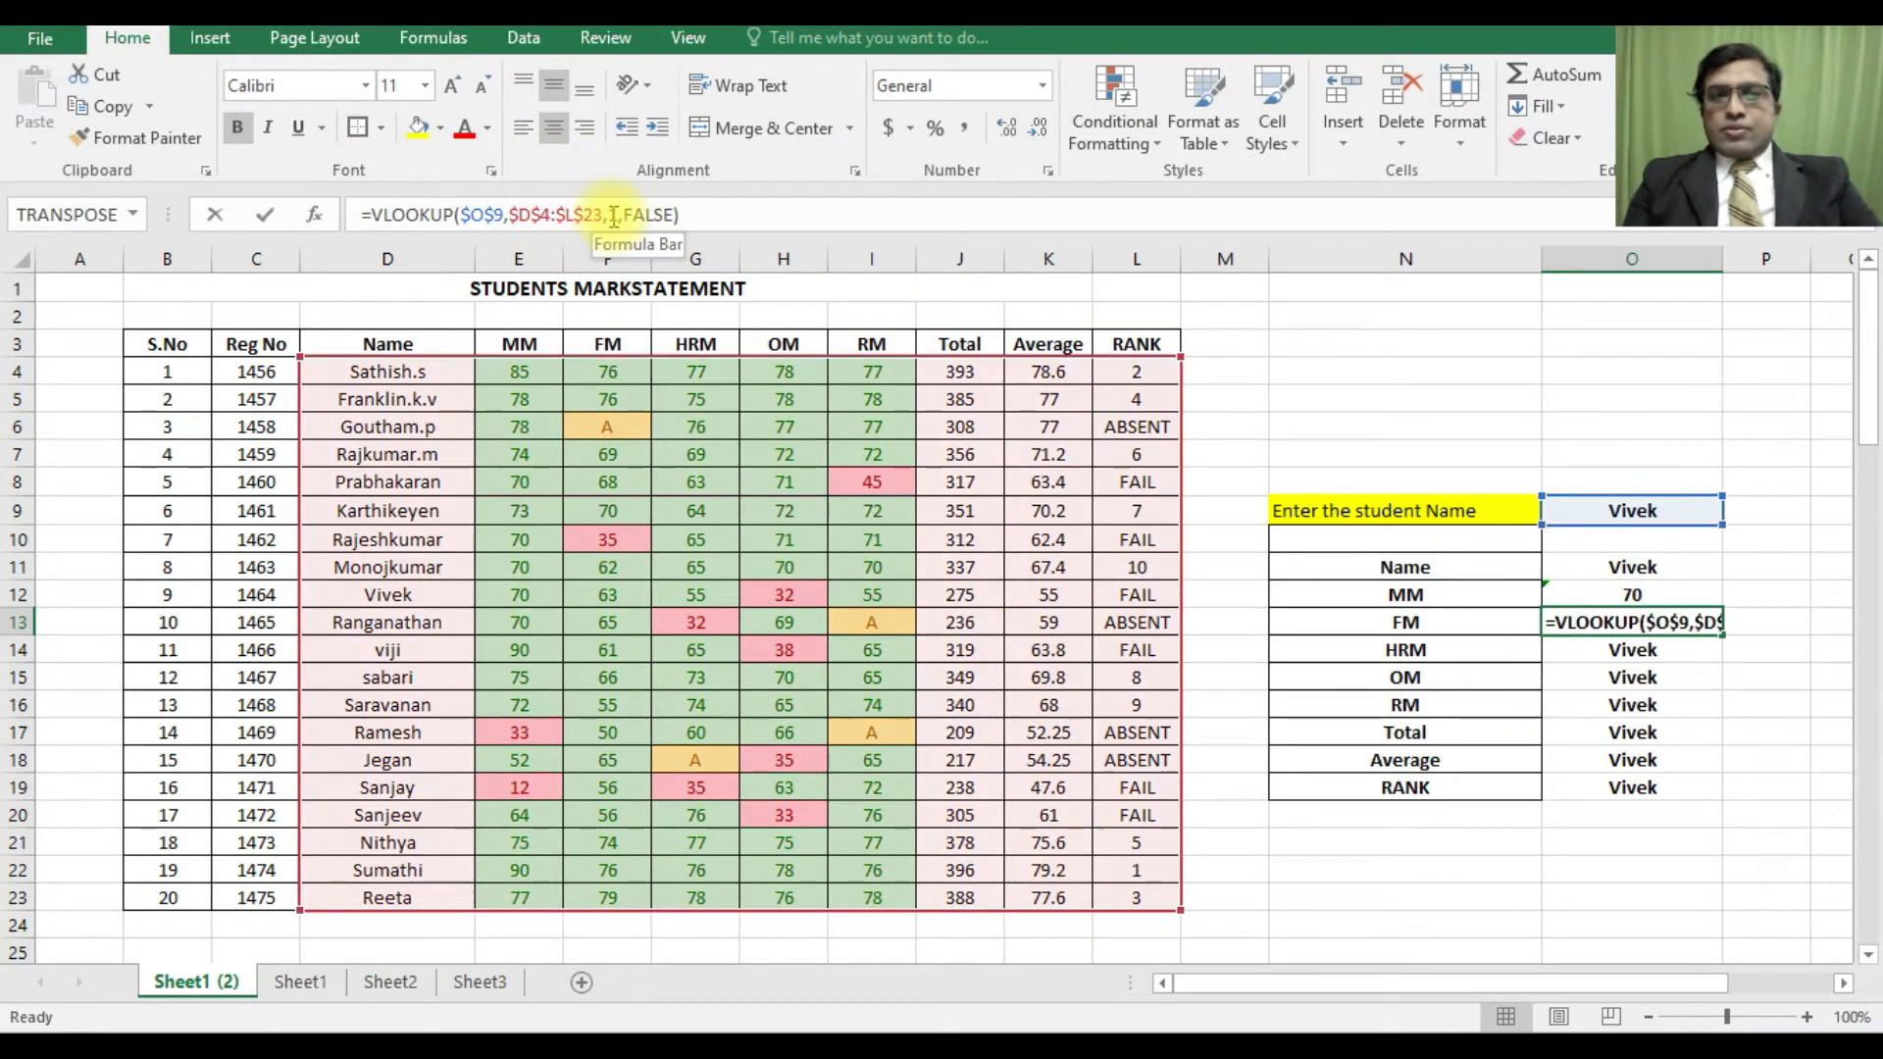
click(614, 215)
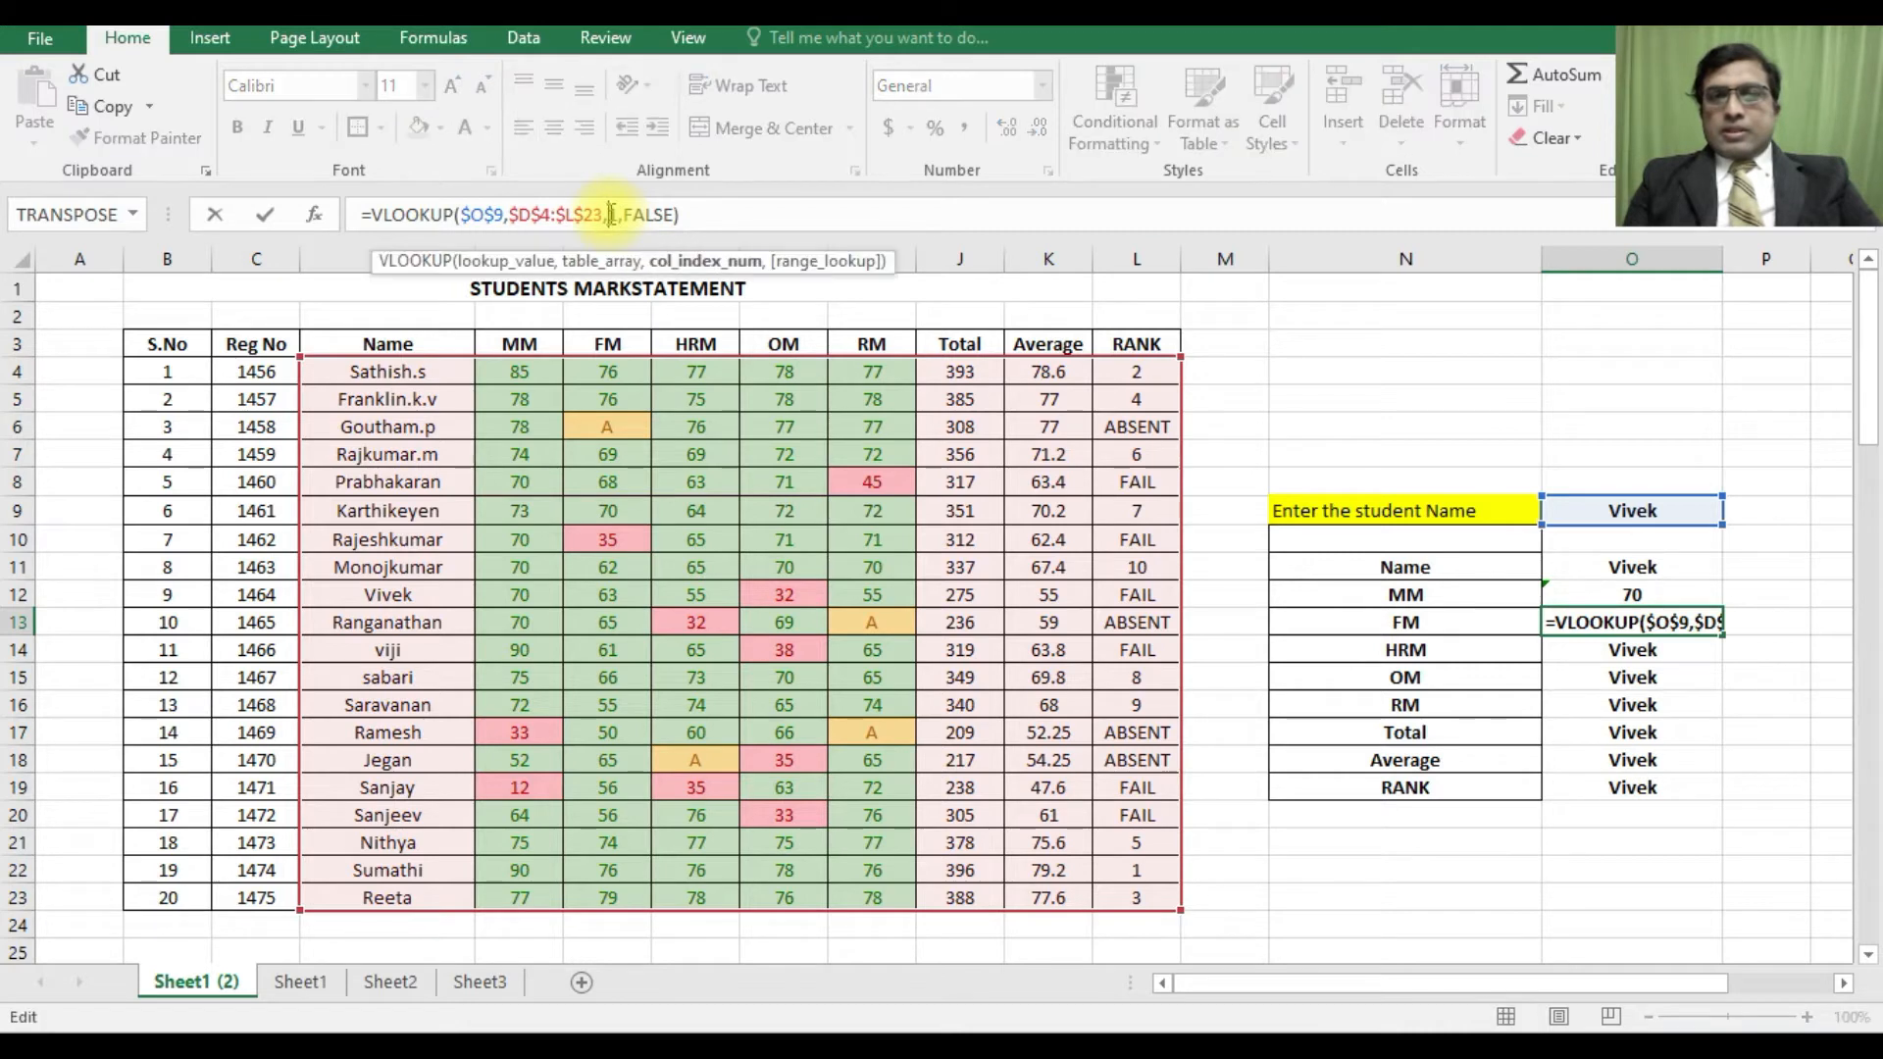
key(BackSpace)
text(3)
key(Return)
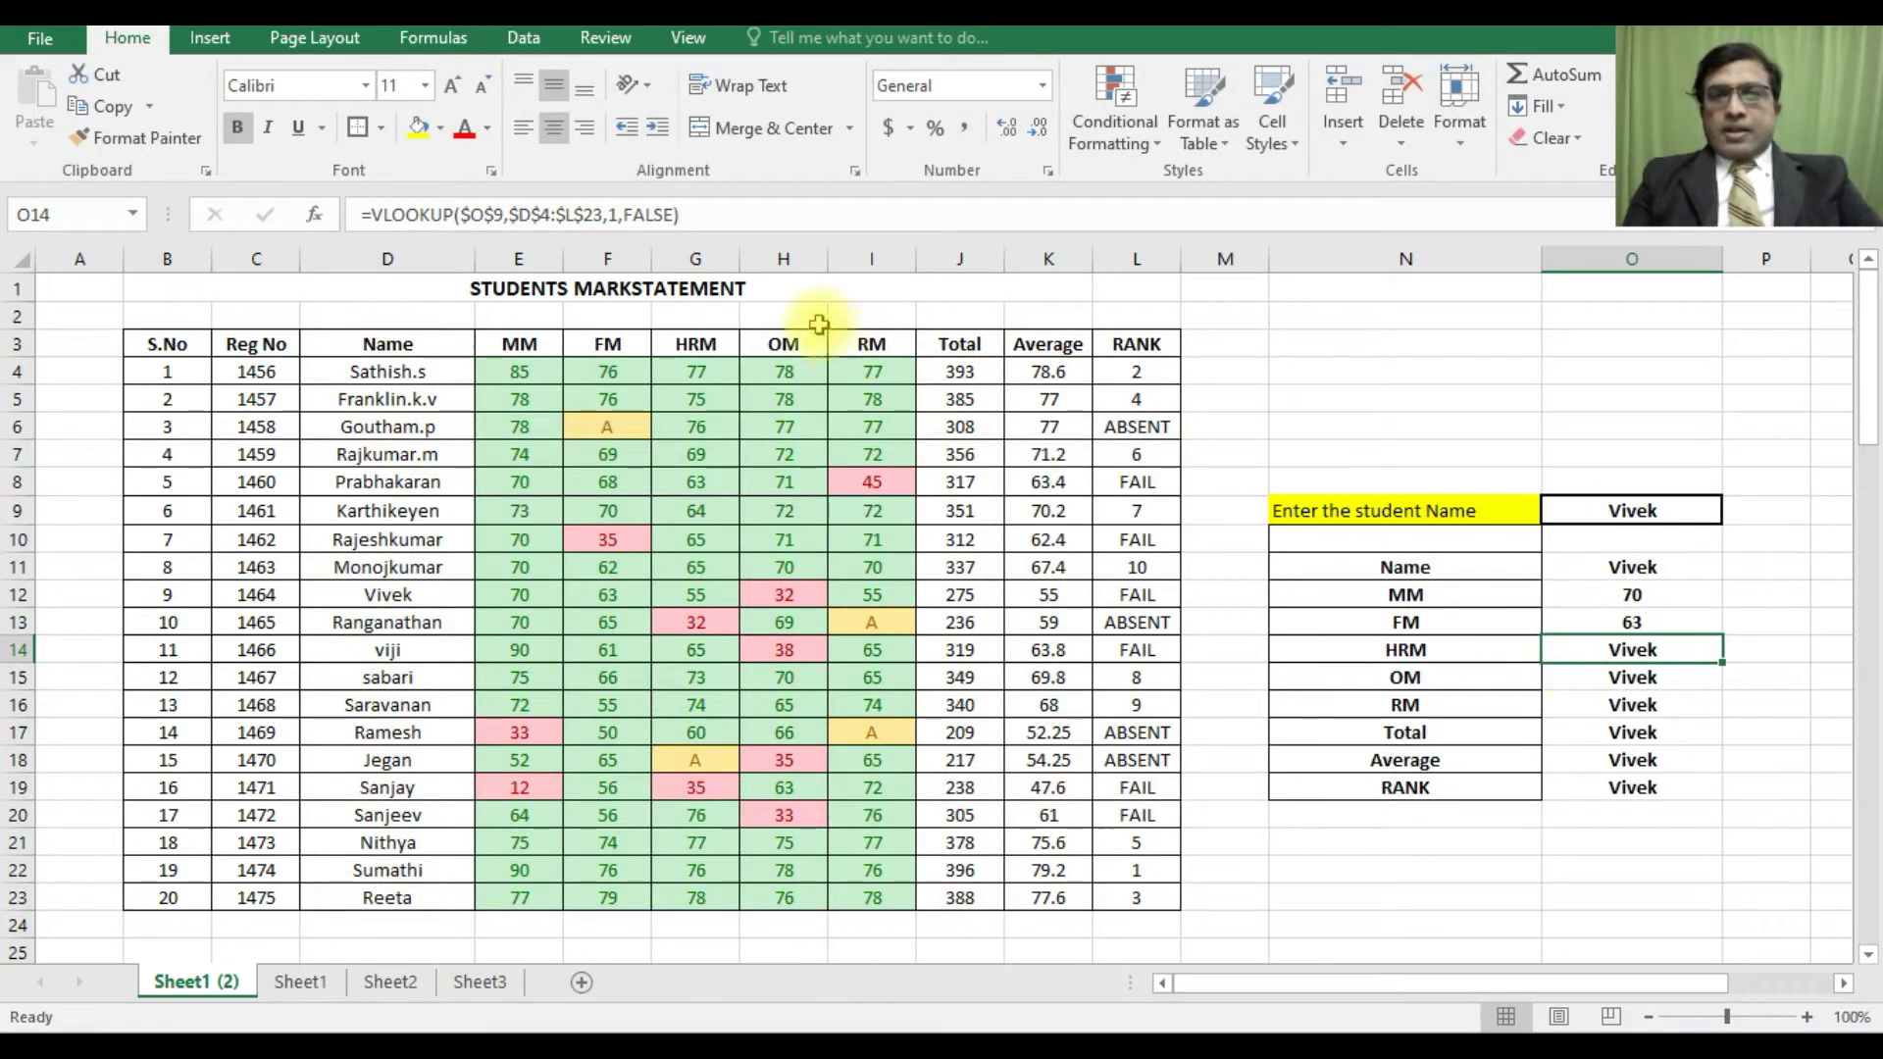
- Set the VLOOKUP column index to 4 in O14 for HRM and to 5 in O15 for OM
click(616, 221)
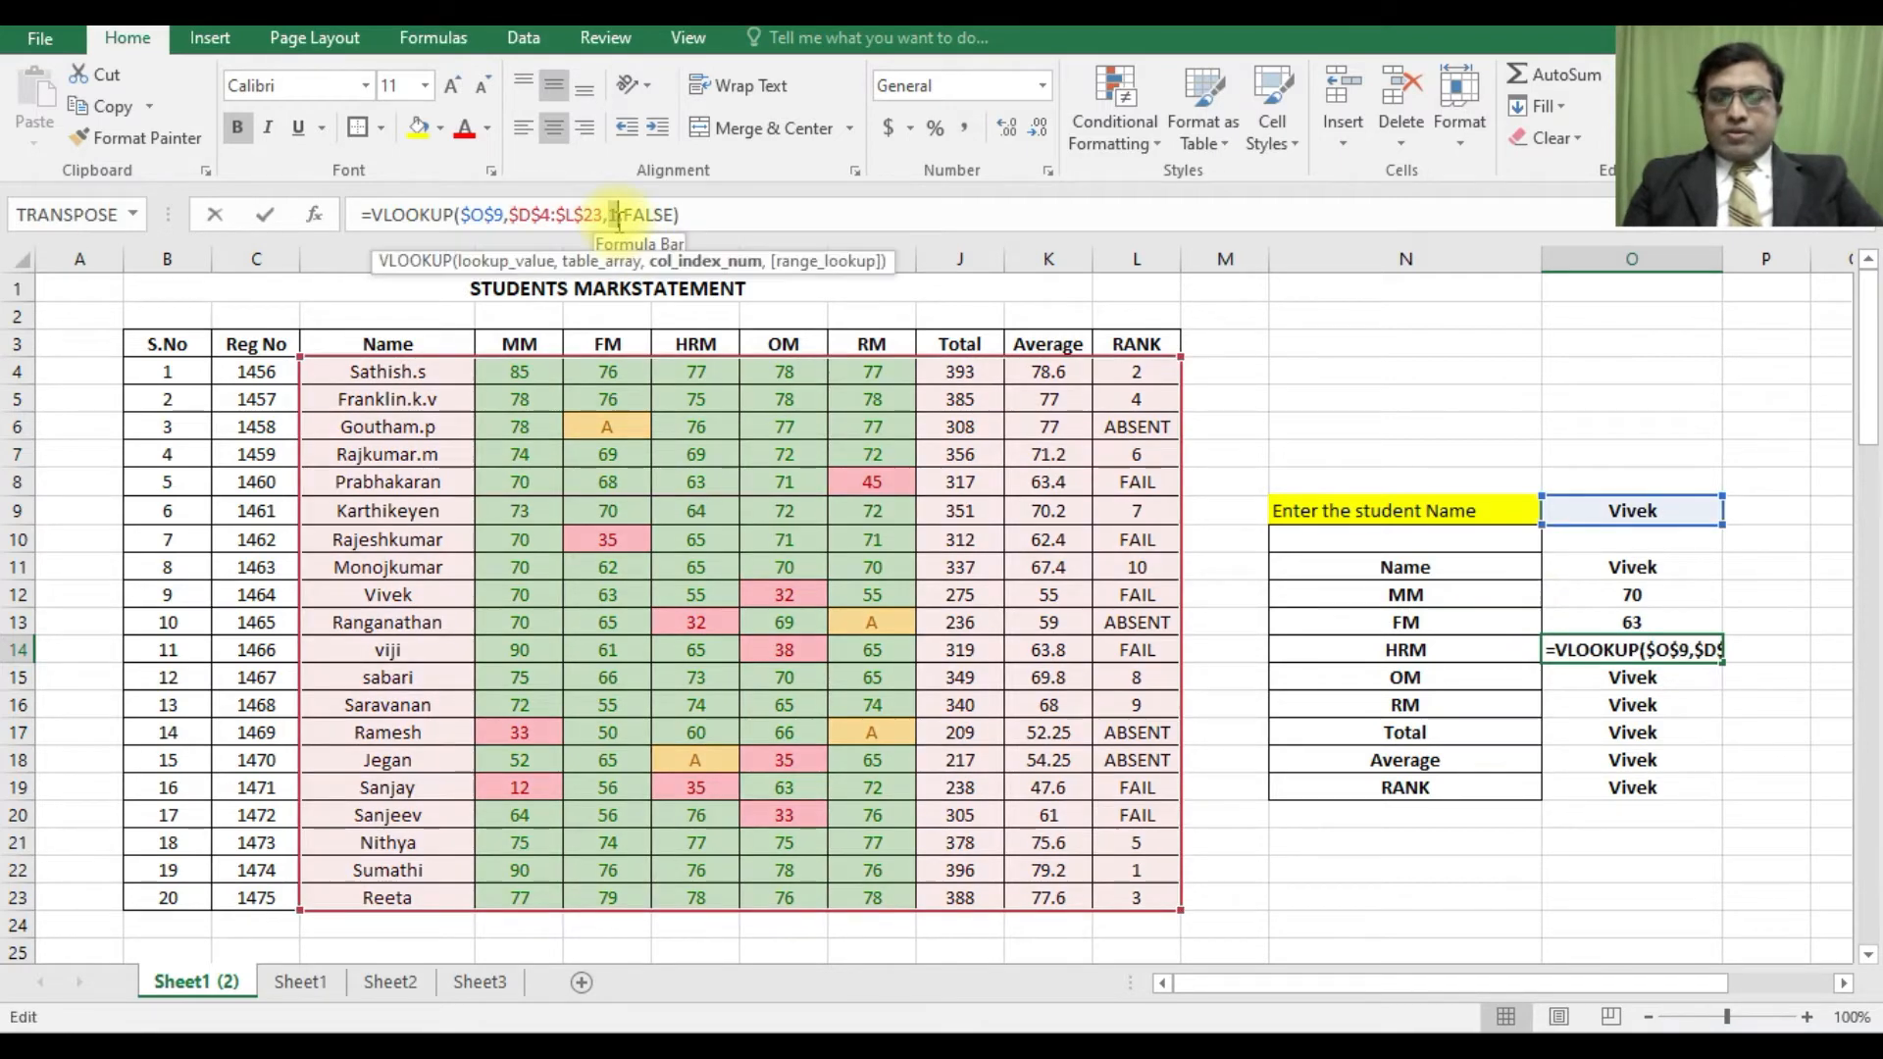
key(BackSpace)
text(4)
key(Return)
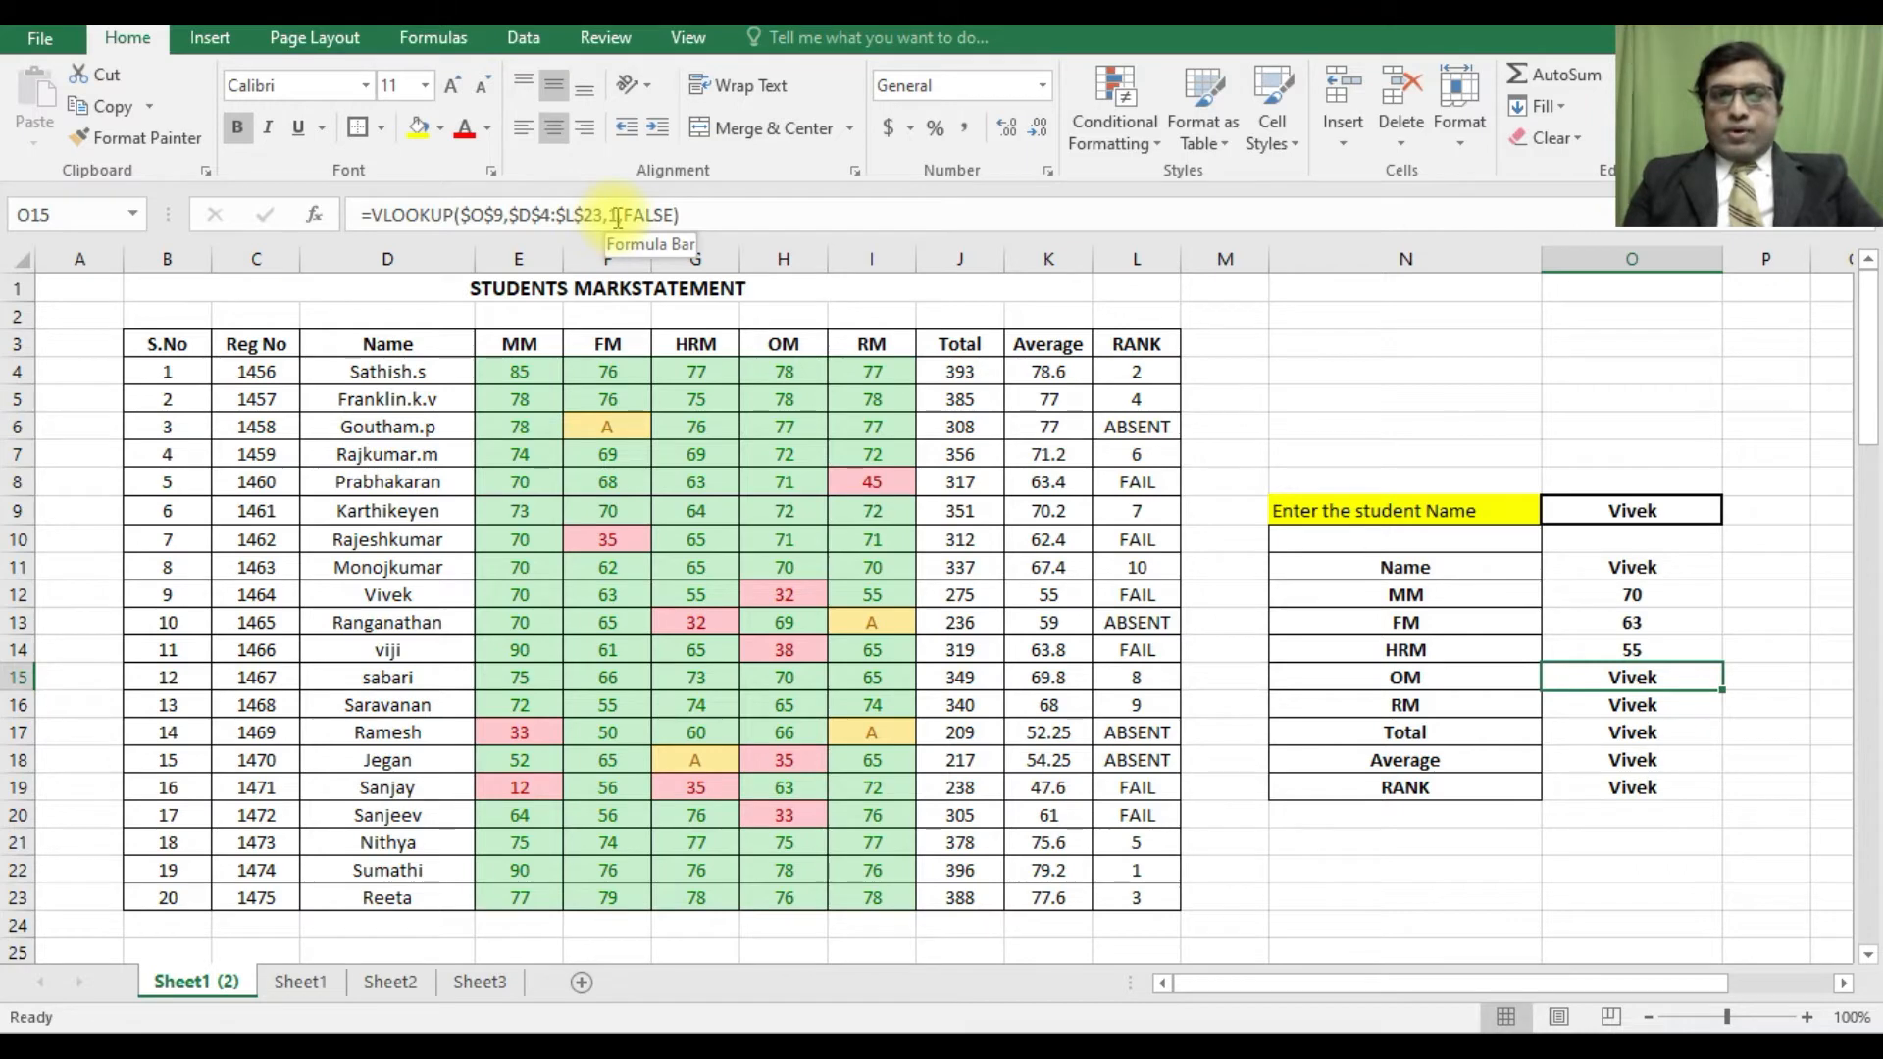
click(614, 216)
key(BackSpace)
text(5)
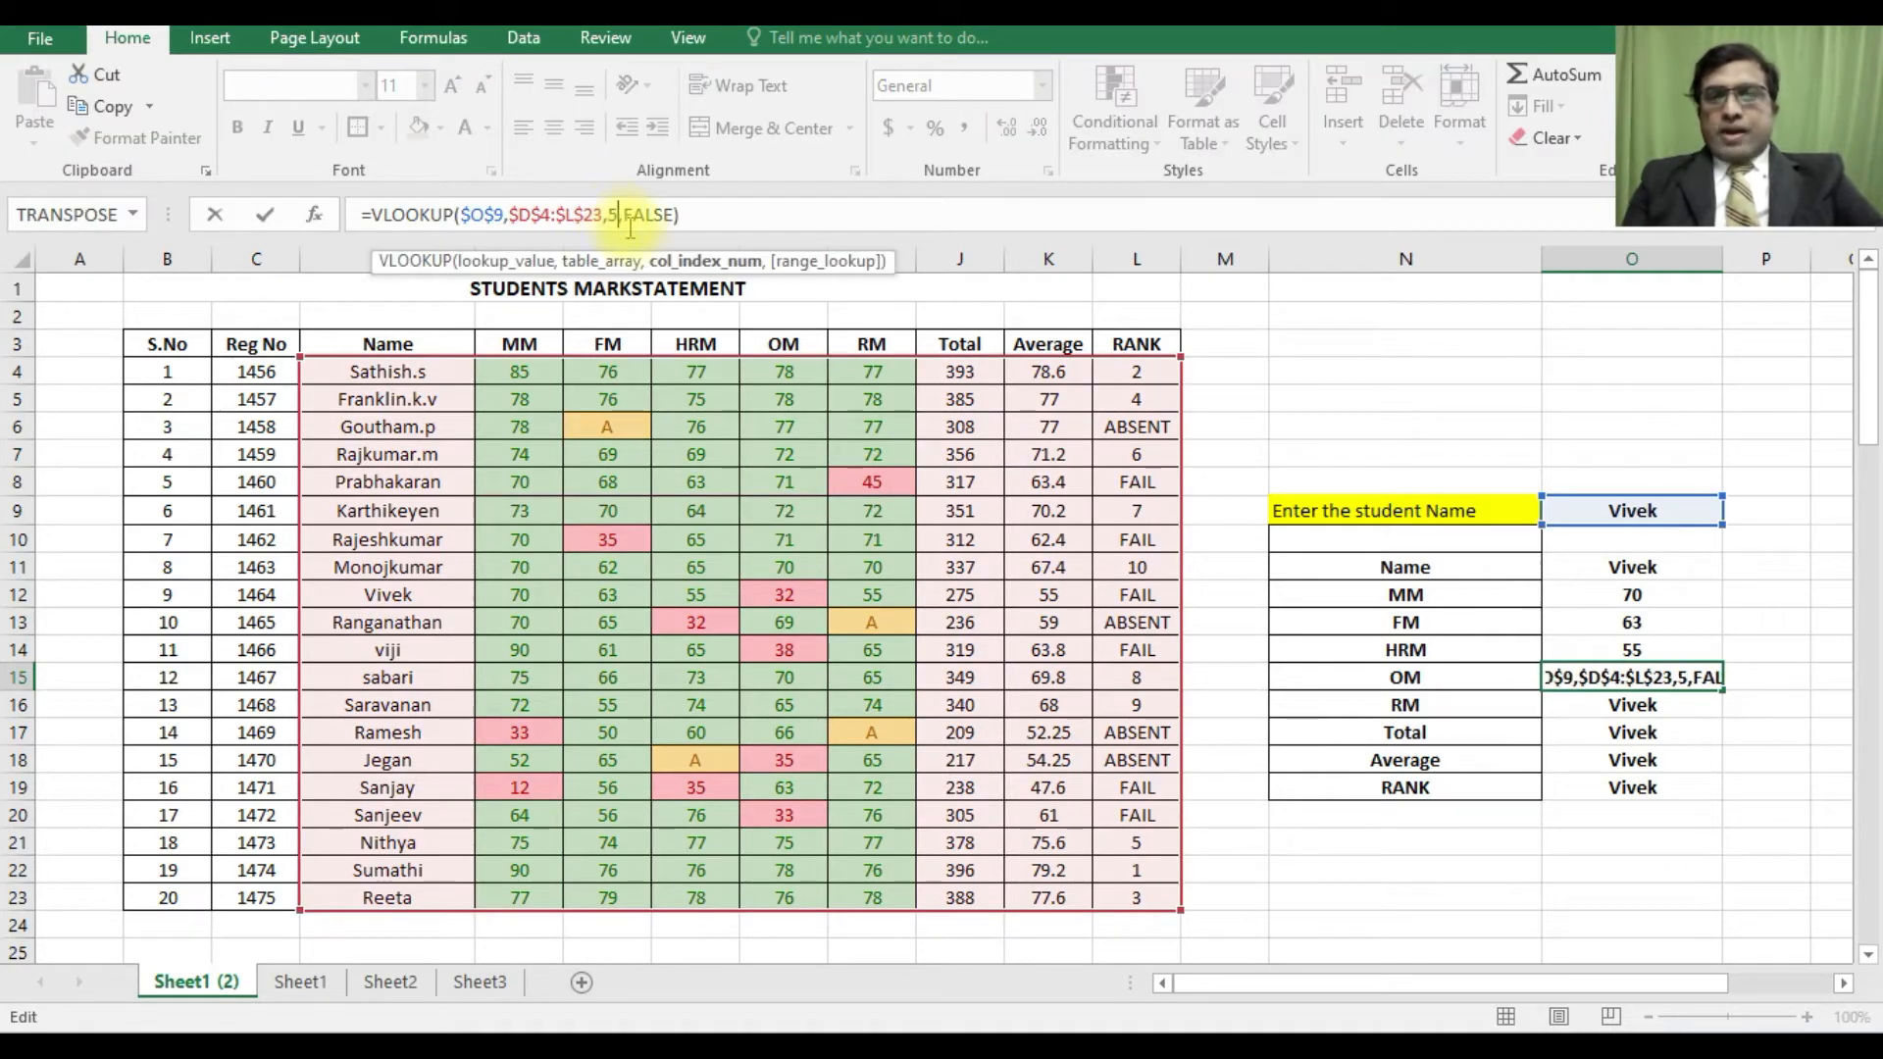
key(Return)
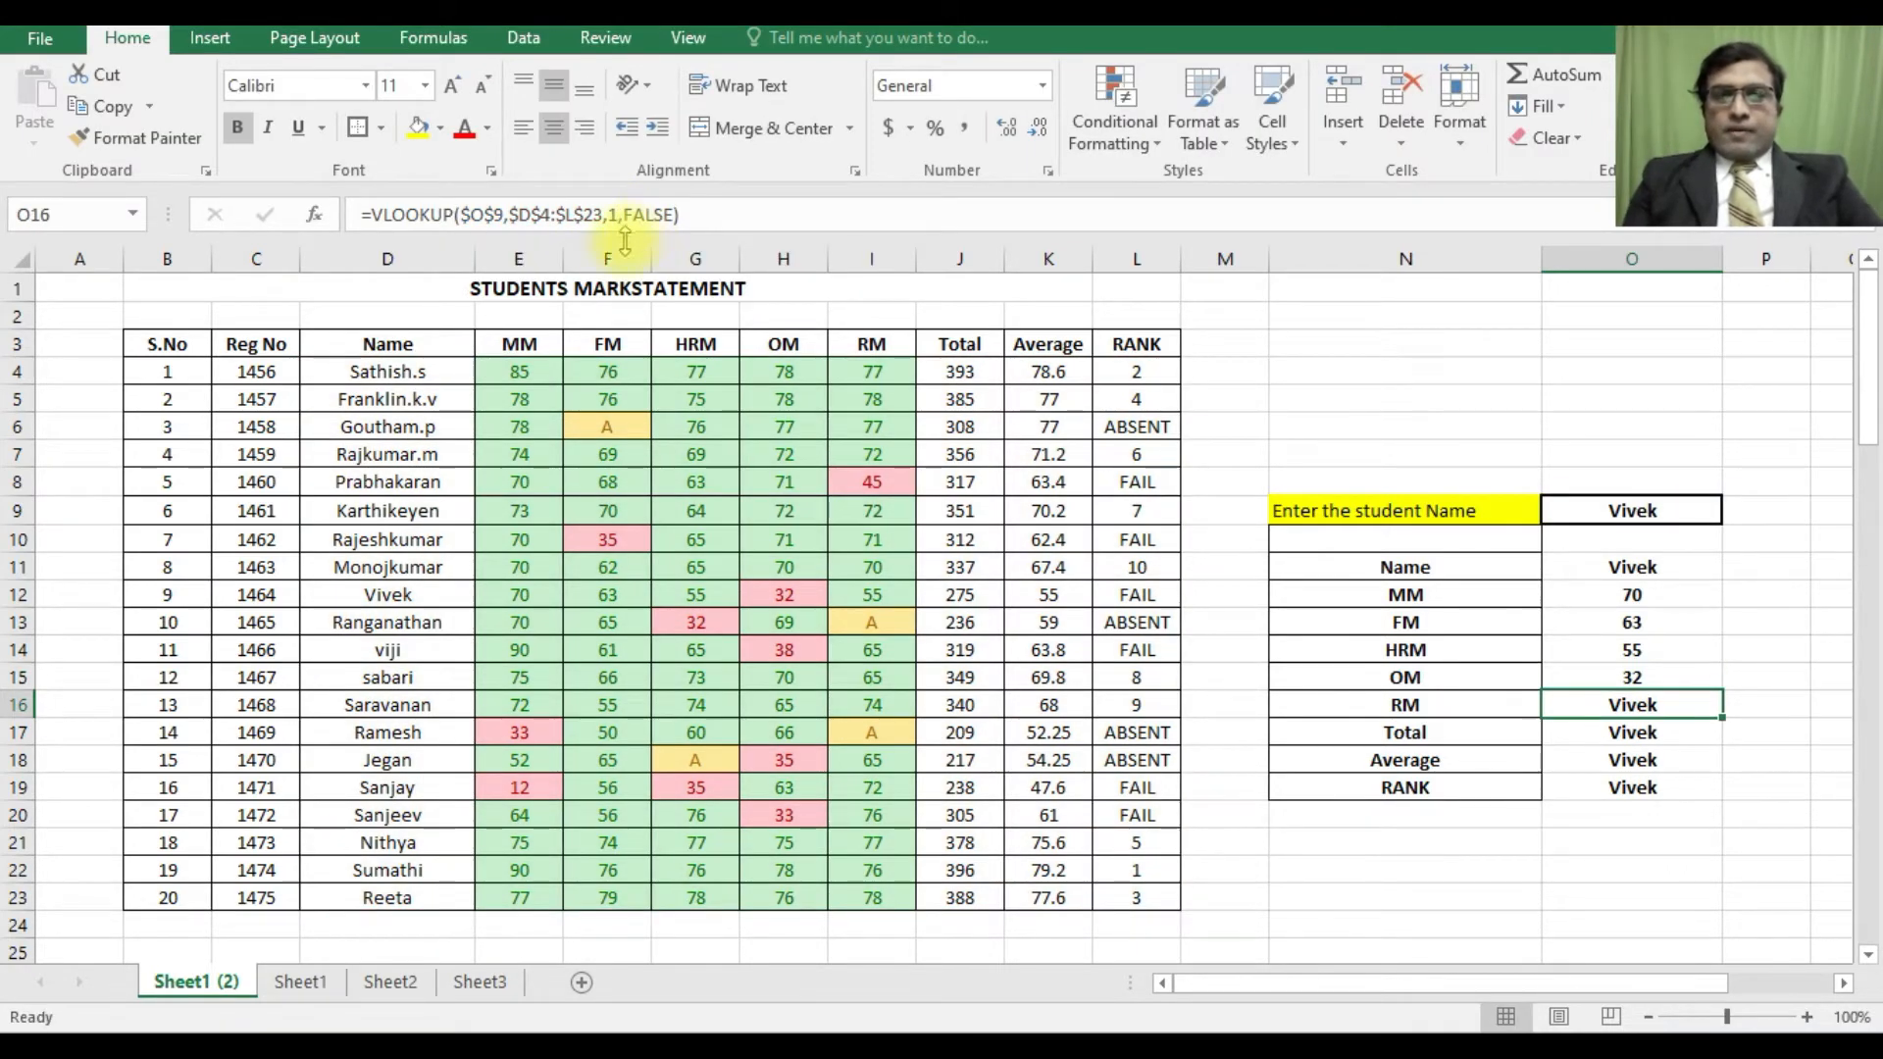
- Set the VLOOKUP column index to 6 in O16 for RM and to 7 in O17 for Total
click(612, 216)
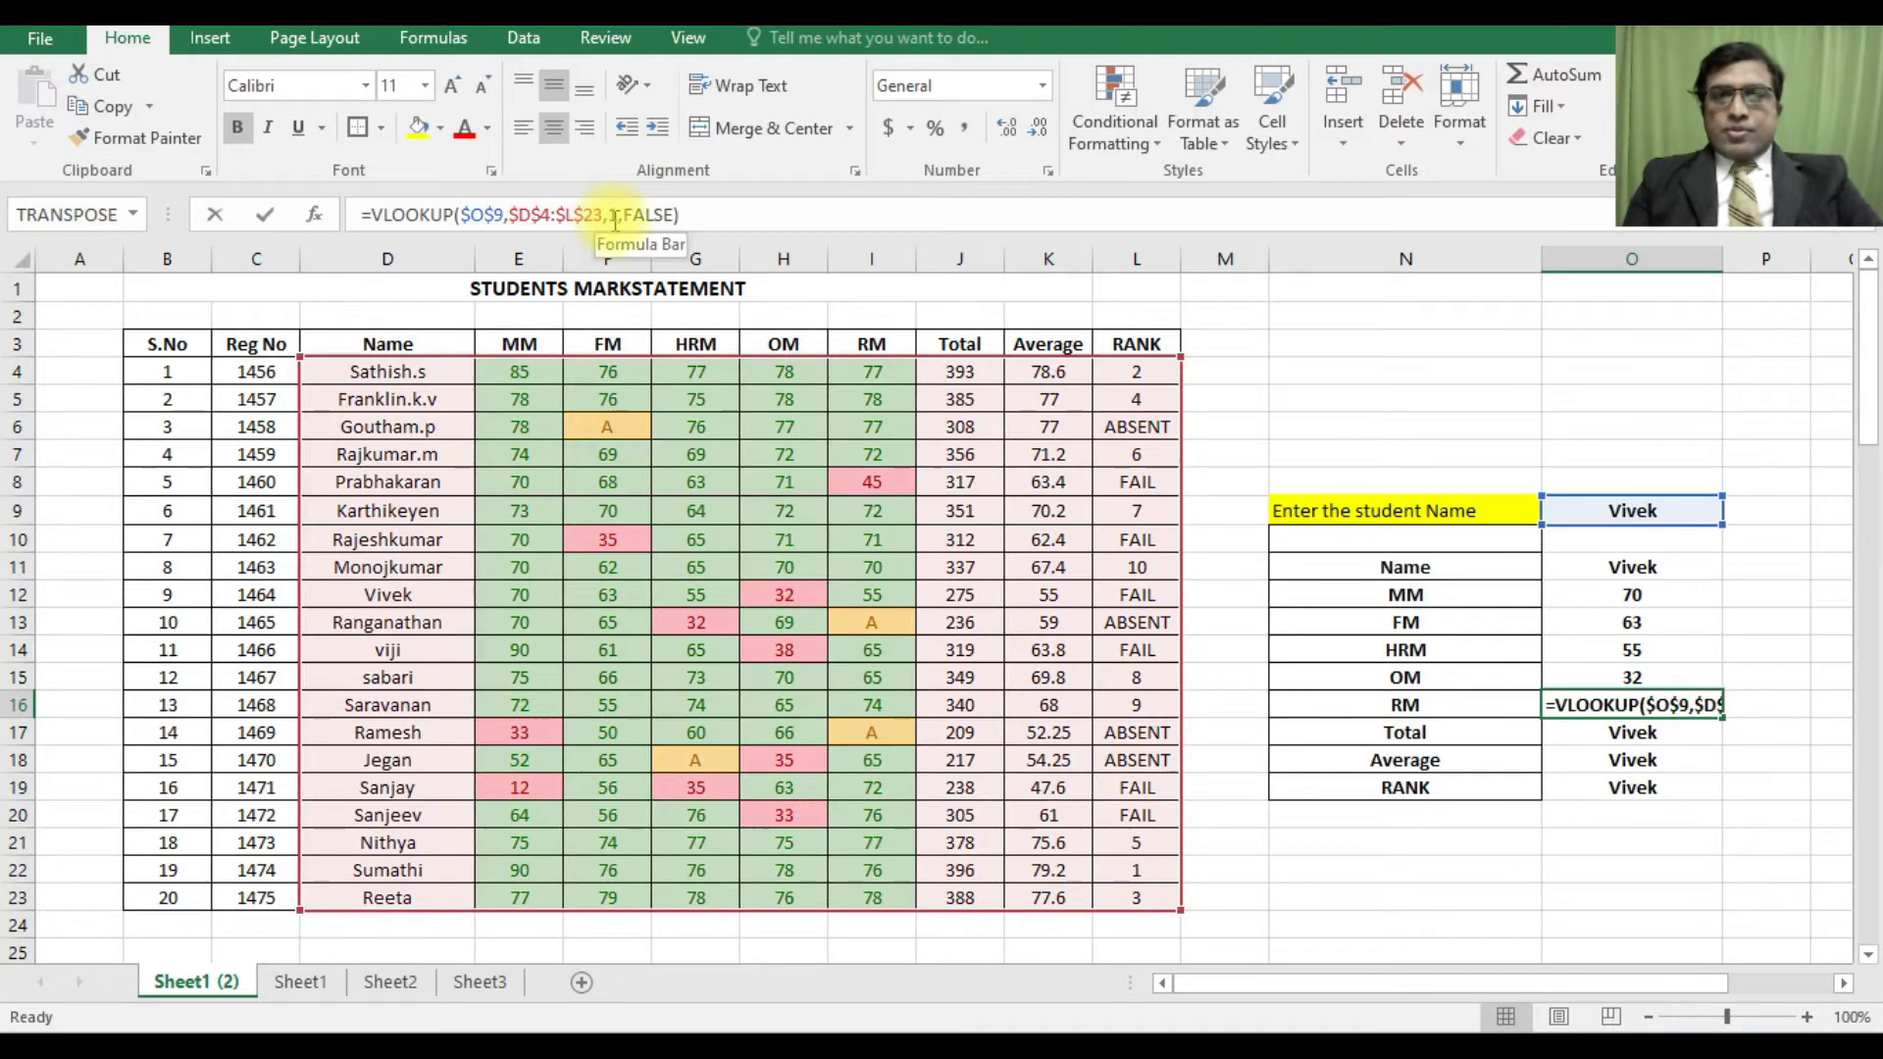
key(BackSpace)
text(6)
key(Return)
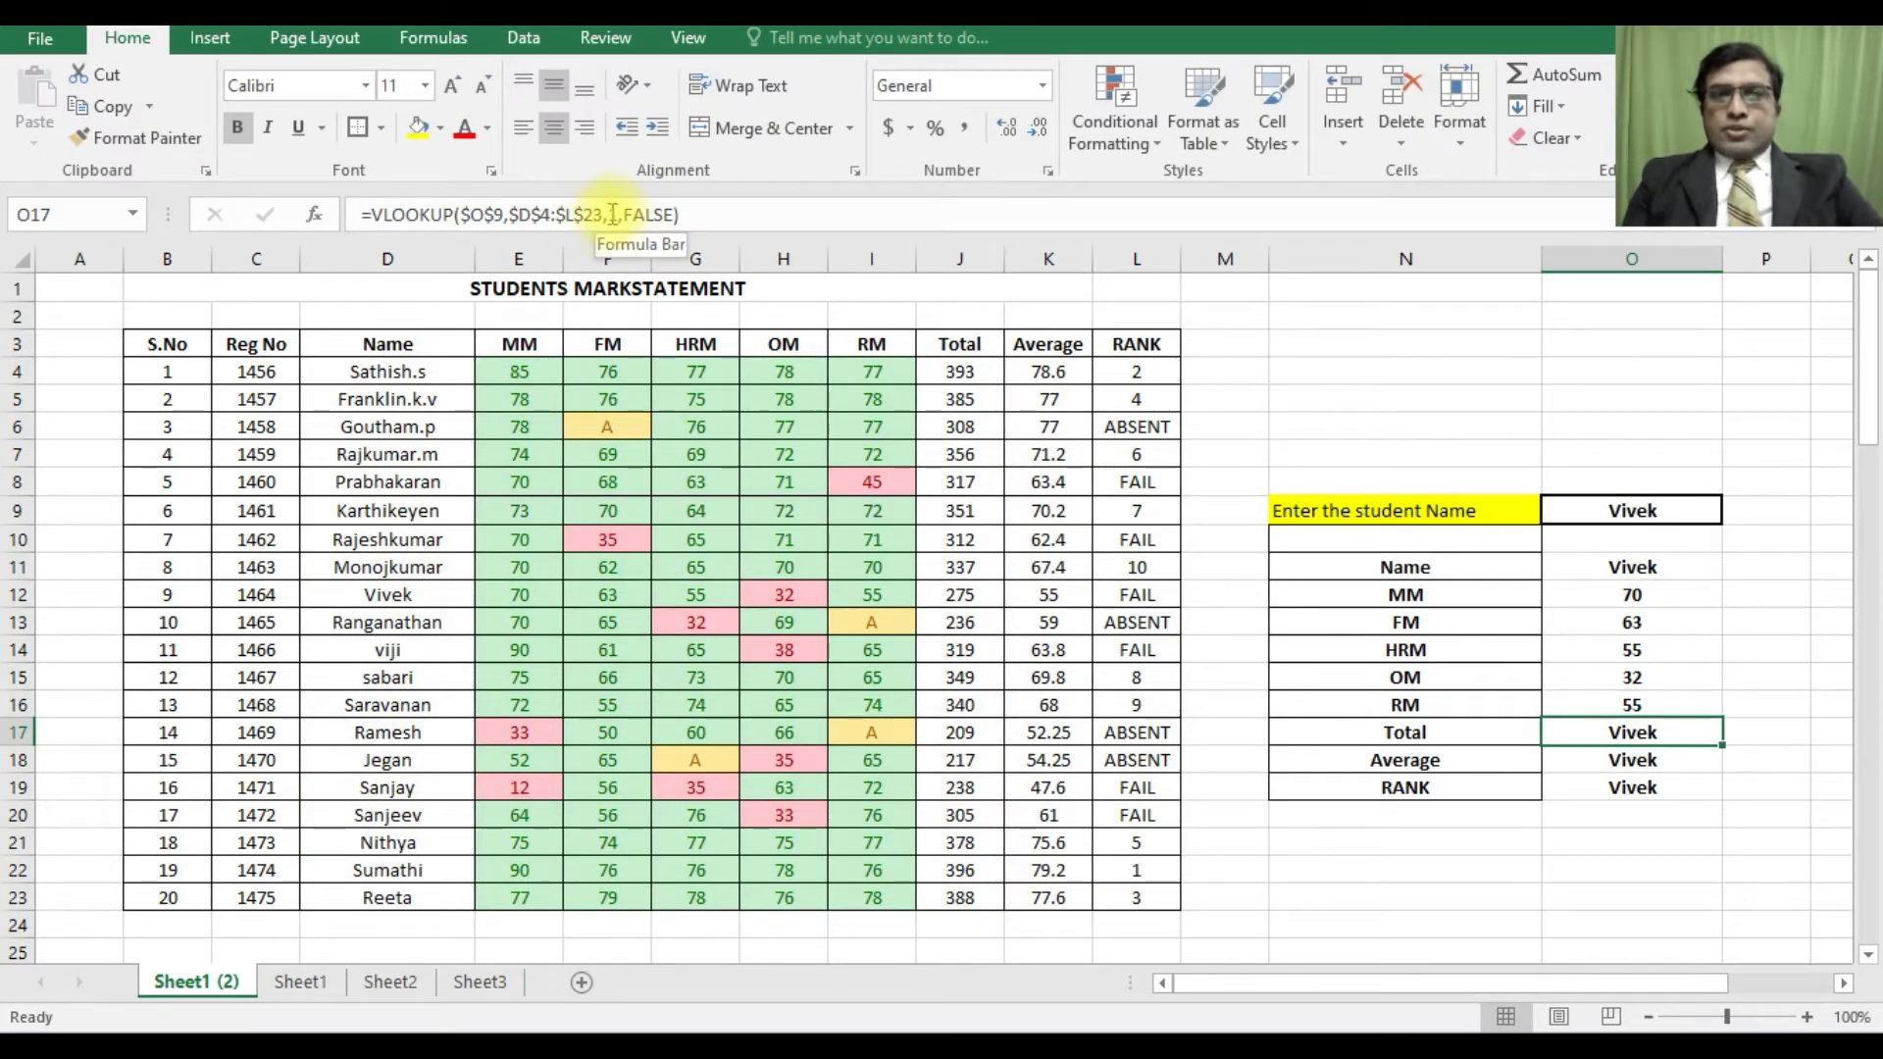
click(612, 214)
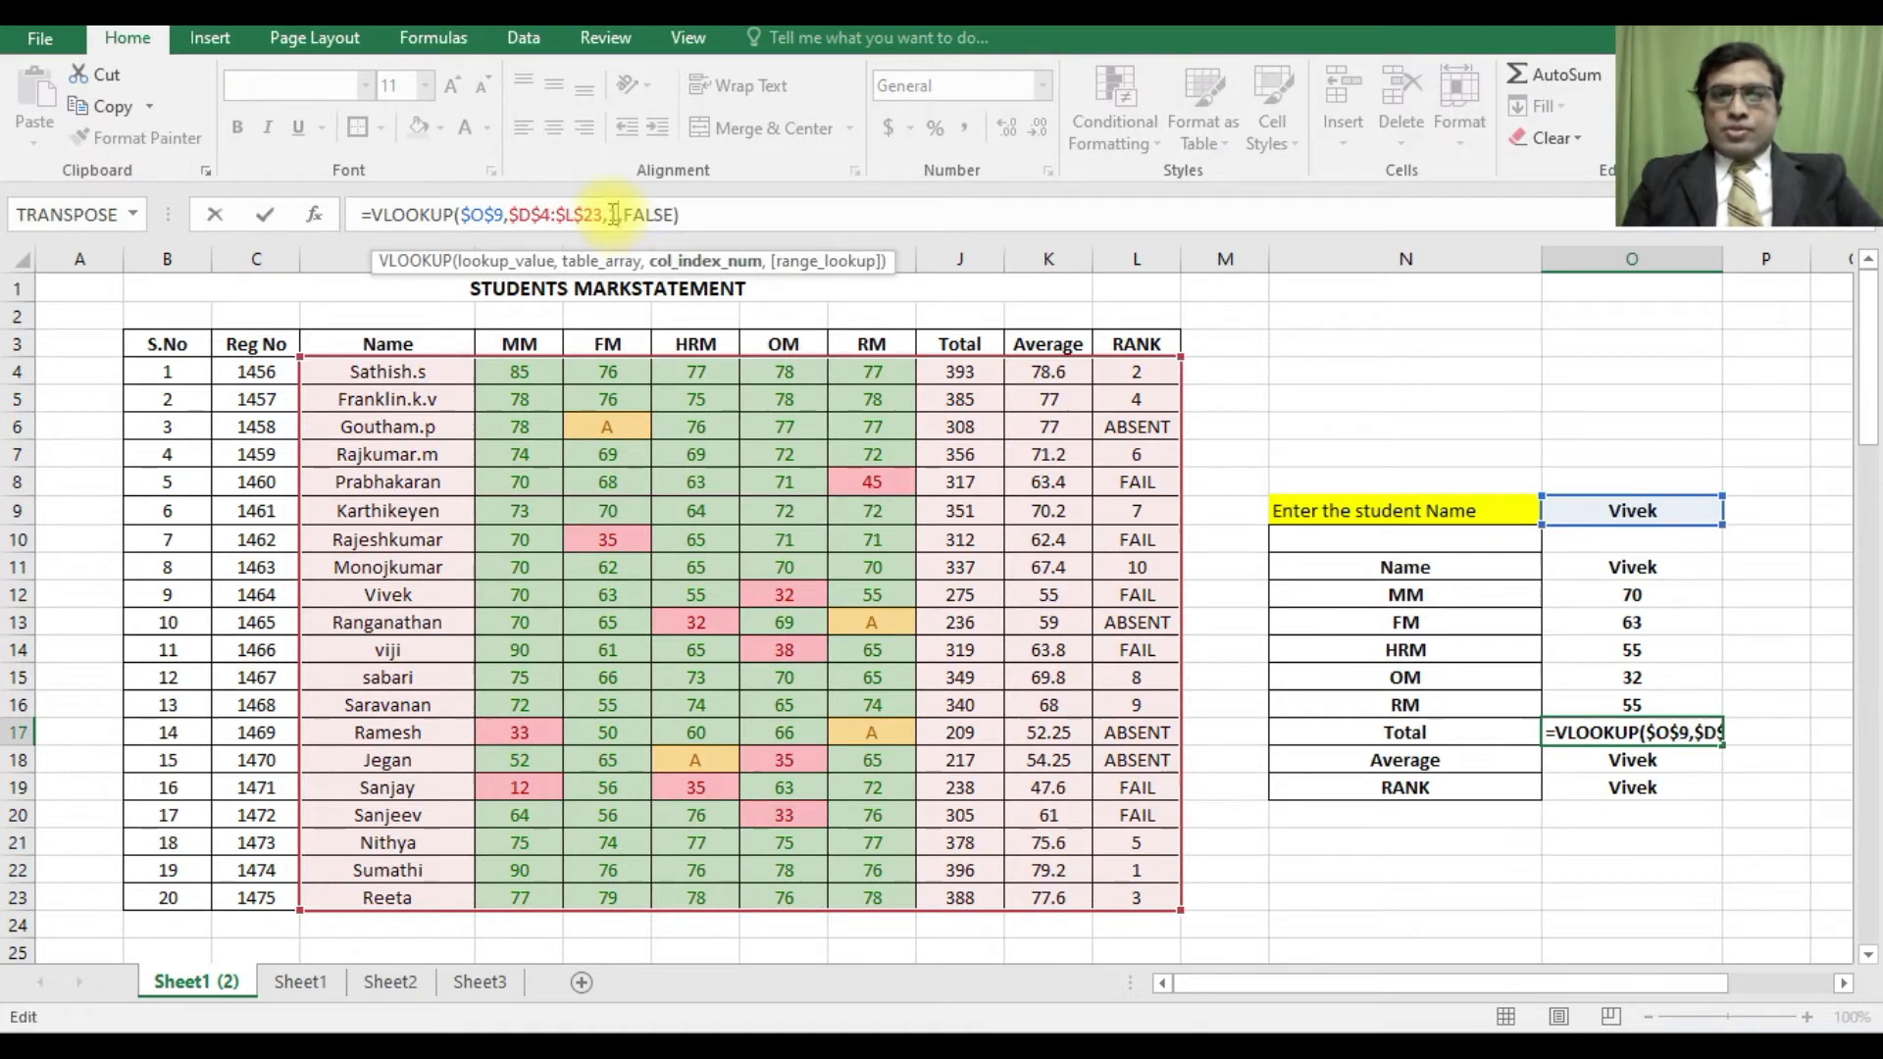
key(Delete)
text(7)
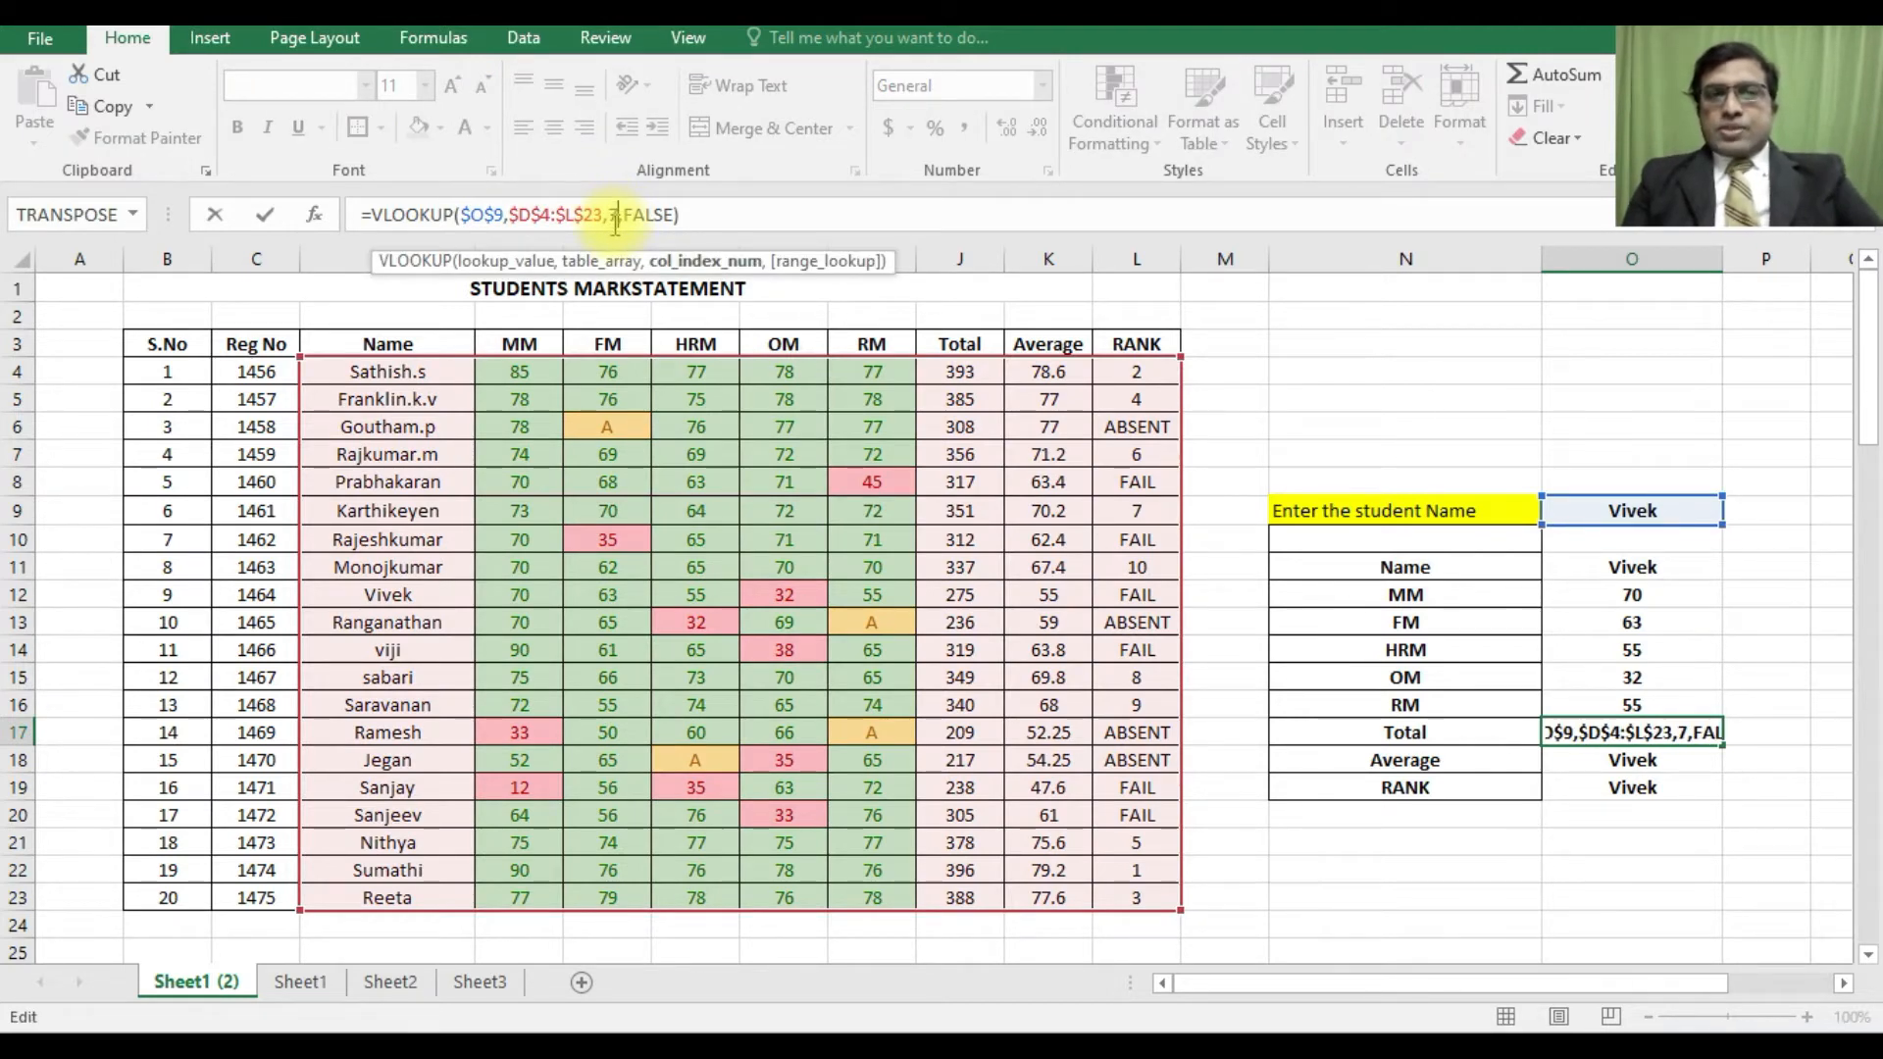
key(Return)
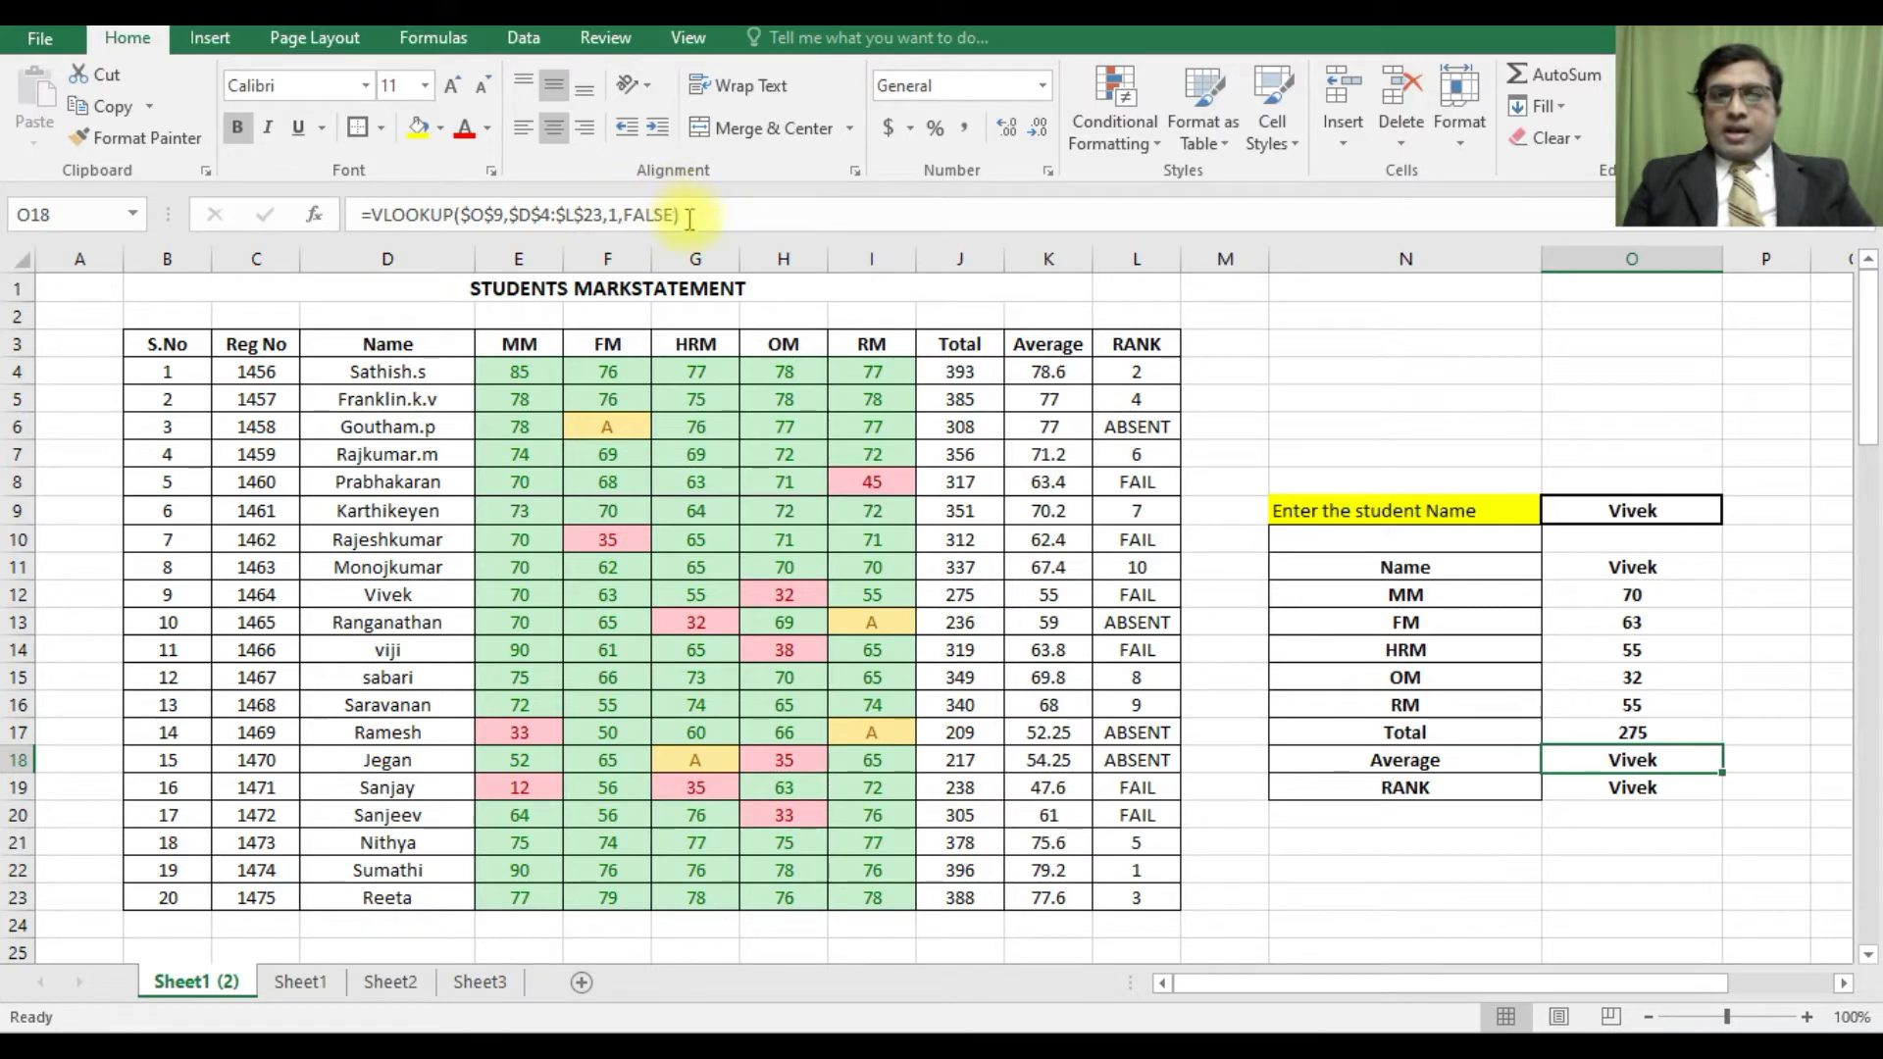
- Set the VLOOKUP column index to 8 in O18 for Average and to 9 in O19 for RANK
click(609, 216)
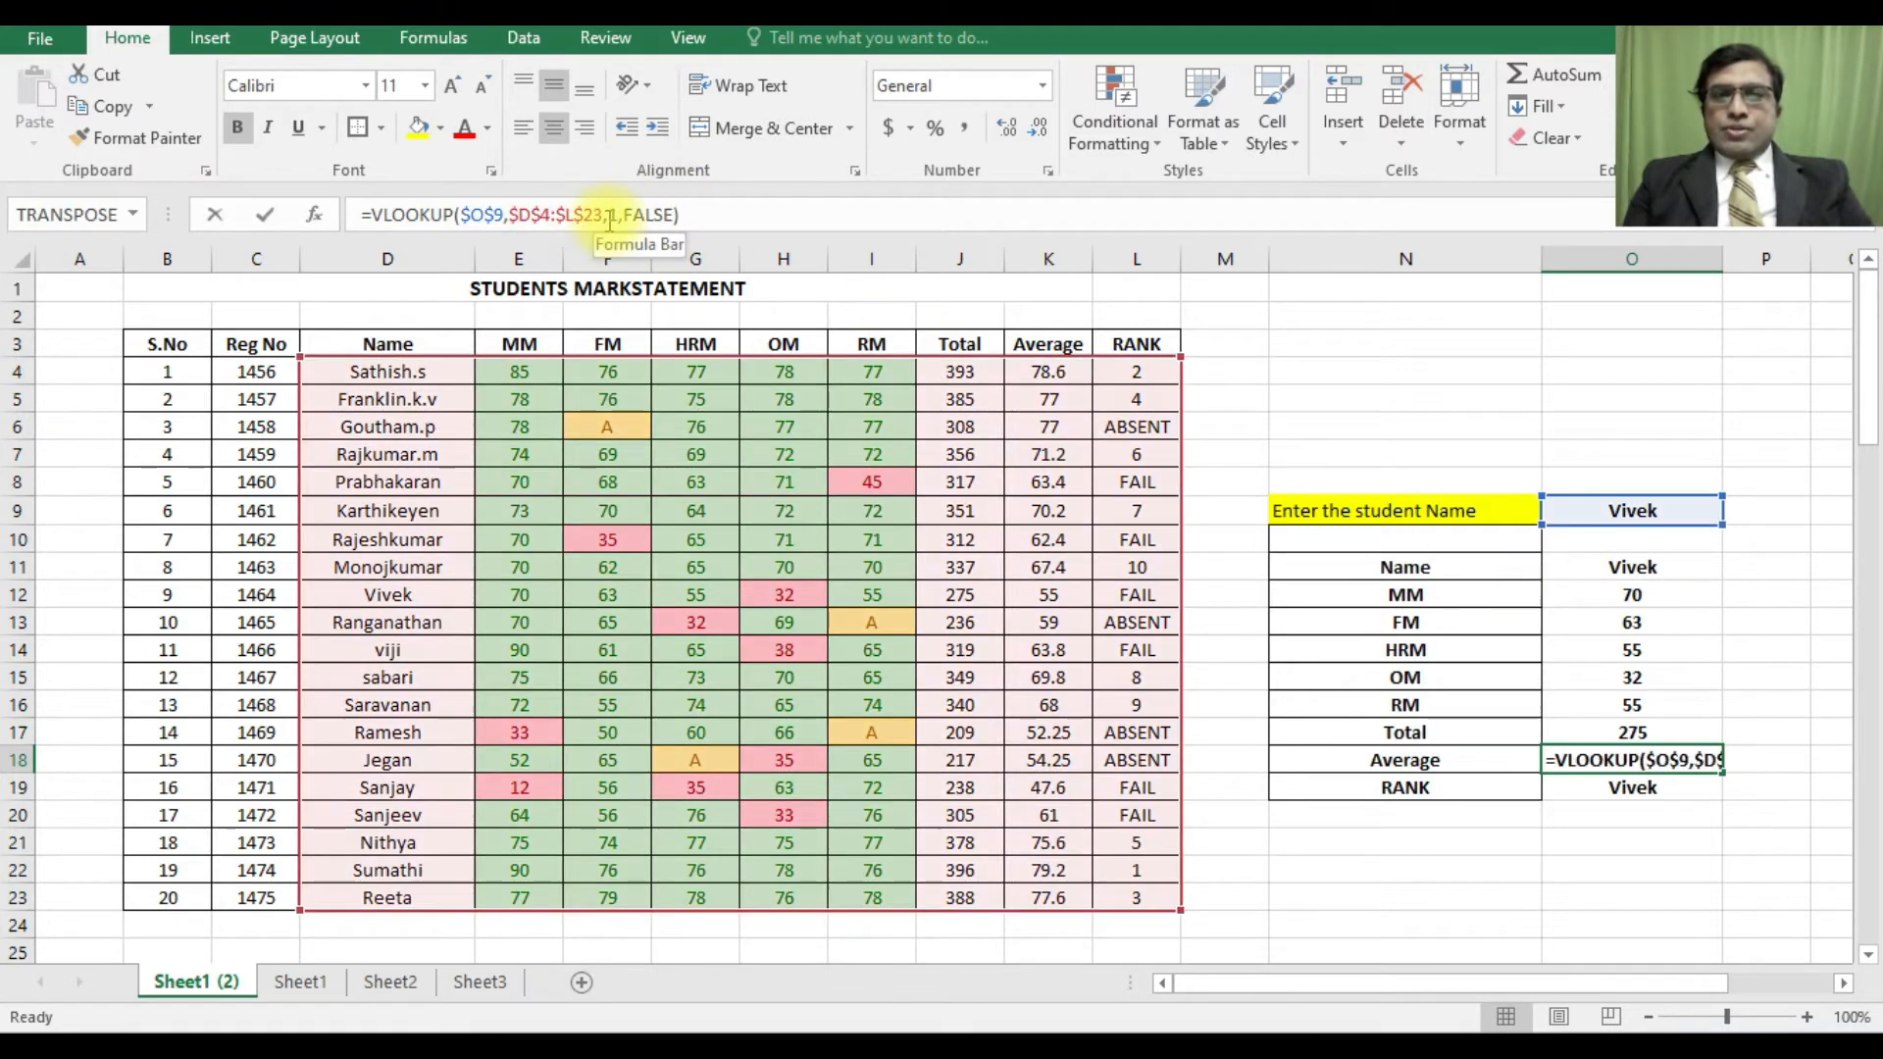
text(8)
key(Return)
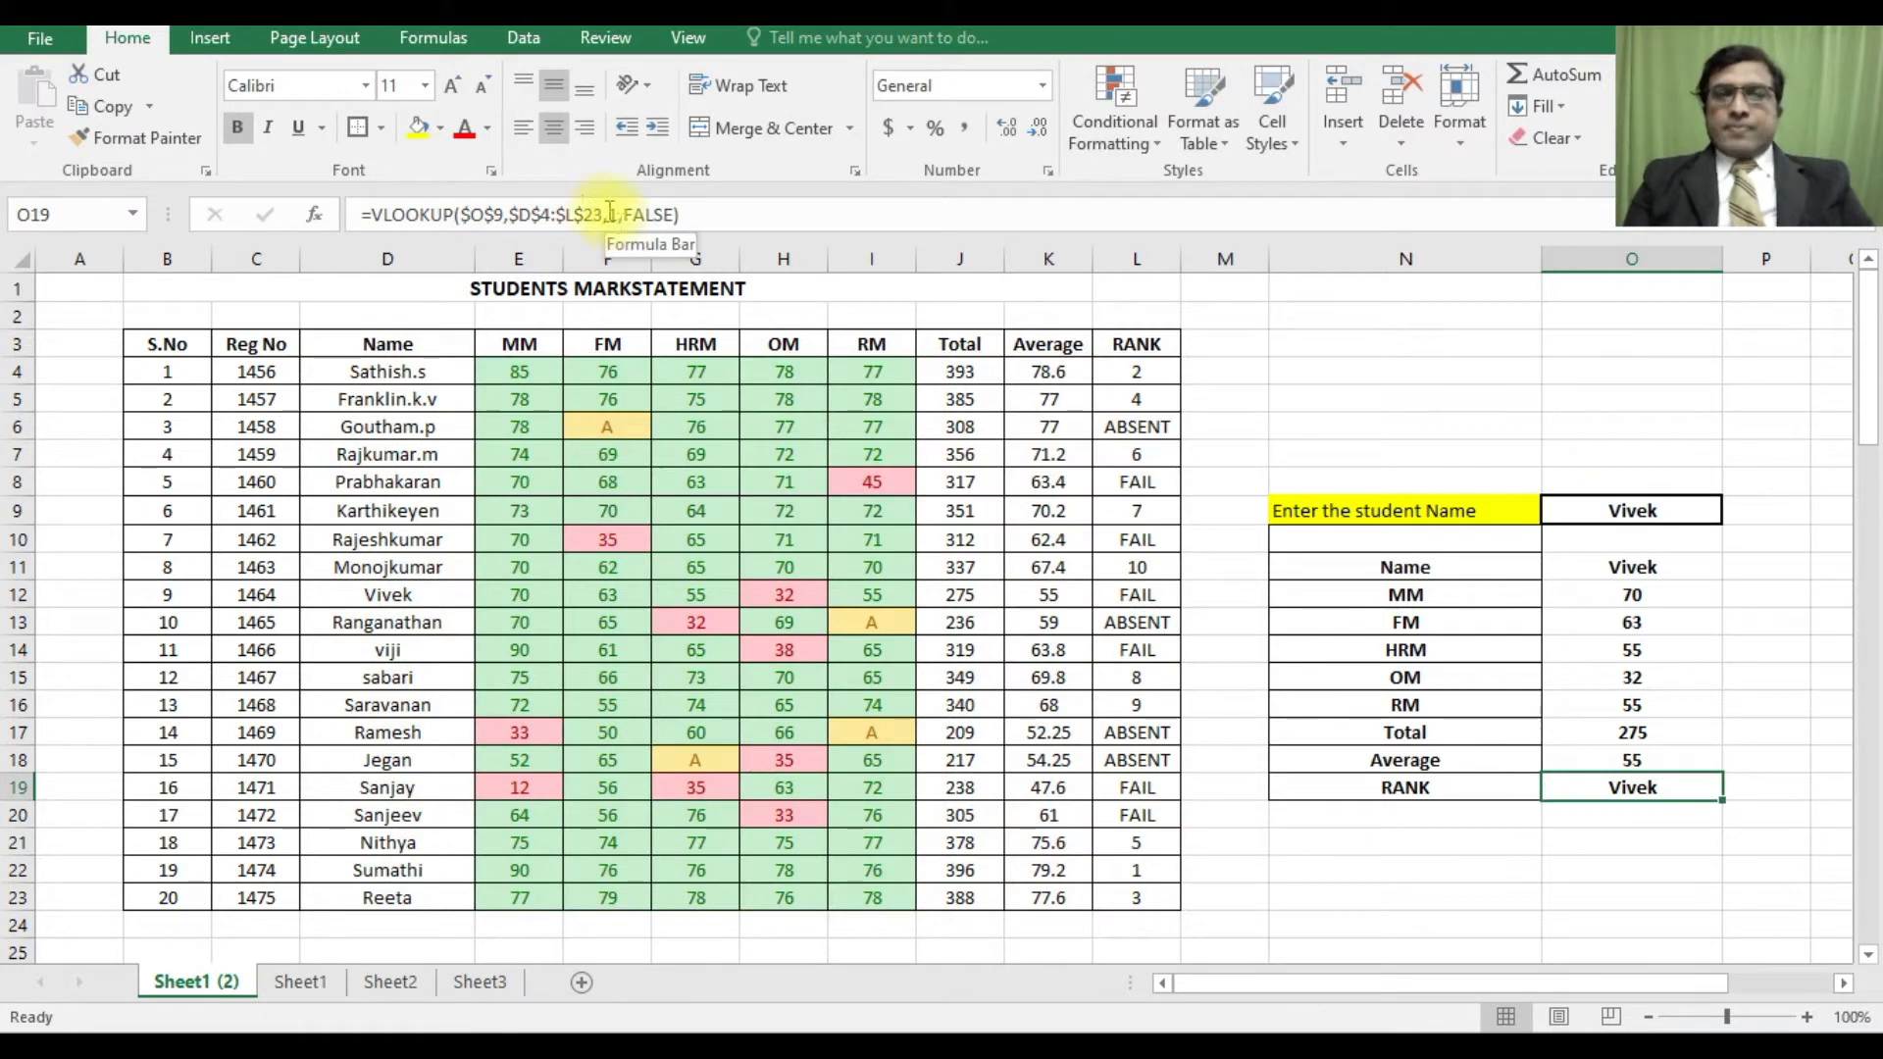
click(619, 218)
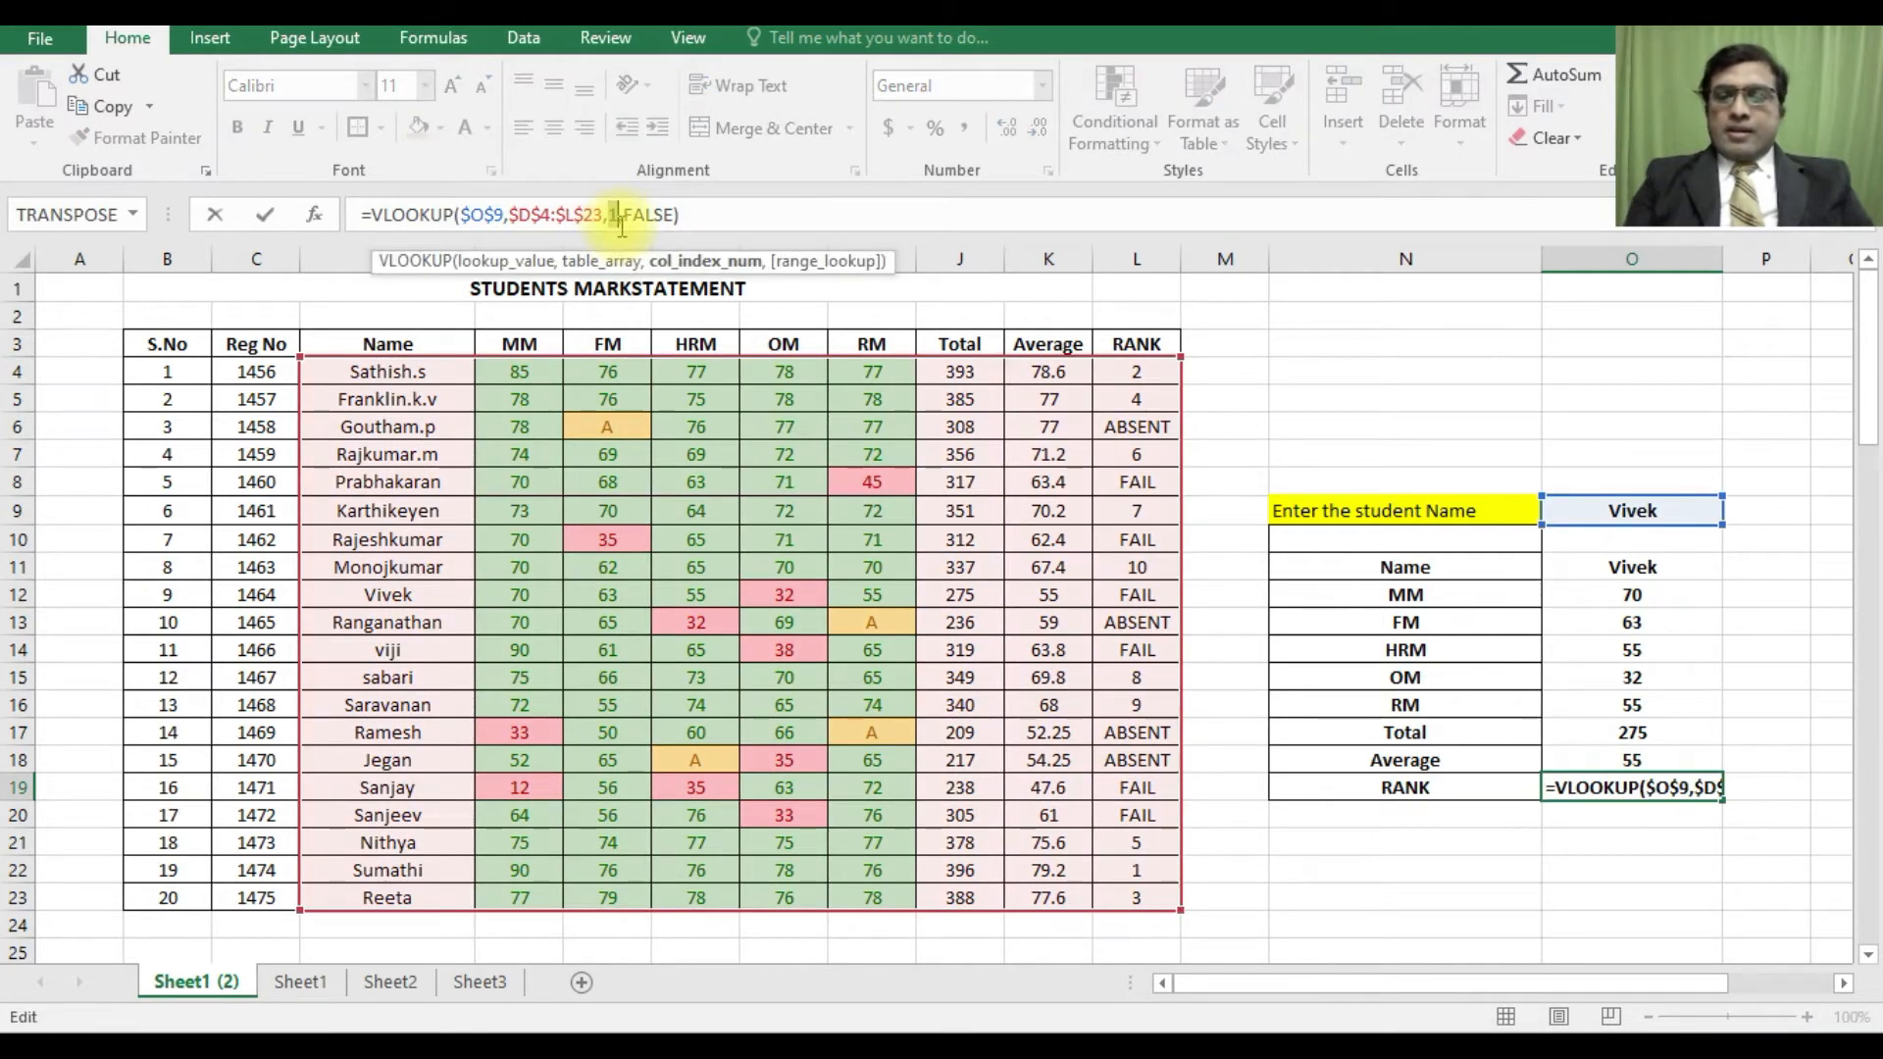
text(9)
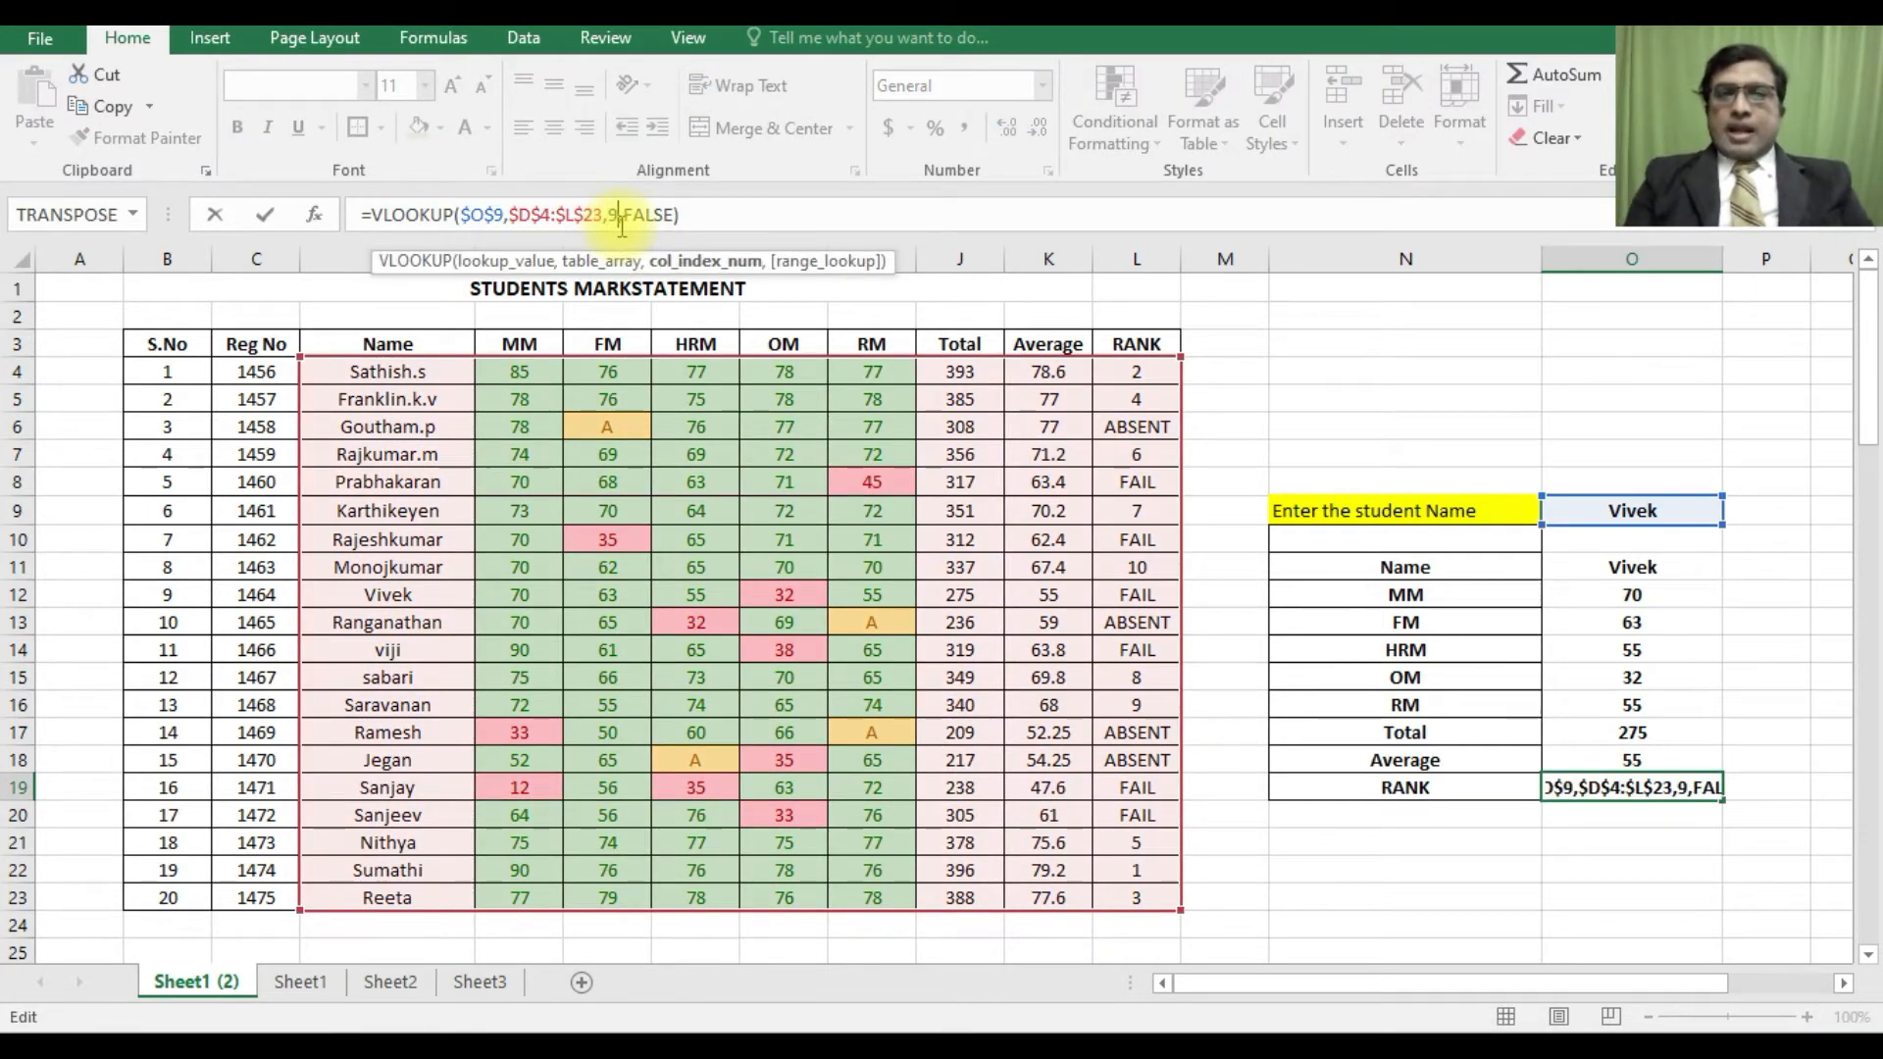
key(Return)
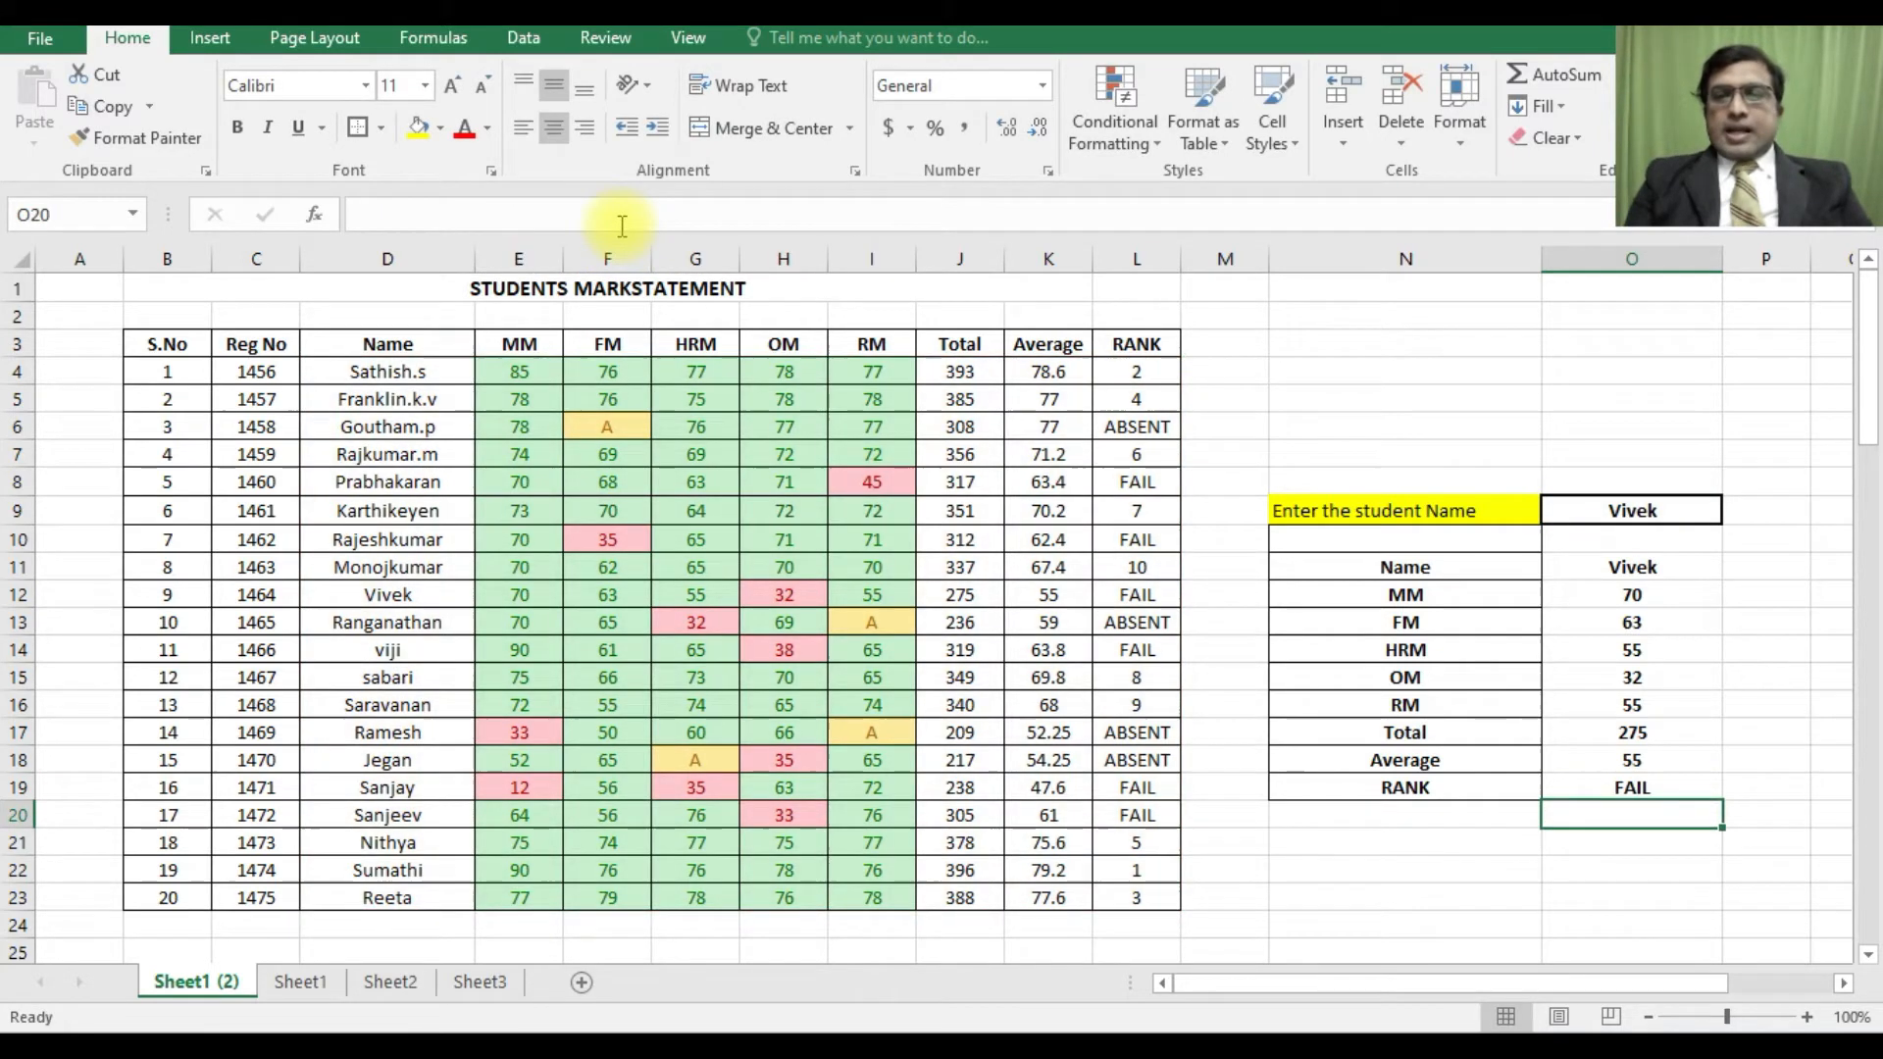
- Apply all borders to the lookup result cells O11:O19
drag(1620, 569, 1614, 780)
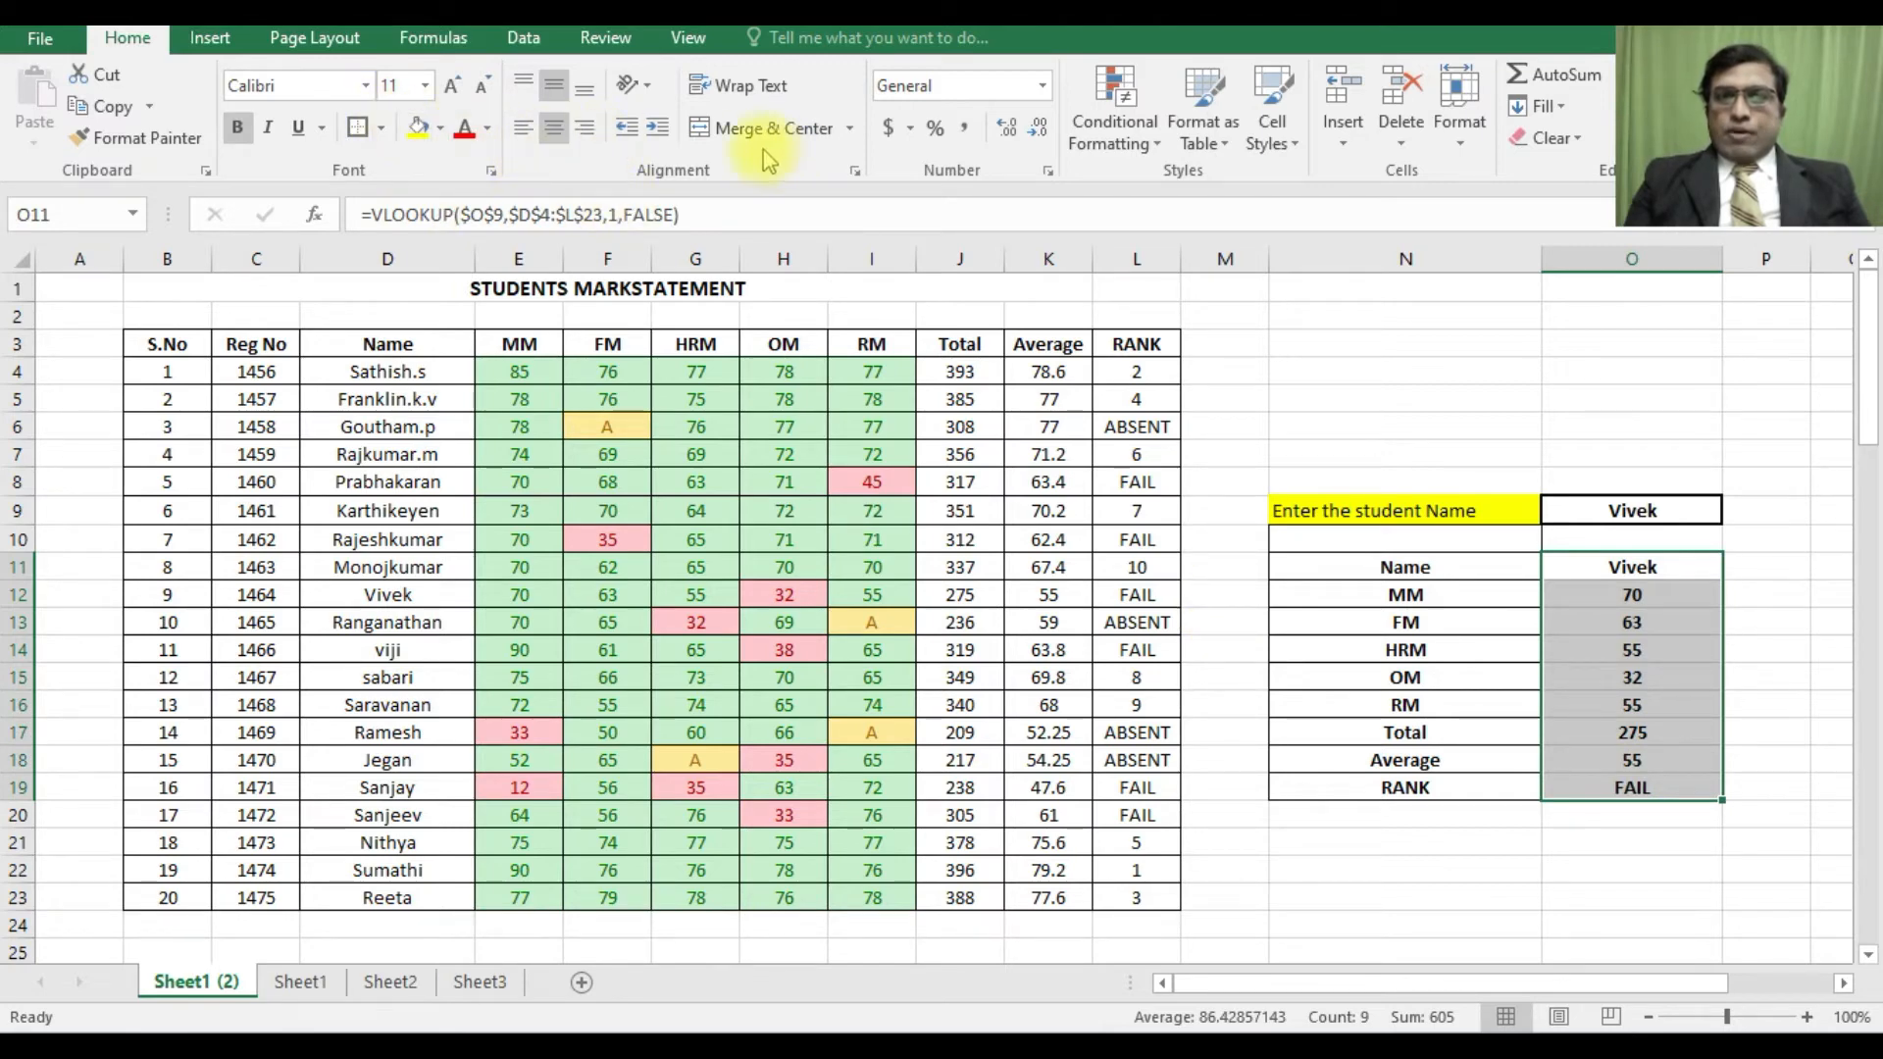
click(380, 127)
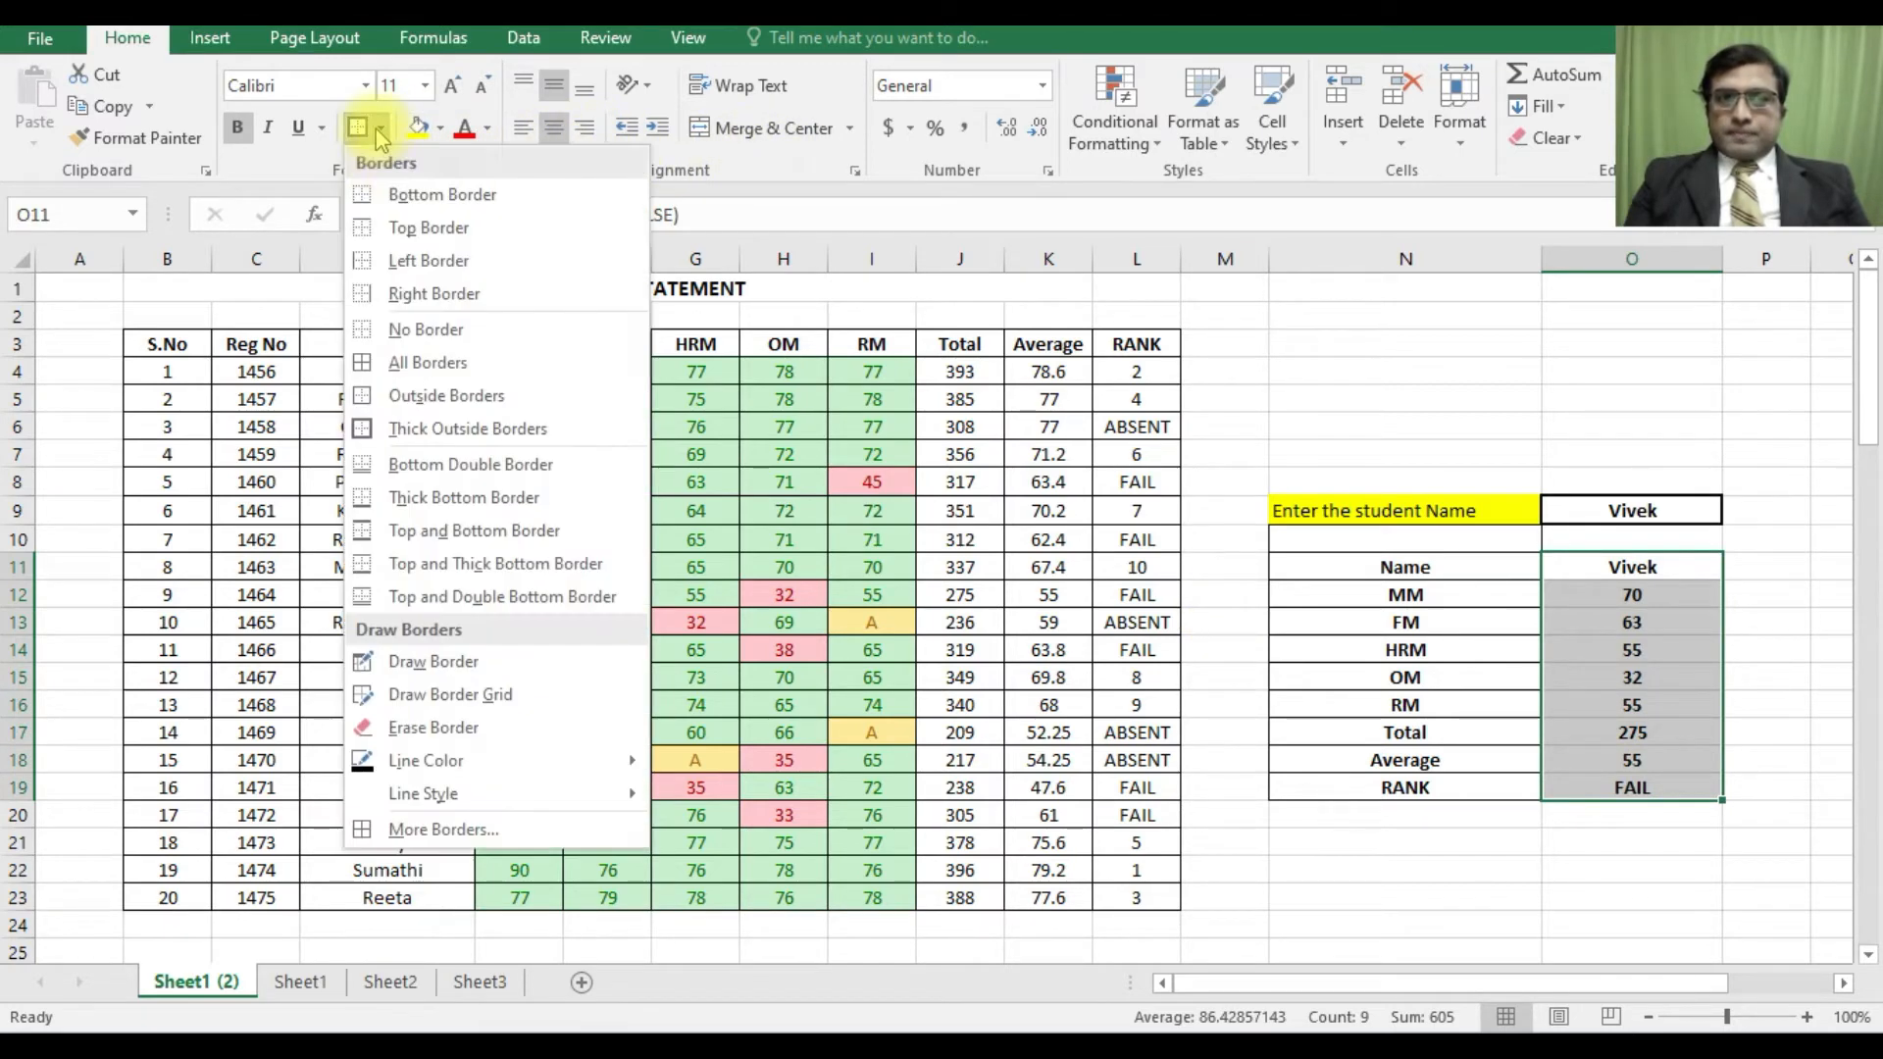
click(381, 372)
click(1665, 732)
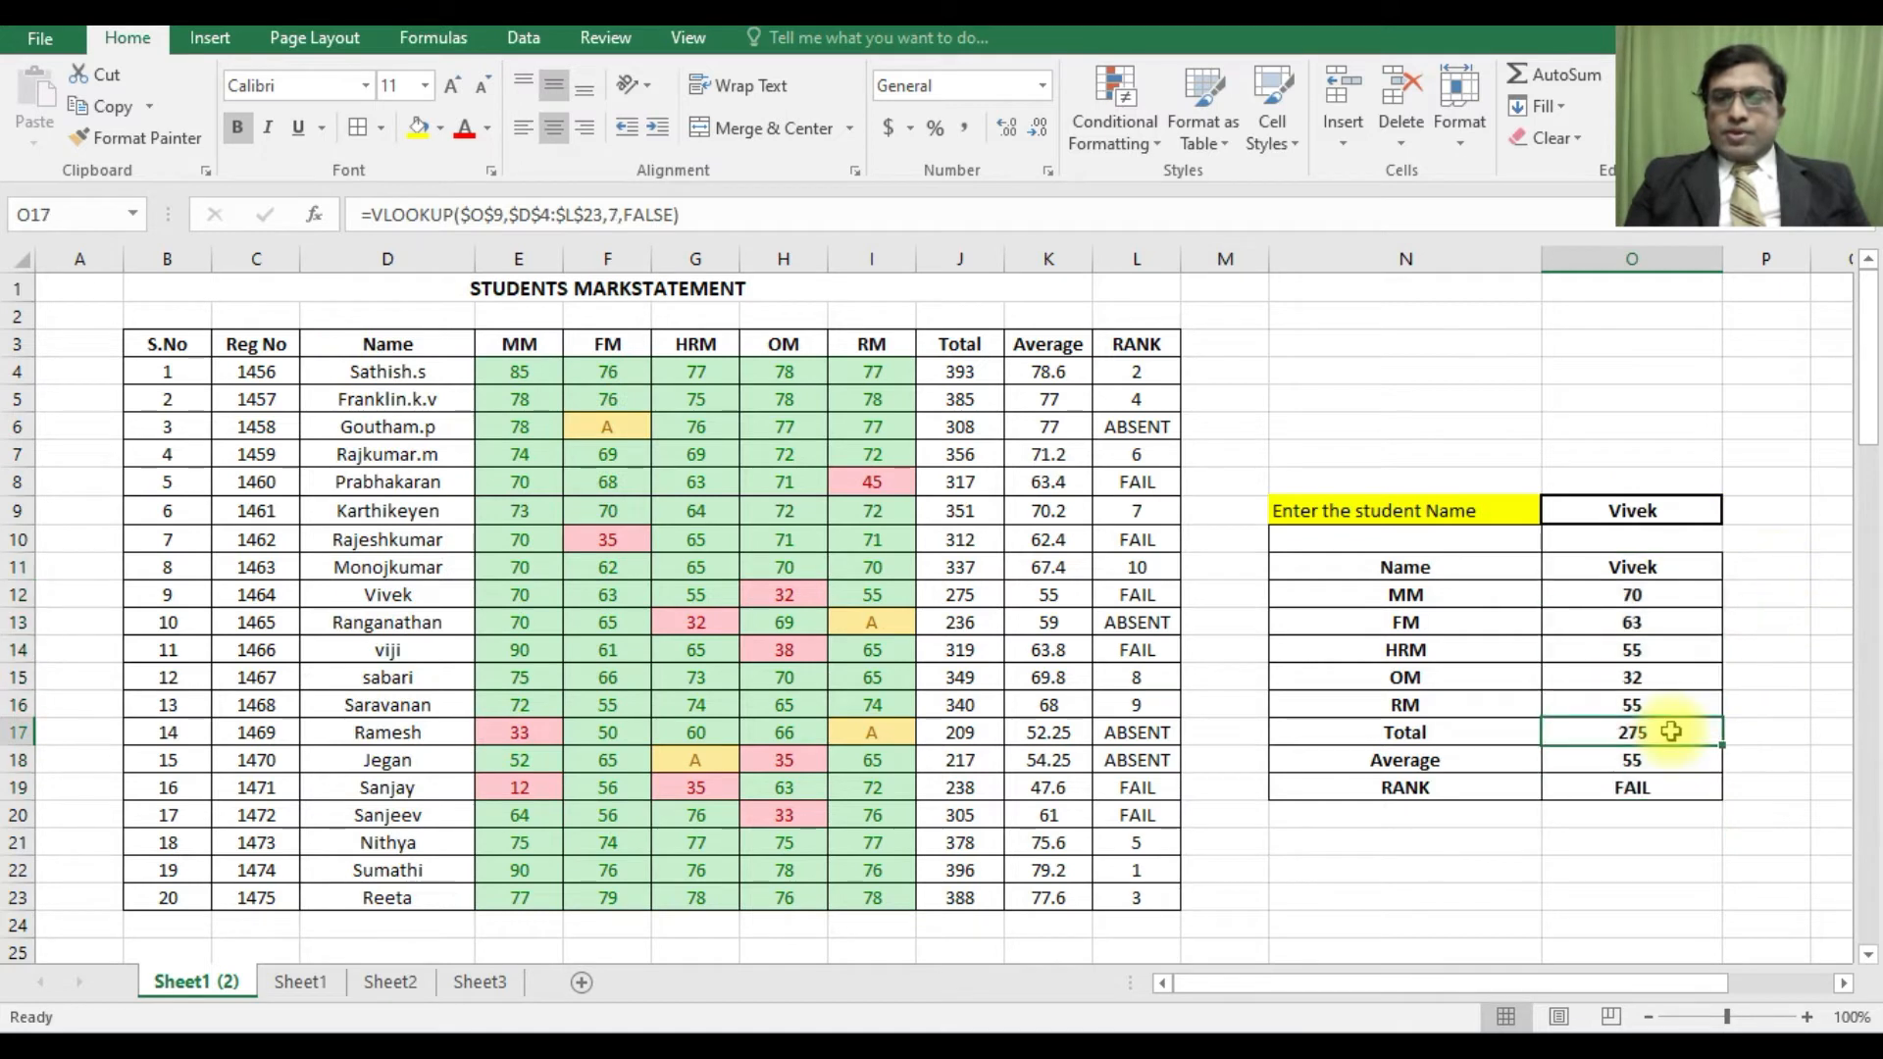
- Test the lookup by entering the name of the student in row 18 into O9, and compare the results with D18:L18
click(1633, 512)
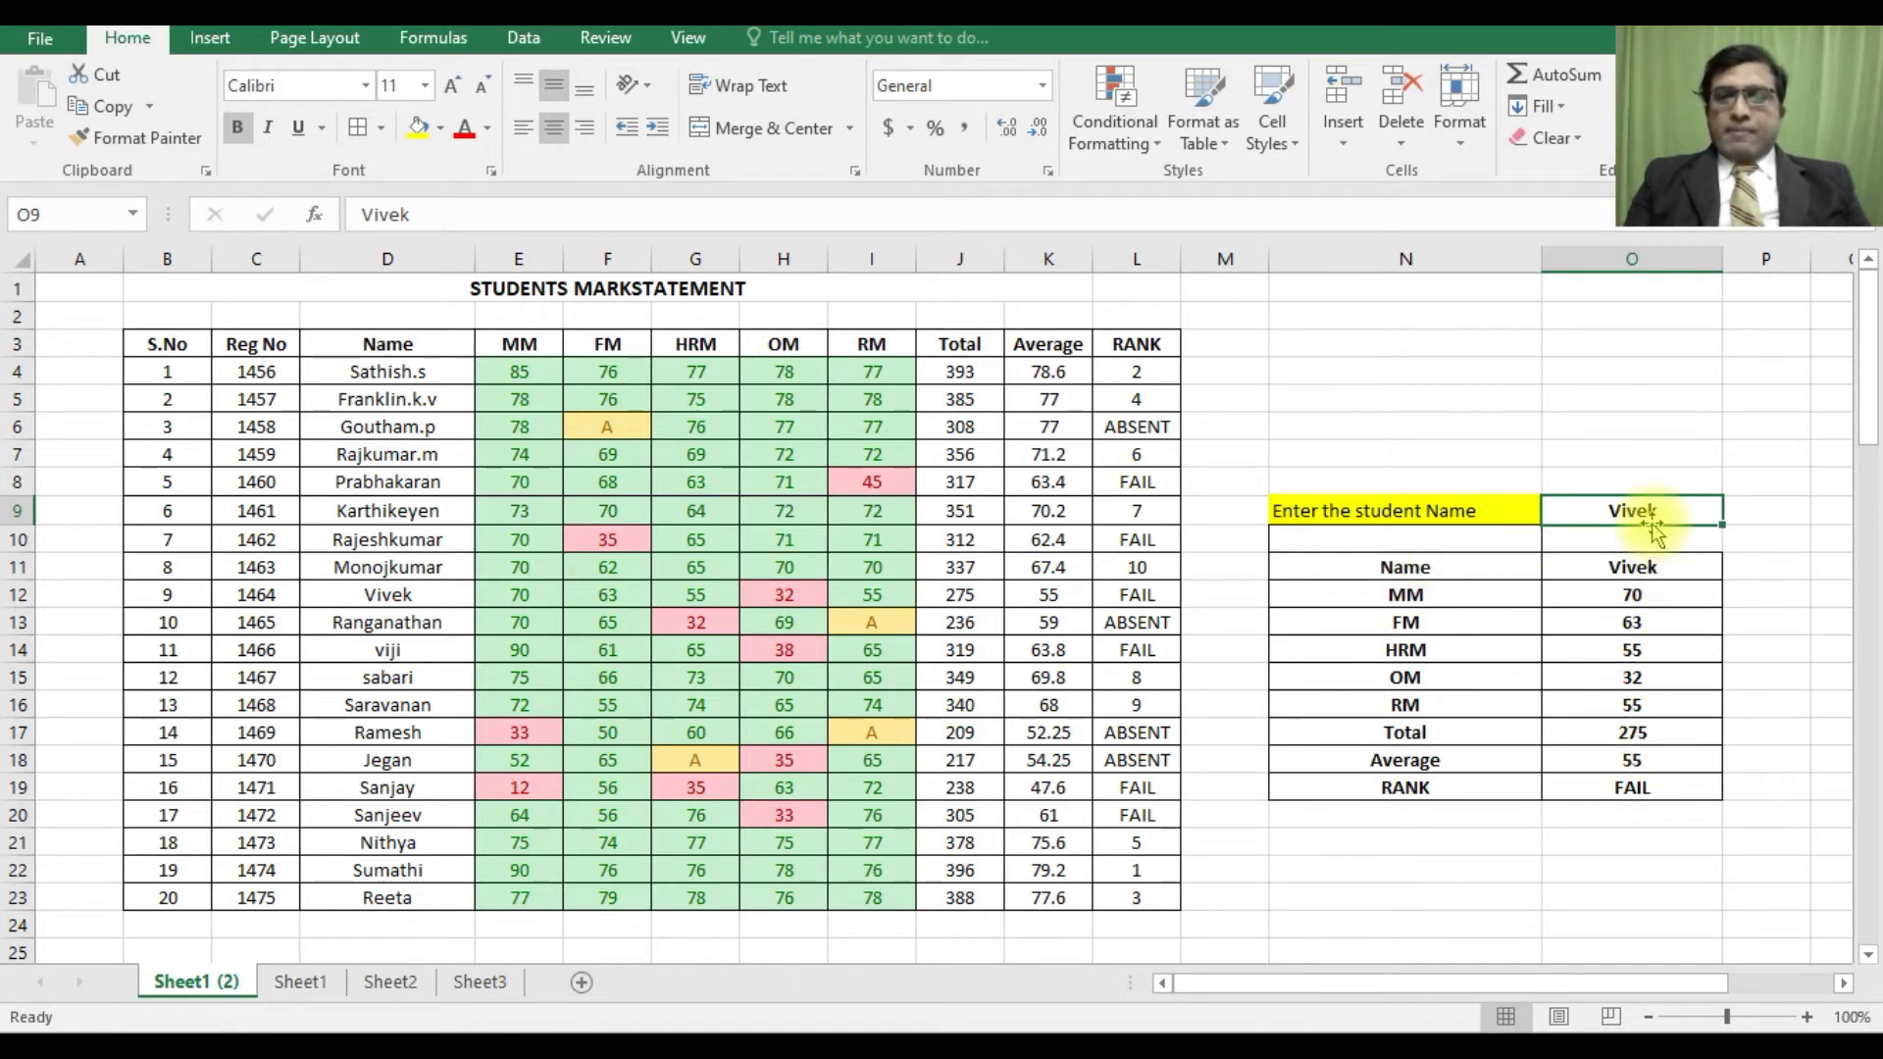
text(jegan)
key(Return)
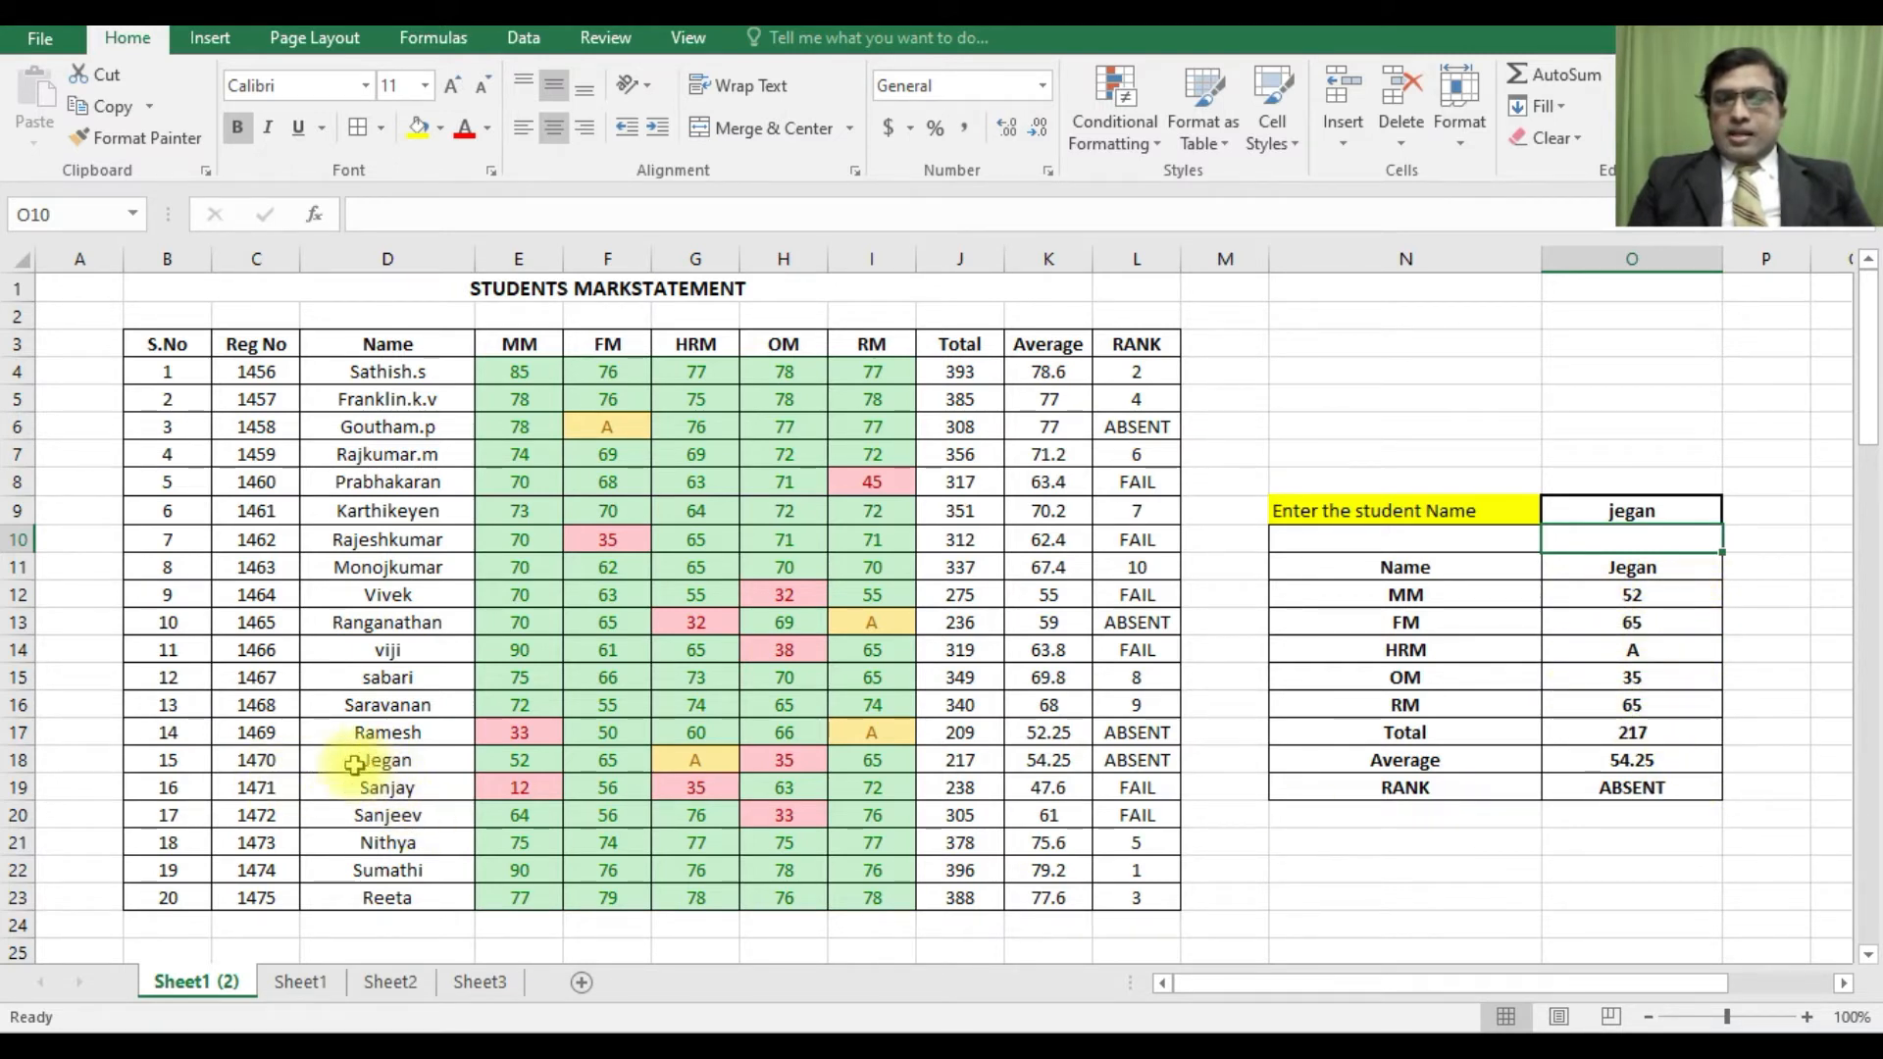
click(442, 762)
drag(501, 766, 1153, 765)
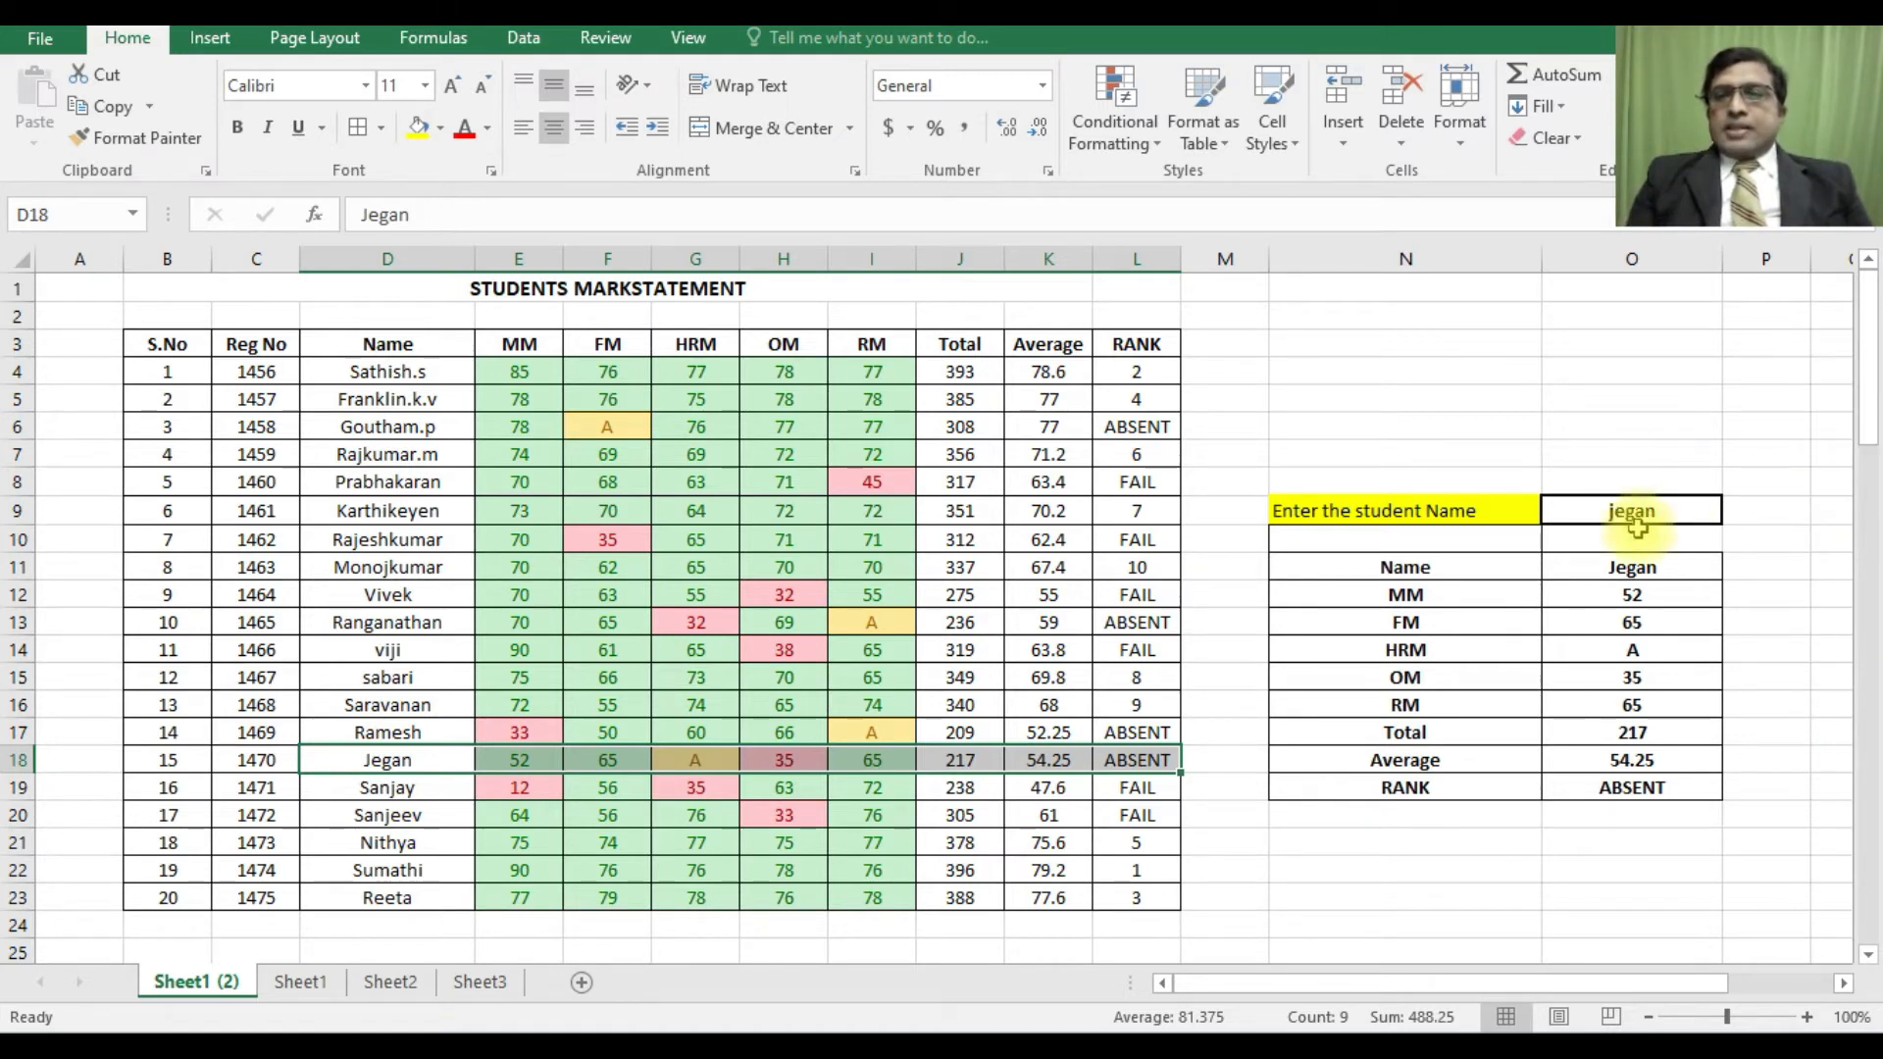
- Enter the name of the student in row 21 into O9 and check the returned marks against D21:L21
click(1634, 508)
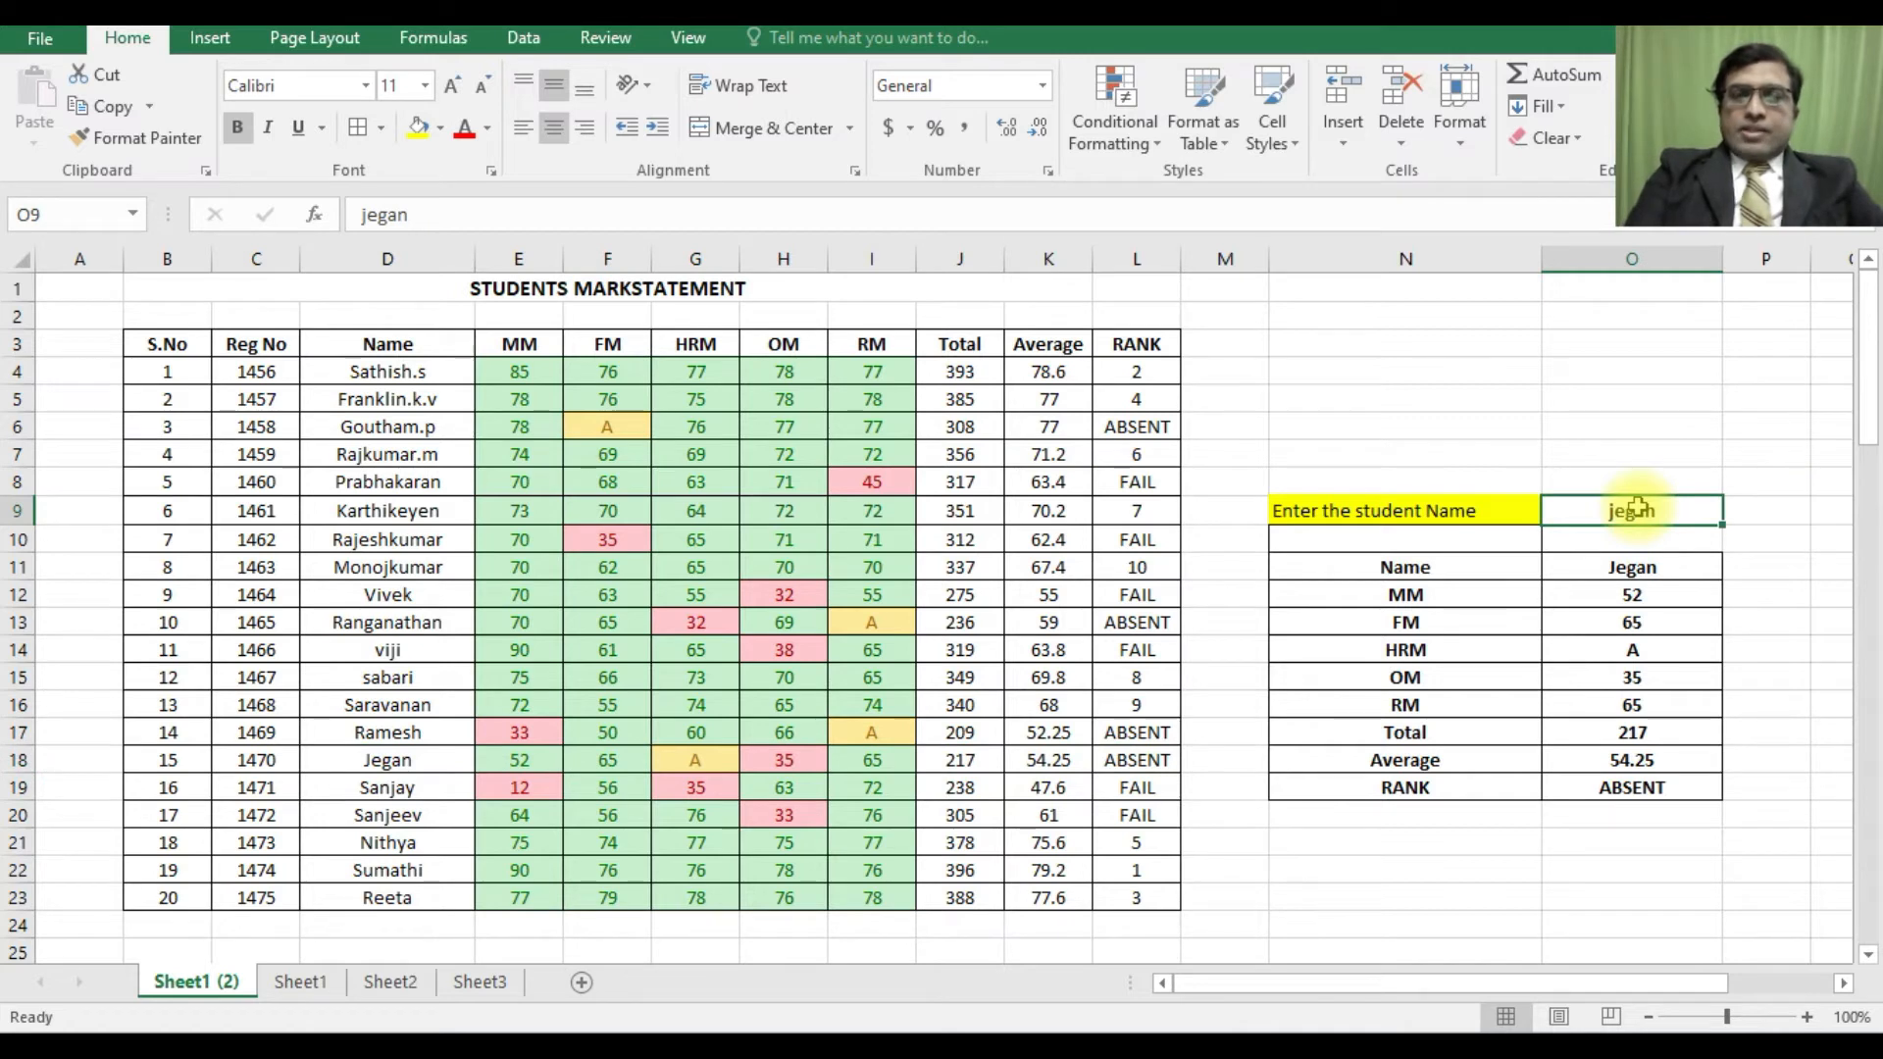
text(nithya)
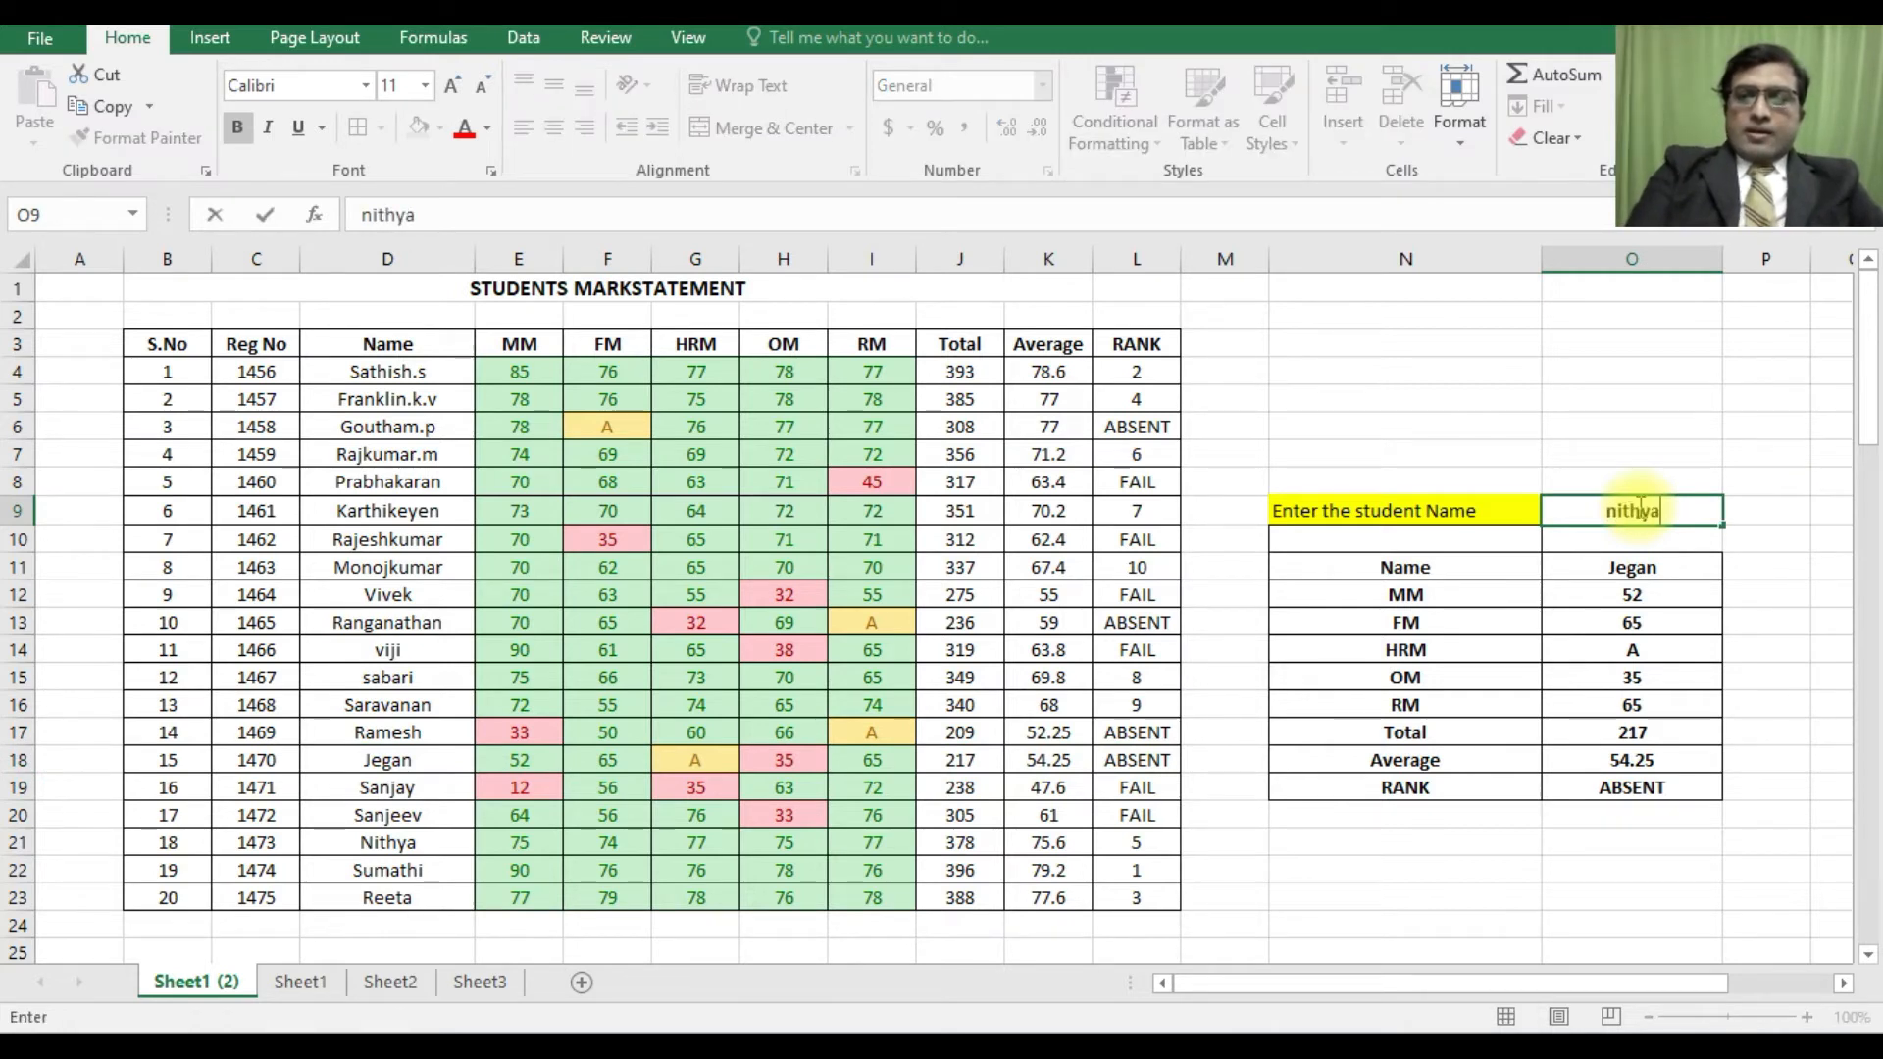
key(Return)
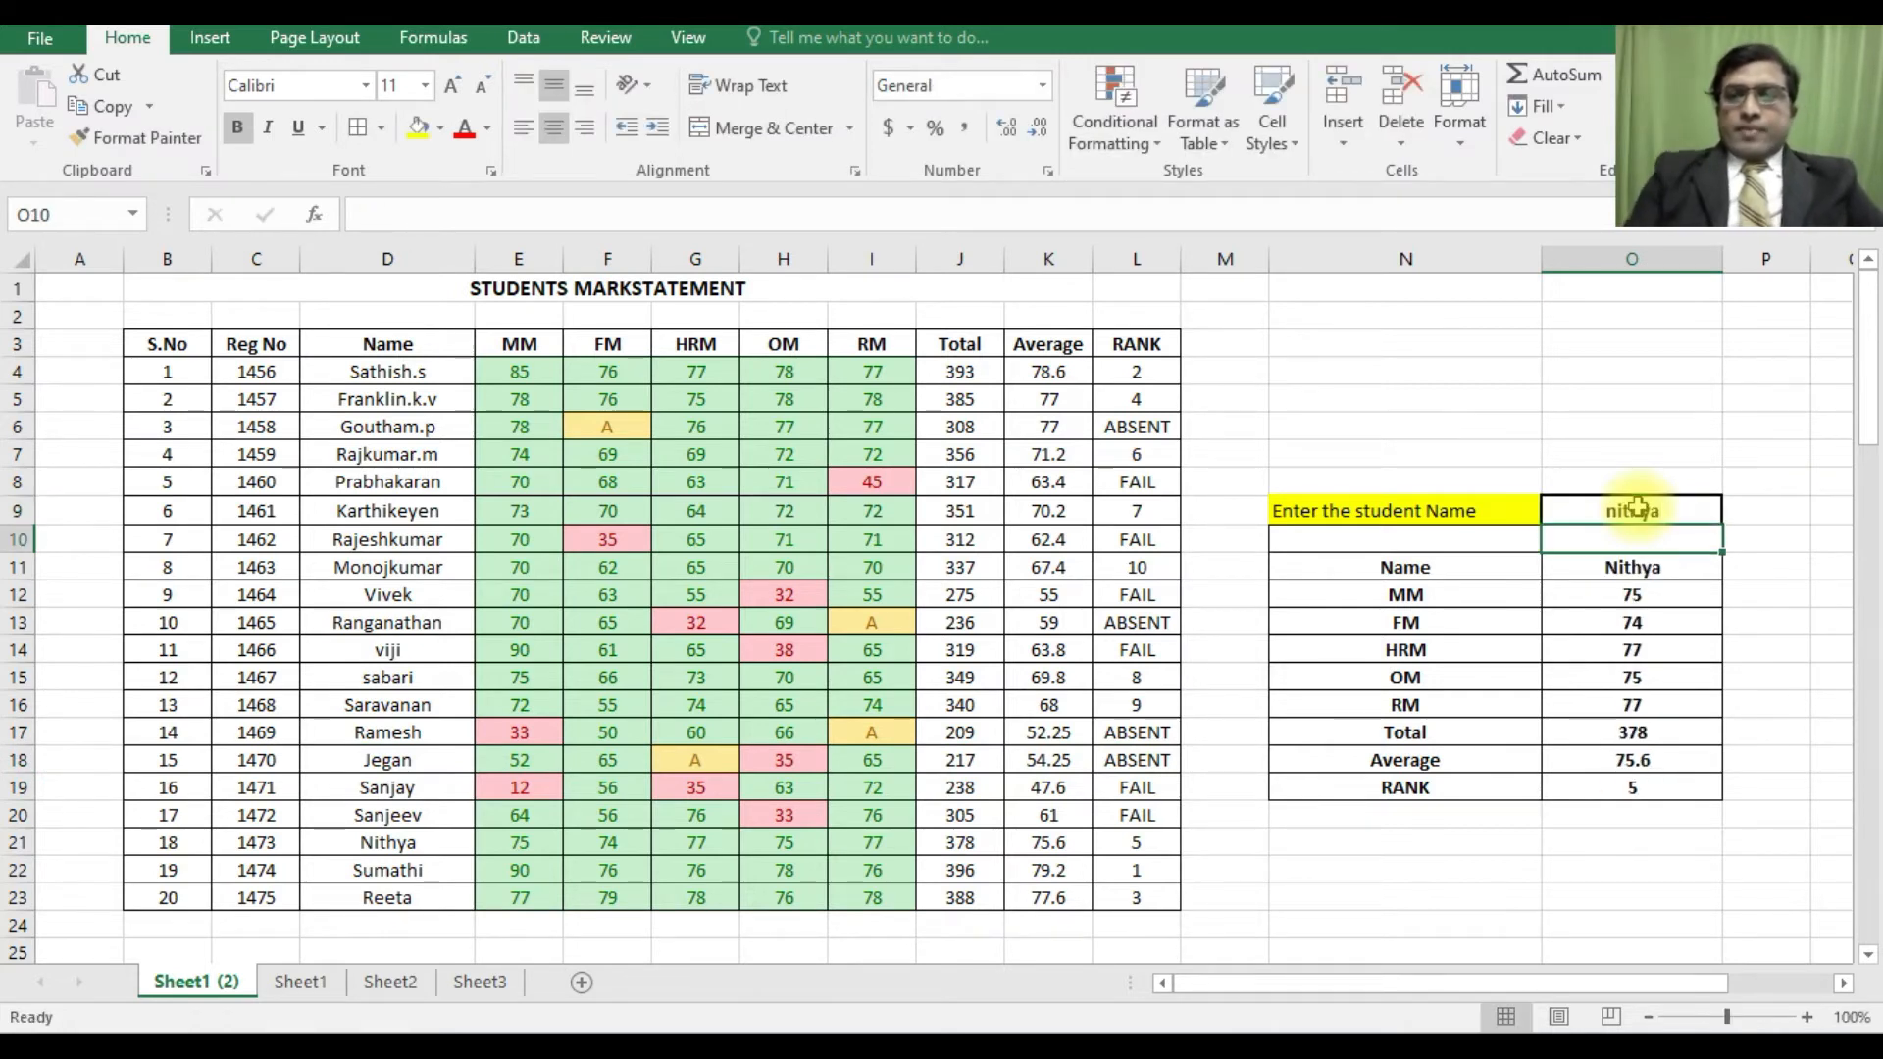
click(432, 843)
drag(512, 849, 1138, 844)
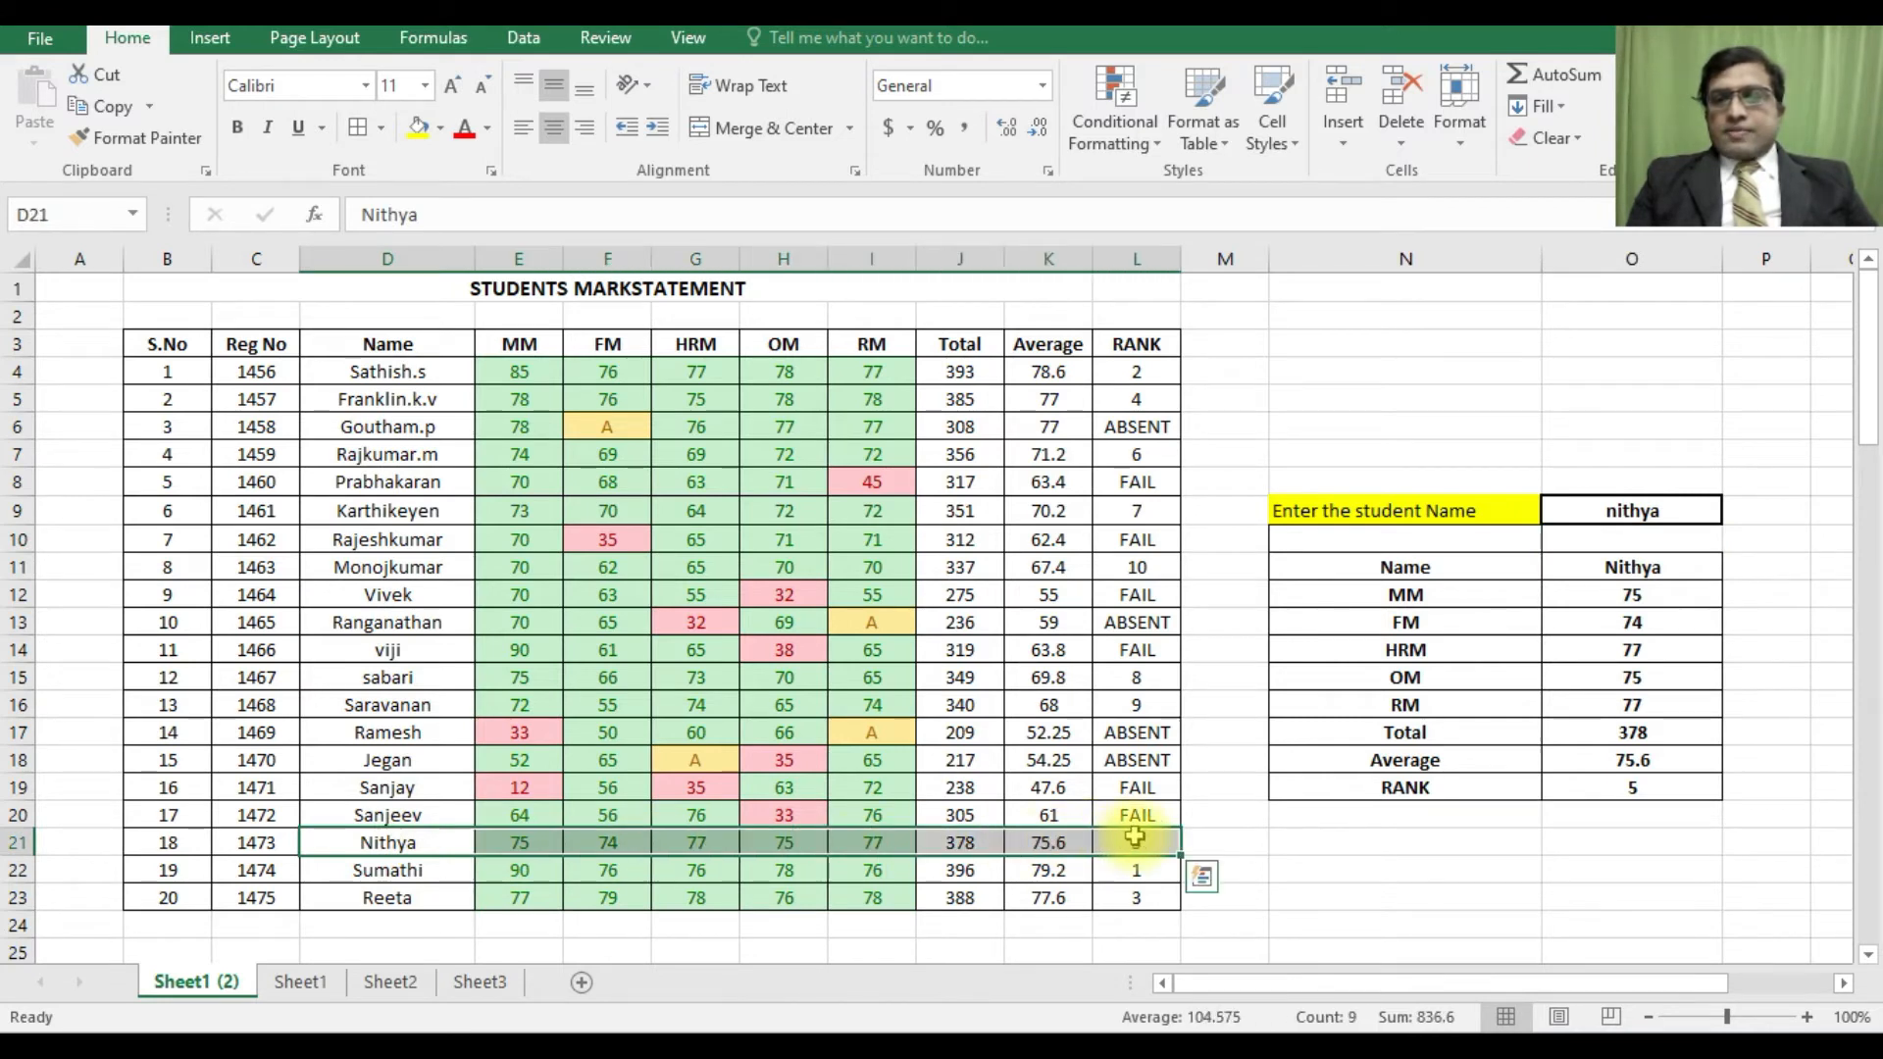
- Enter the name of the student with register number 1461 into O9, spelled with the ending "an"
click(1633, 511)
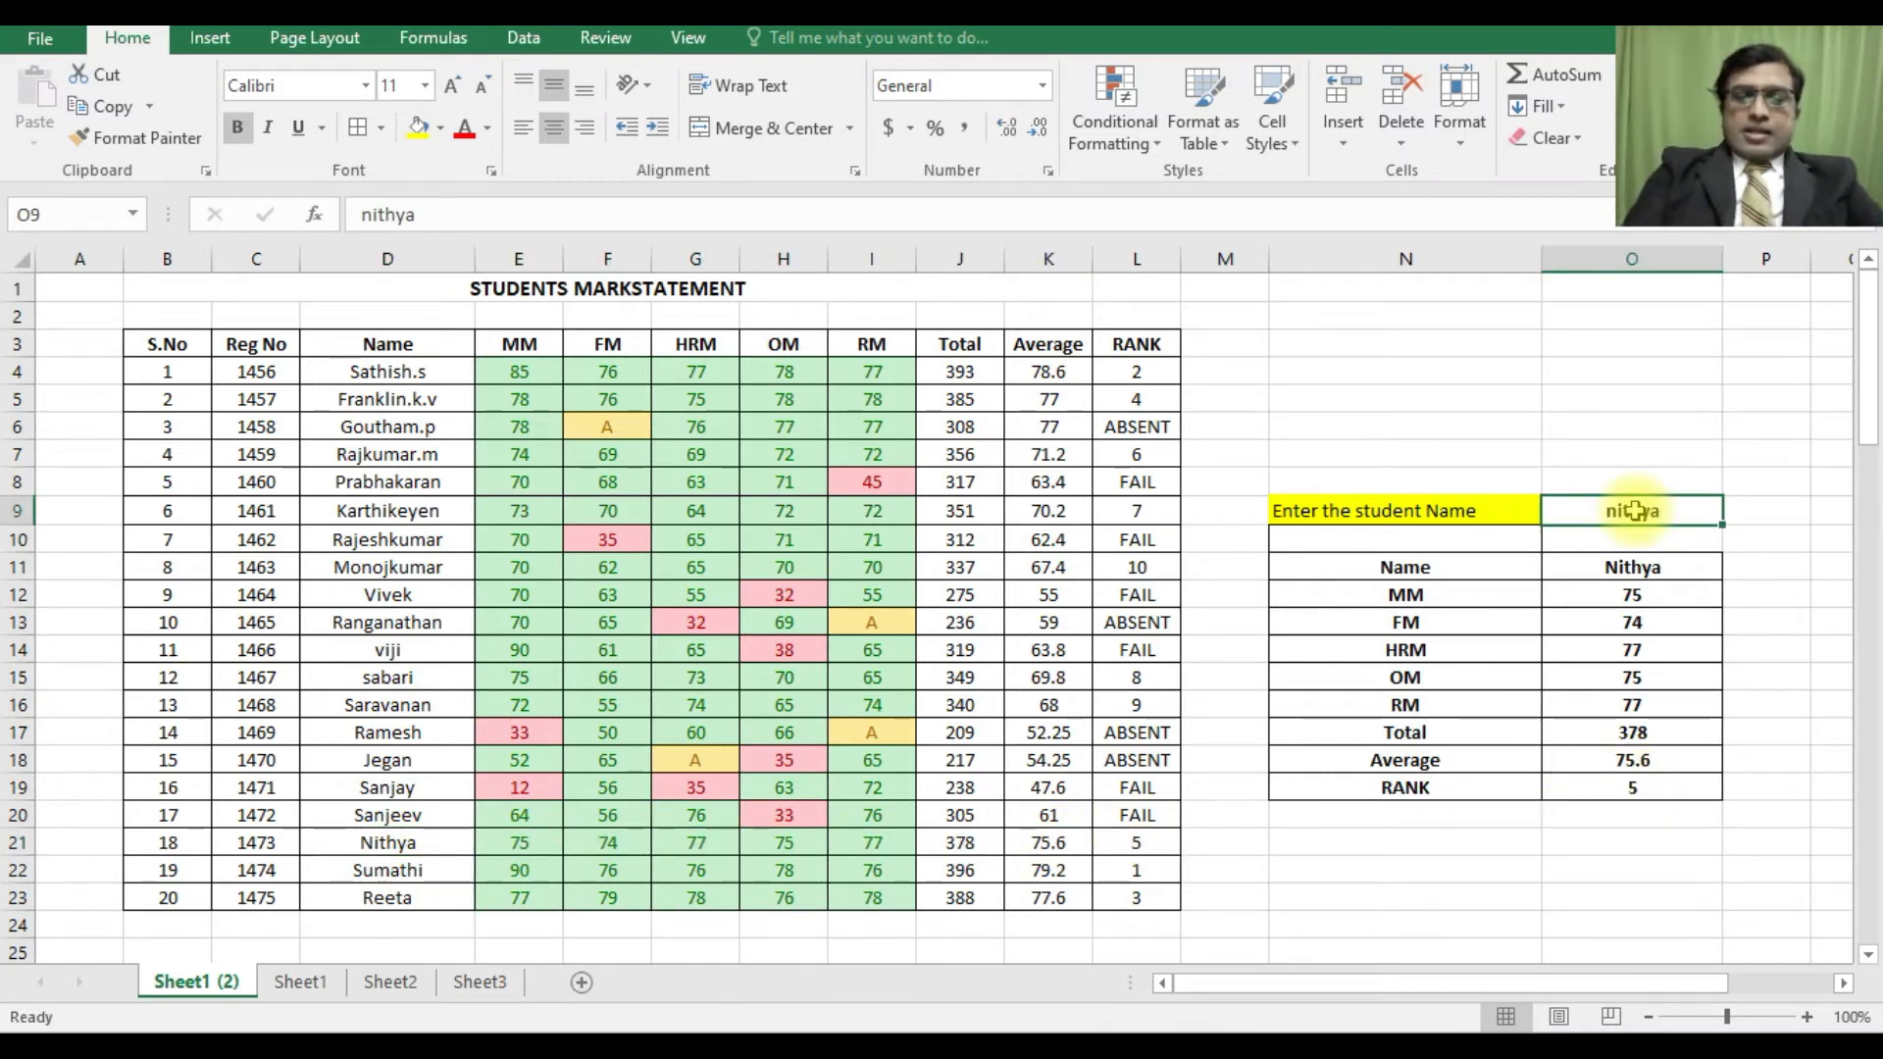
text(K)
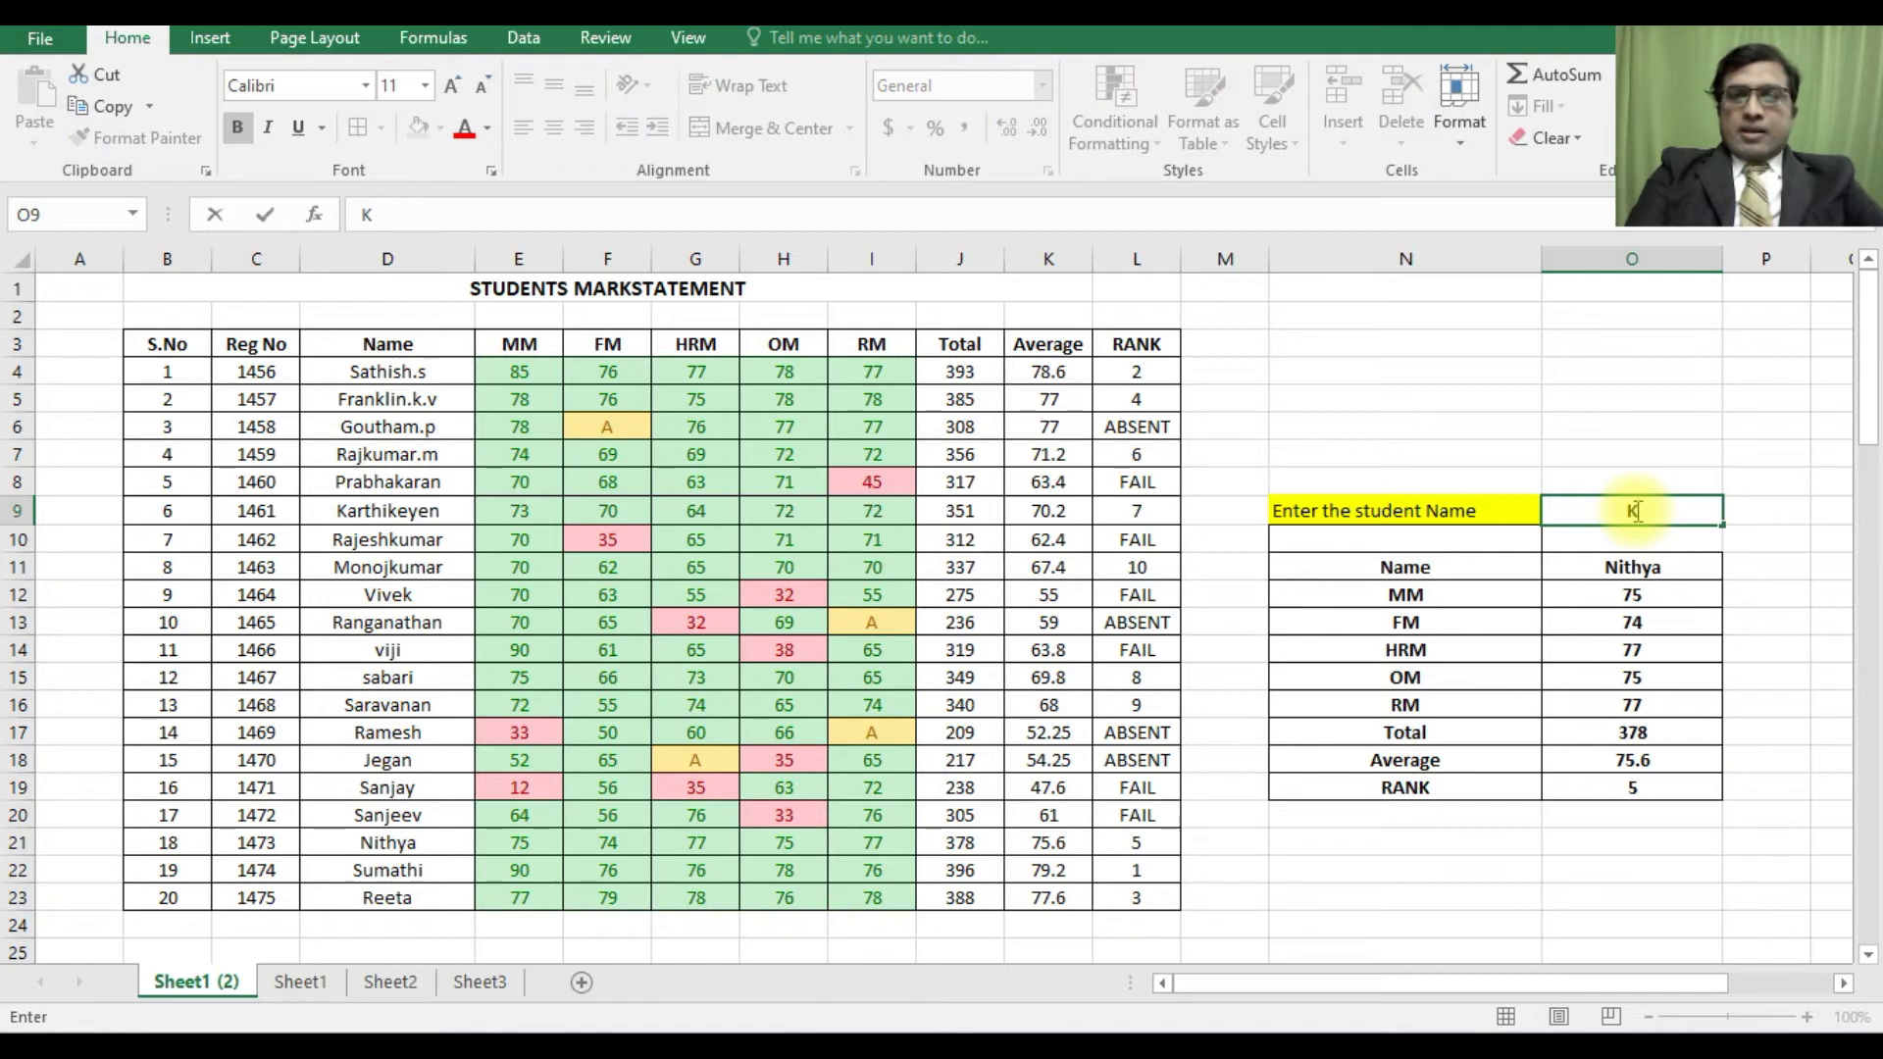
text(arthikeyan)
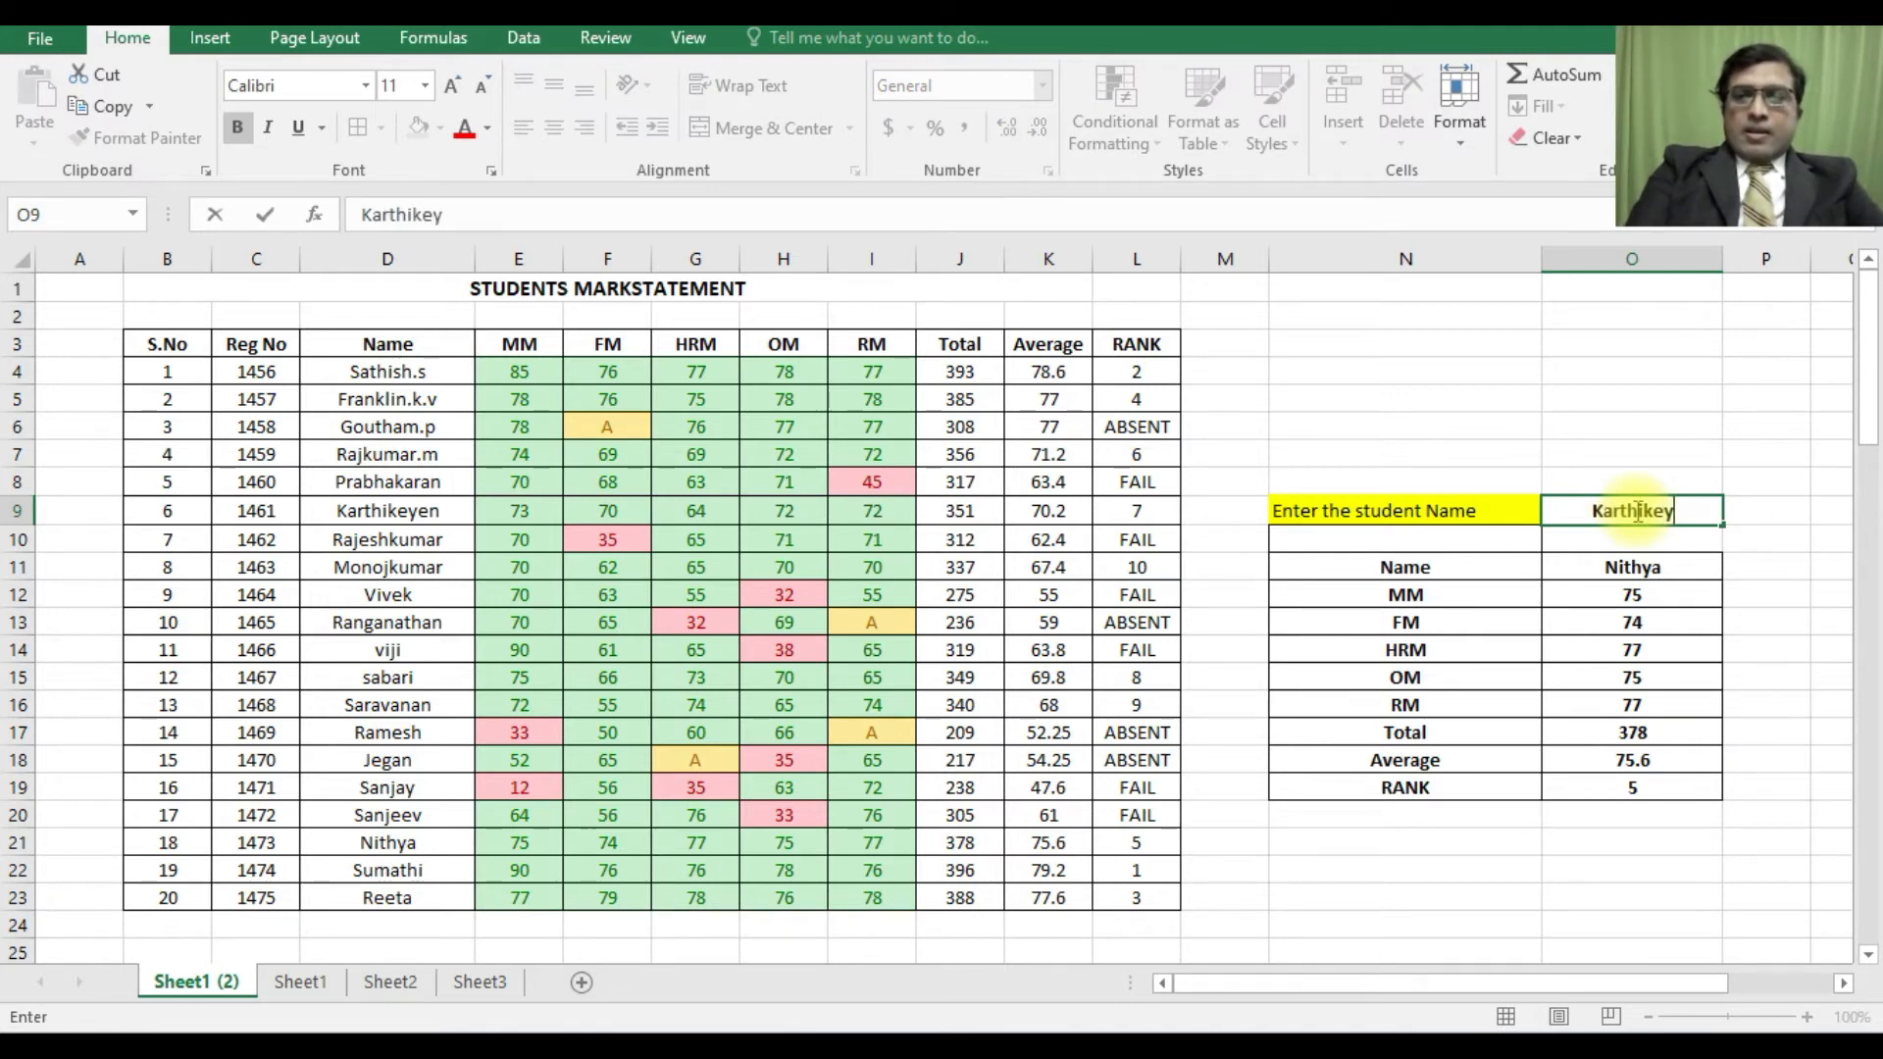
key(Return)
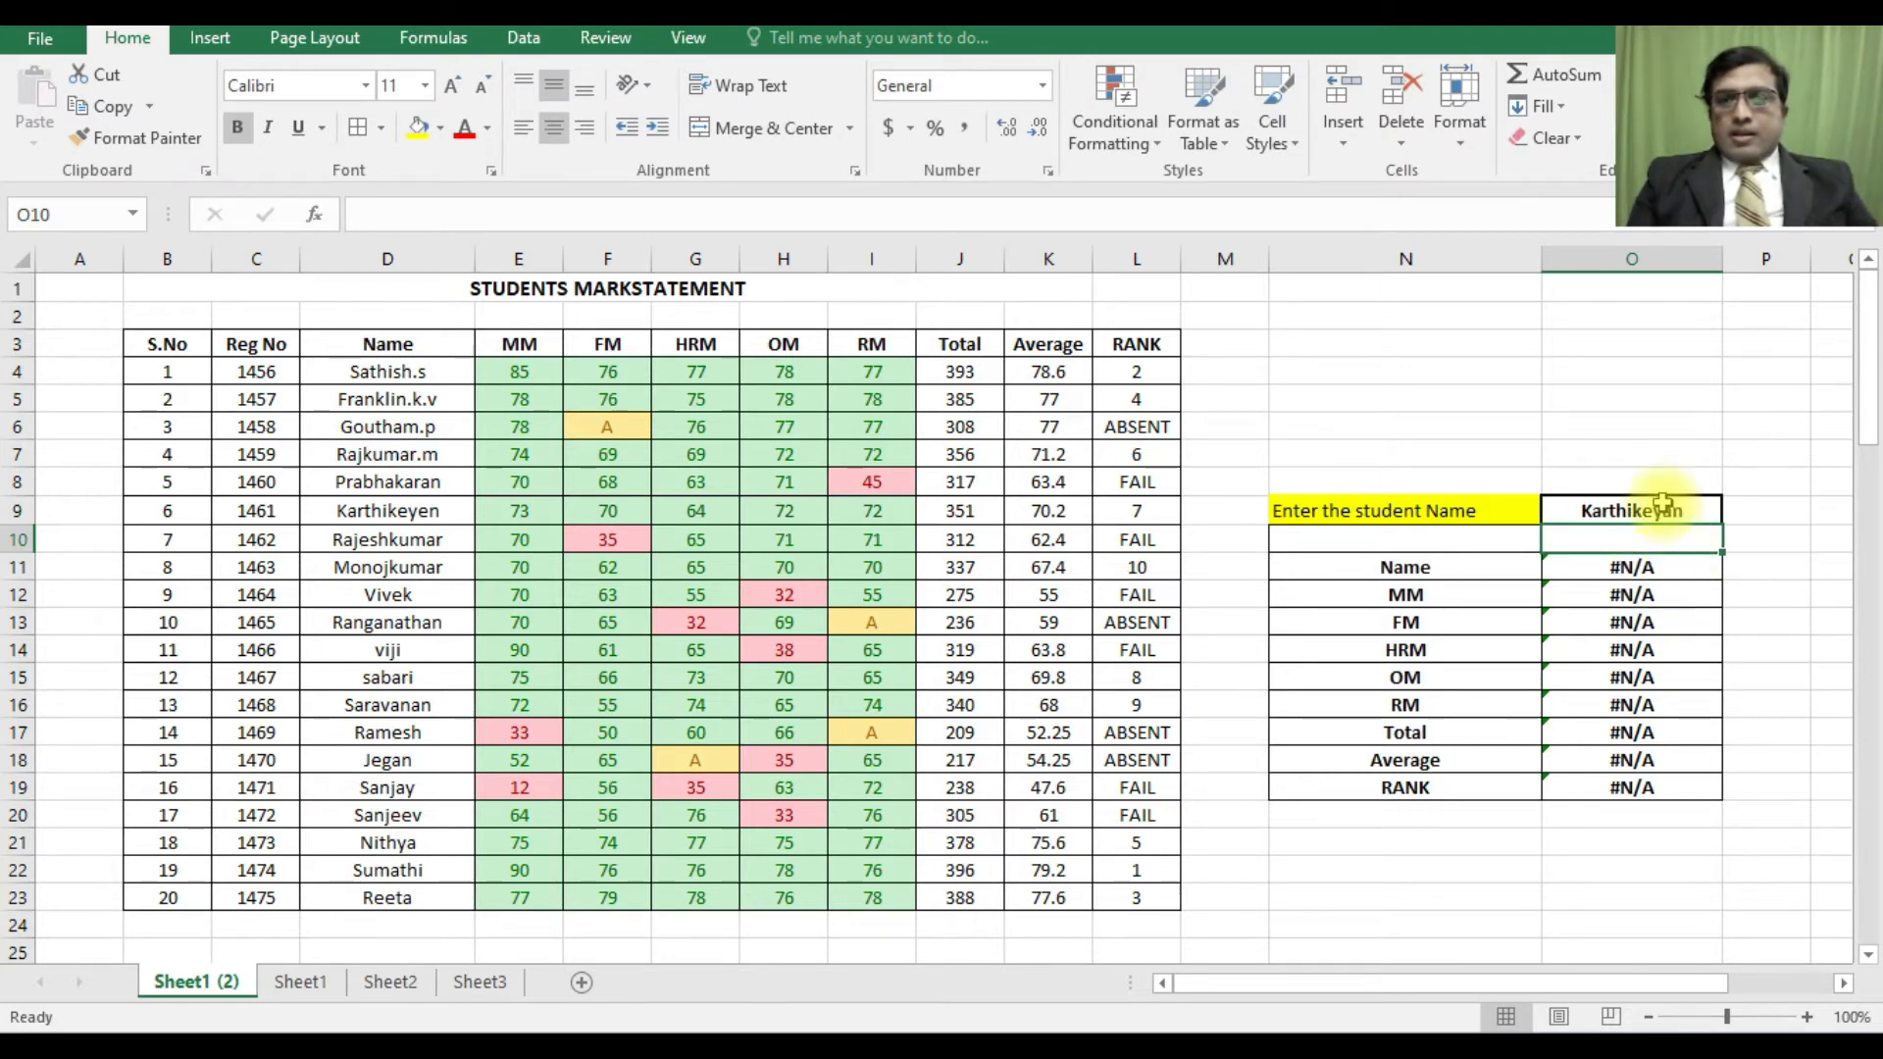
- Correct the ending of the student name in O9 to "en" to match the marks table, and review the results in O11:O19
double_click(1702, 511)
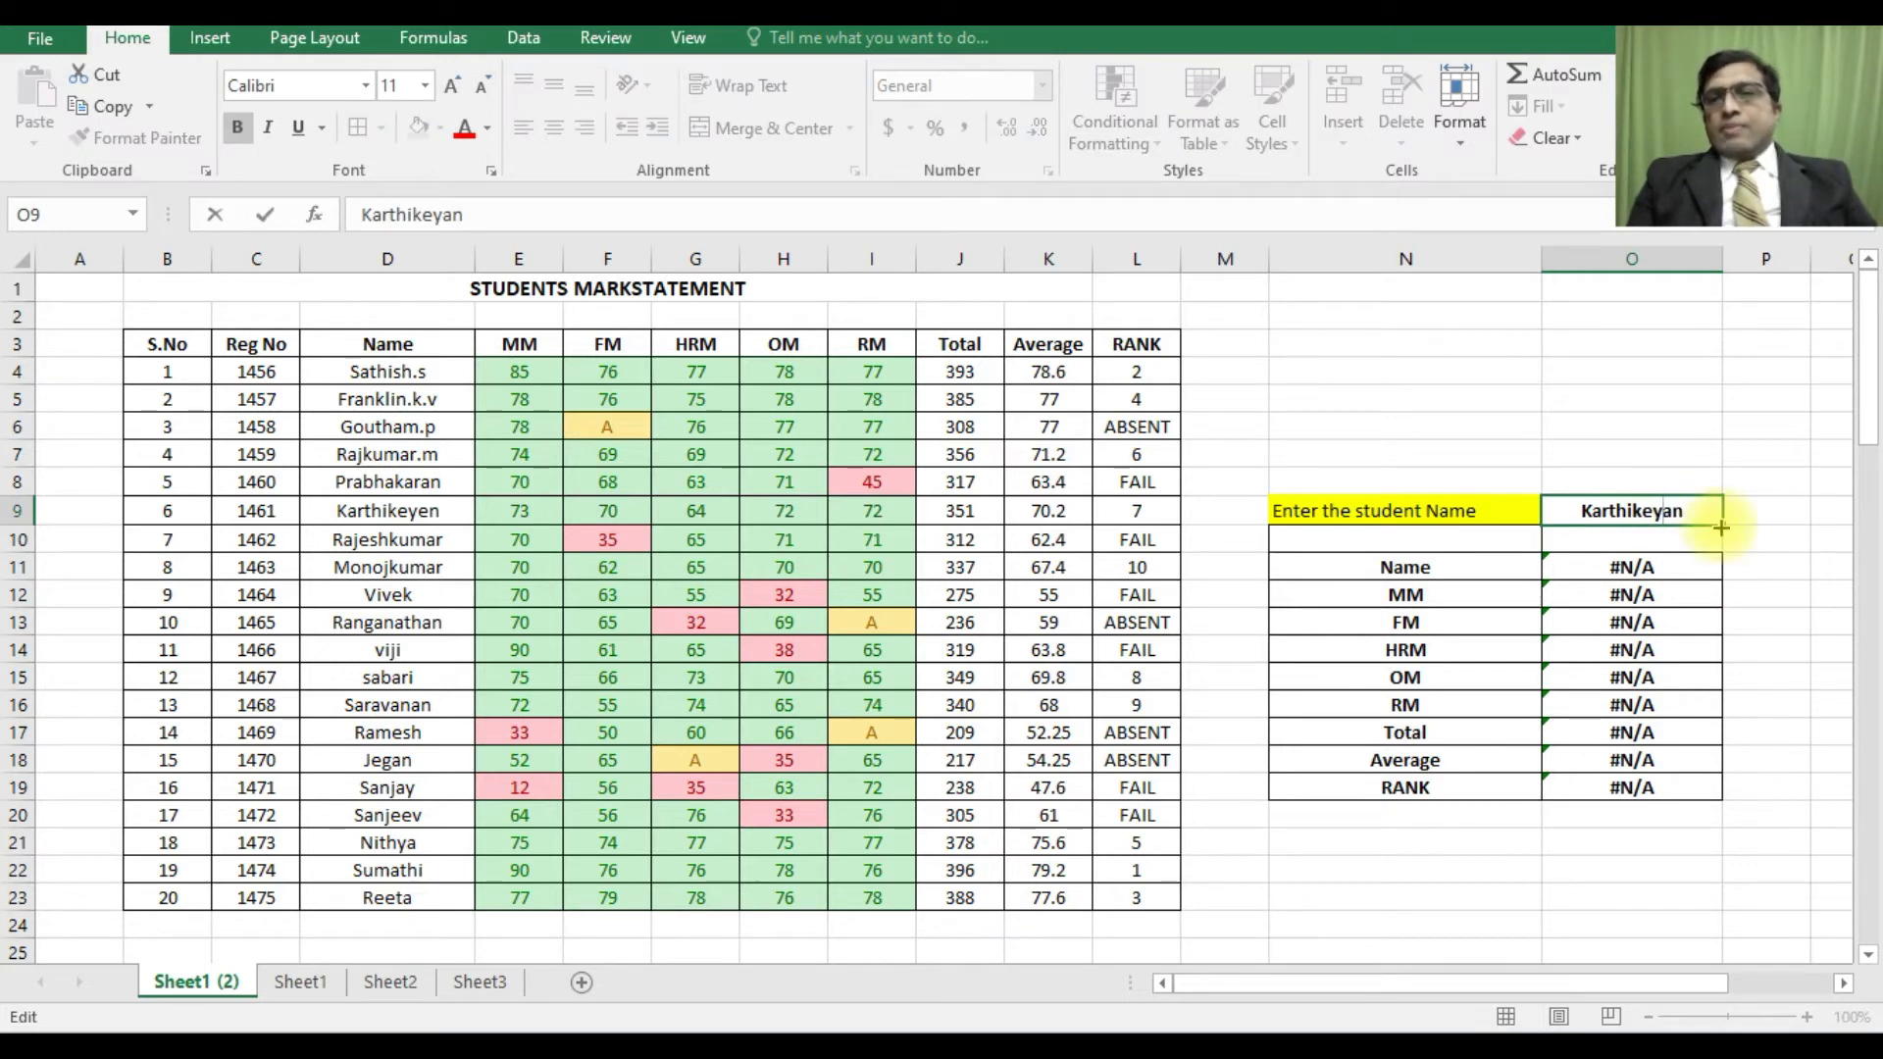
click(1665, 511)
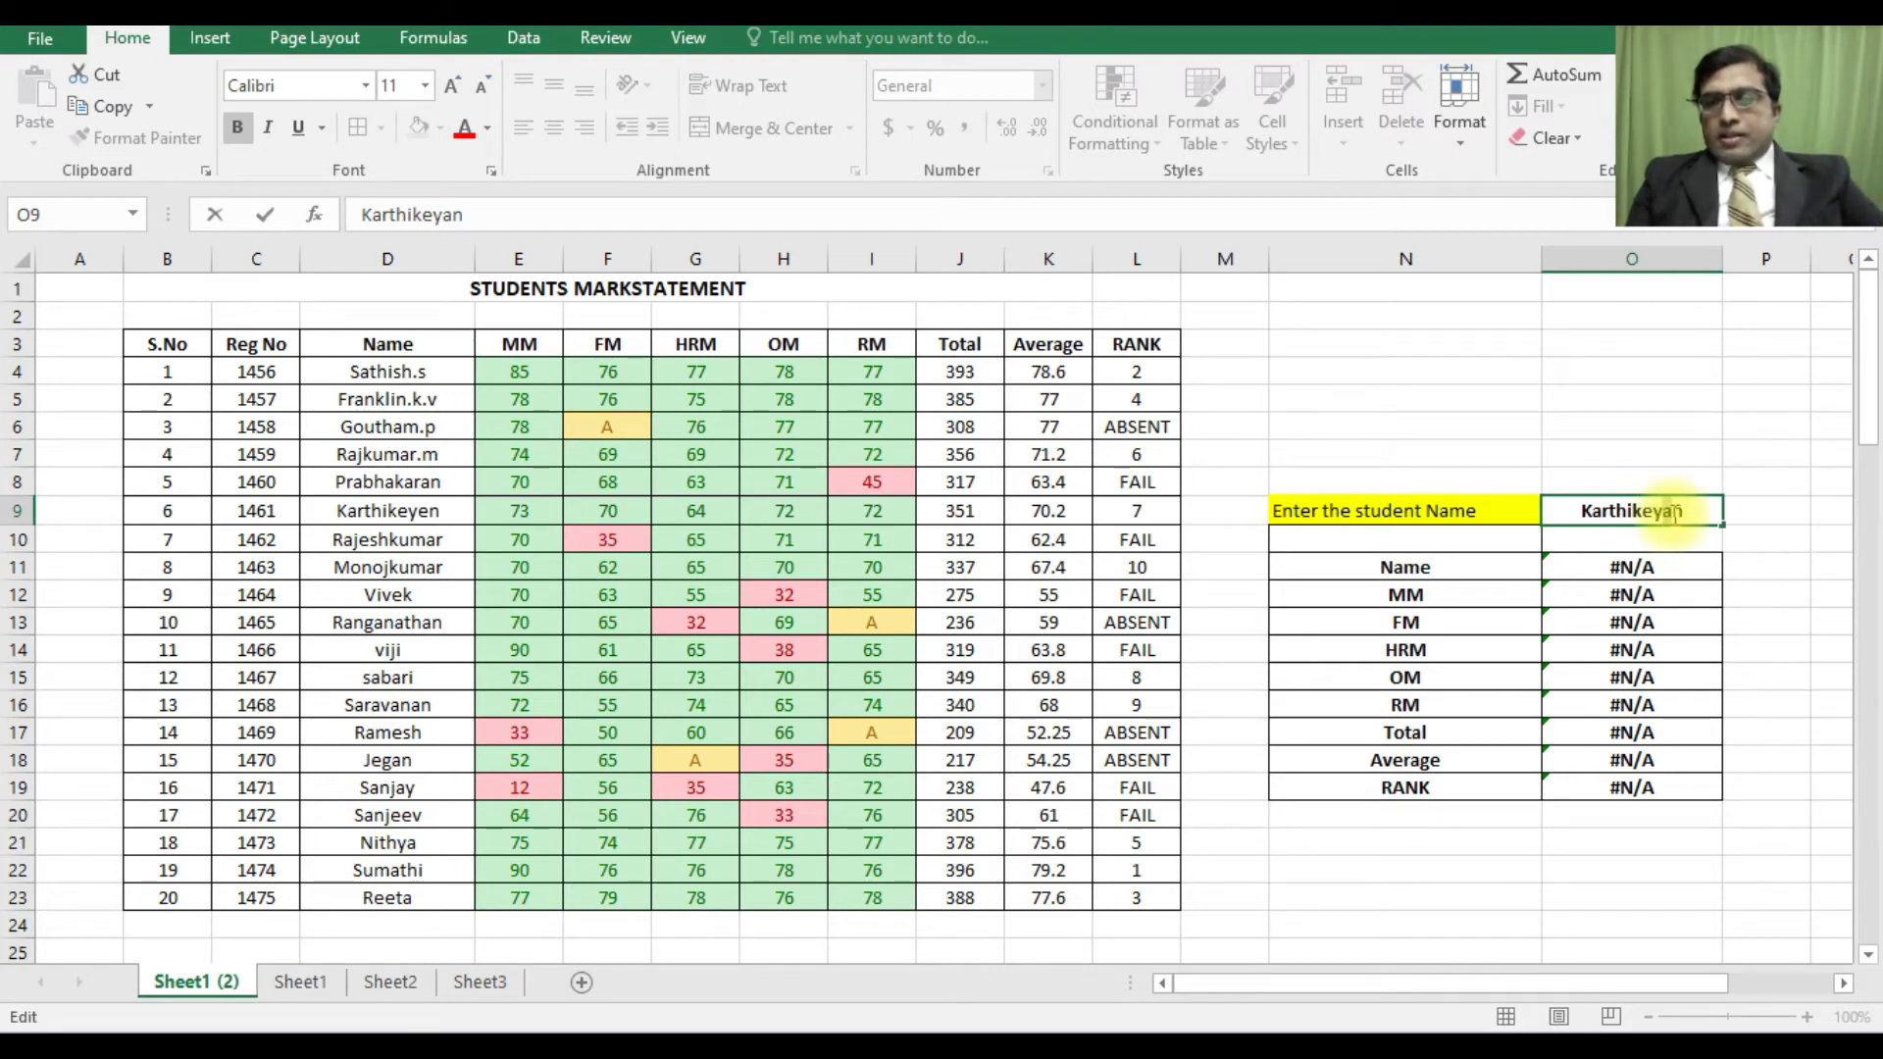
drag(1675, 514, 1673, 514)
text(e)
key(Return)
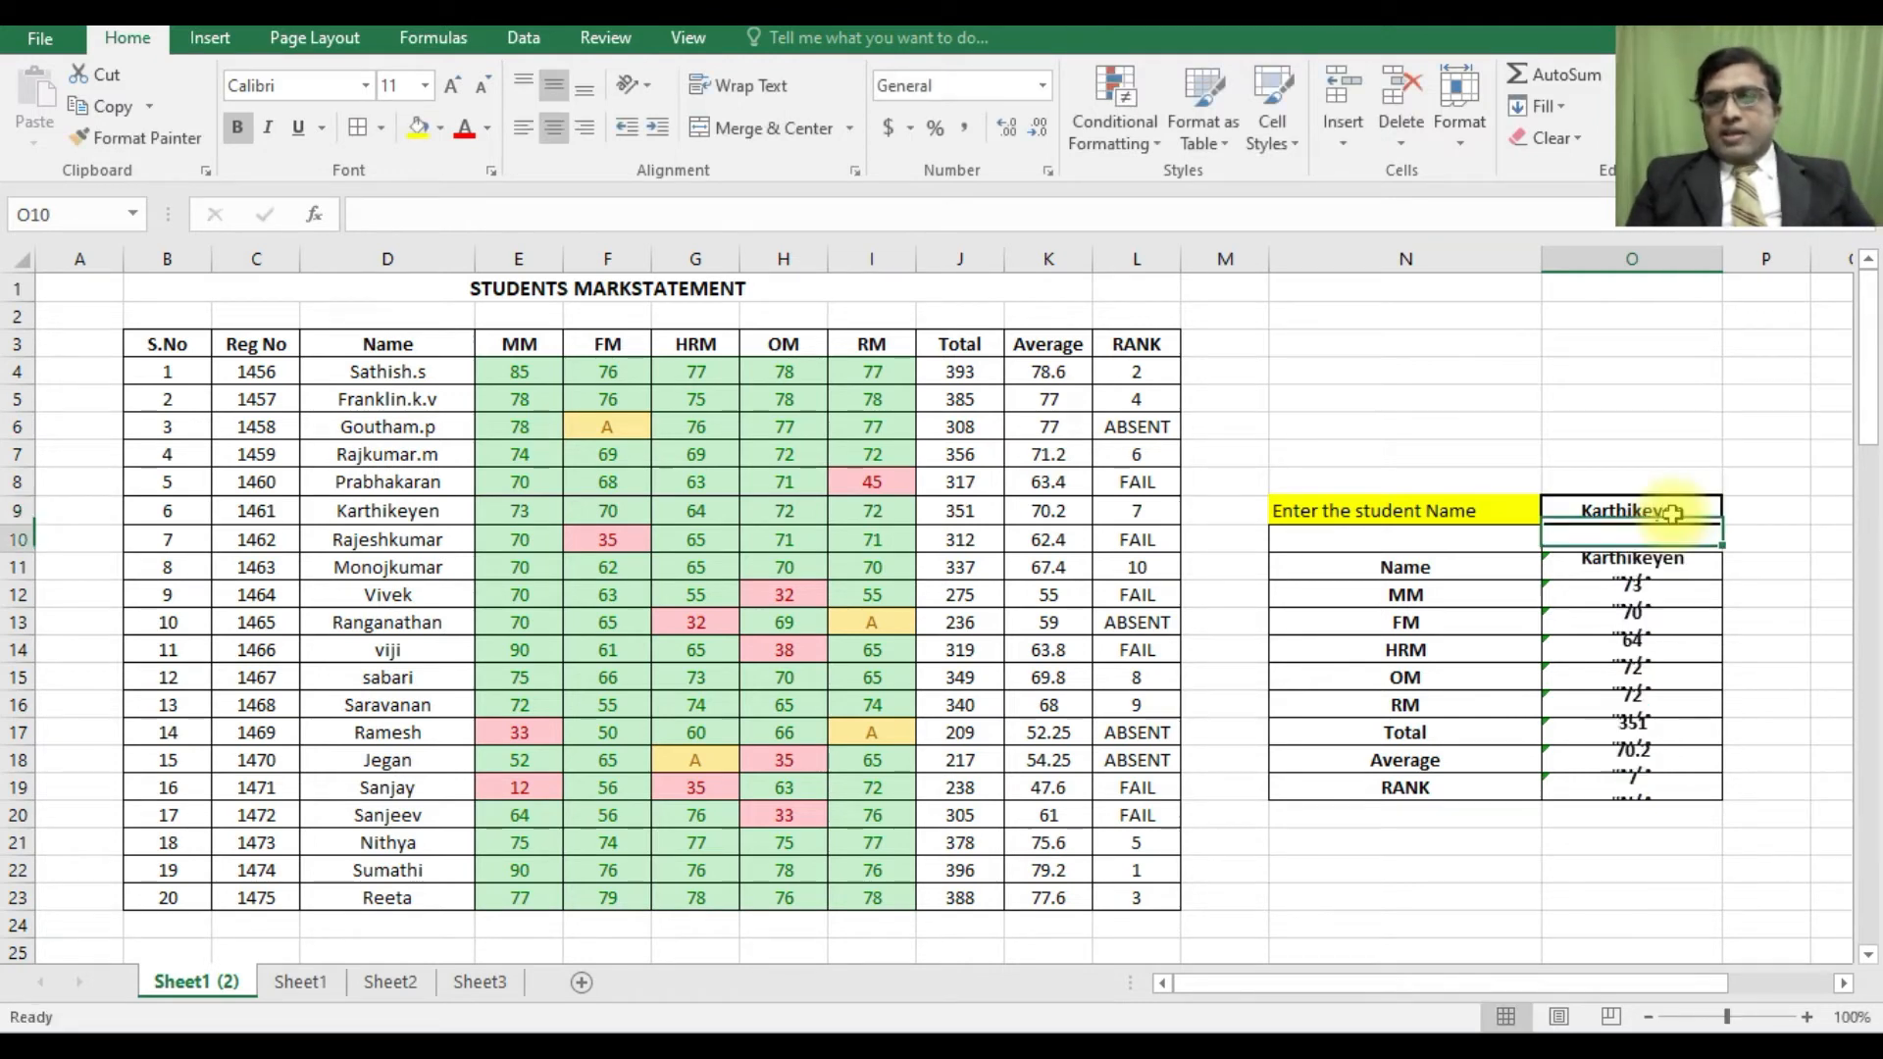
drag(1647, 567, 1679, 778)
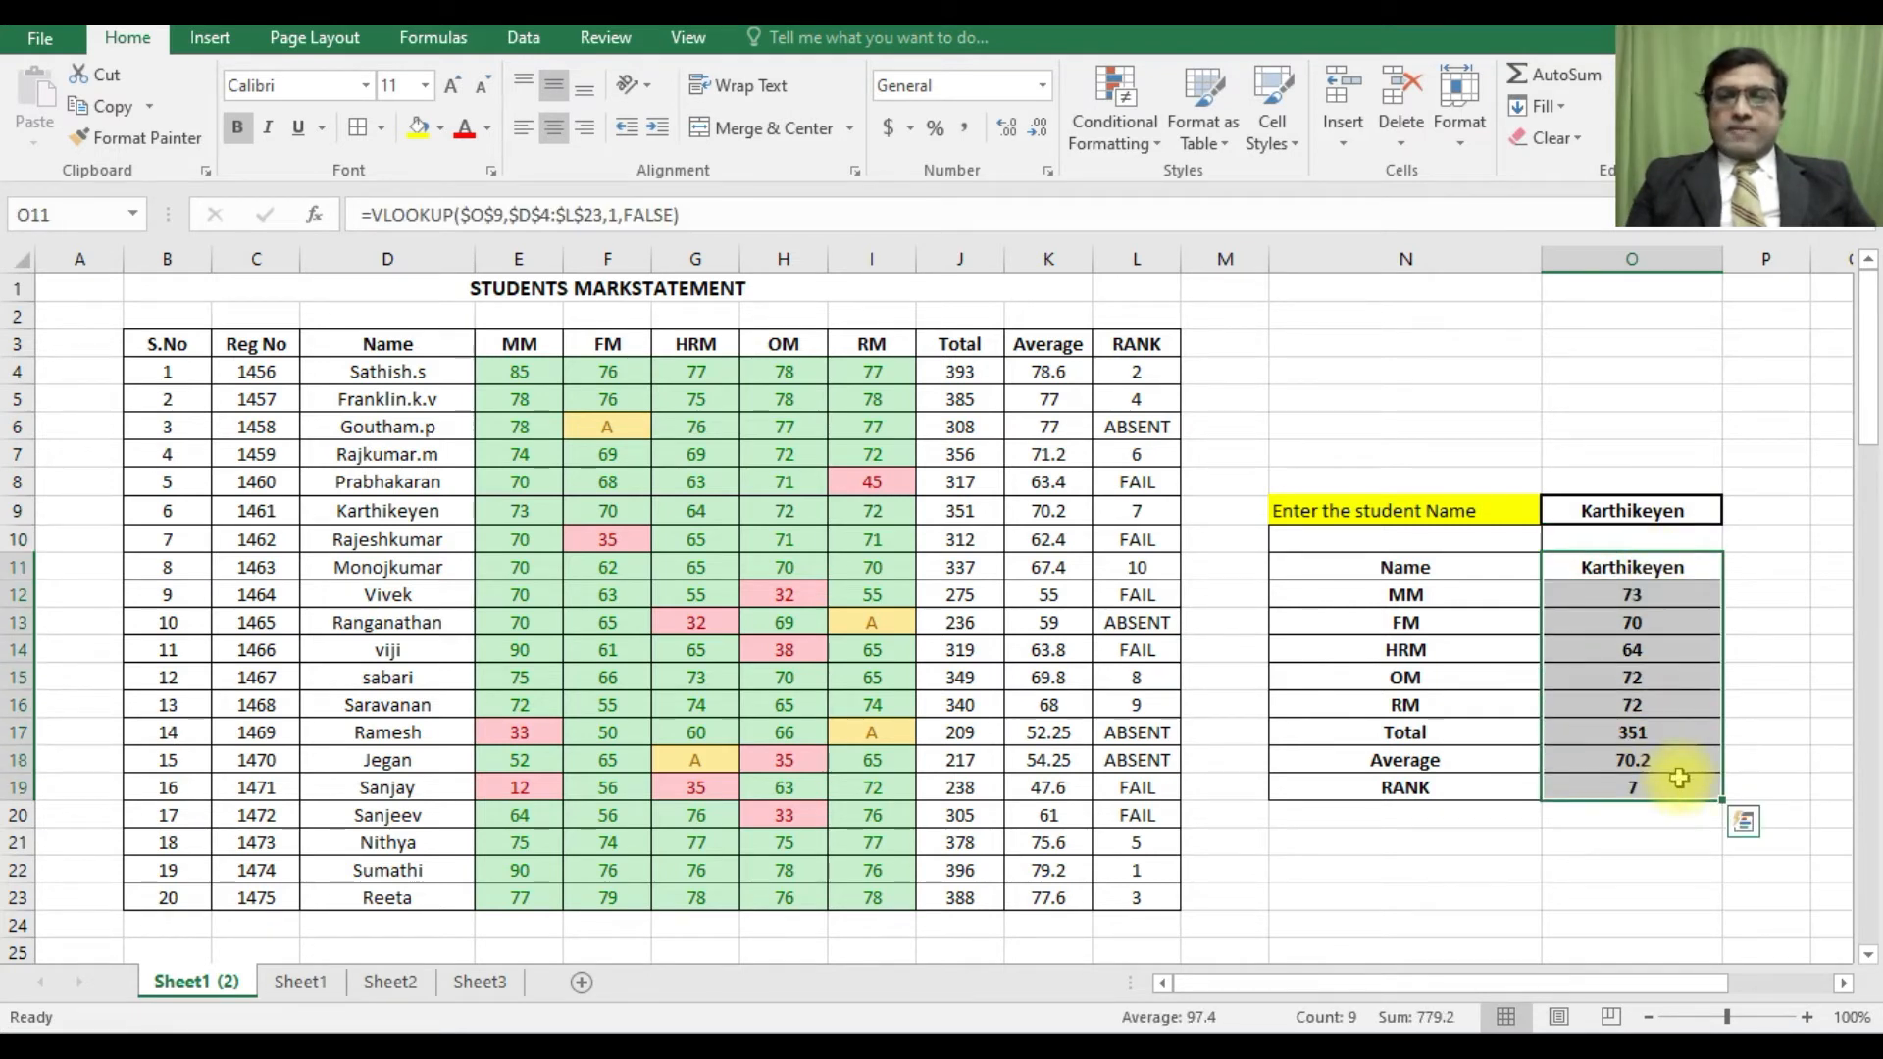
- Look up the student in row 22 by entering that student's full name in O9
click(1628, 512)
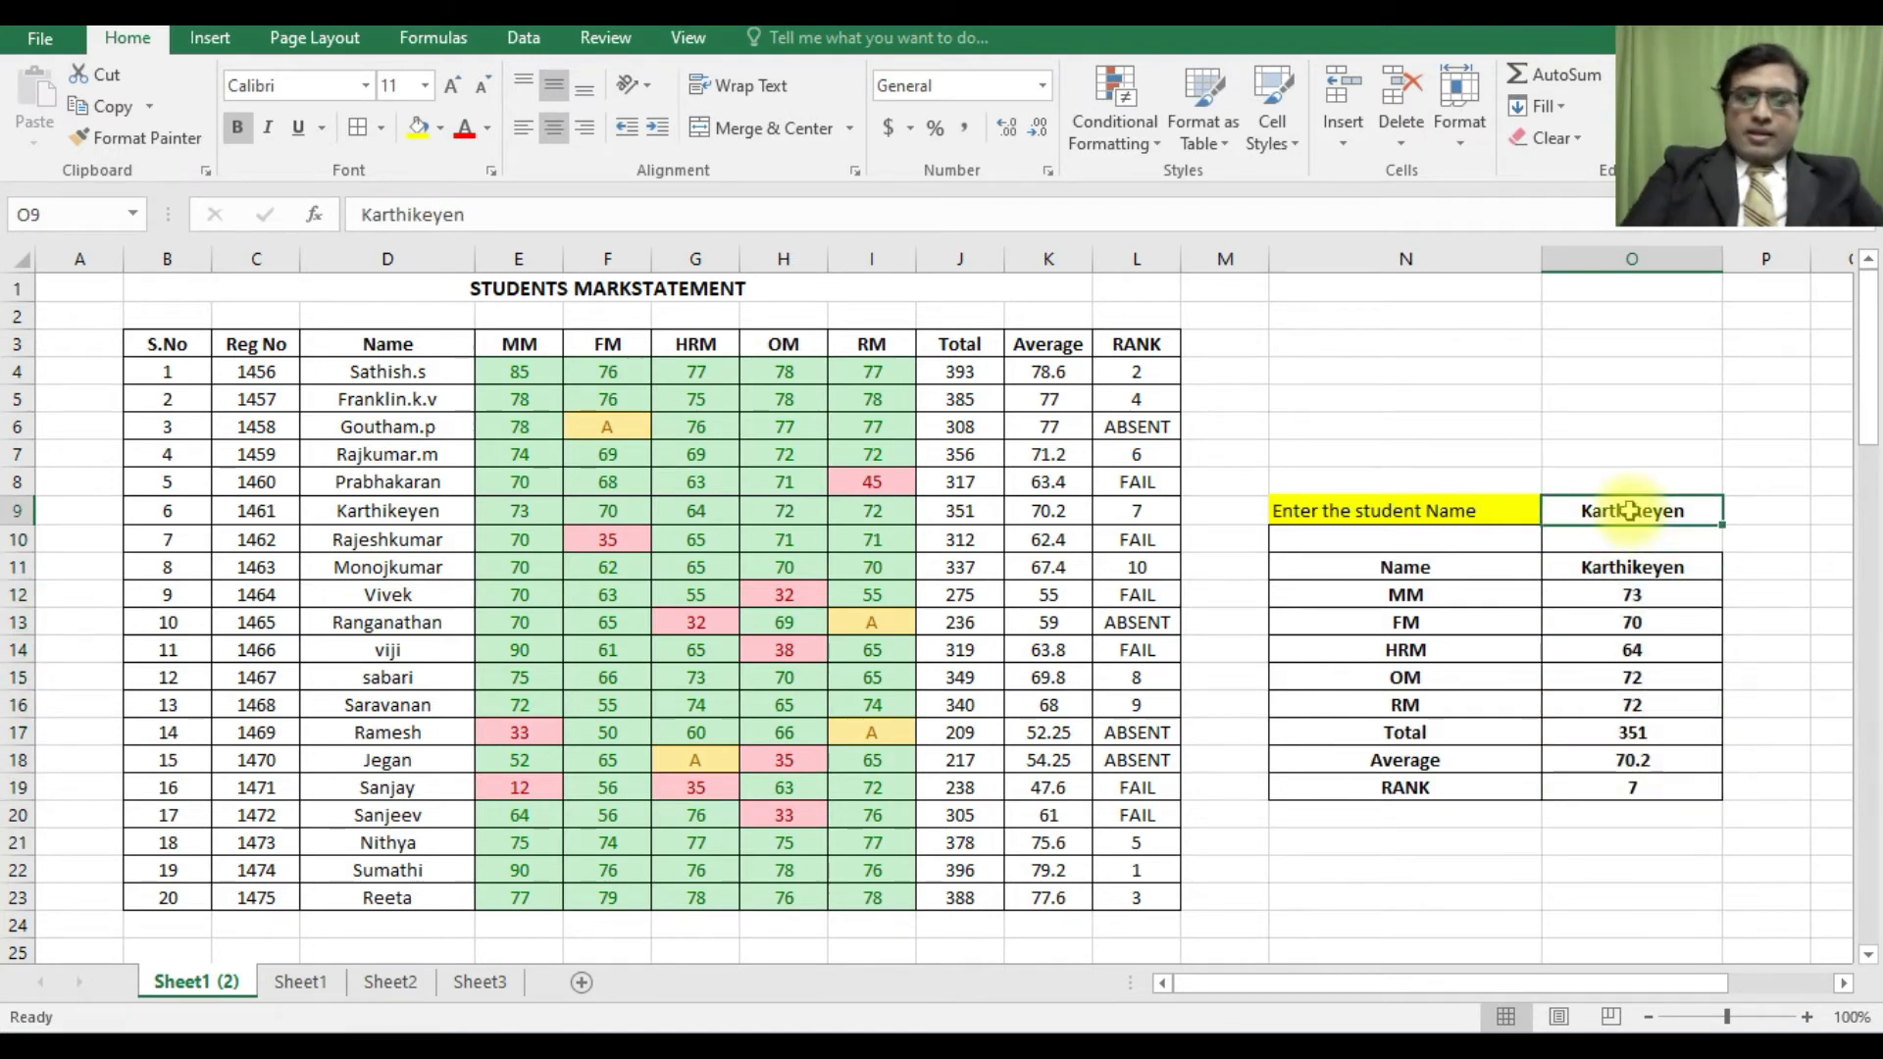
text(sumathi)
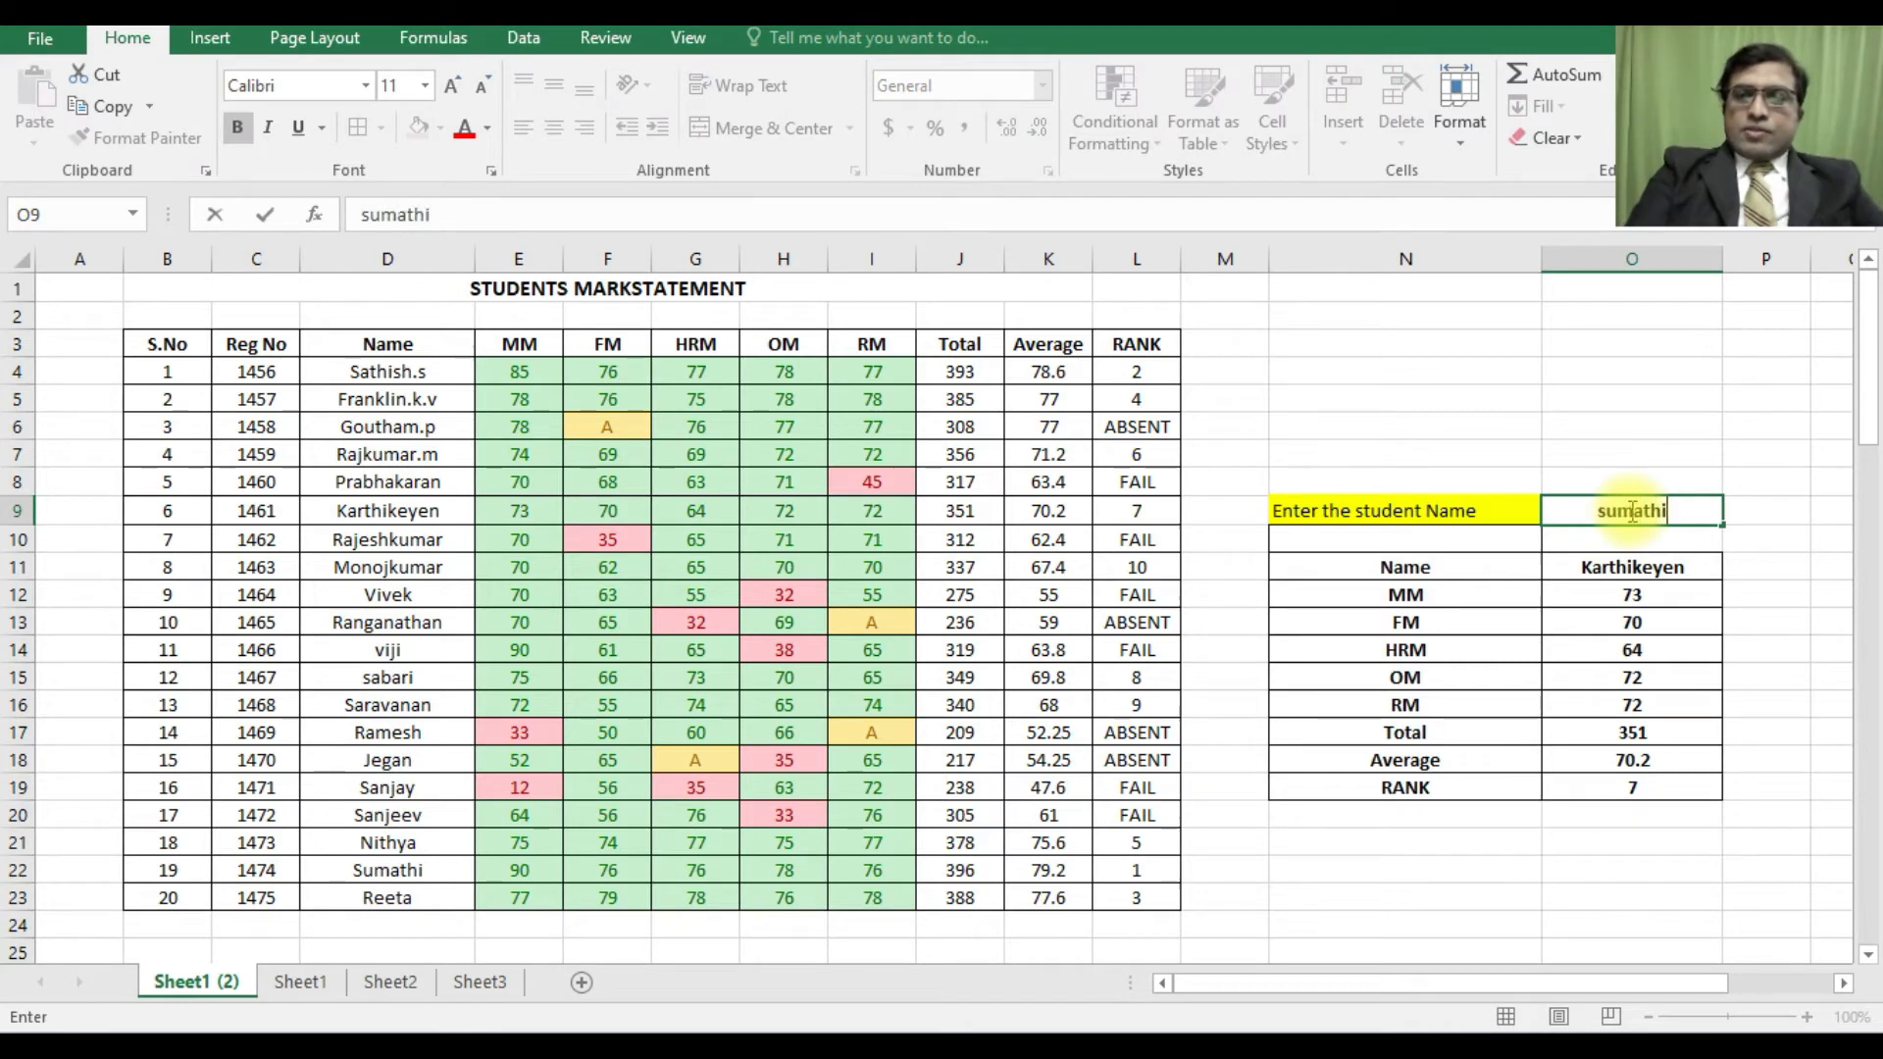
key(Return)
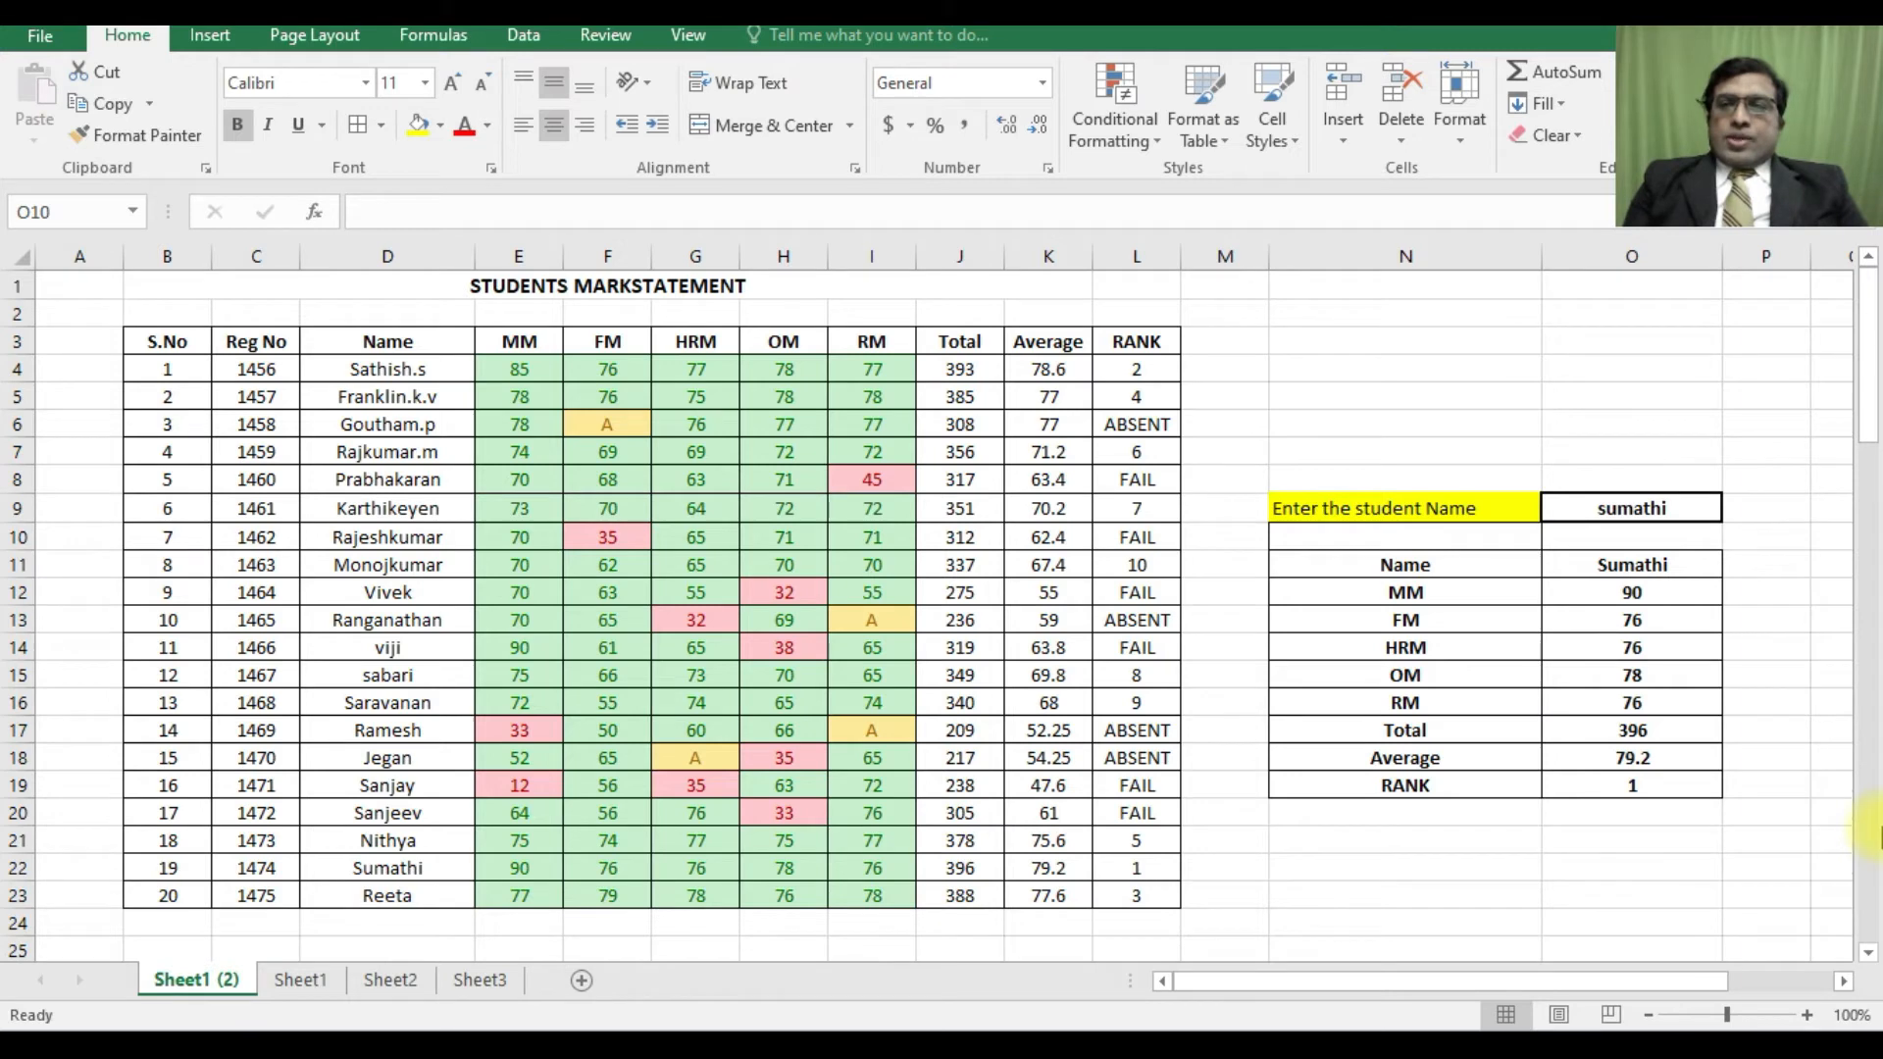
- Inspect the name cell O9 and the arguments of the VLOOKUP formula in O11
click(1630, 510)
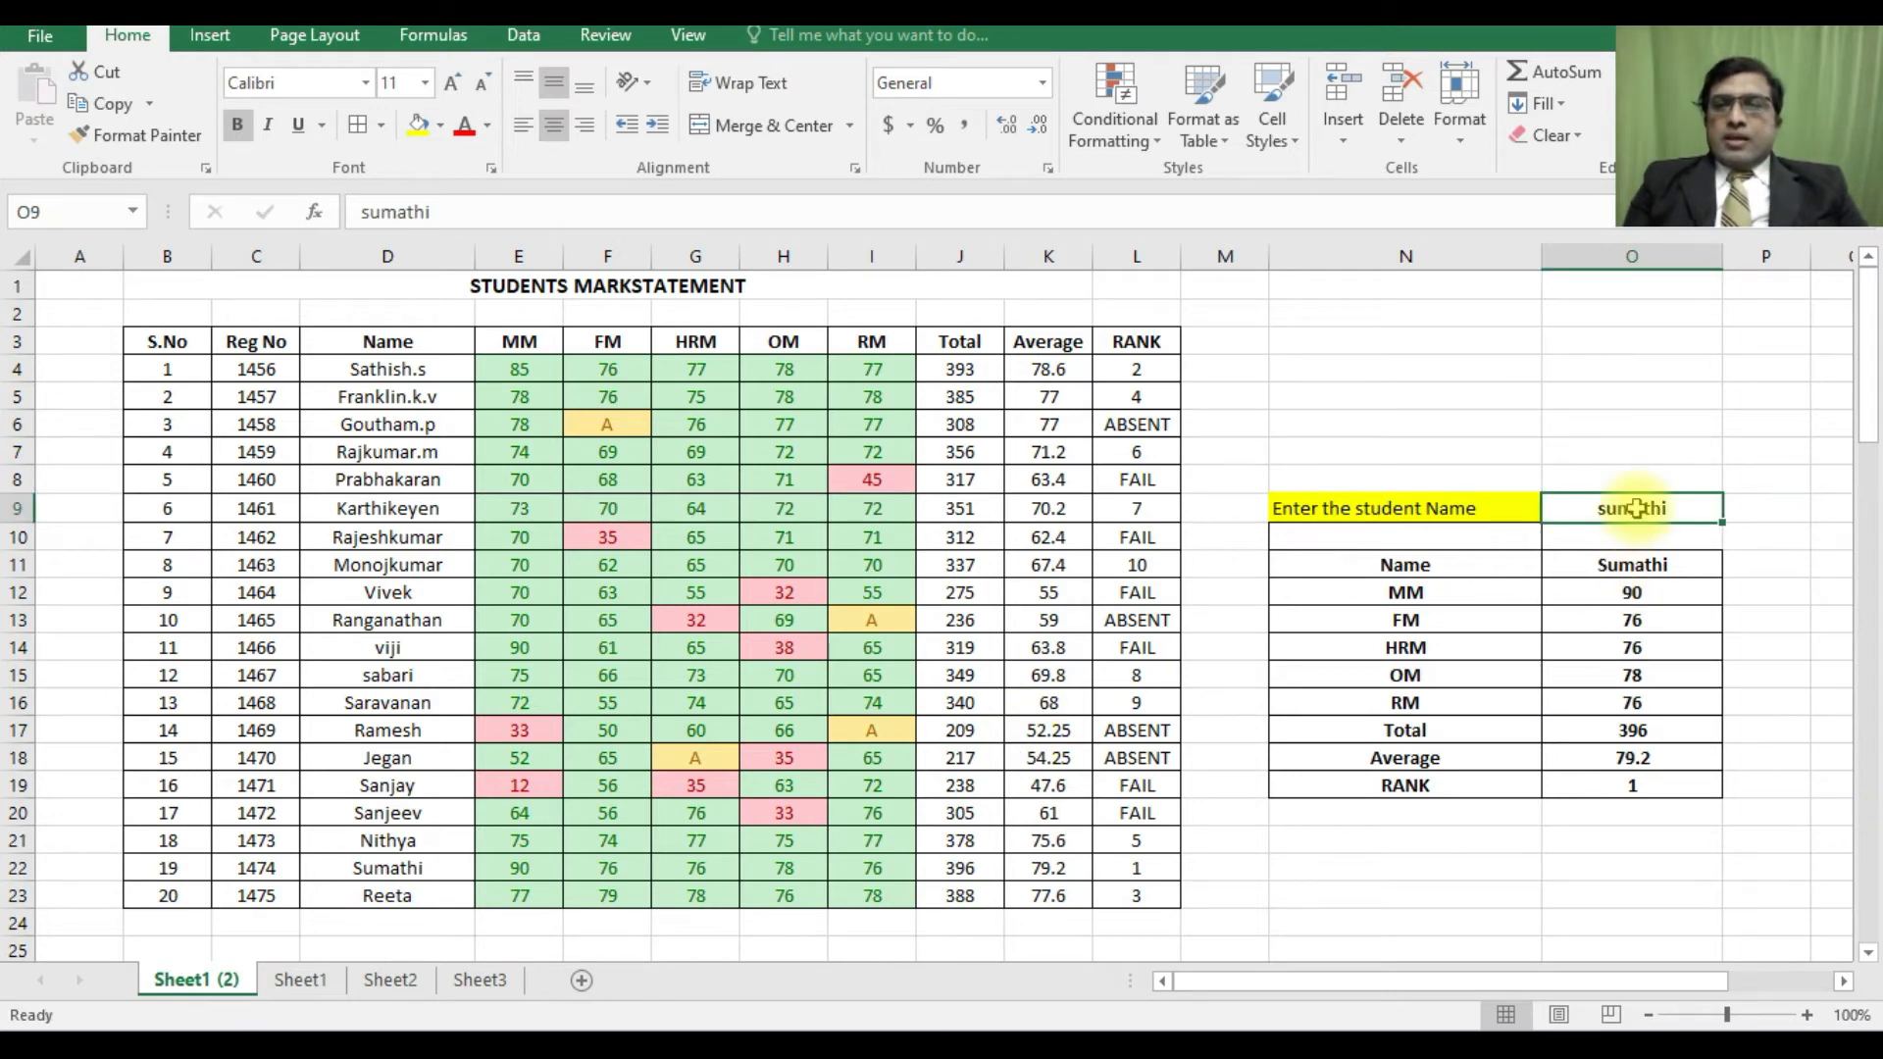
double_click(1630, 565)
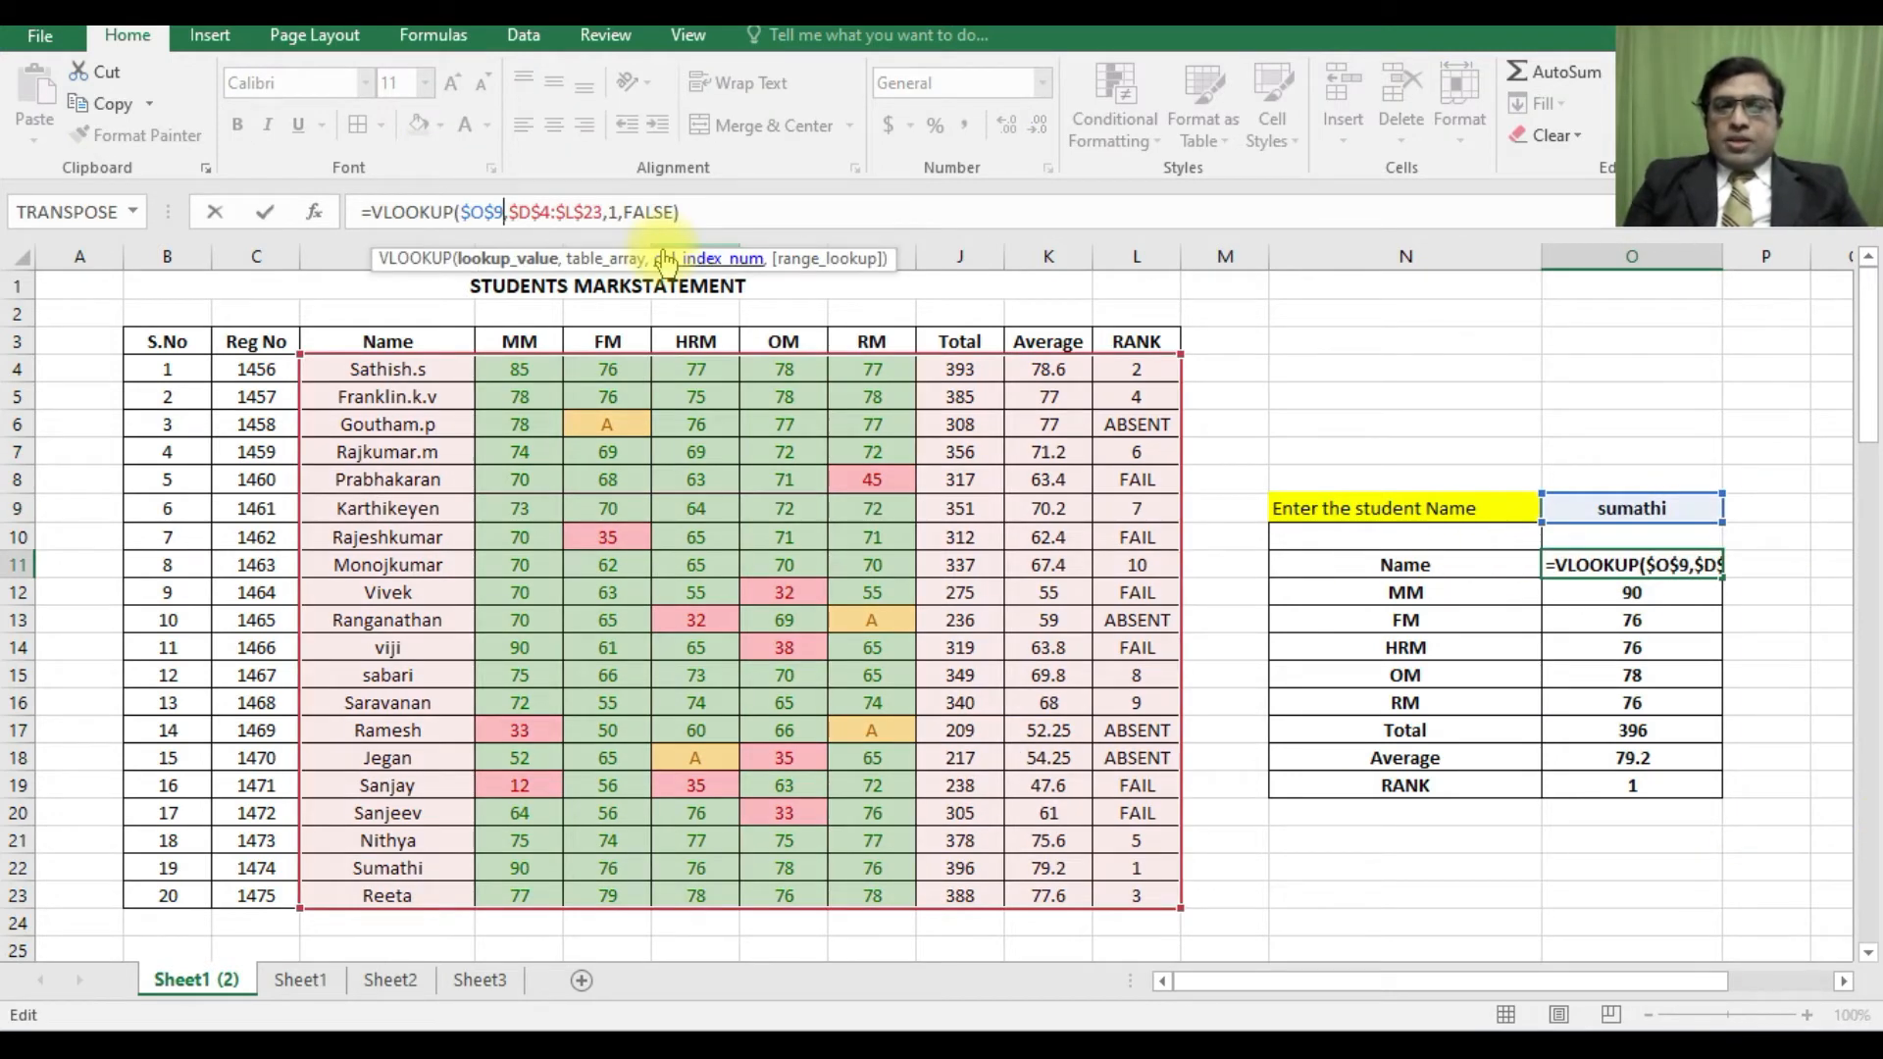
click(1631, 397)
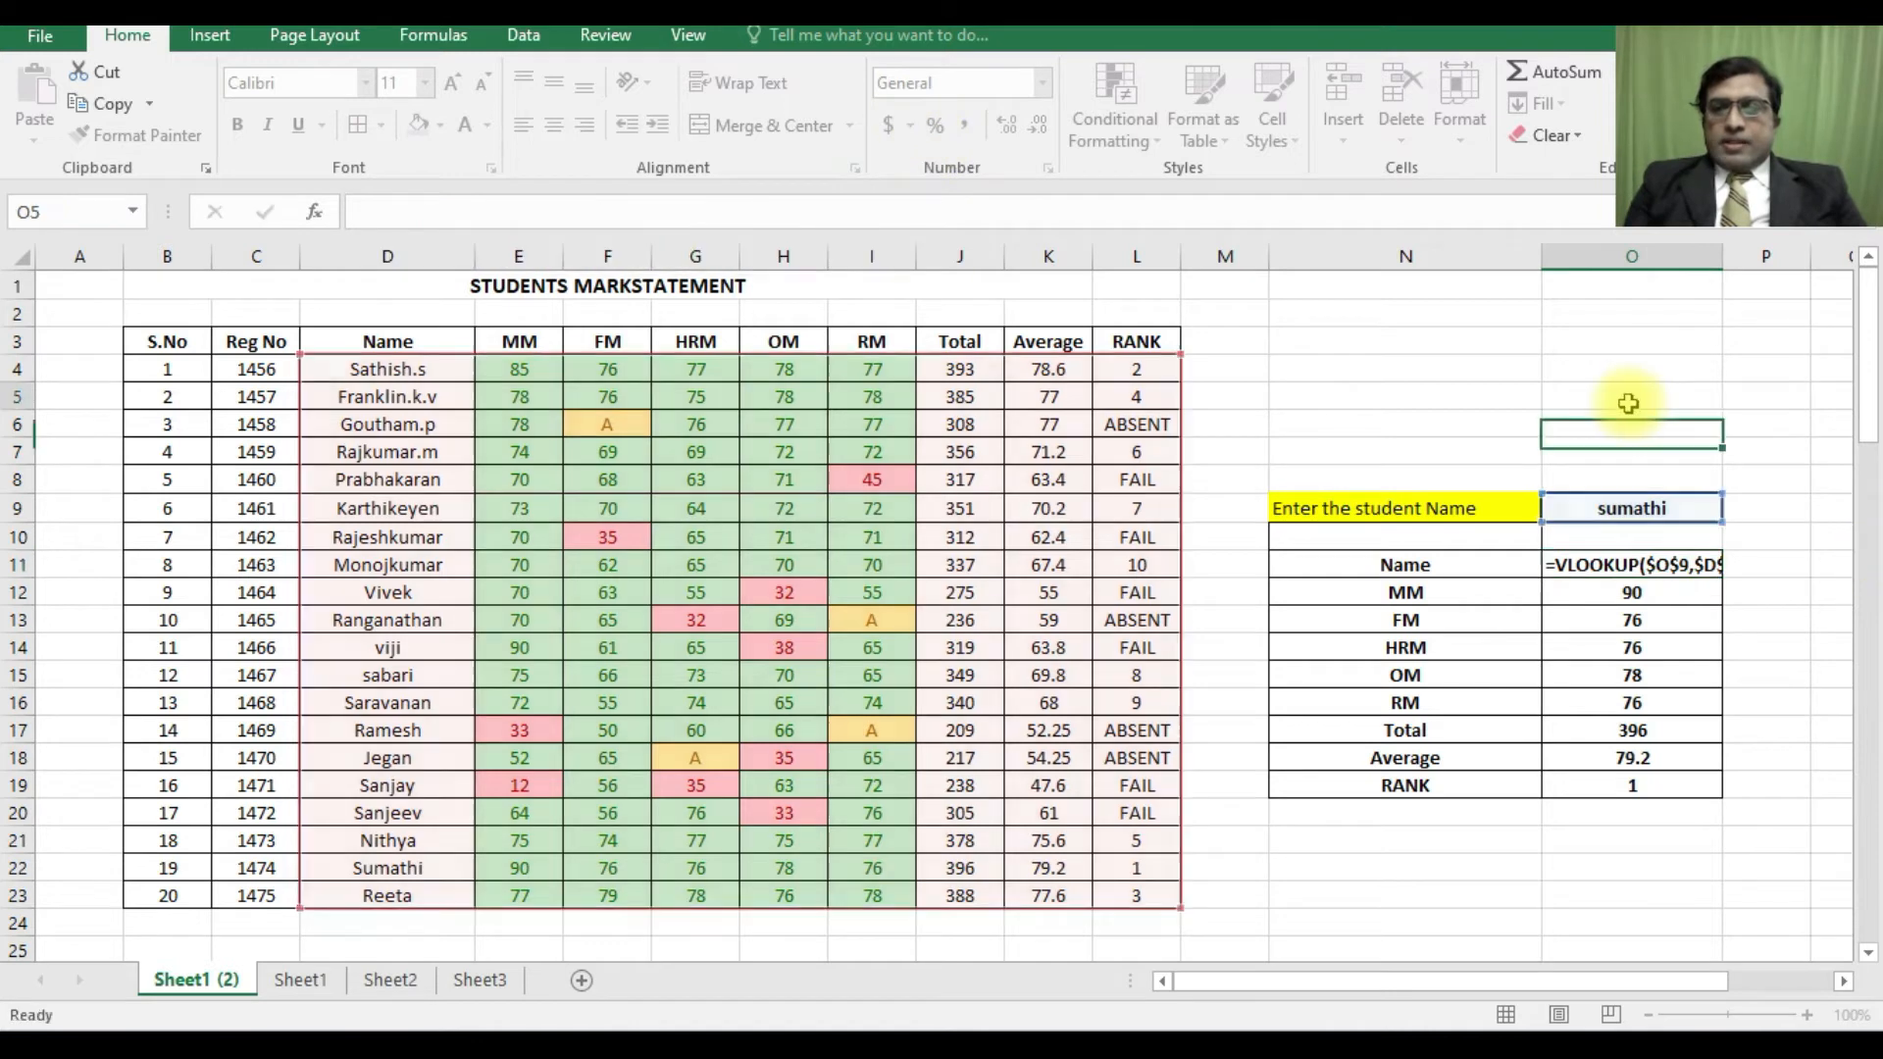
- Replace the student name in O9 with the partial name "sum"
click(1633, 509)
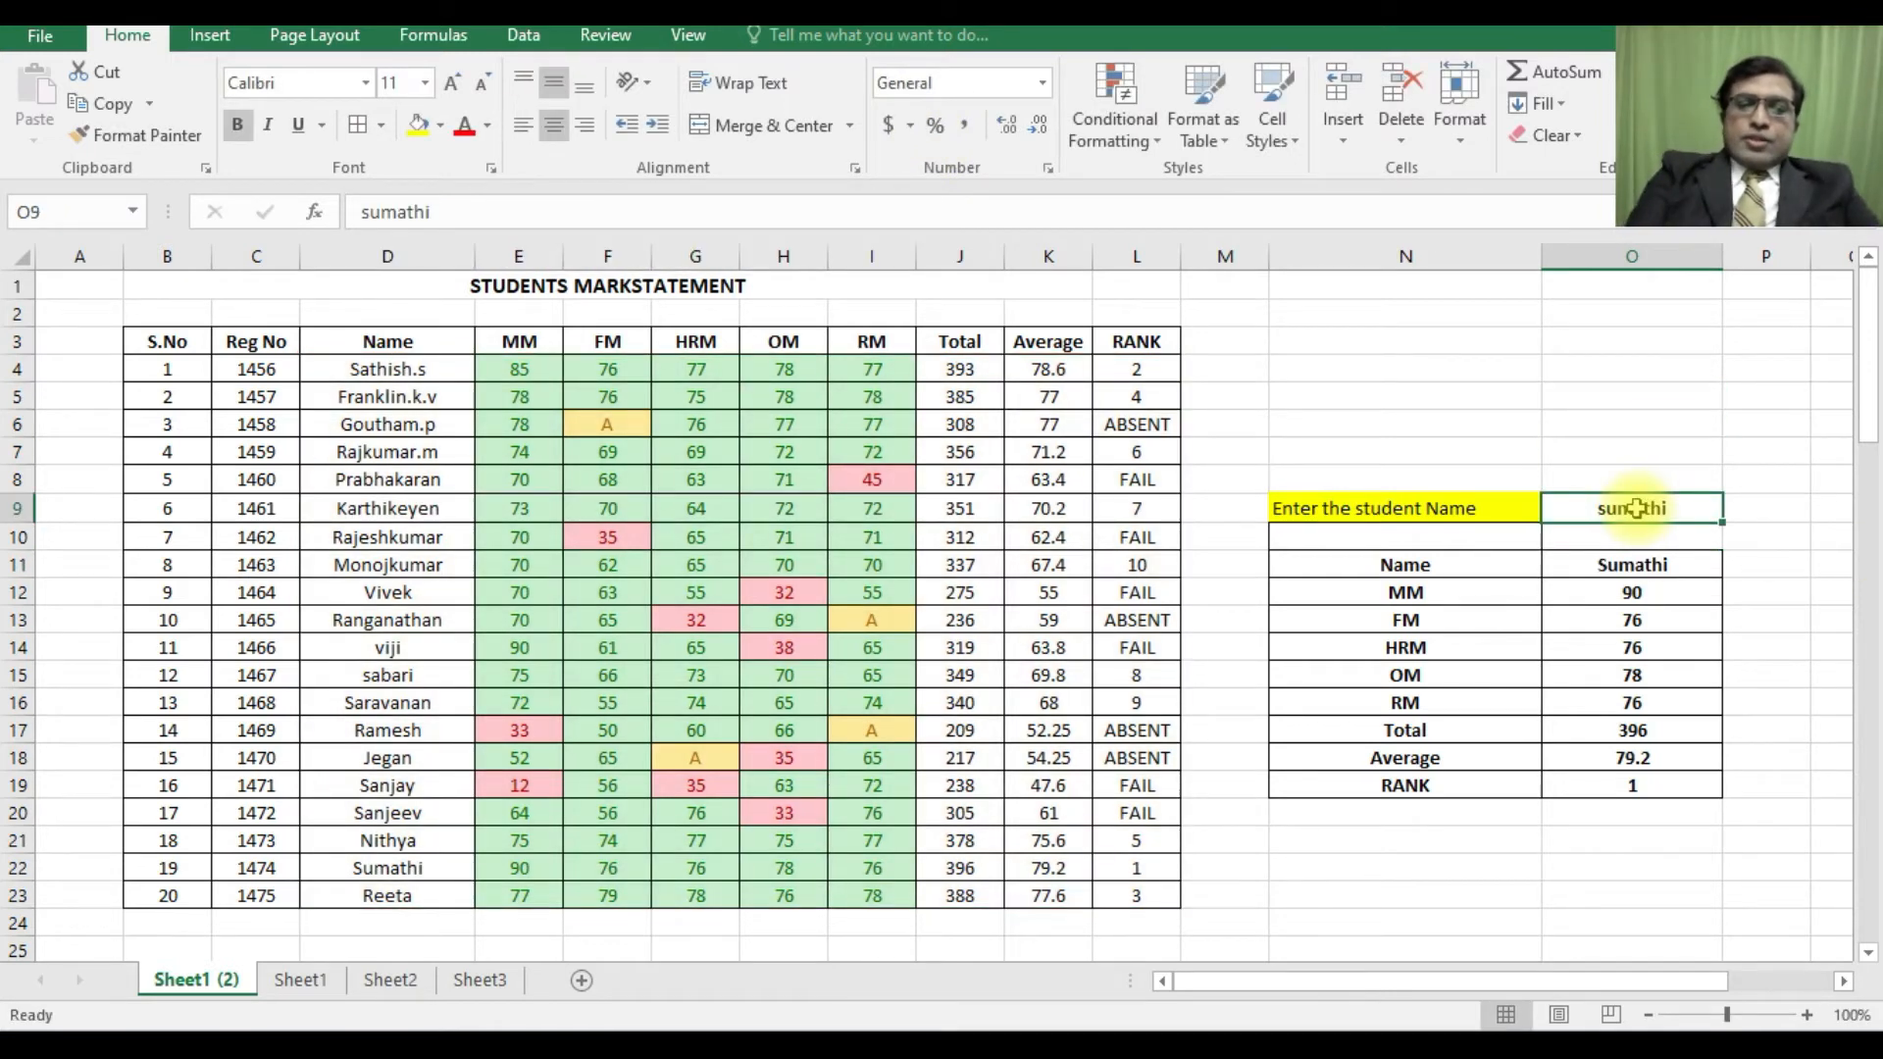
text(sum)
key(Return)
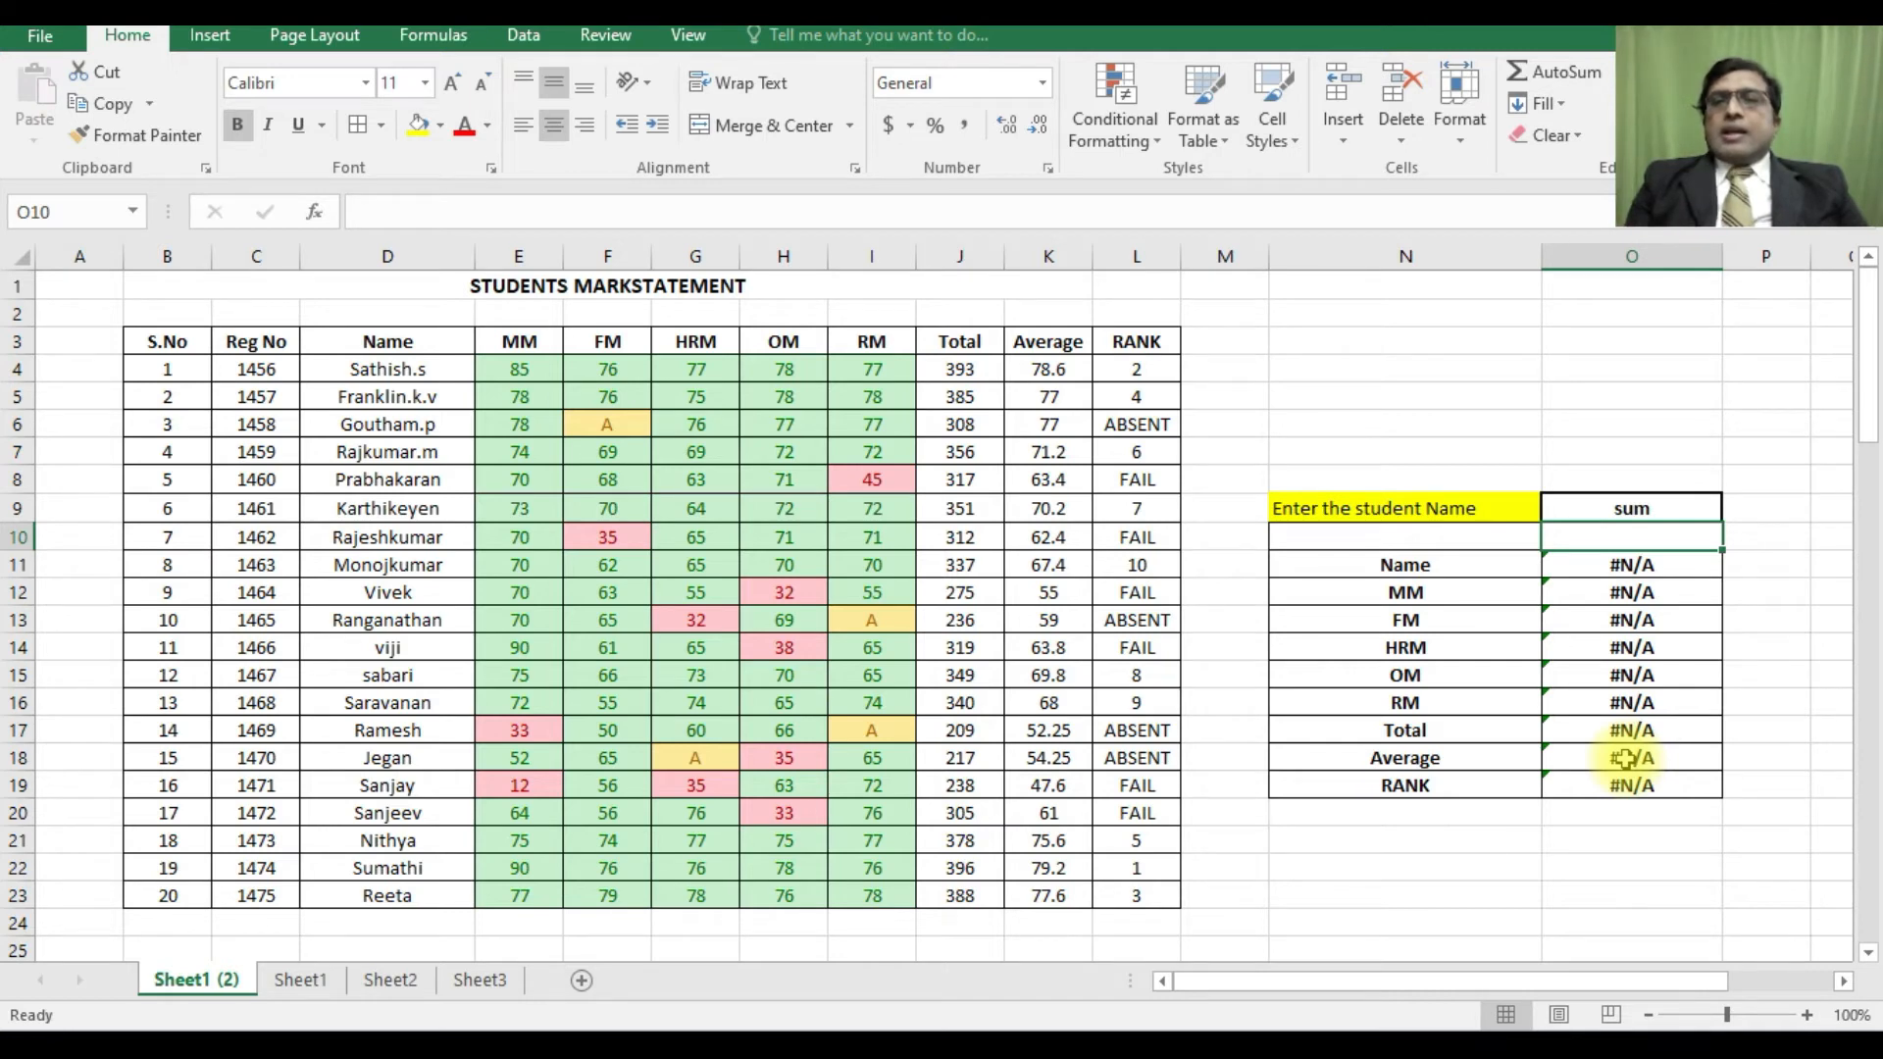
- Append the wildcard &"*" to the lookup value in O11, making the formula =VLOOKUP($O$9&"*",$D$4:$L$23,1,FALSE)
click(1662, 567)
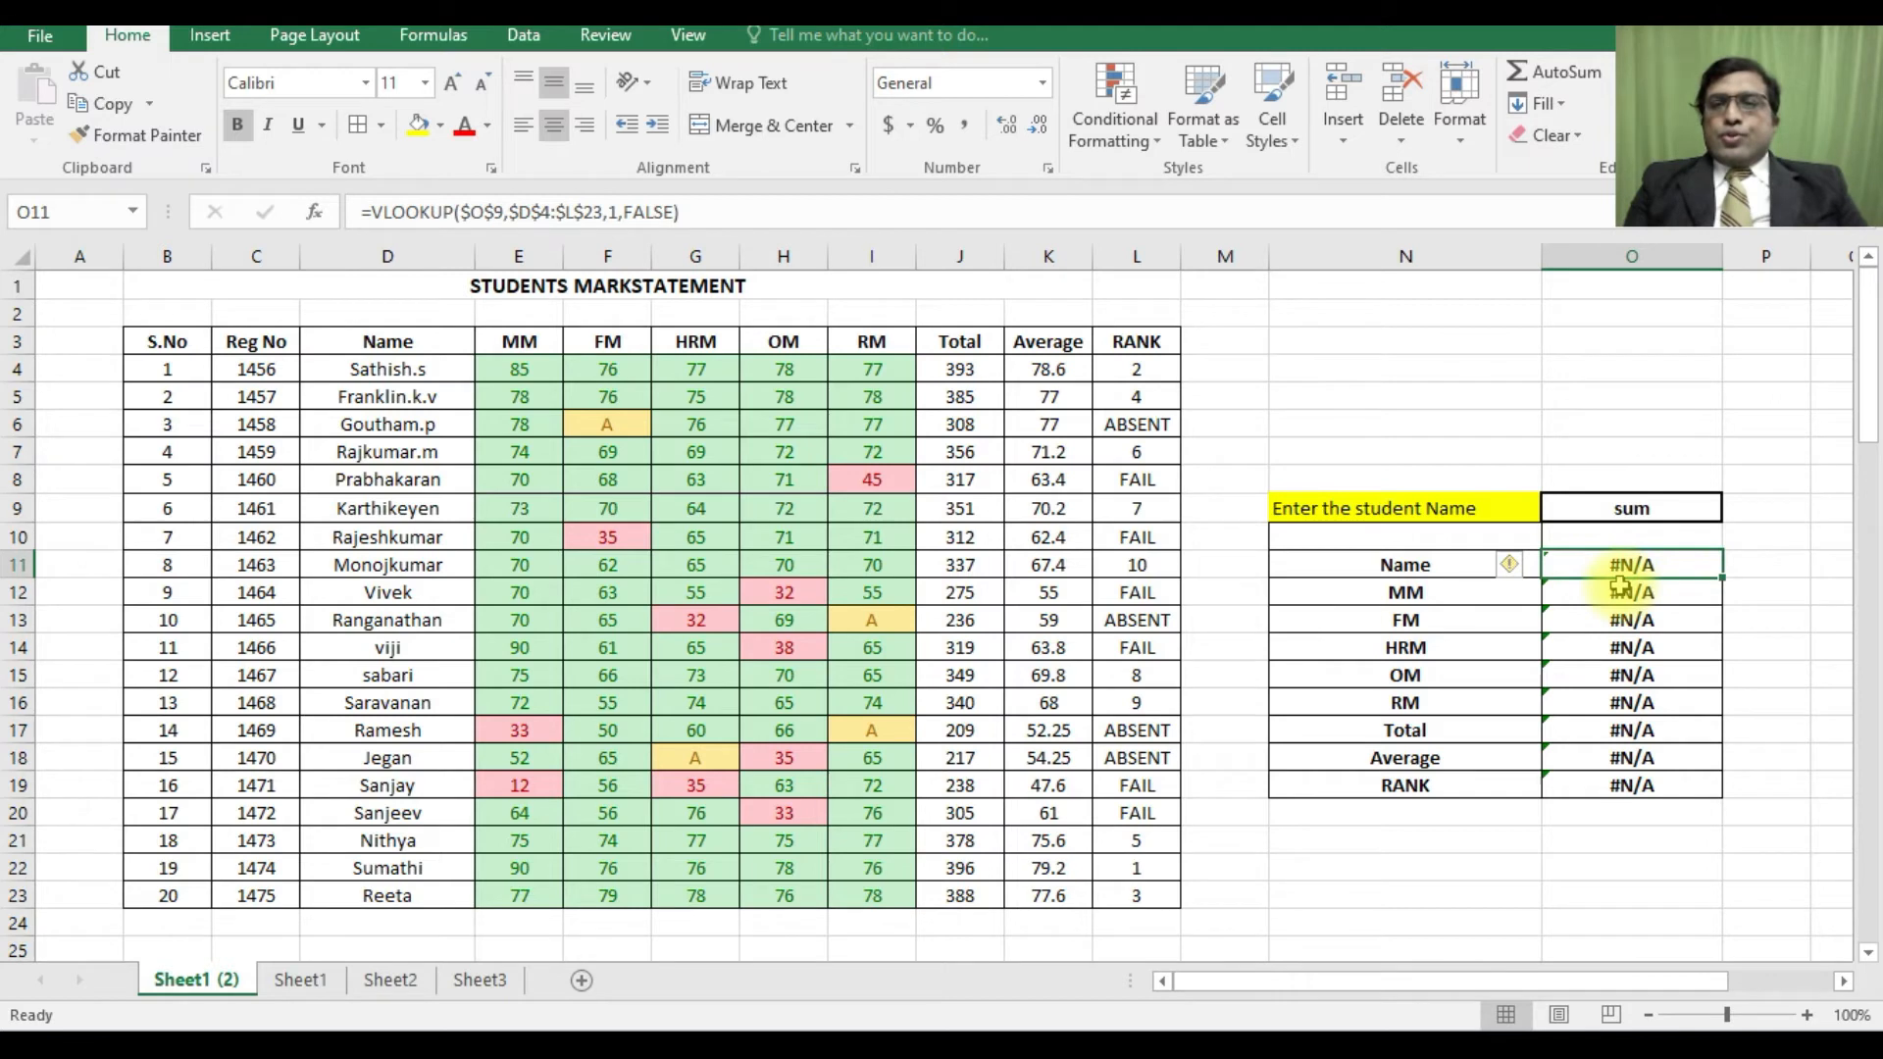
click(503, 217)
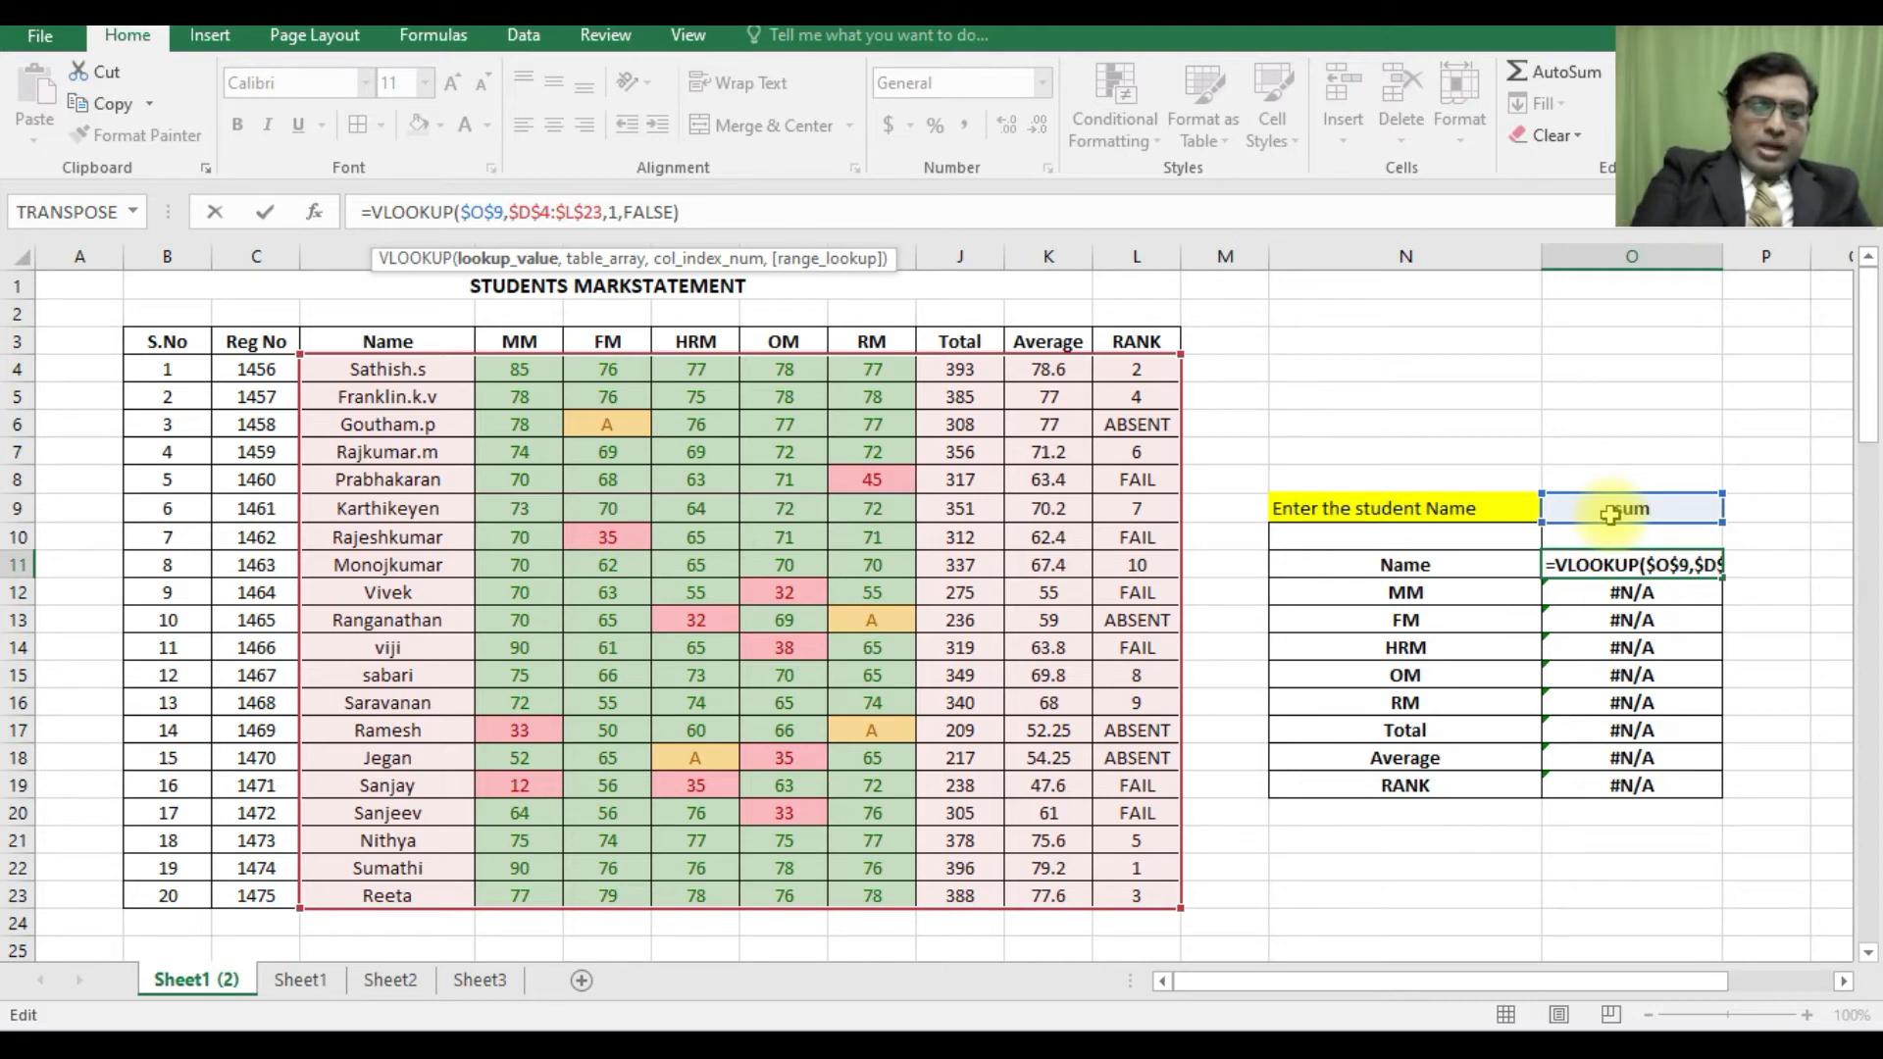
text(&)
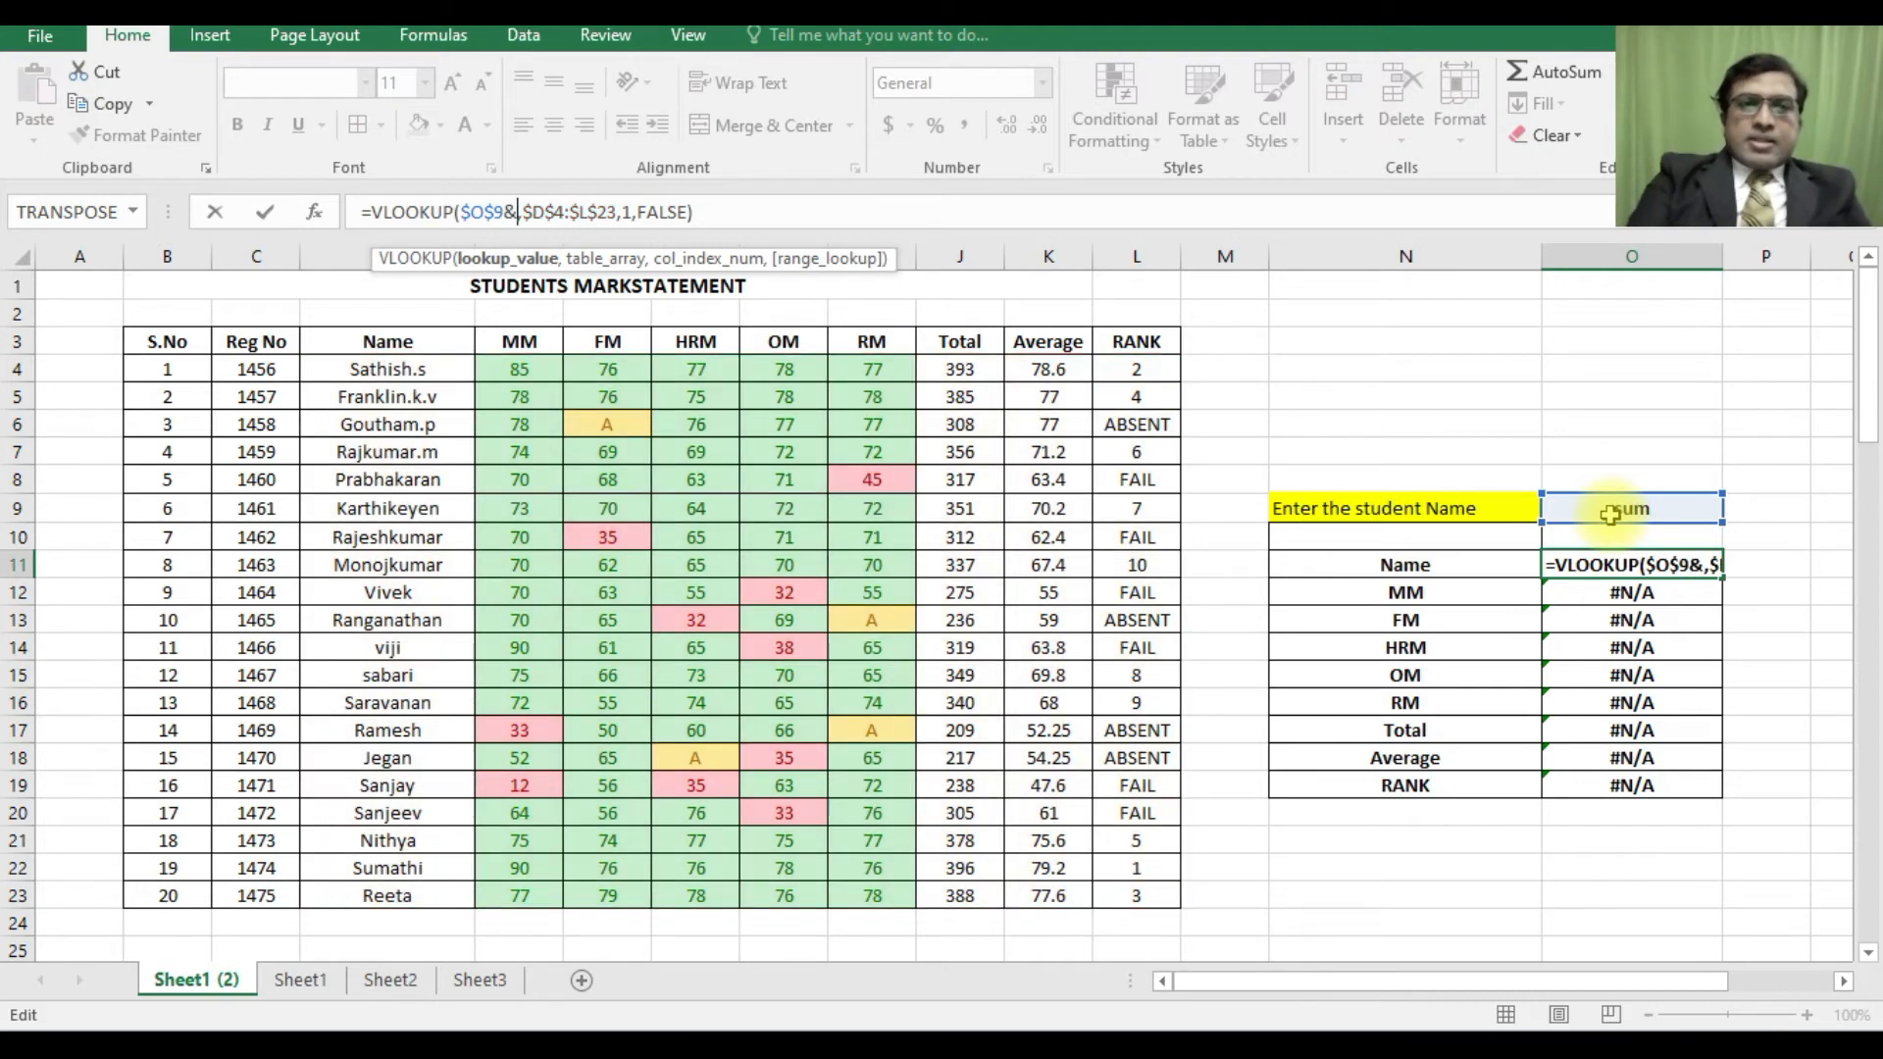
text(")
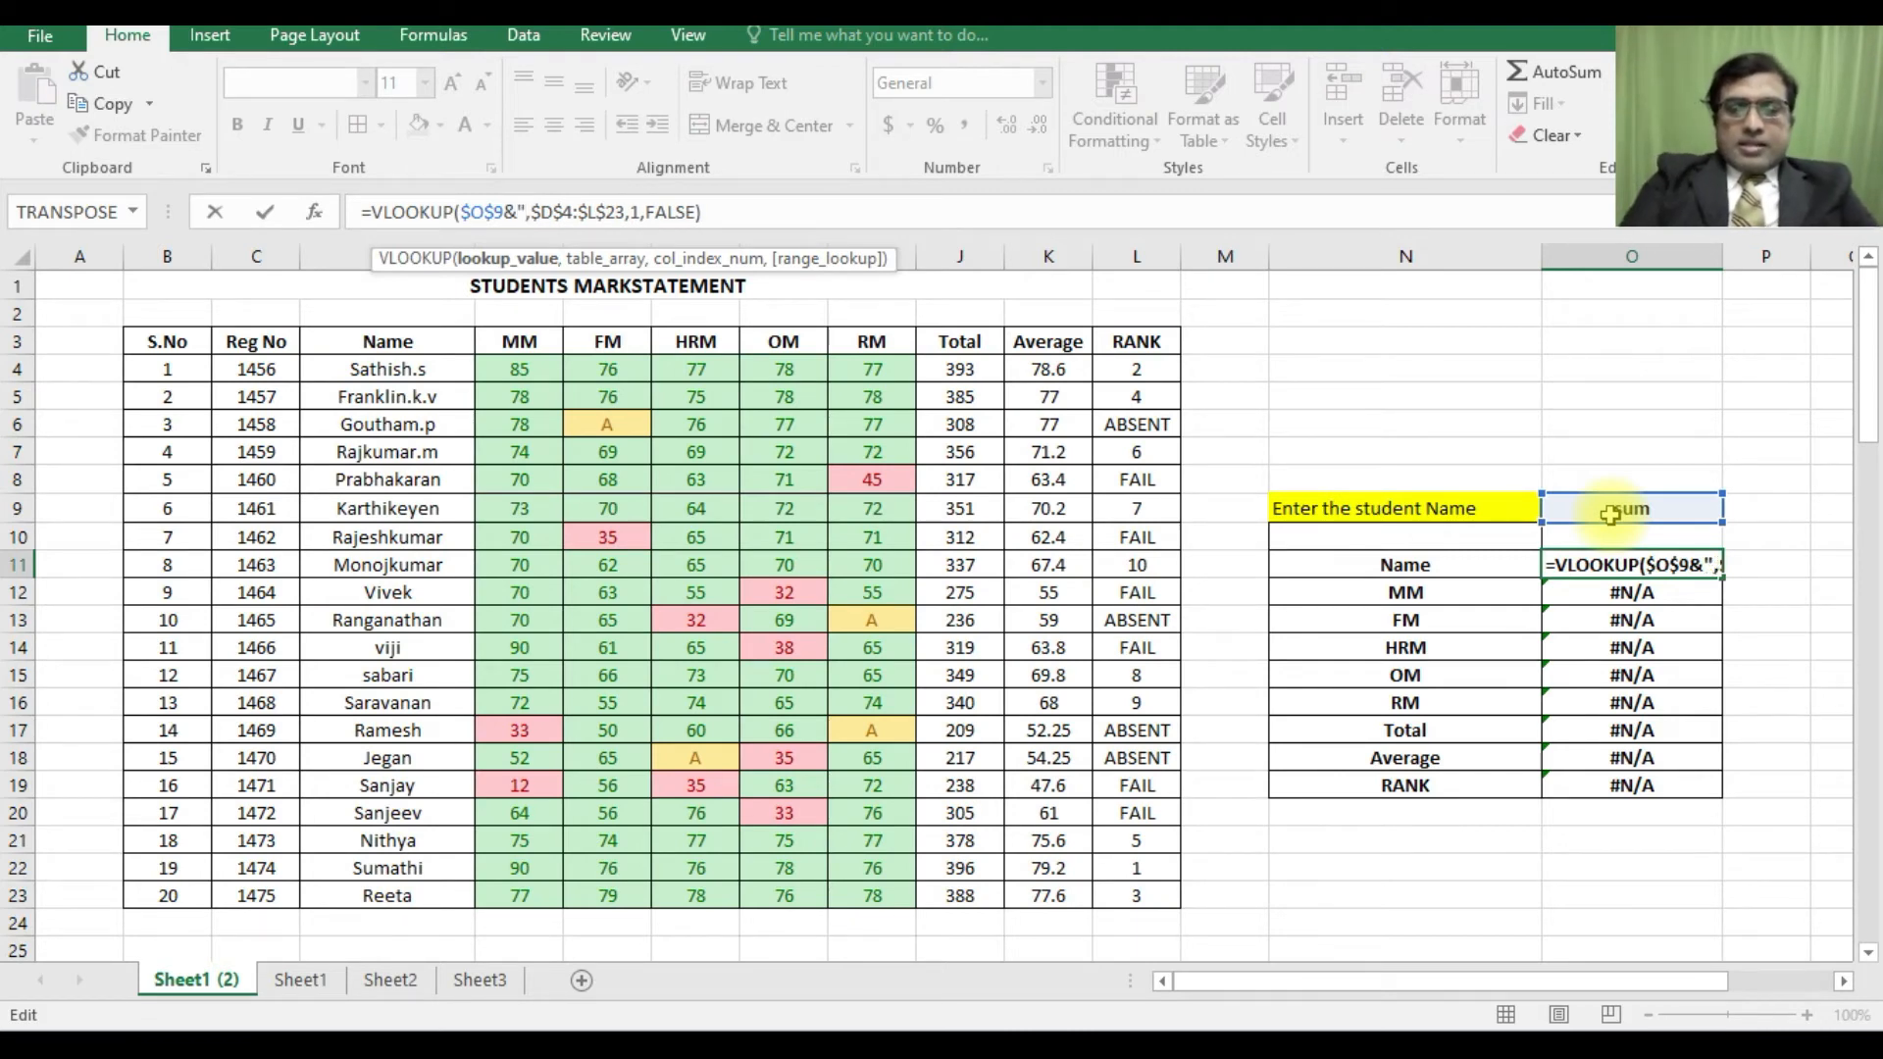
text(*")
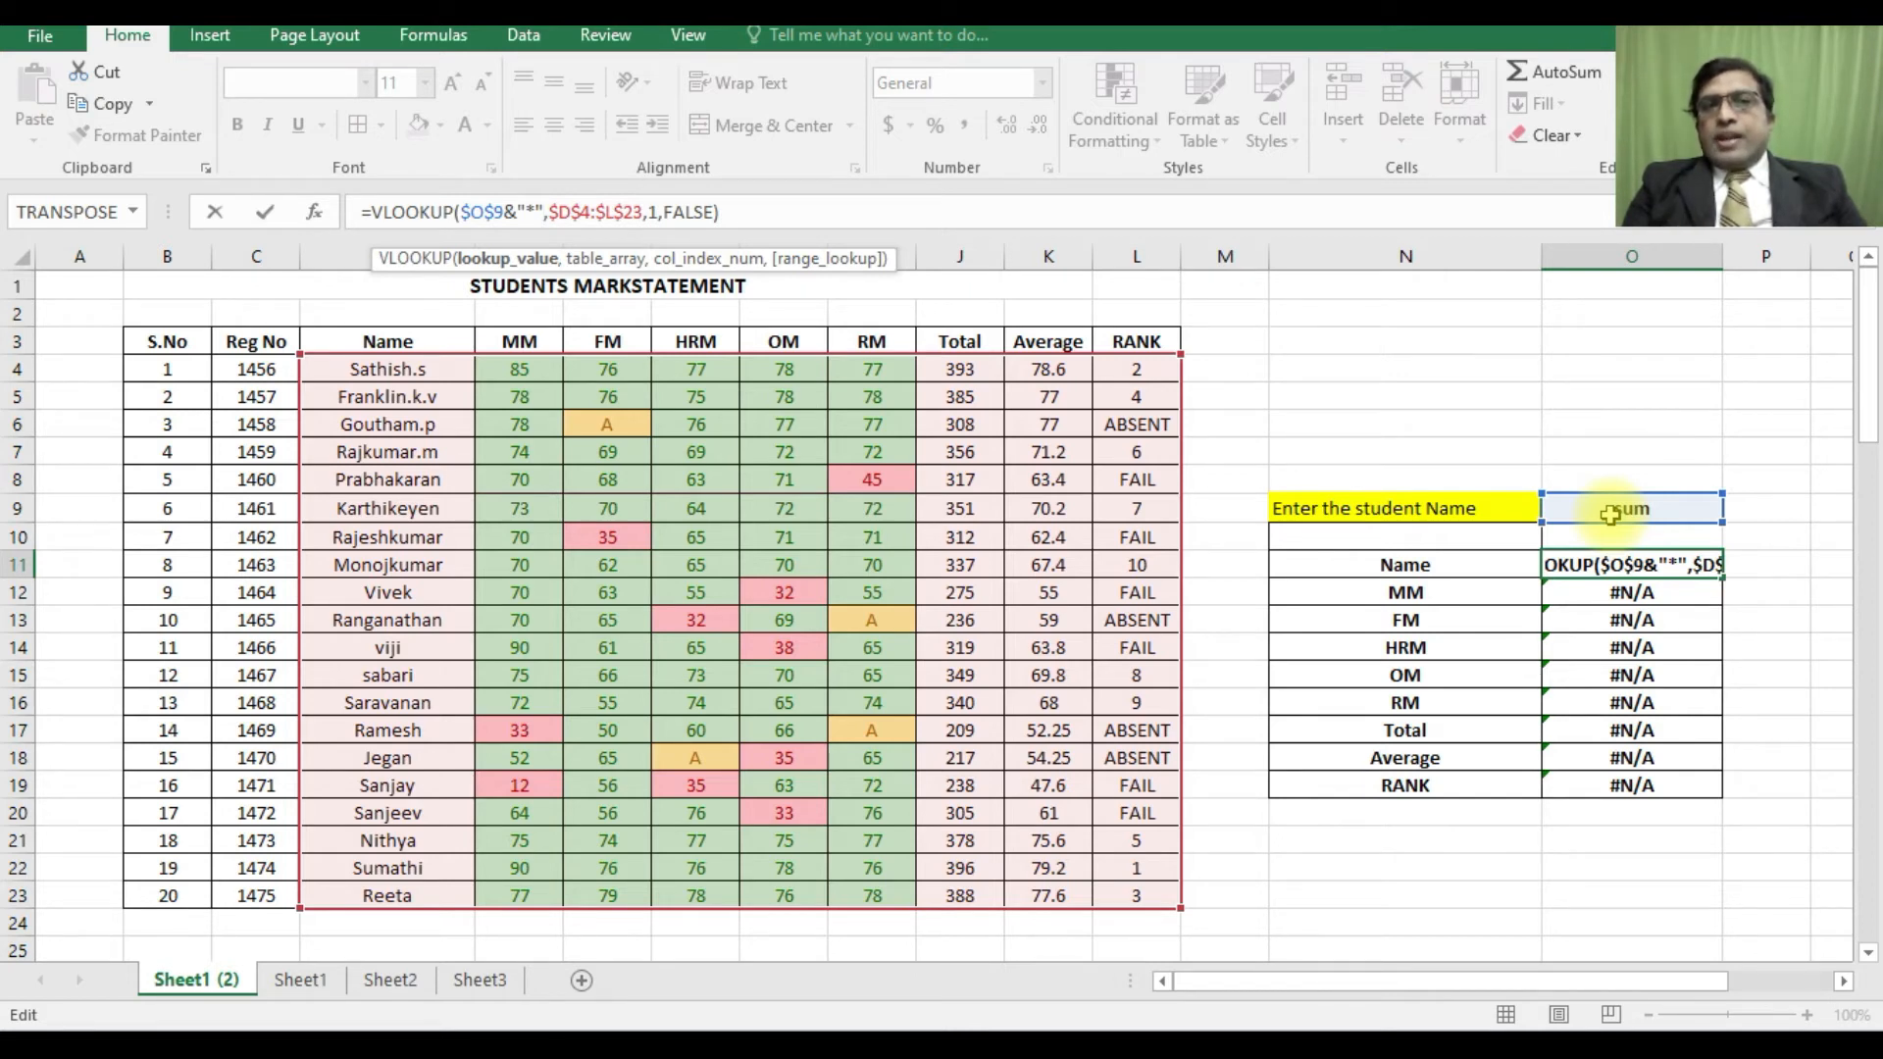
key(Return)
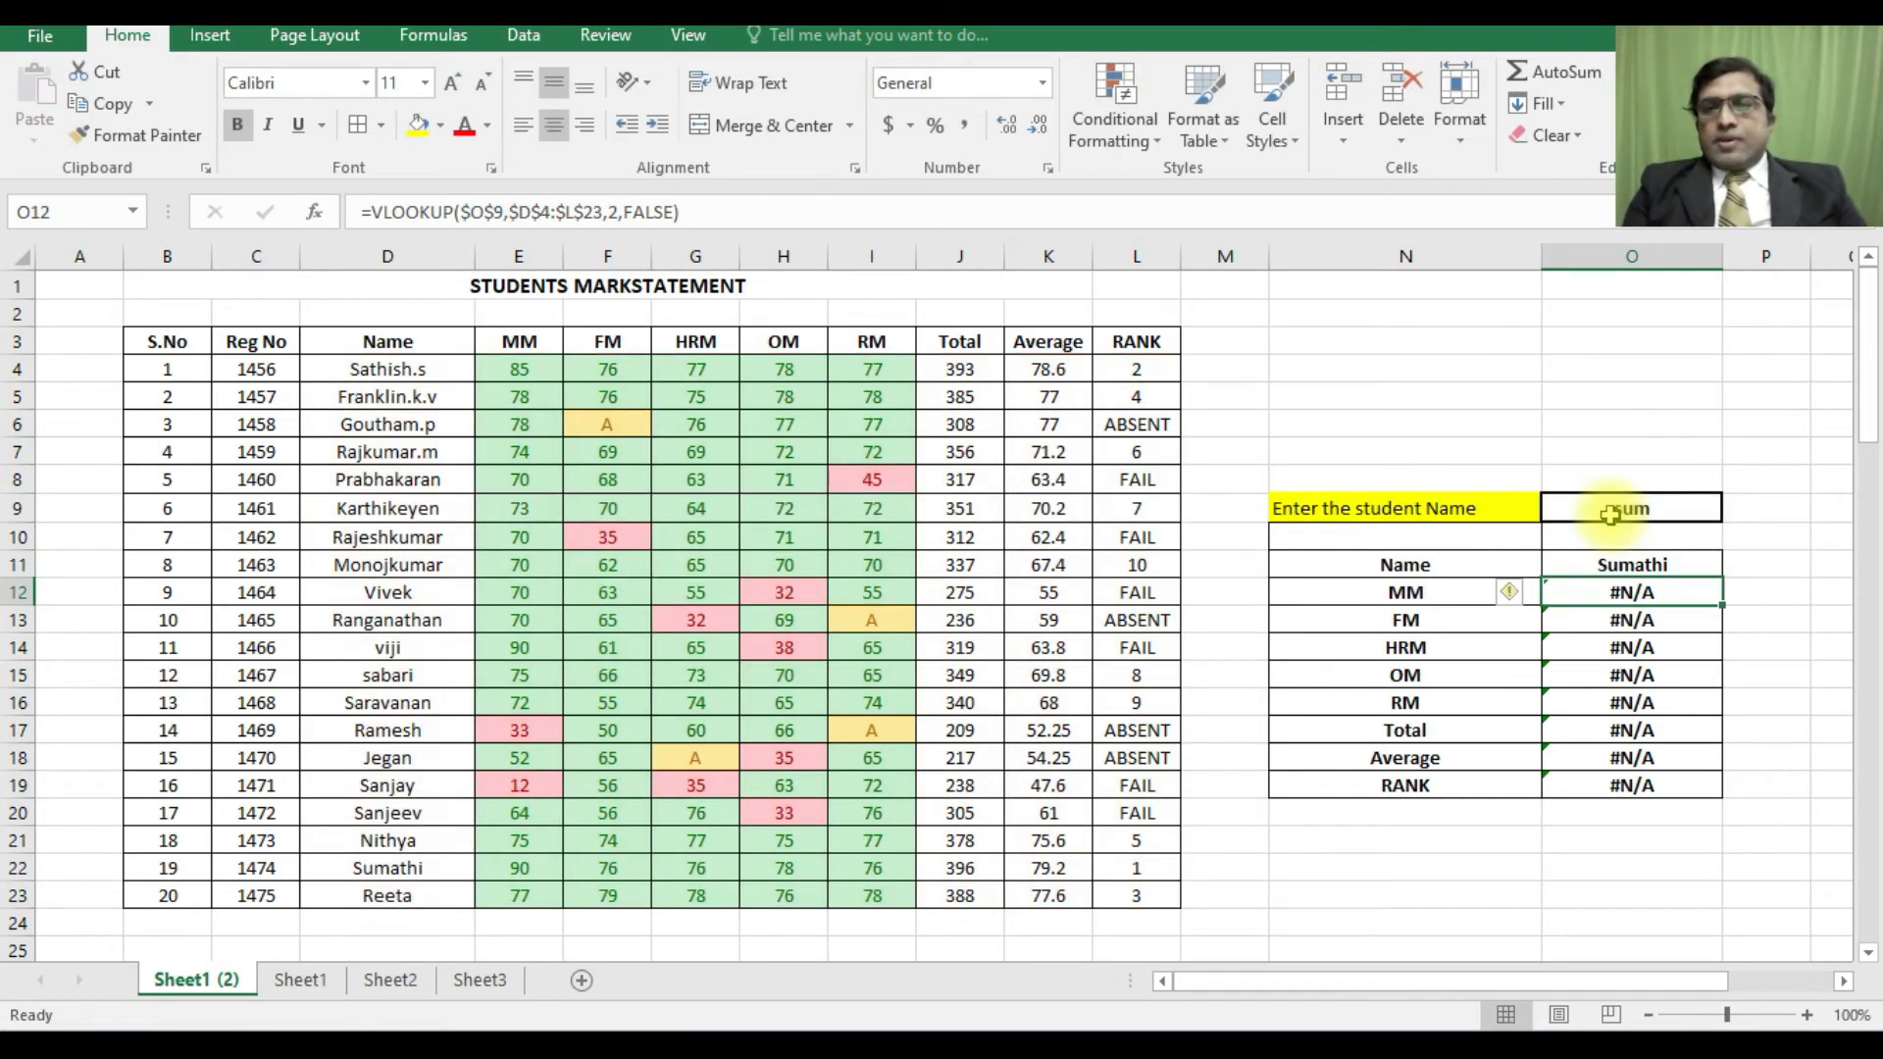
- Check the partial name in O9 and compare the VLOOKUP formulas in O11 and O12
click(1633, 512)
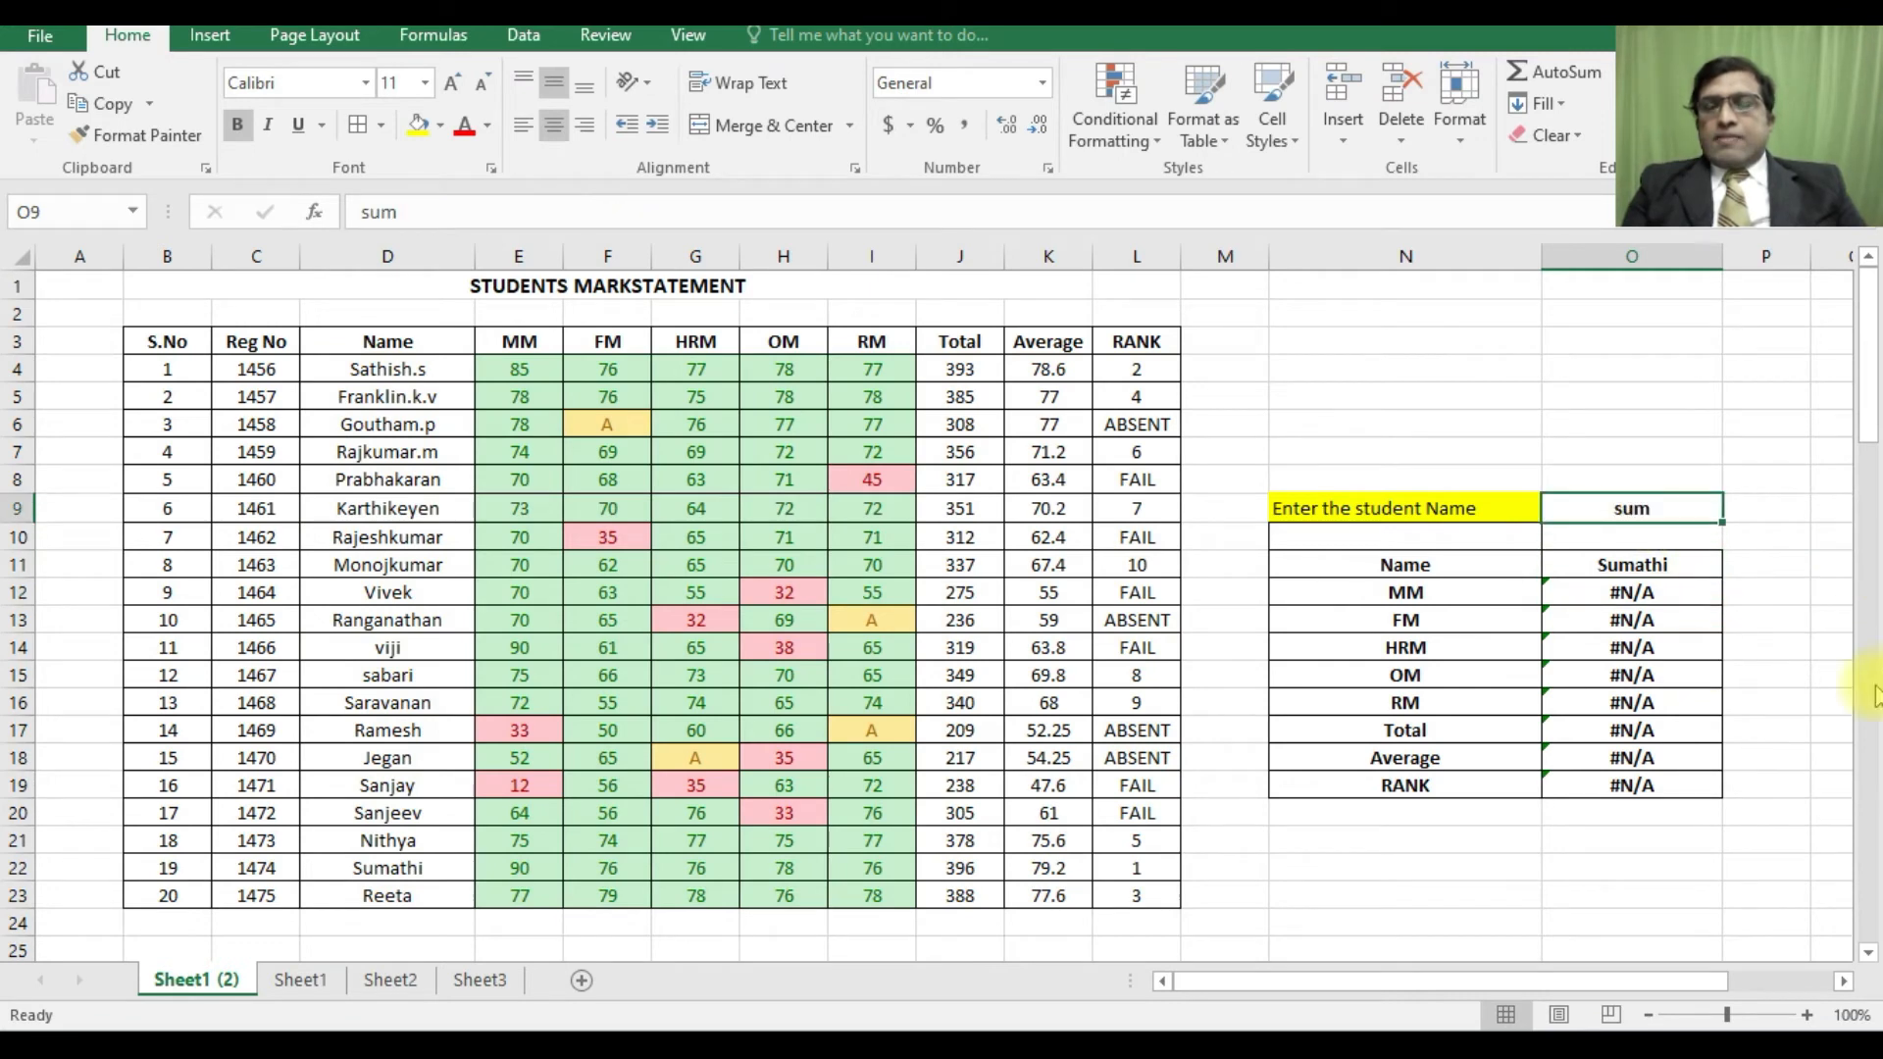
click(1661, 572)
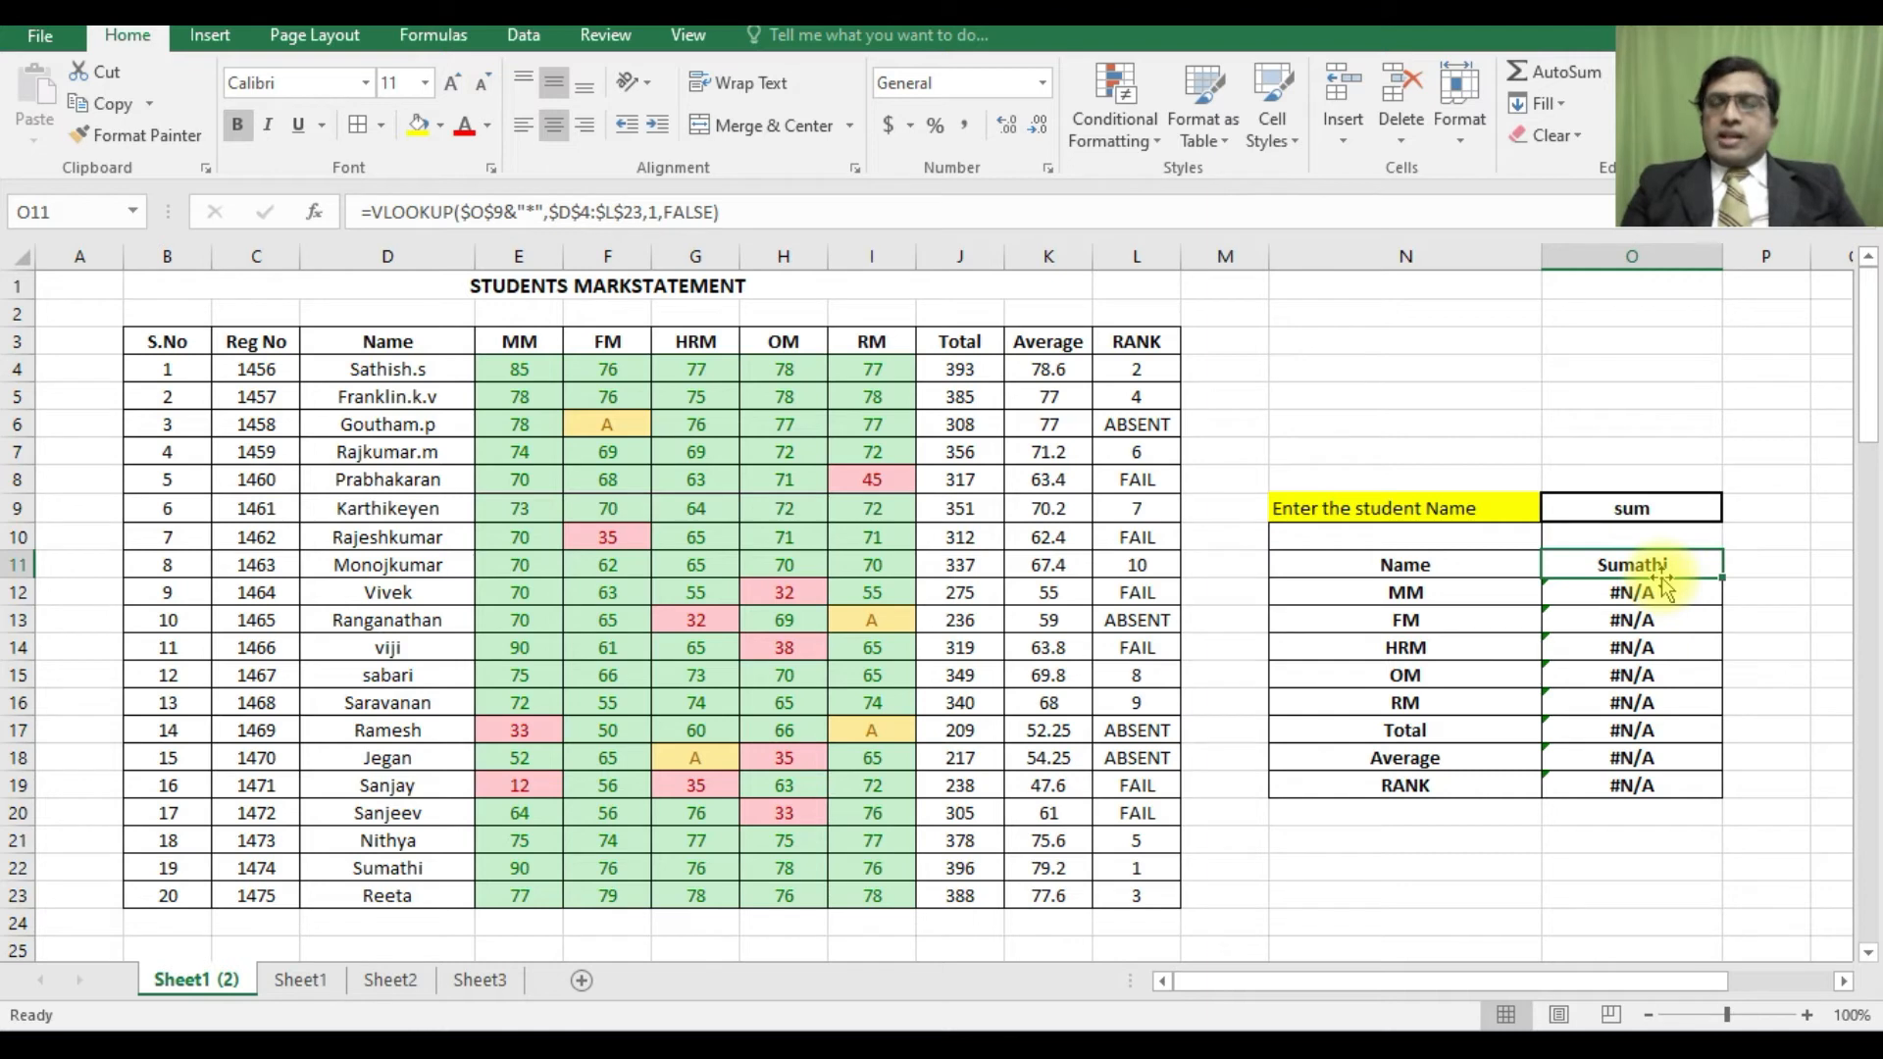
click(1621, 593)
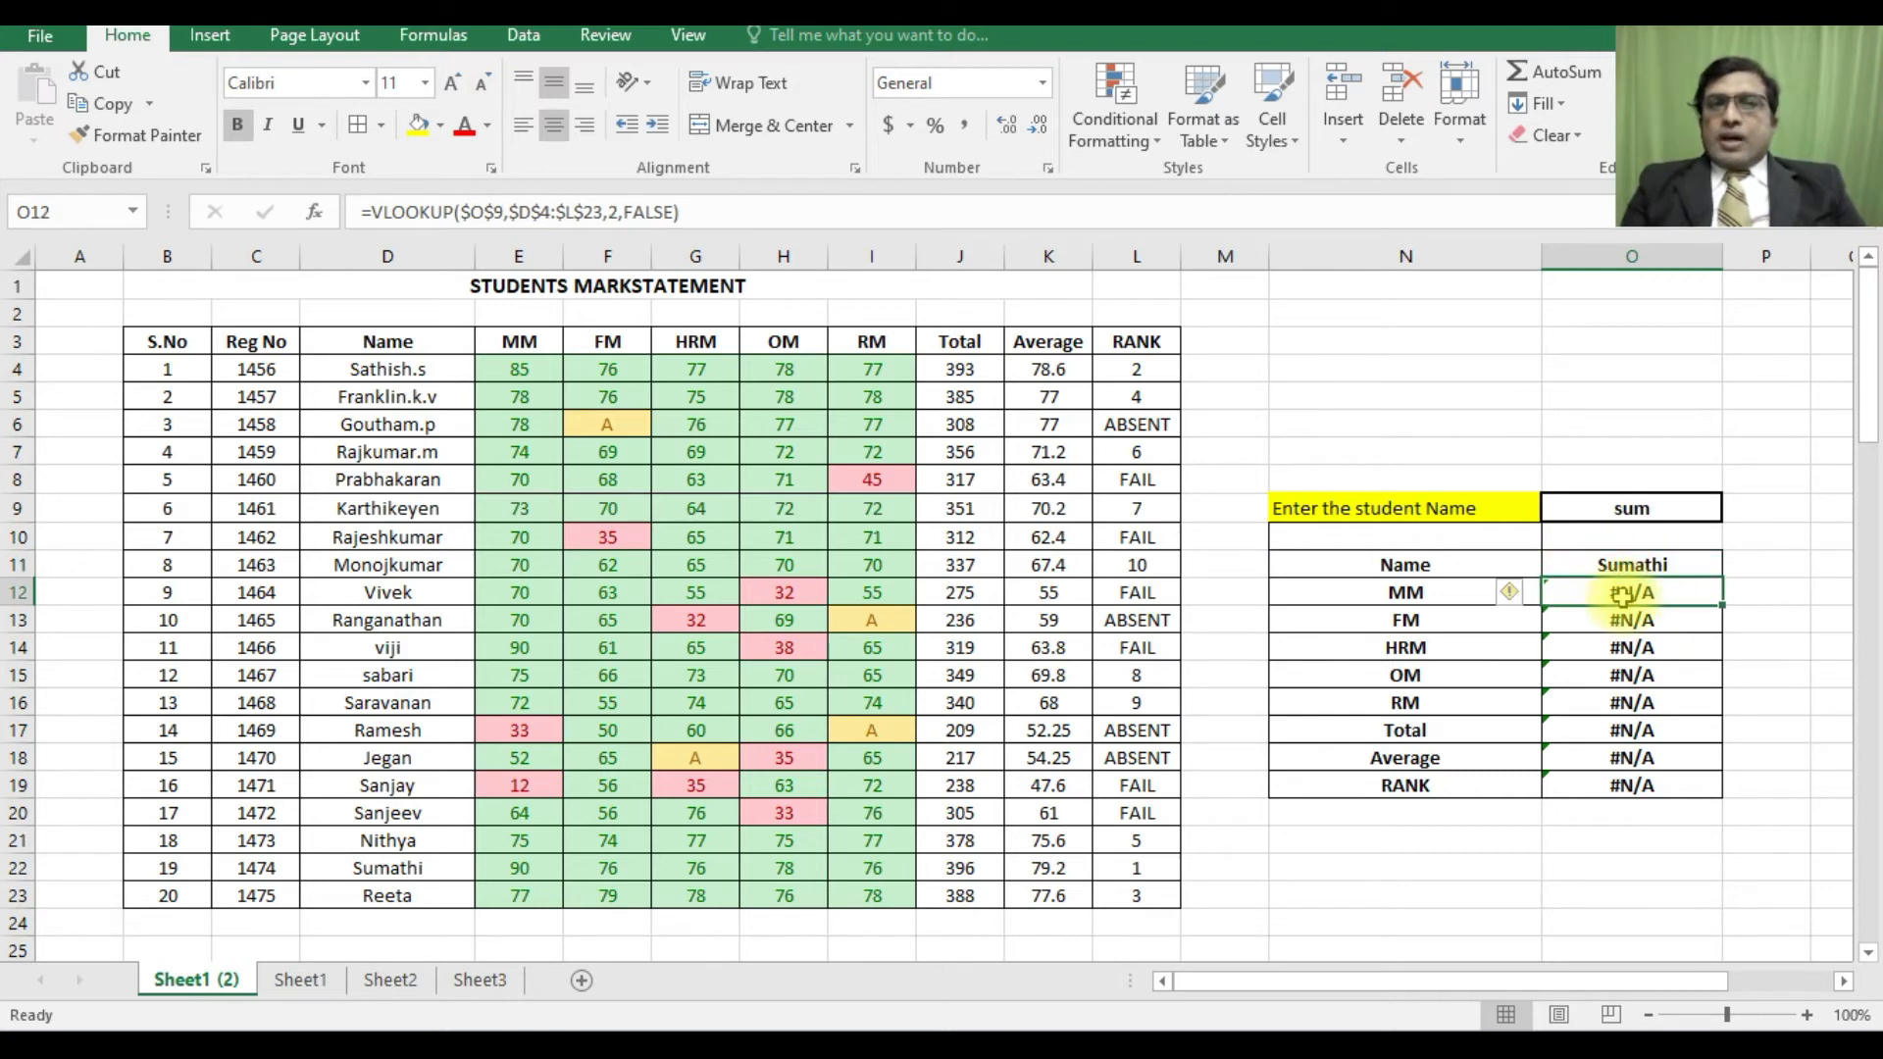
- Copy the wildcard &"*" from the O11 formula and append it to the lookup value $O$9 in the MM formula in O12
click(1628, 566)
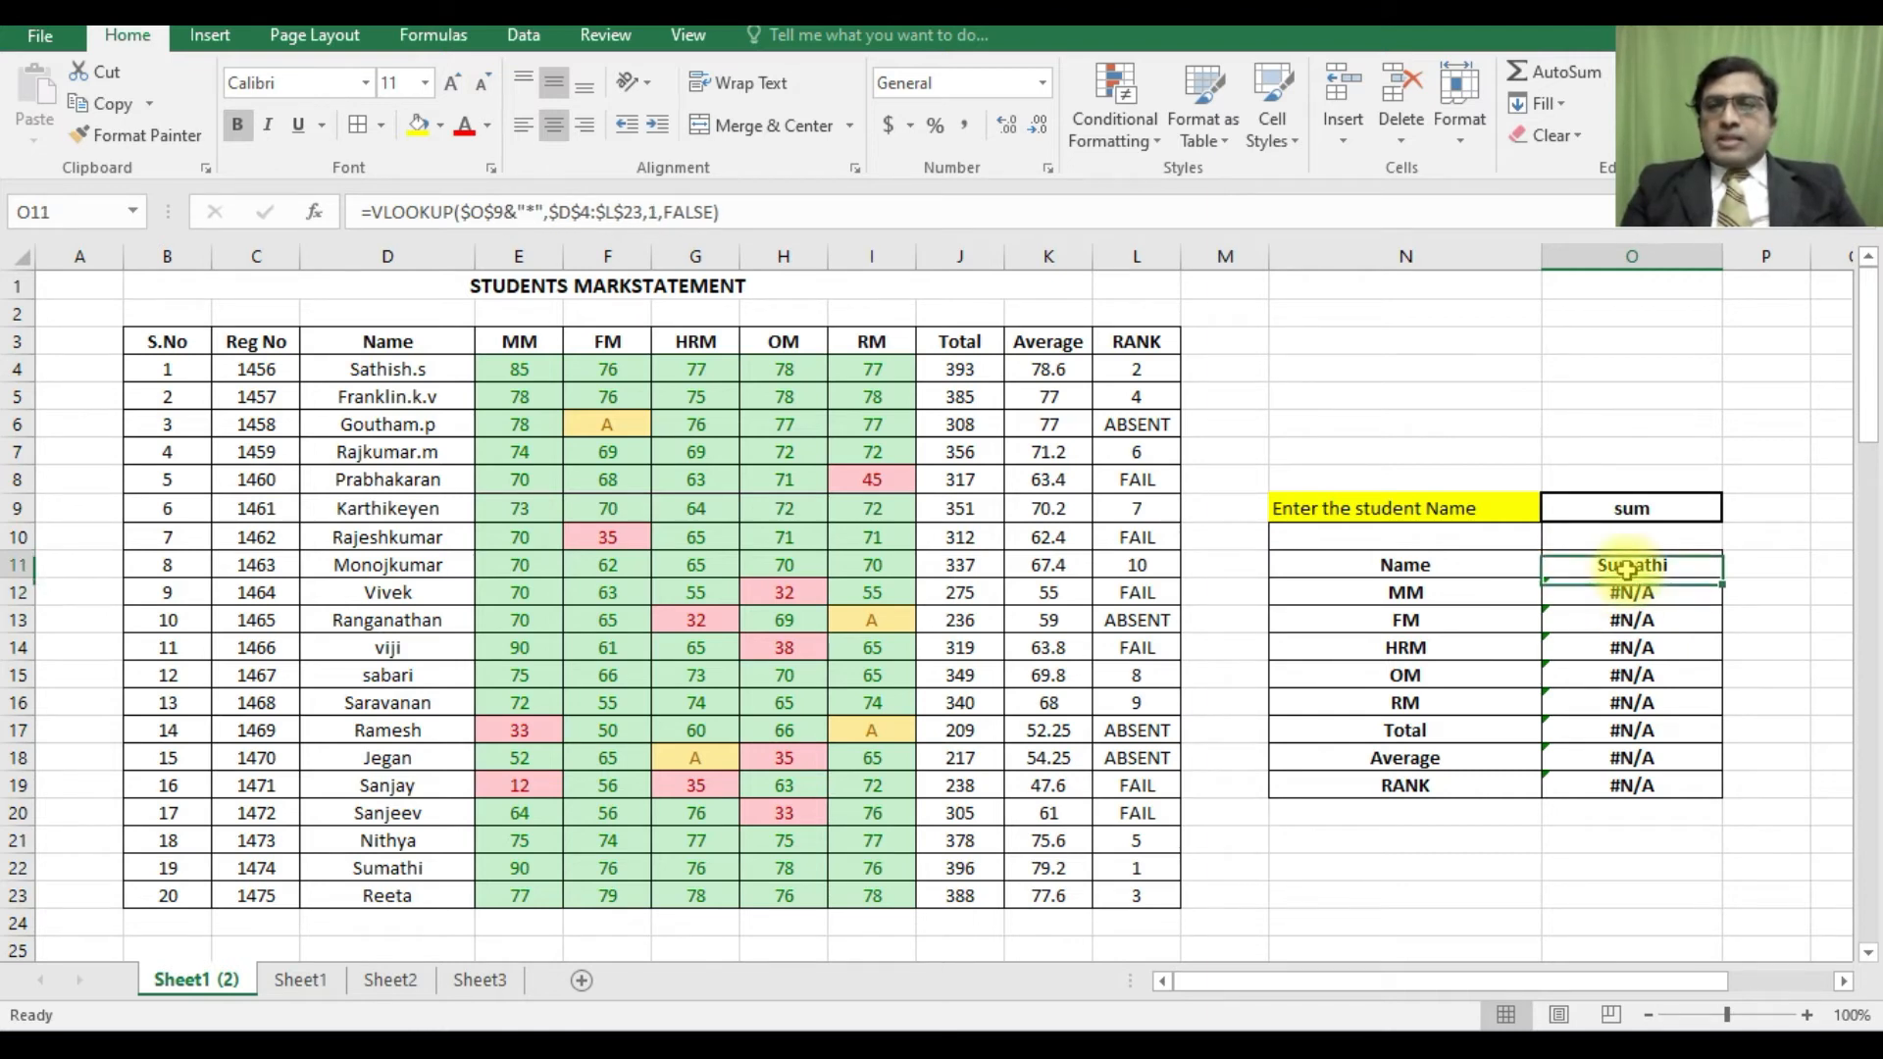
click(508, 210)
drag(504, 210, 541, 212)
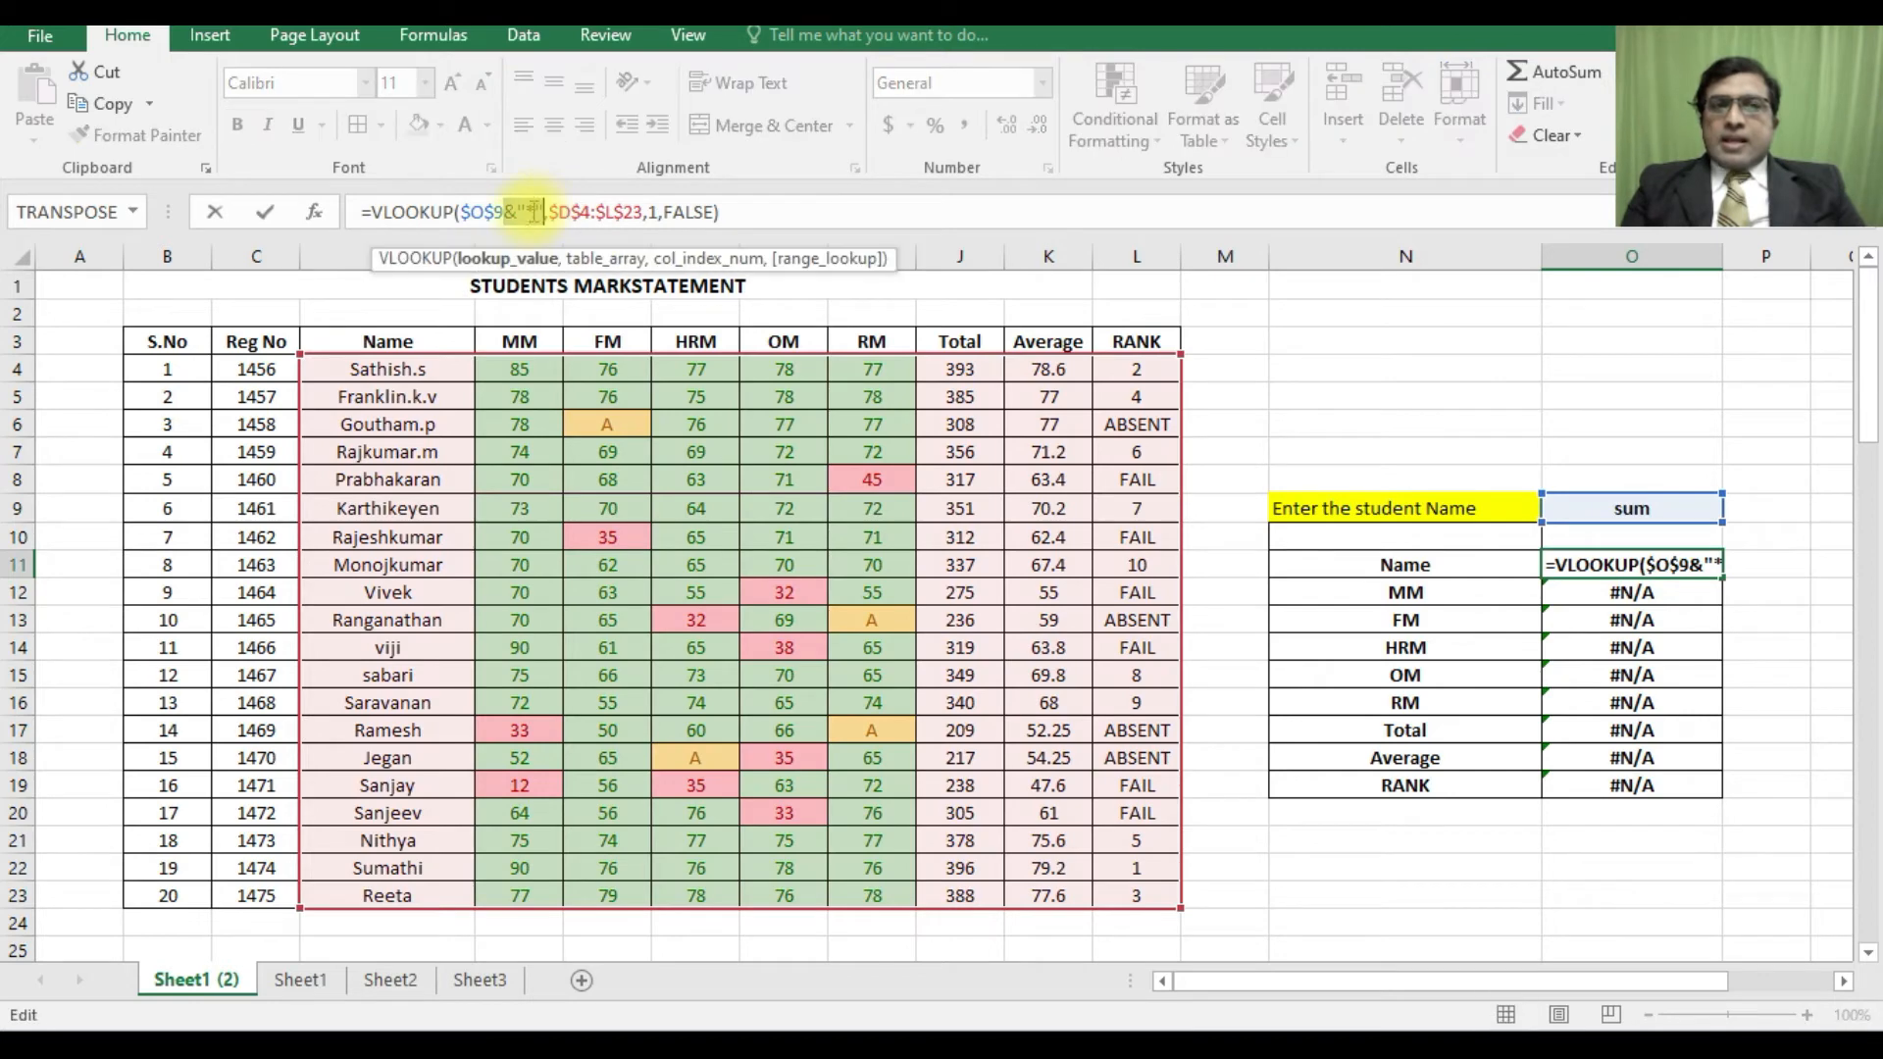
right_click(536, 203)
click(584, 247)
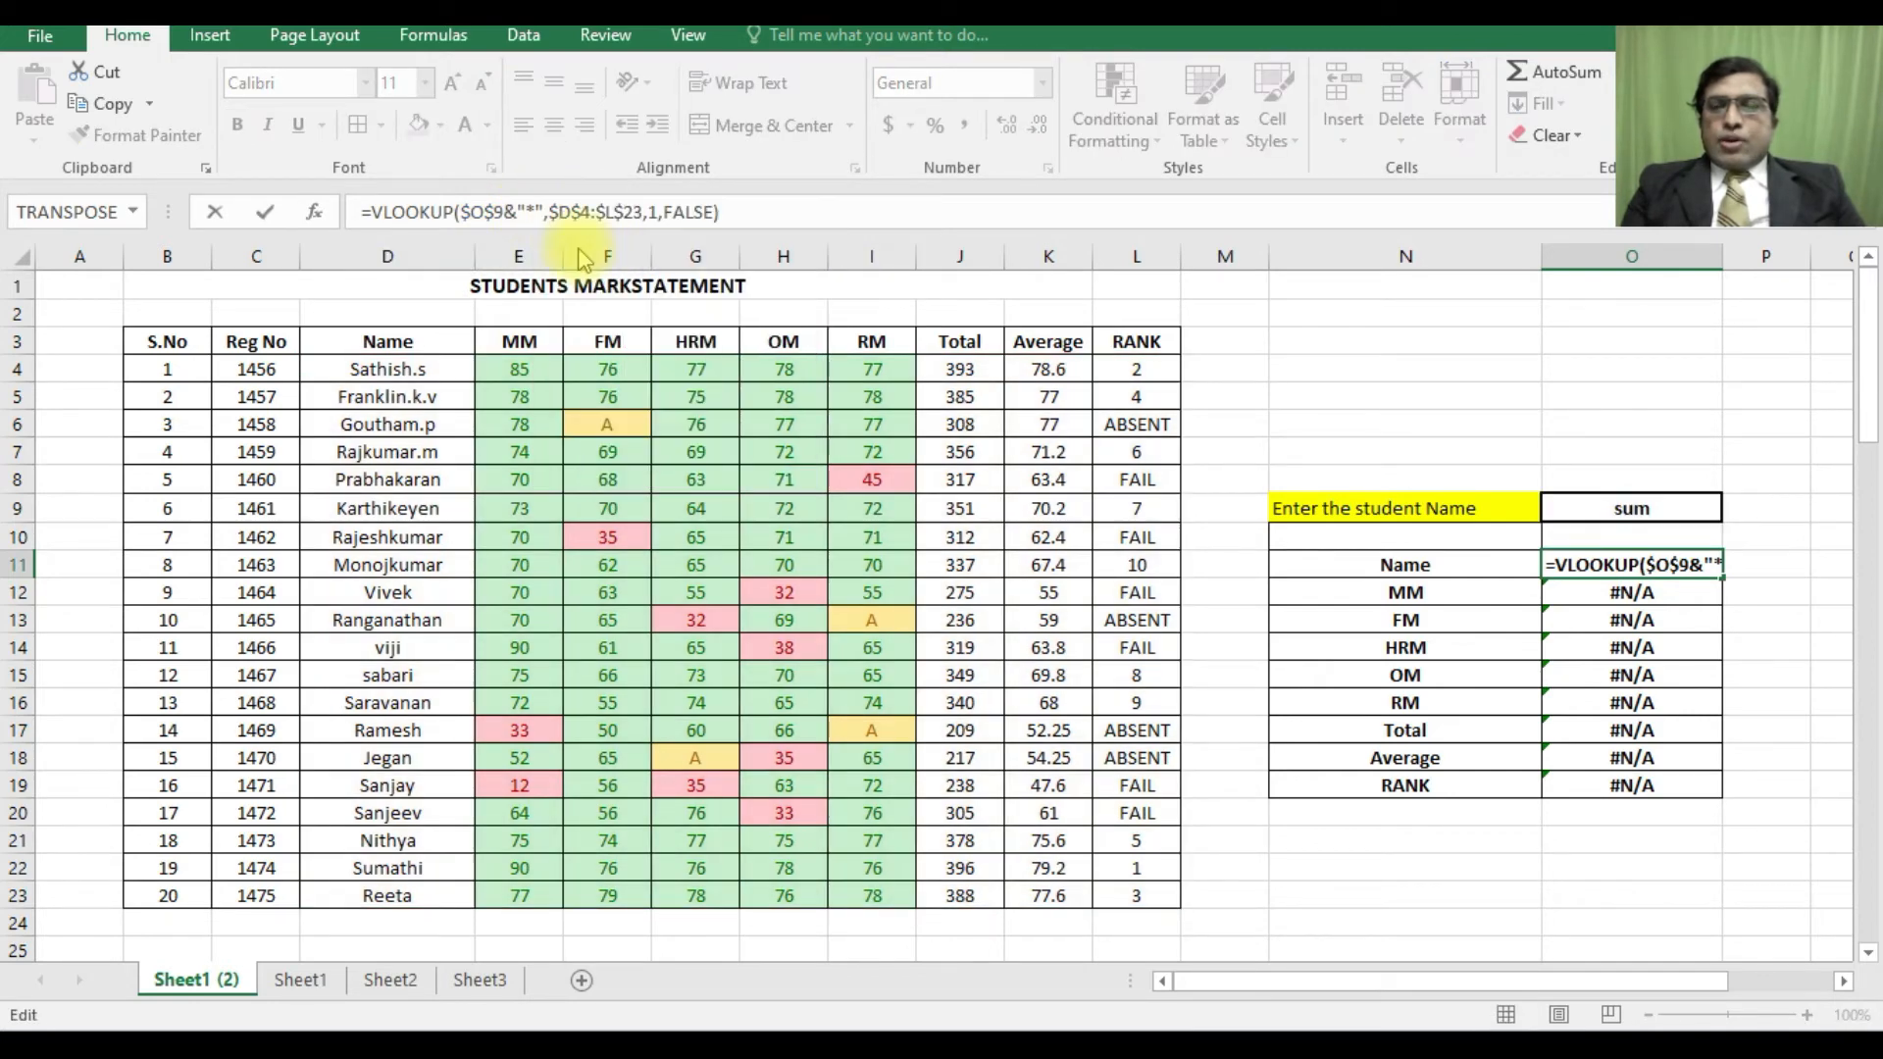
key(Return)
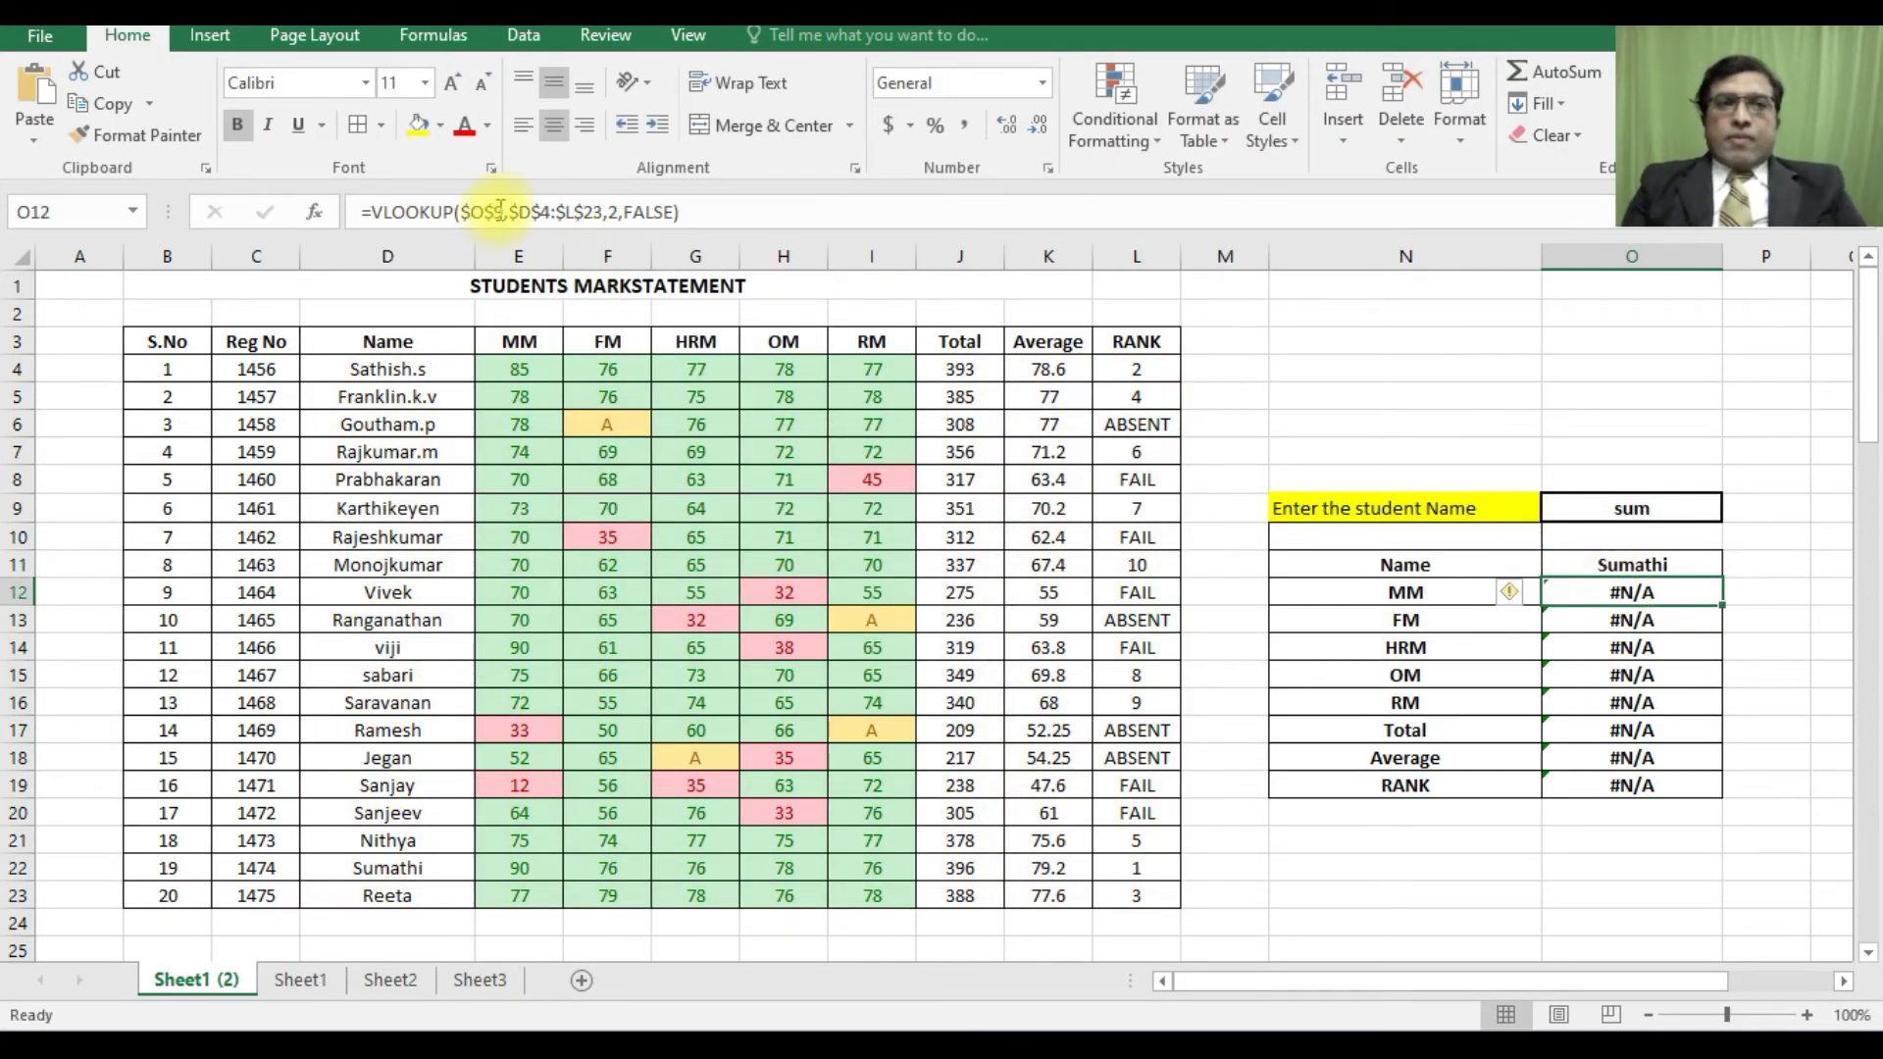
click(506, 210)
key(ctrl+v)
key(Return)
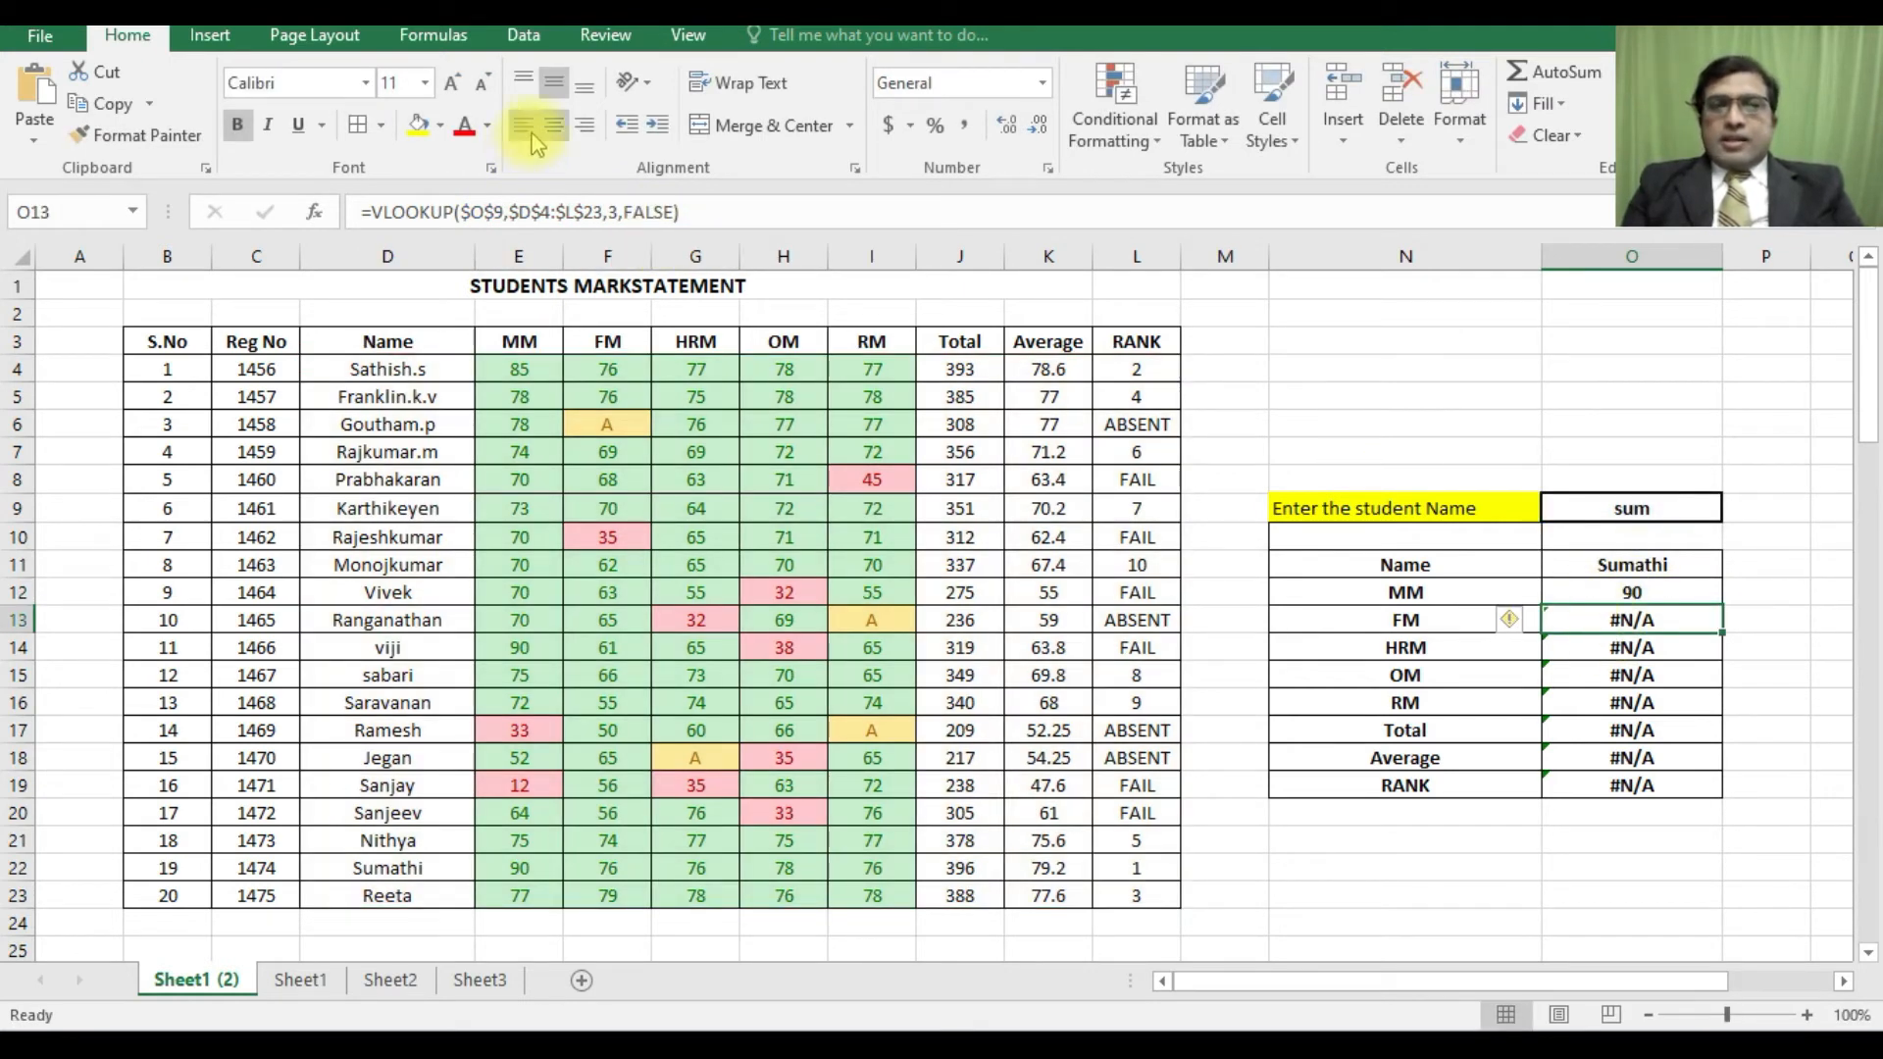
- Append the copied &"*" to the lookup value $O$9 in the FM and HRM formulas in O13 and O14
click(498, 209)
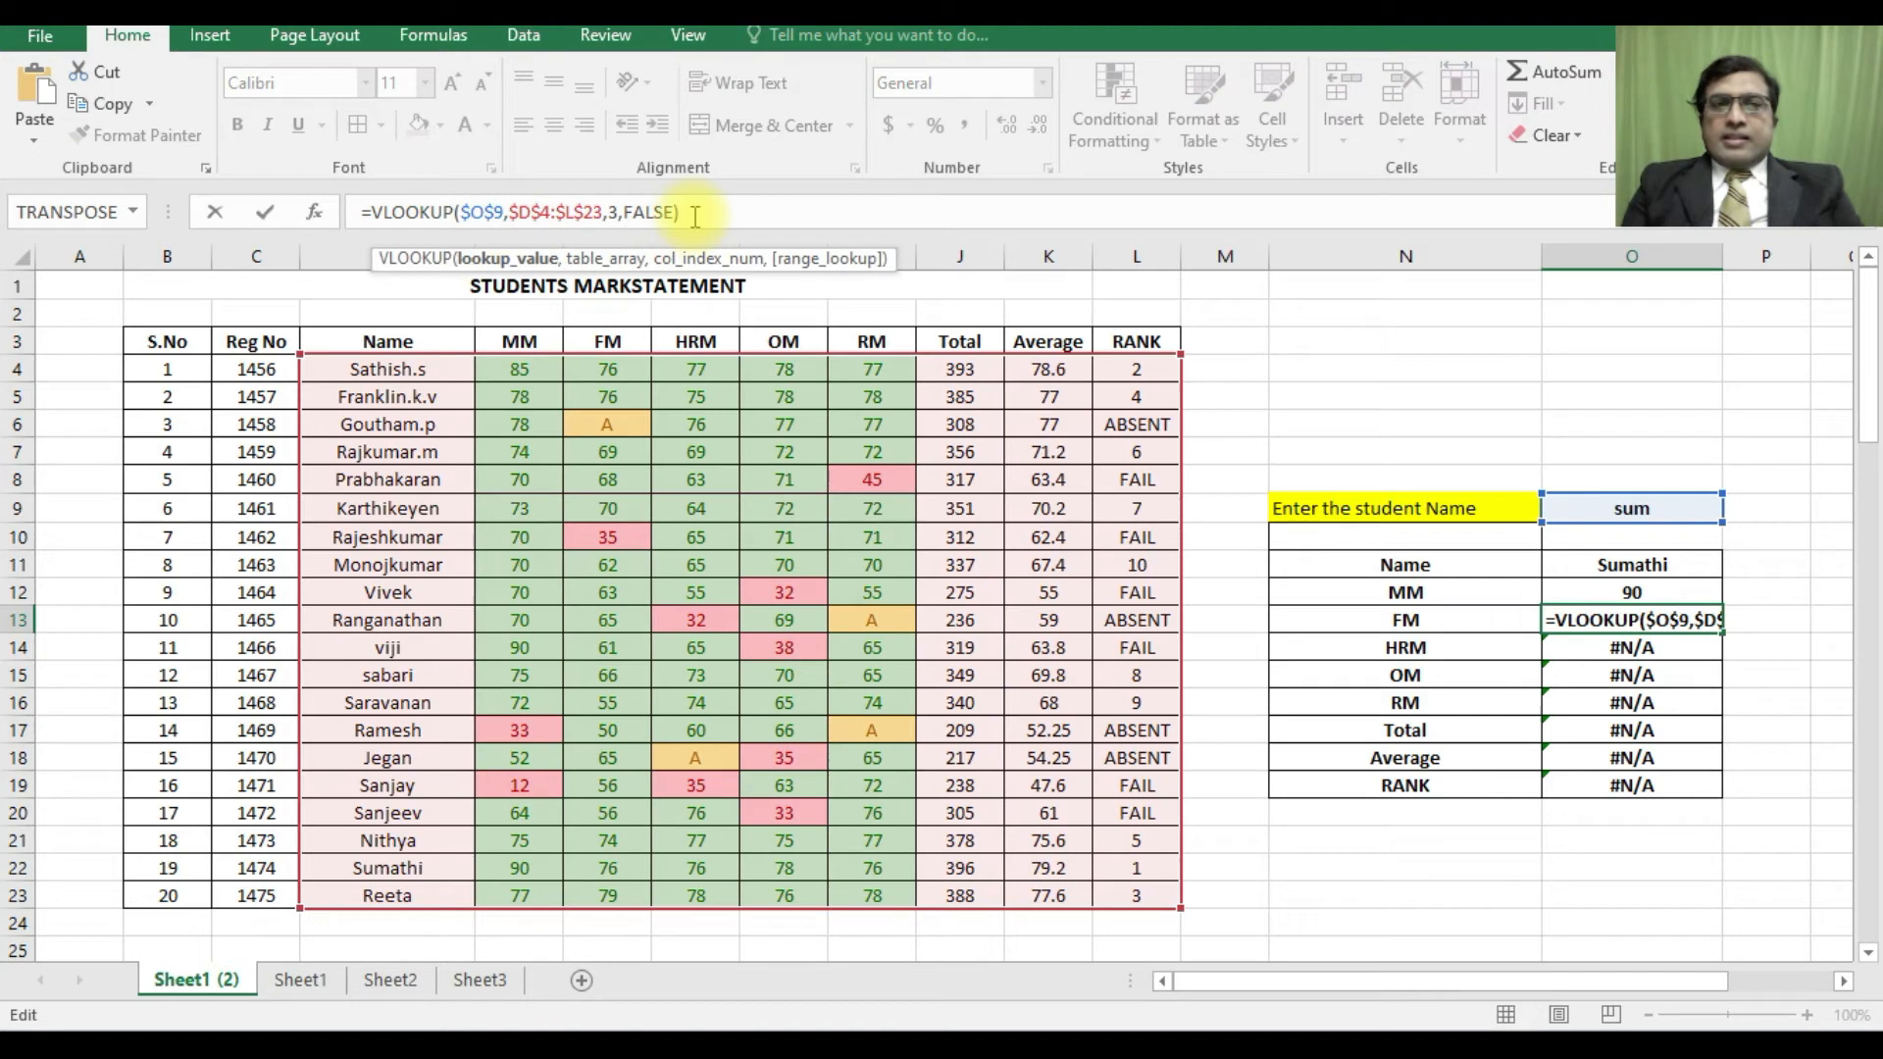
key(ctrl+v)
key(Return)
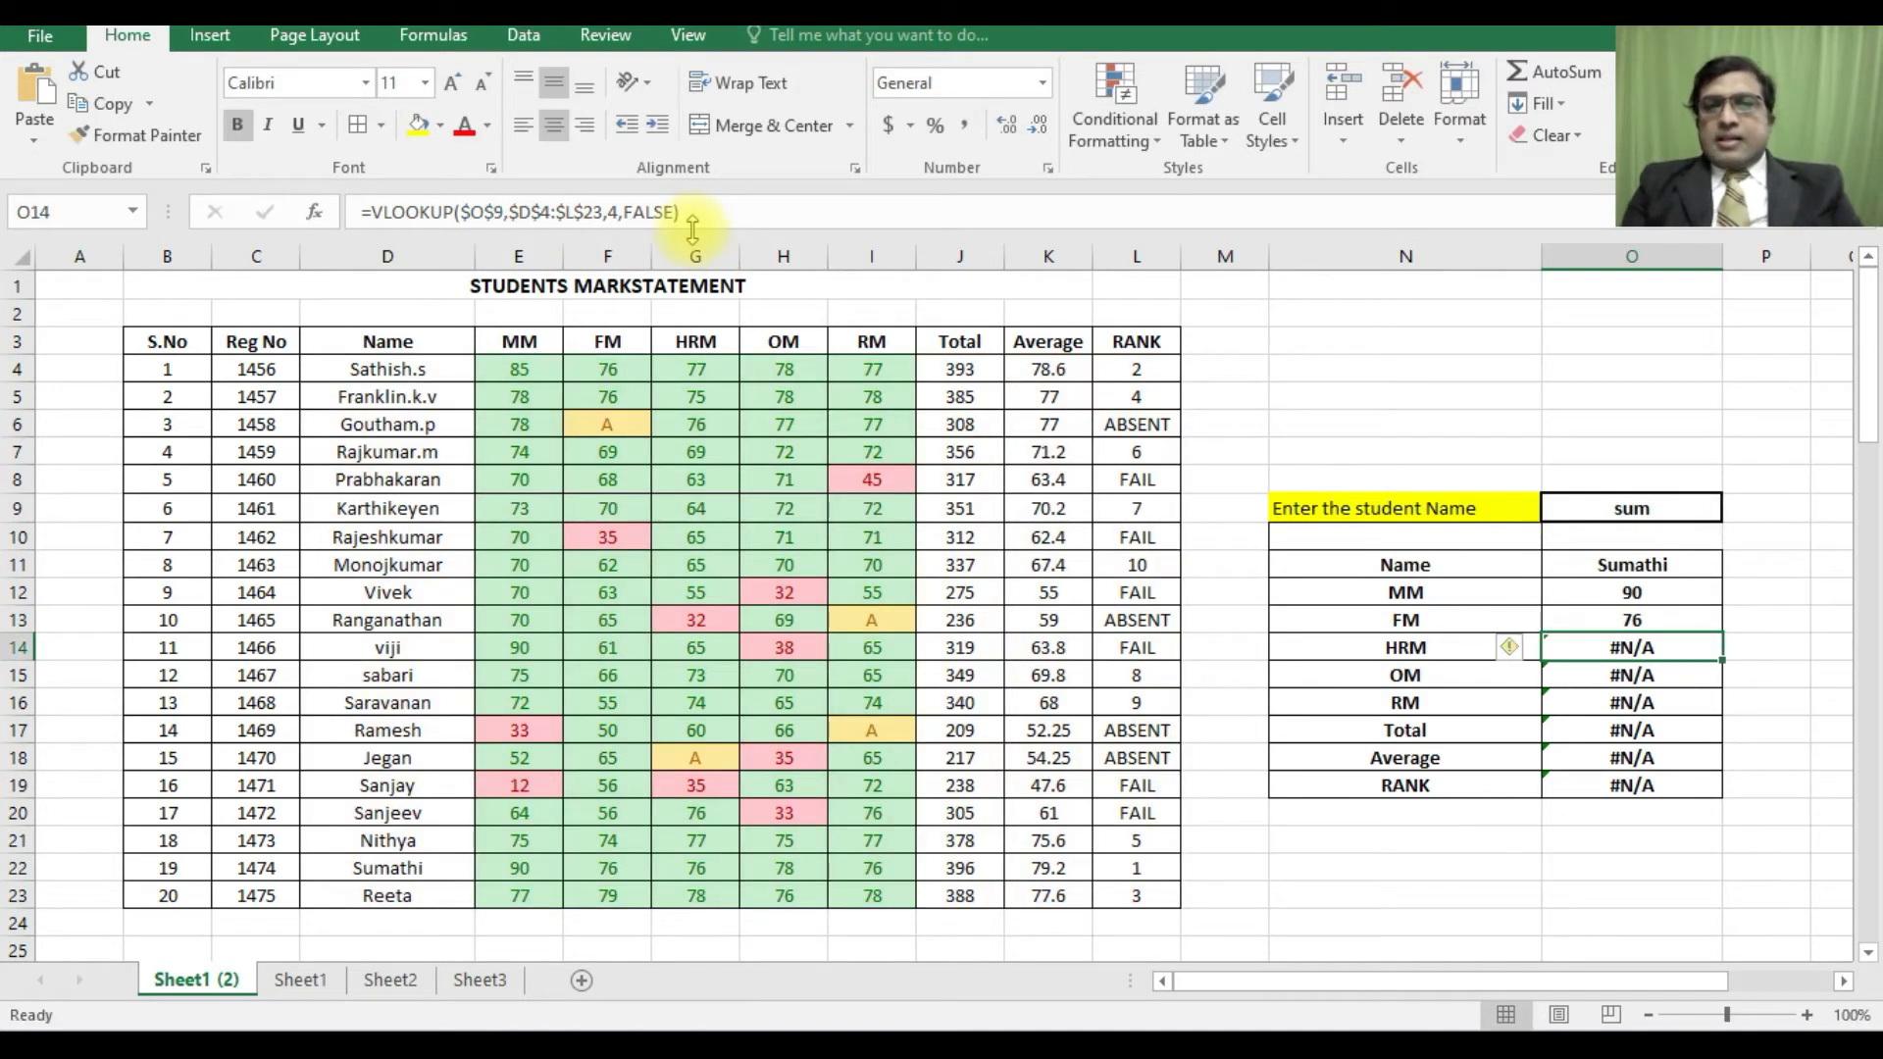
click(501, 211)
key(ctrl+v)
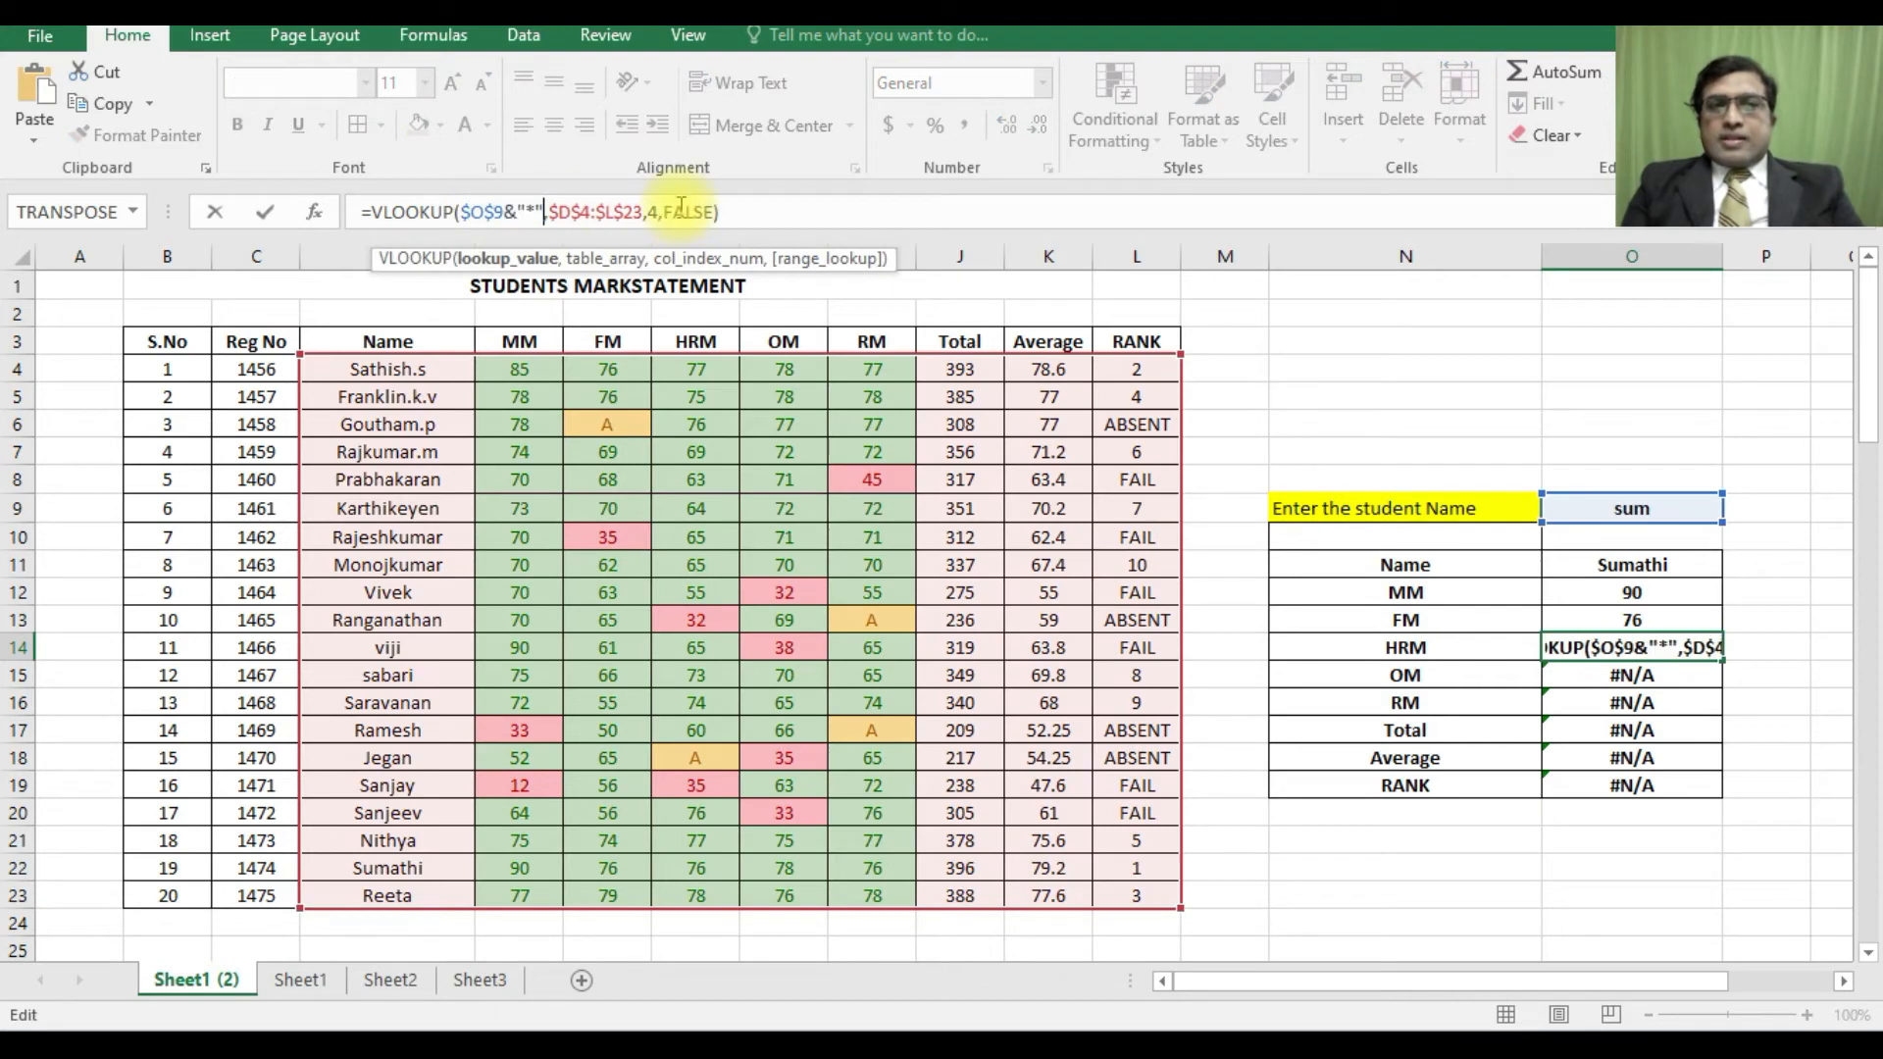
key(Return)
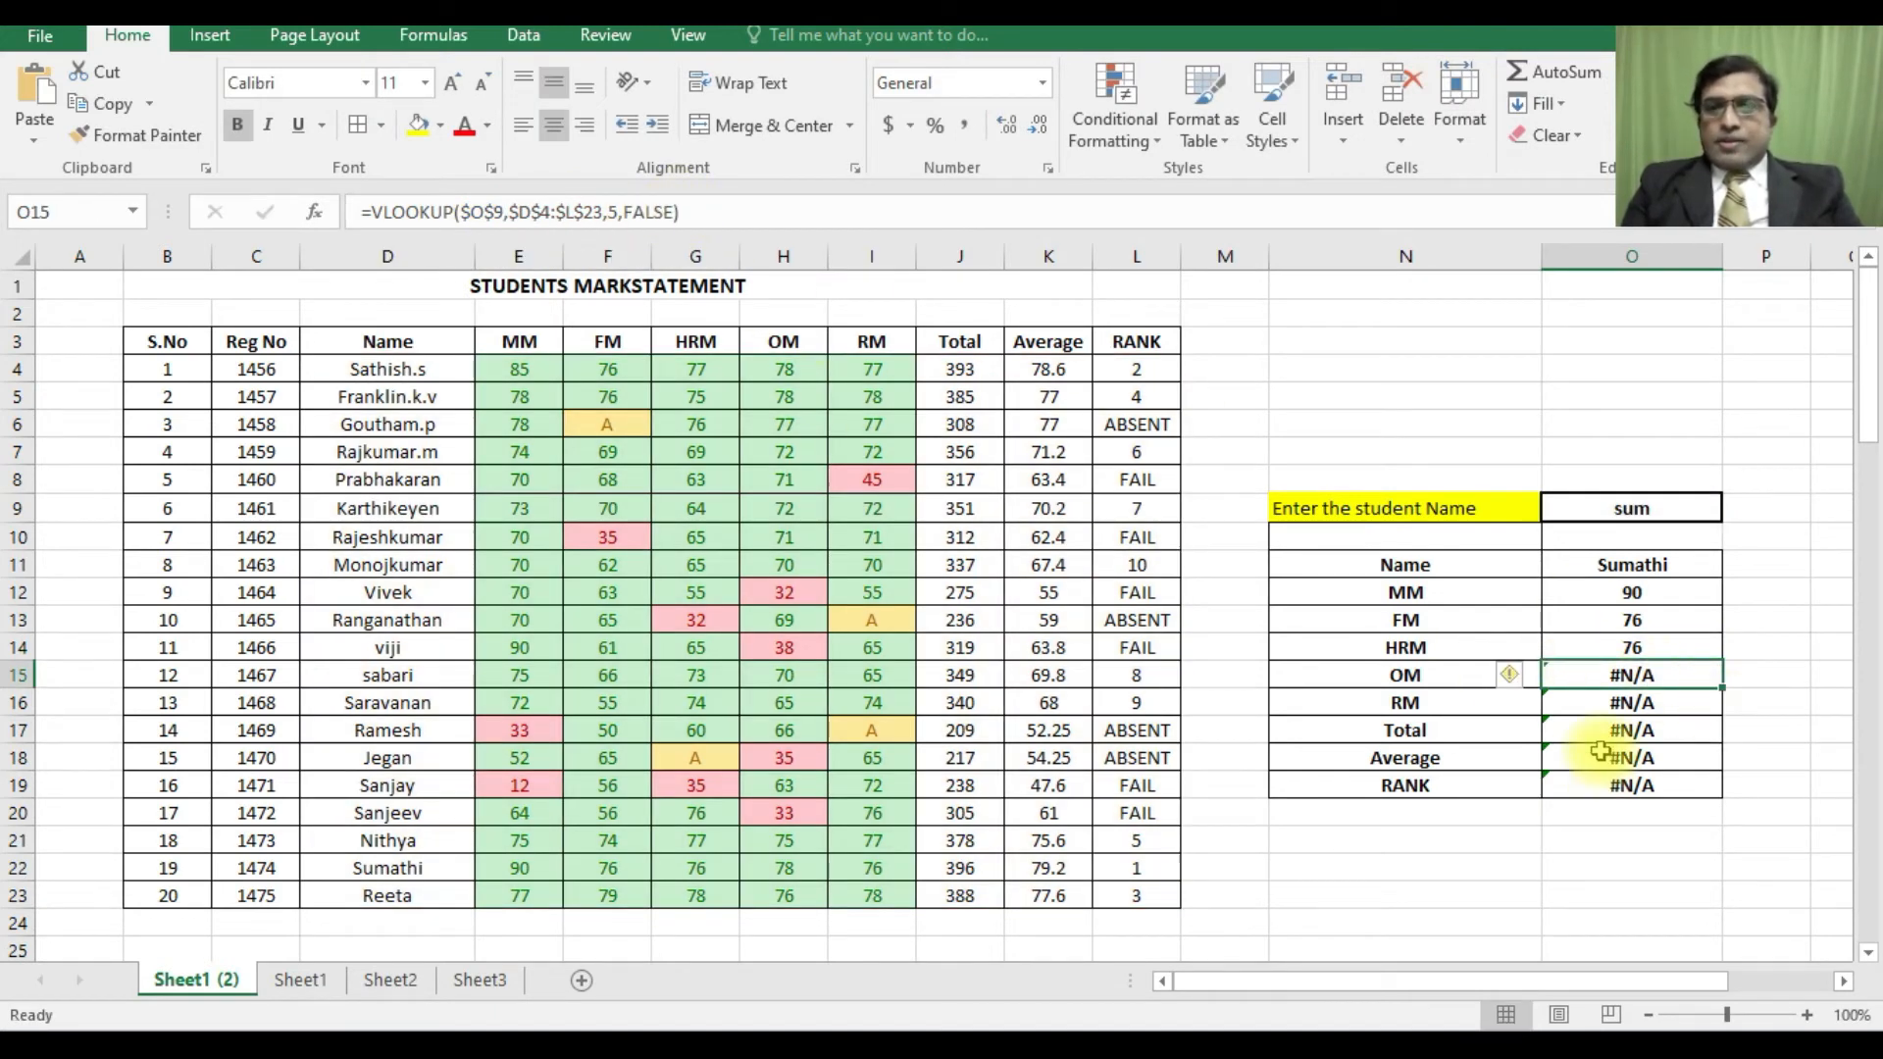
- Append the copied &"*" to the lookup value $O$9 in the OM and RM formulas in O15 and O16
click(502, 210)
key(ctrl+v)
key(Return)
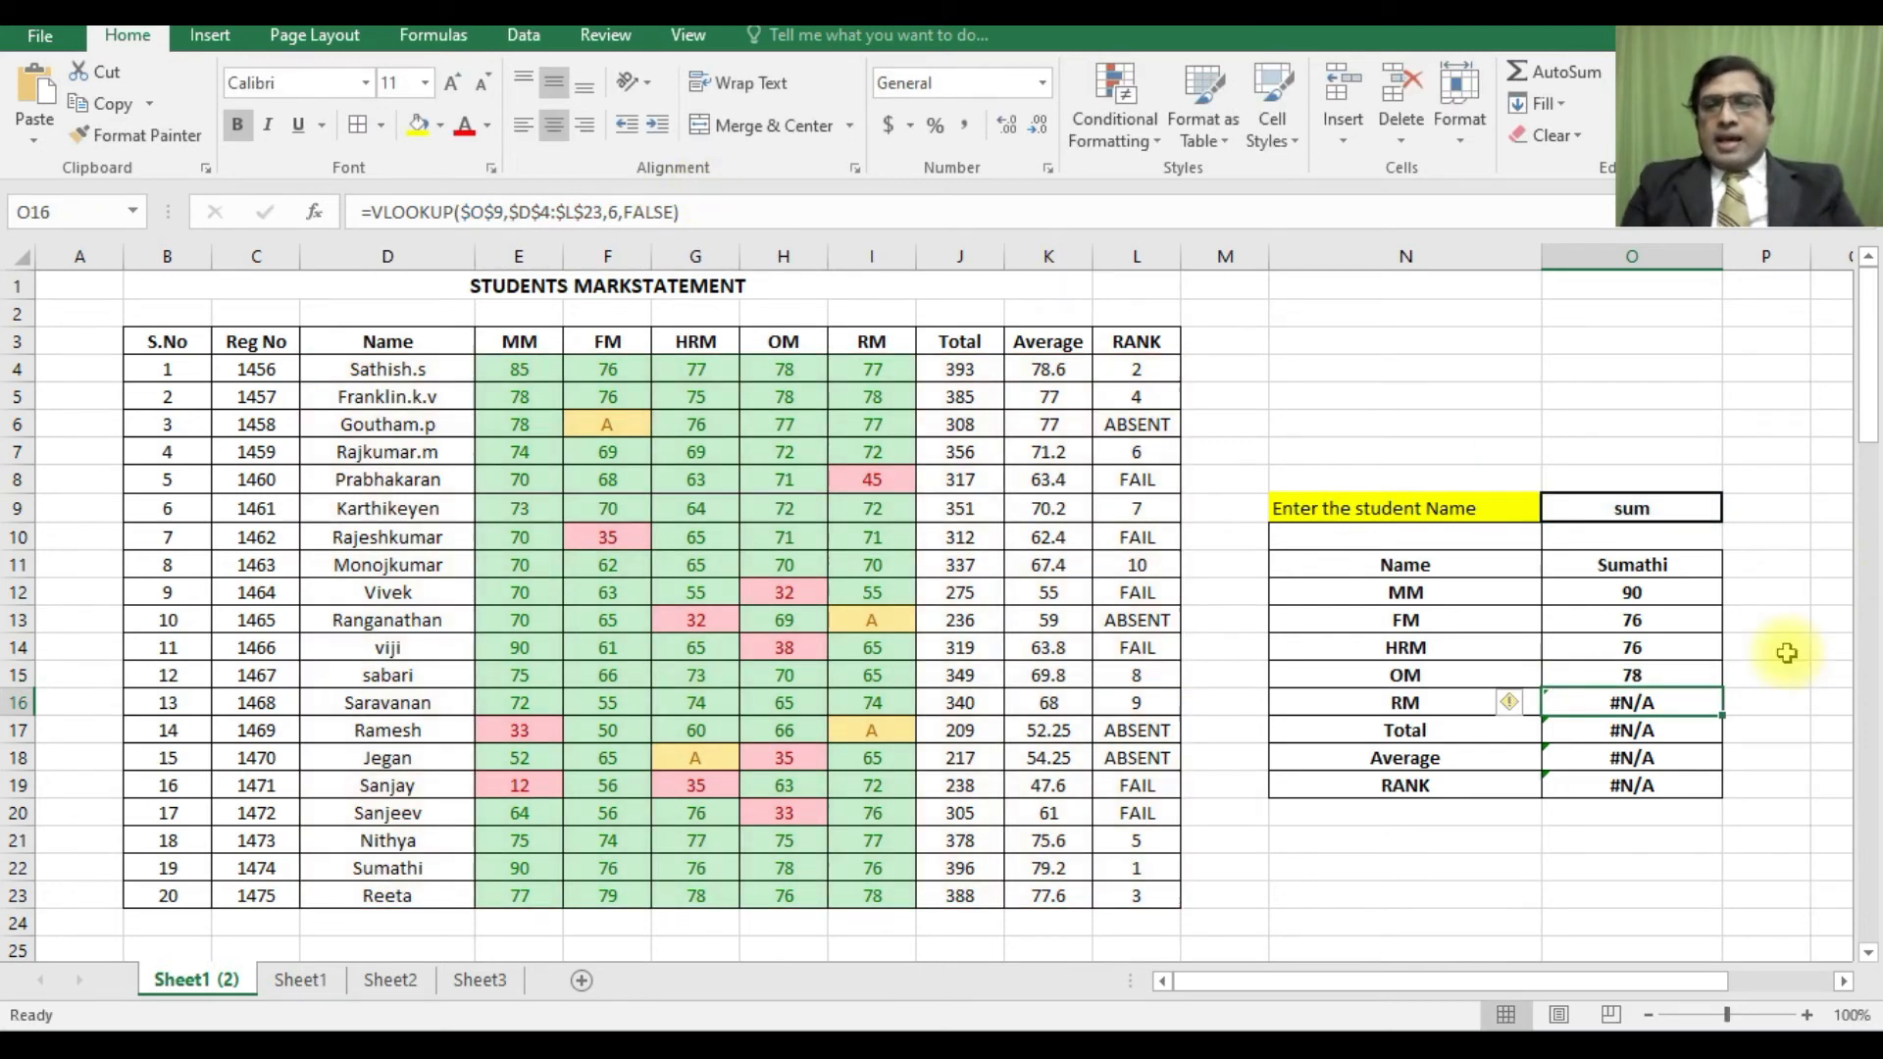
click(503, 212)
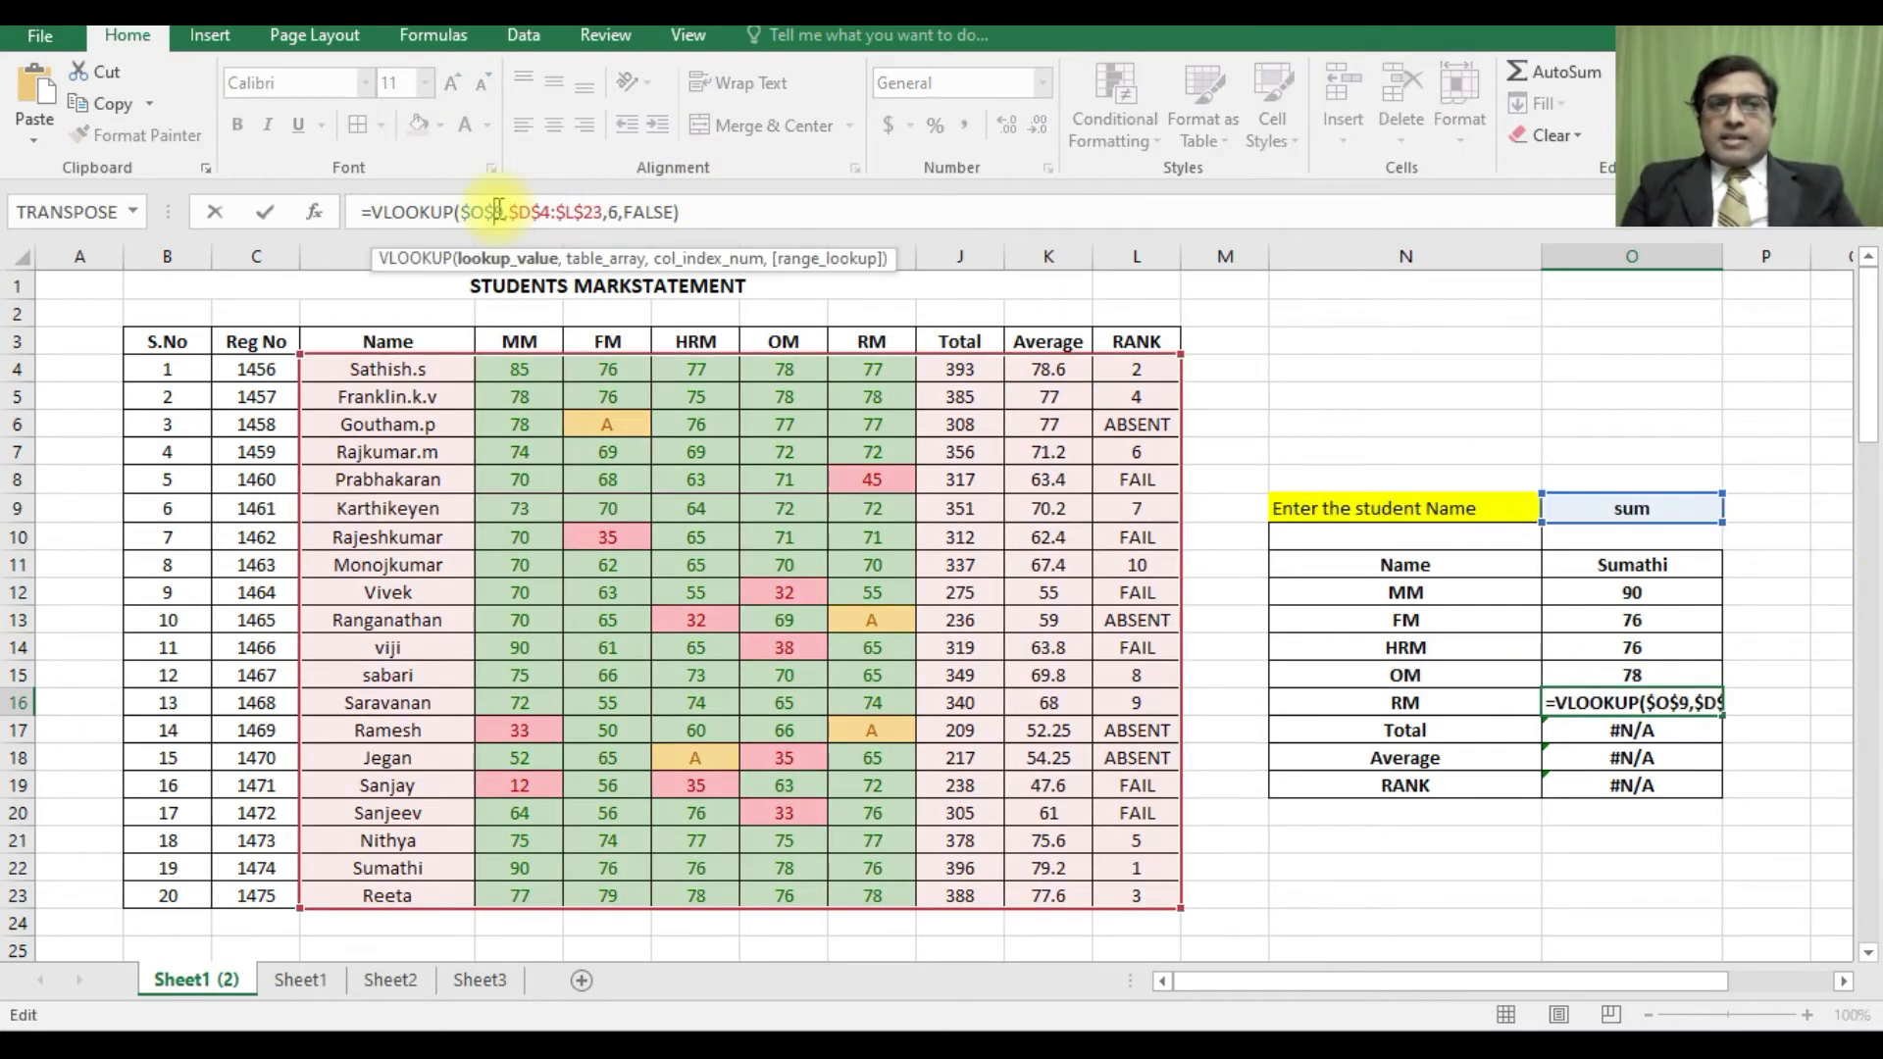
key(ctrl+v)
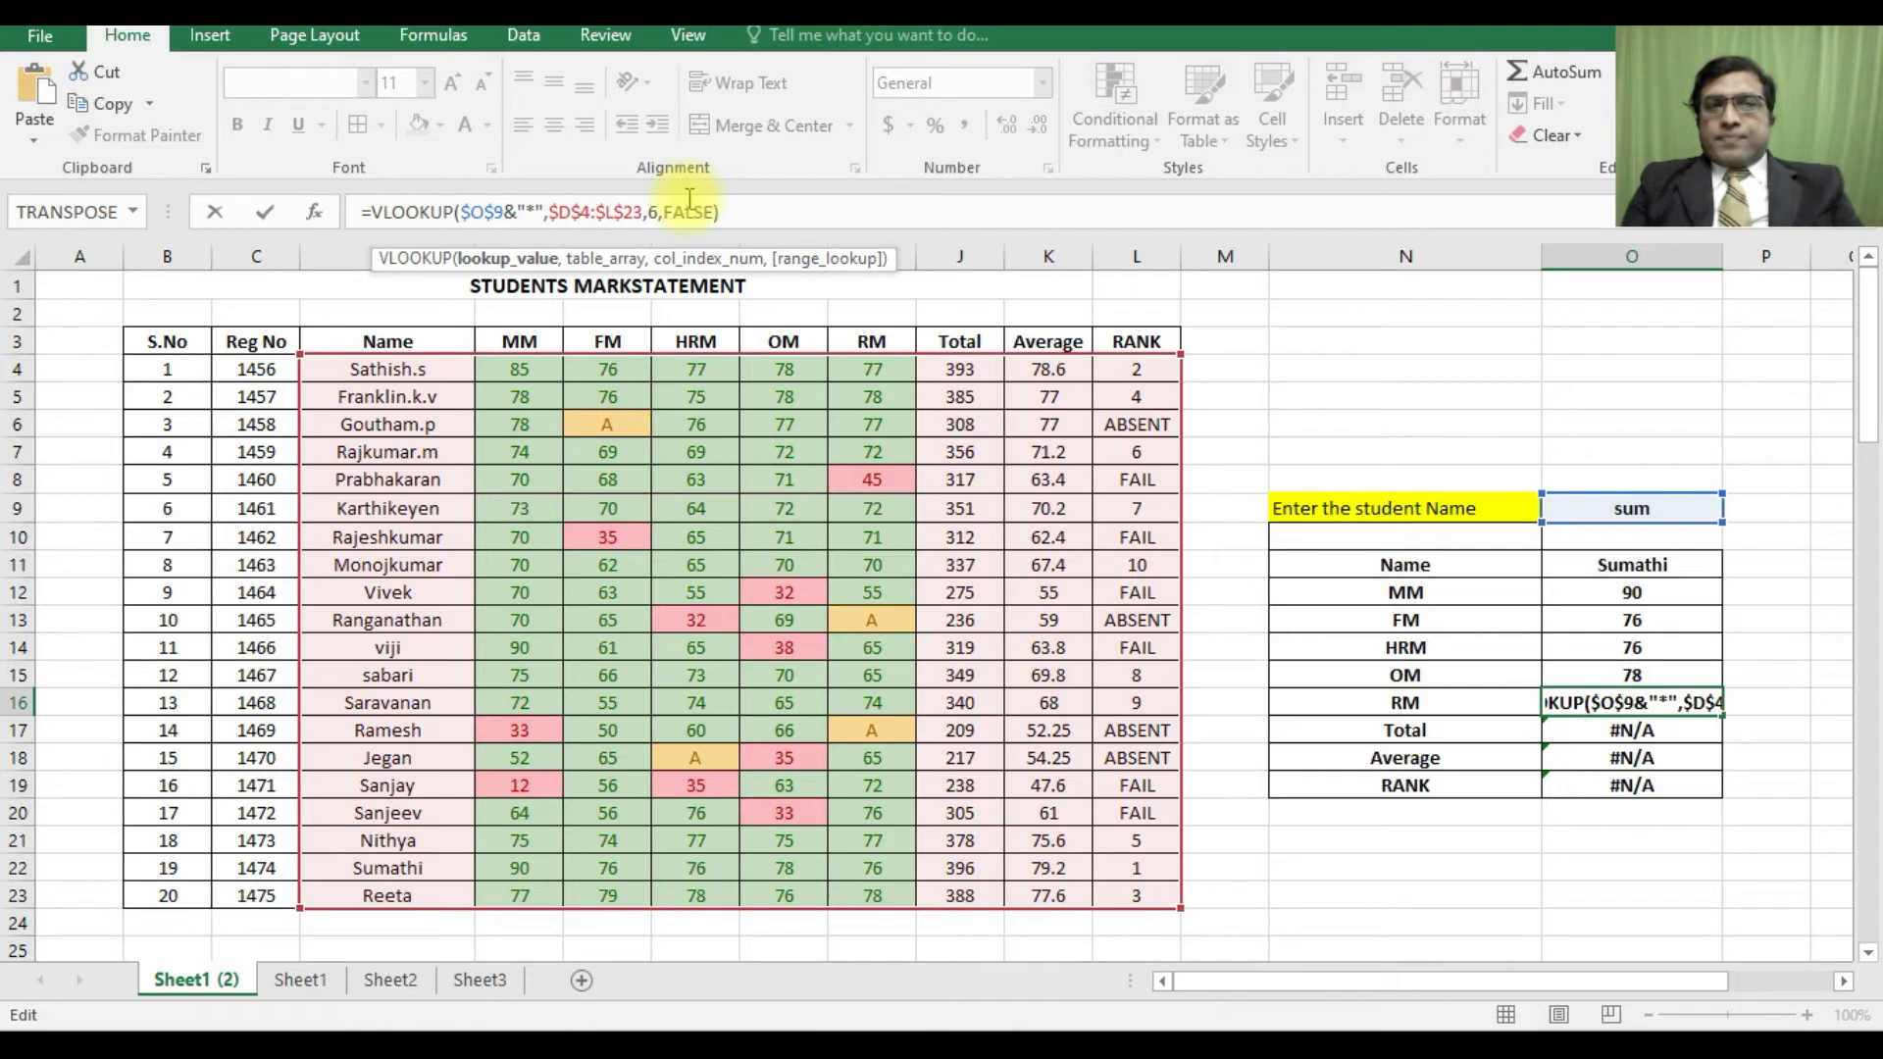
key(Return)
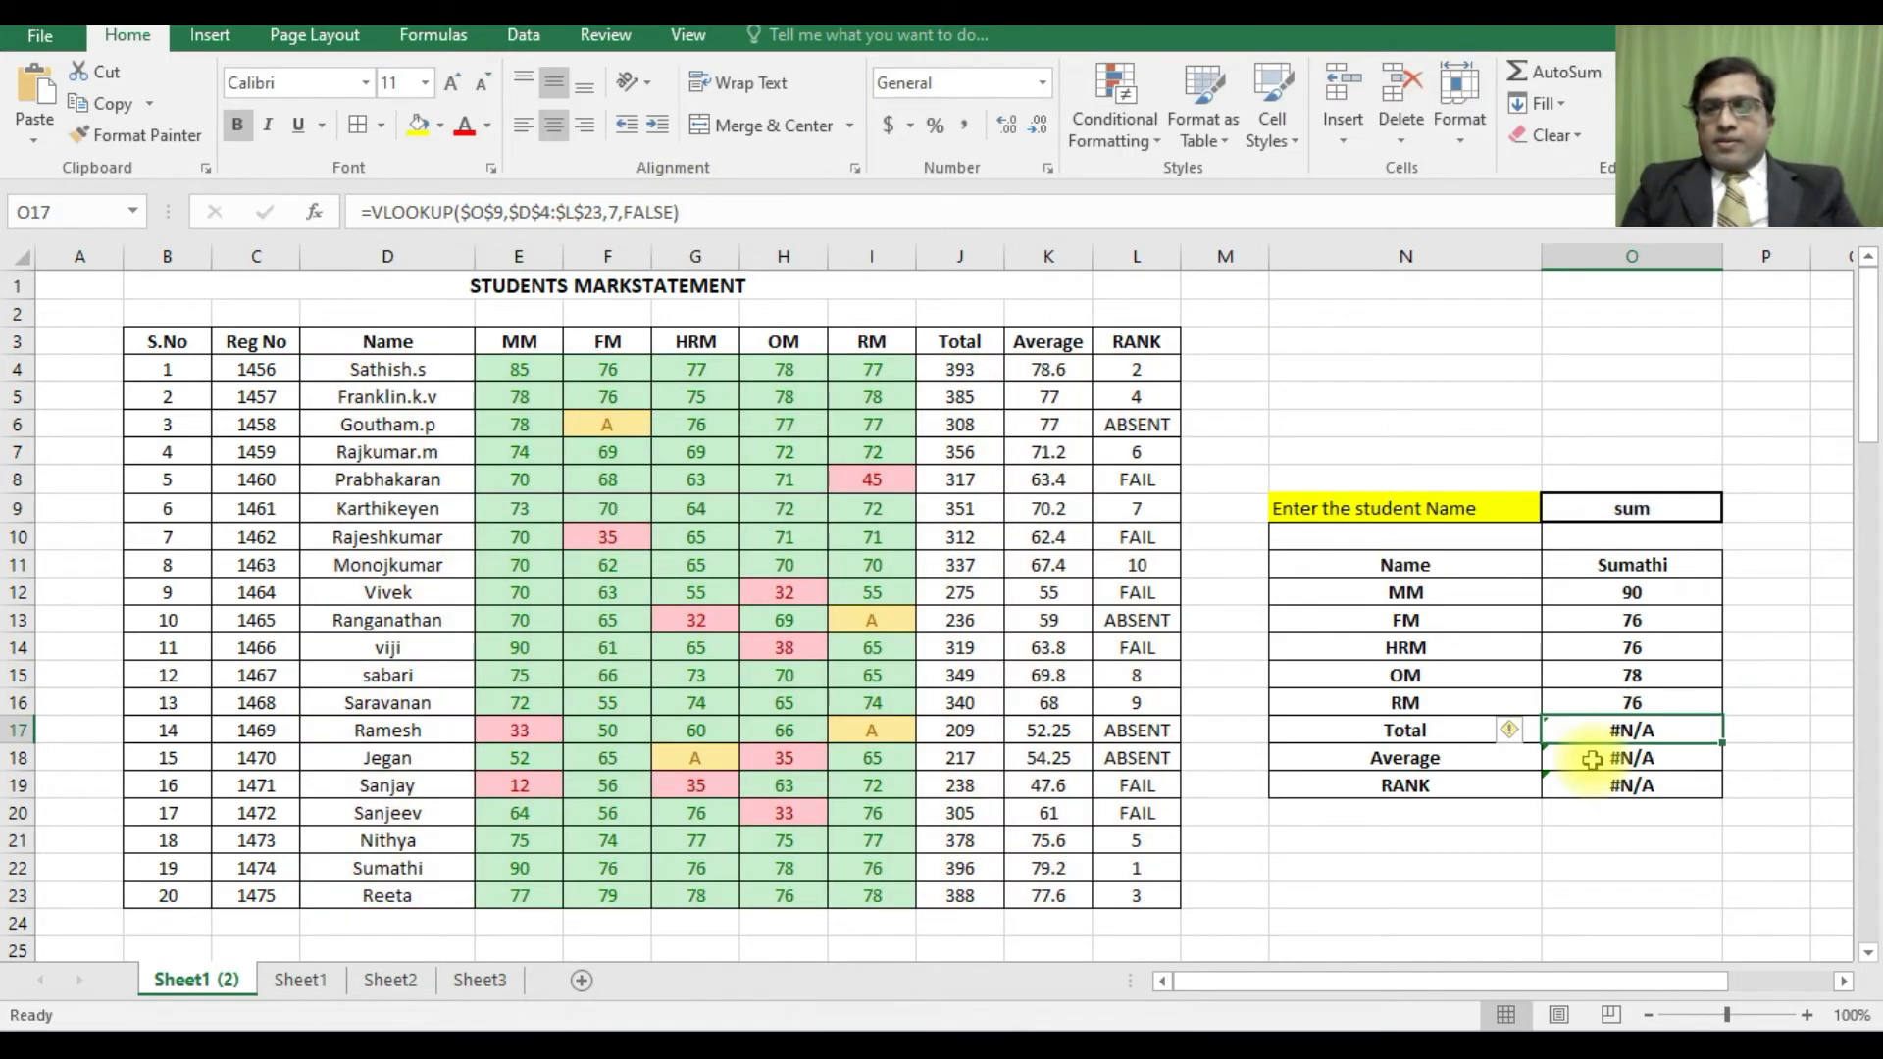
- Append the copied &"*" to the lookup value $O$9 in the Total, Average and RANK formulas in O17:O19
click(501, 214)
key(ctrl+v)
key(Return)
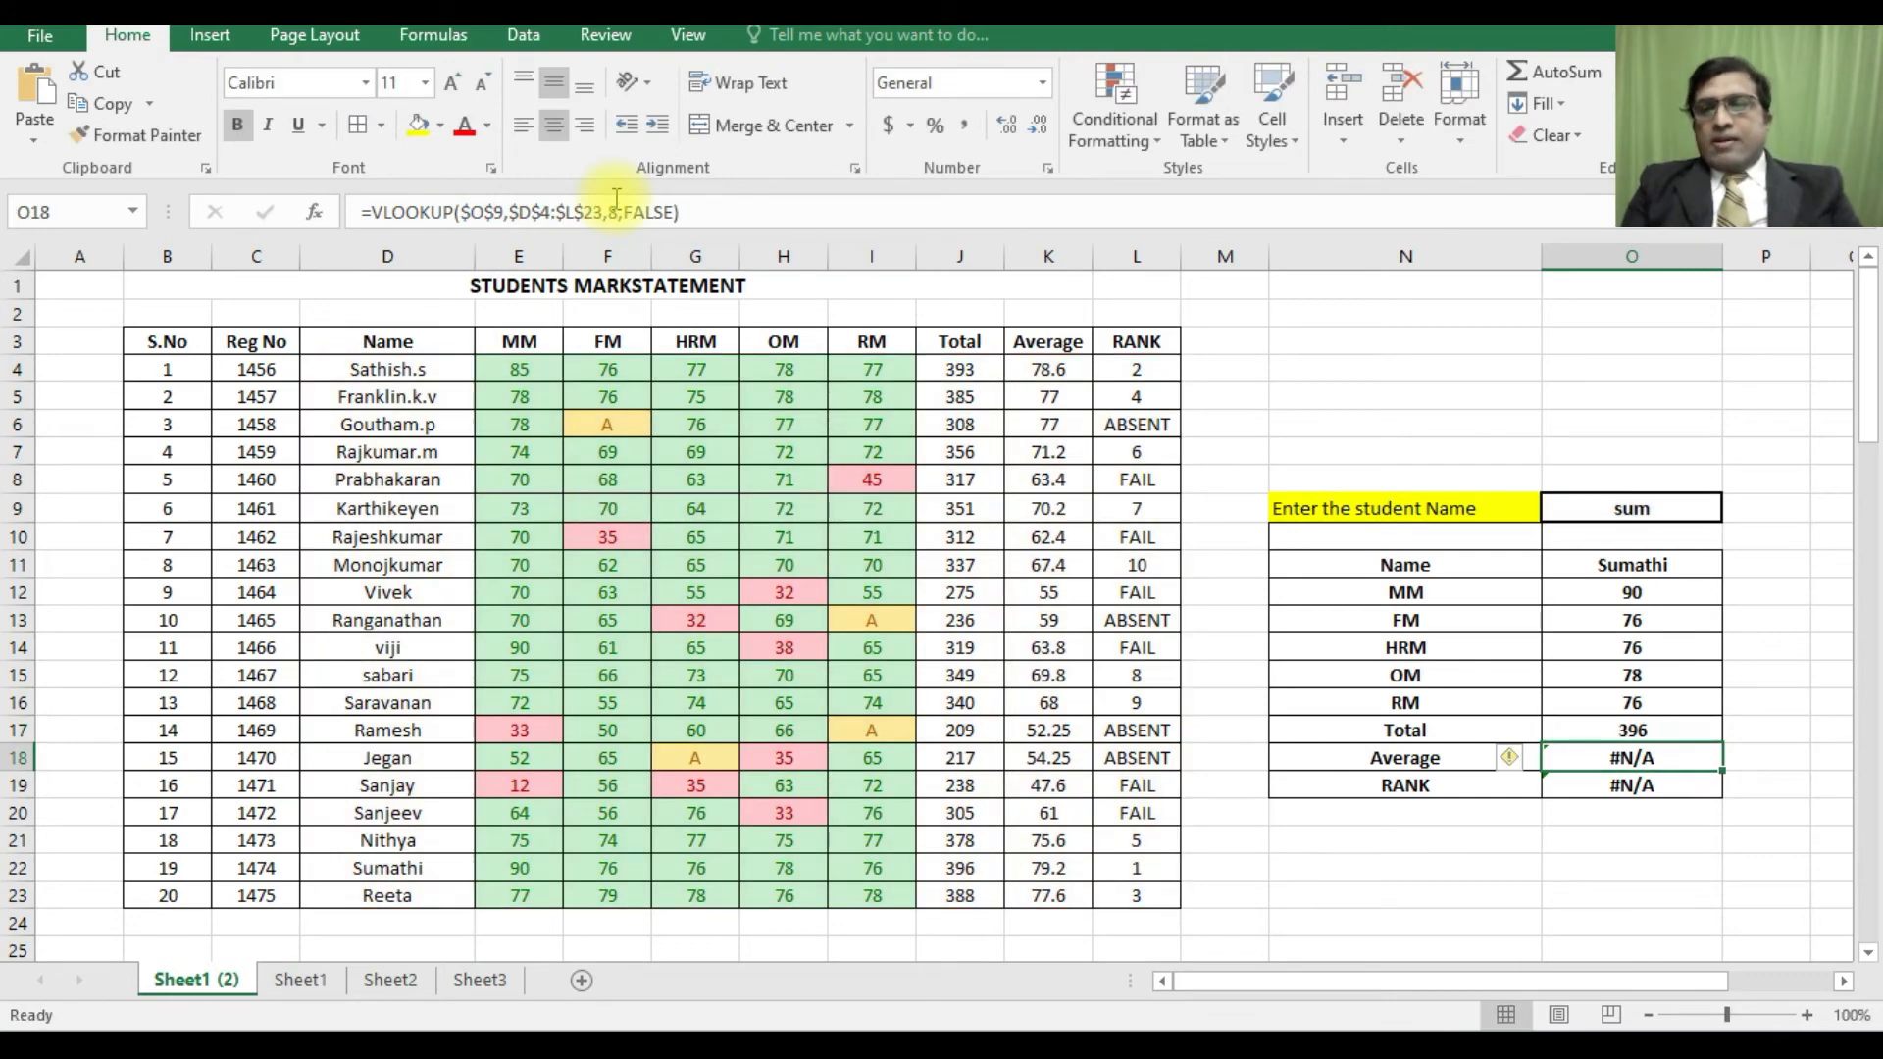
click(503, 214)
key(ctrl+v)
key(Return)
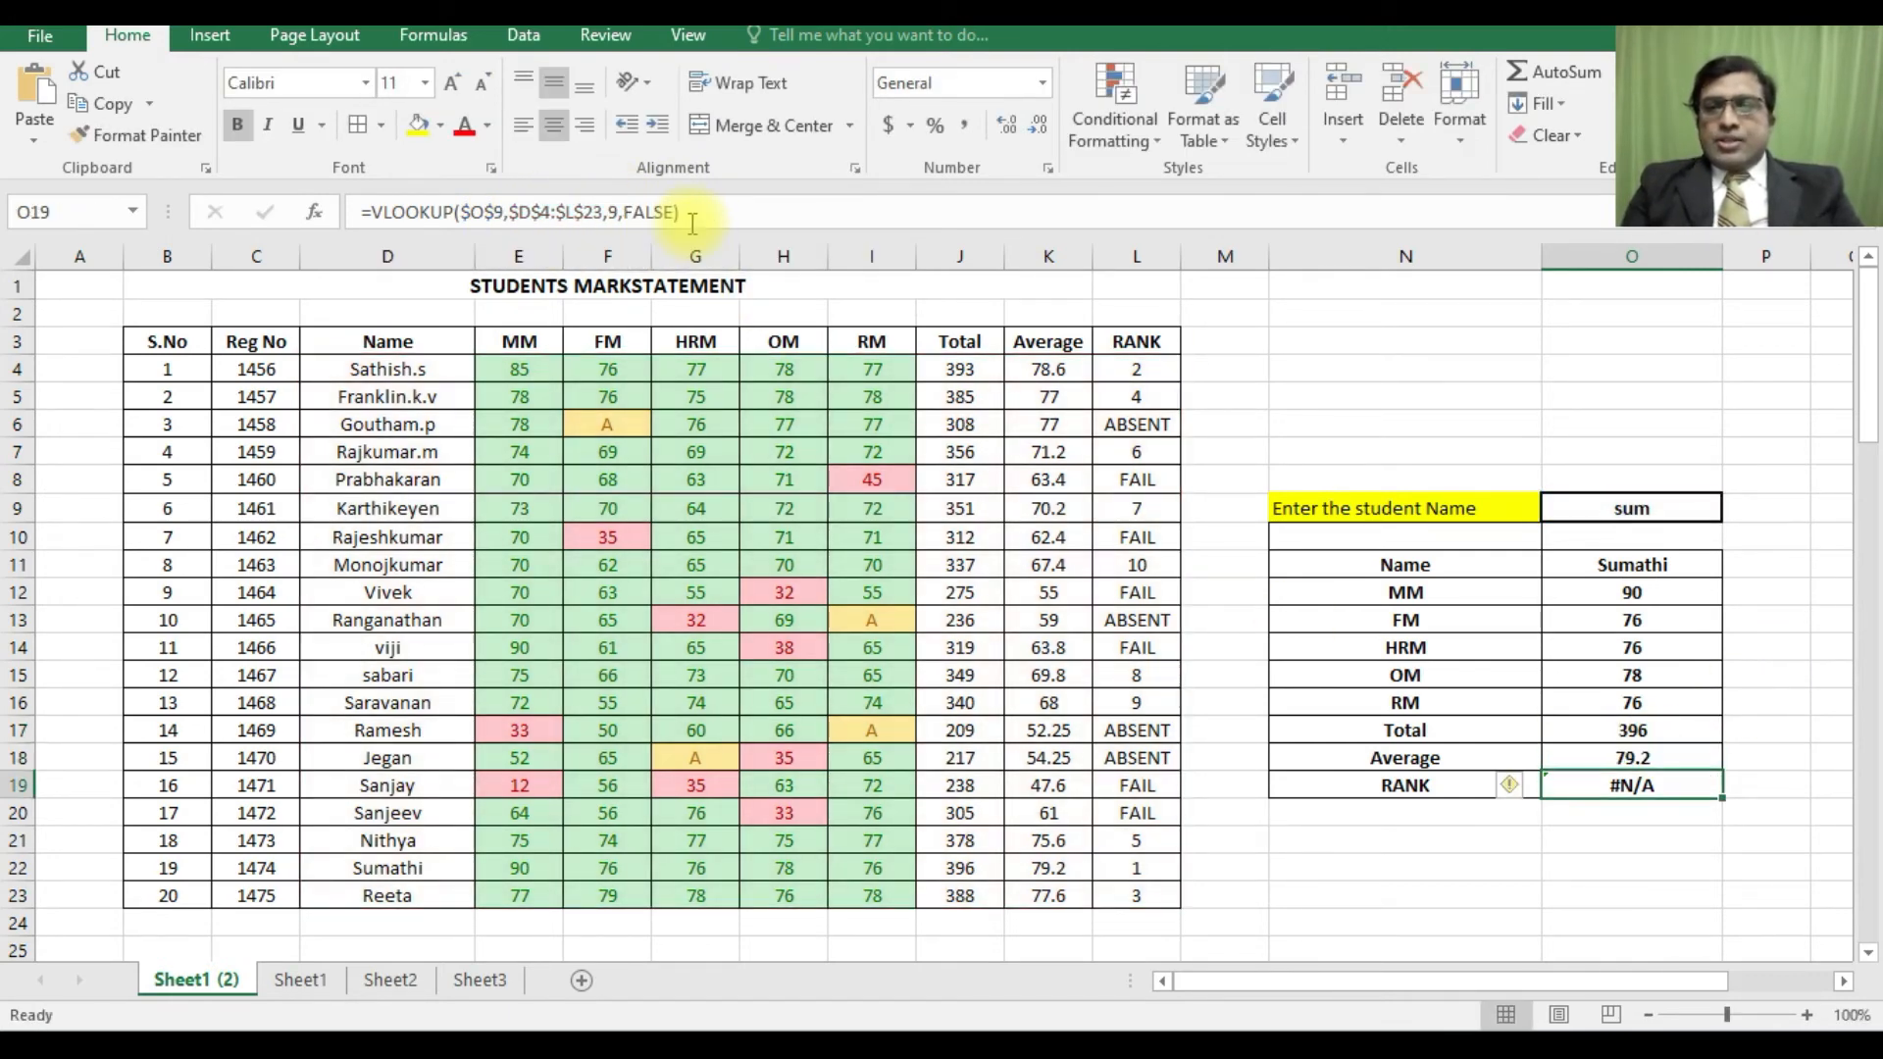
click(506, 213)
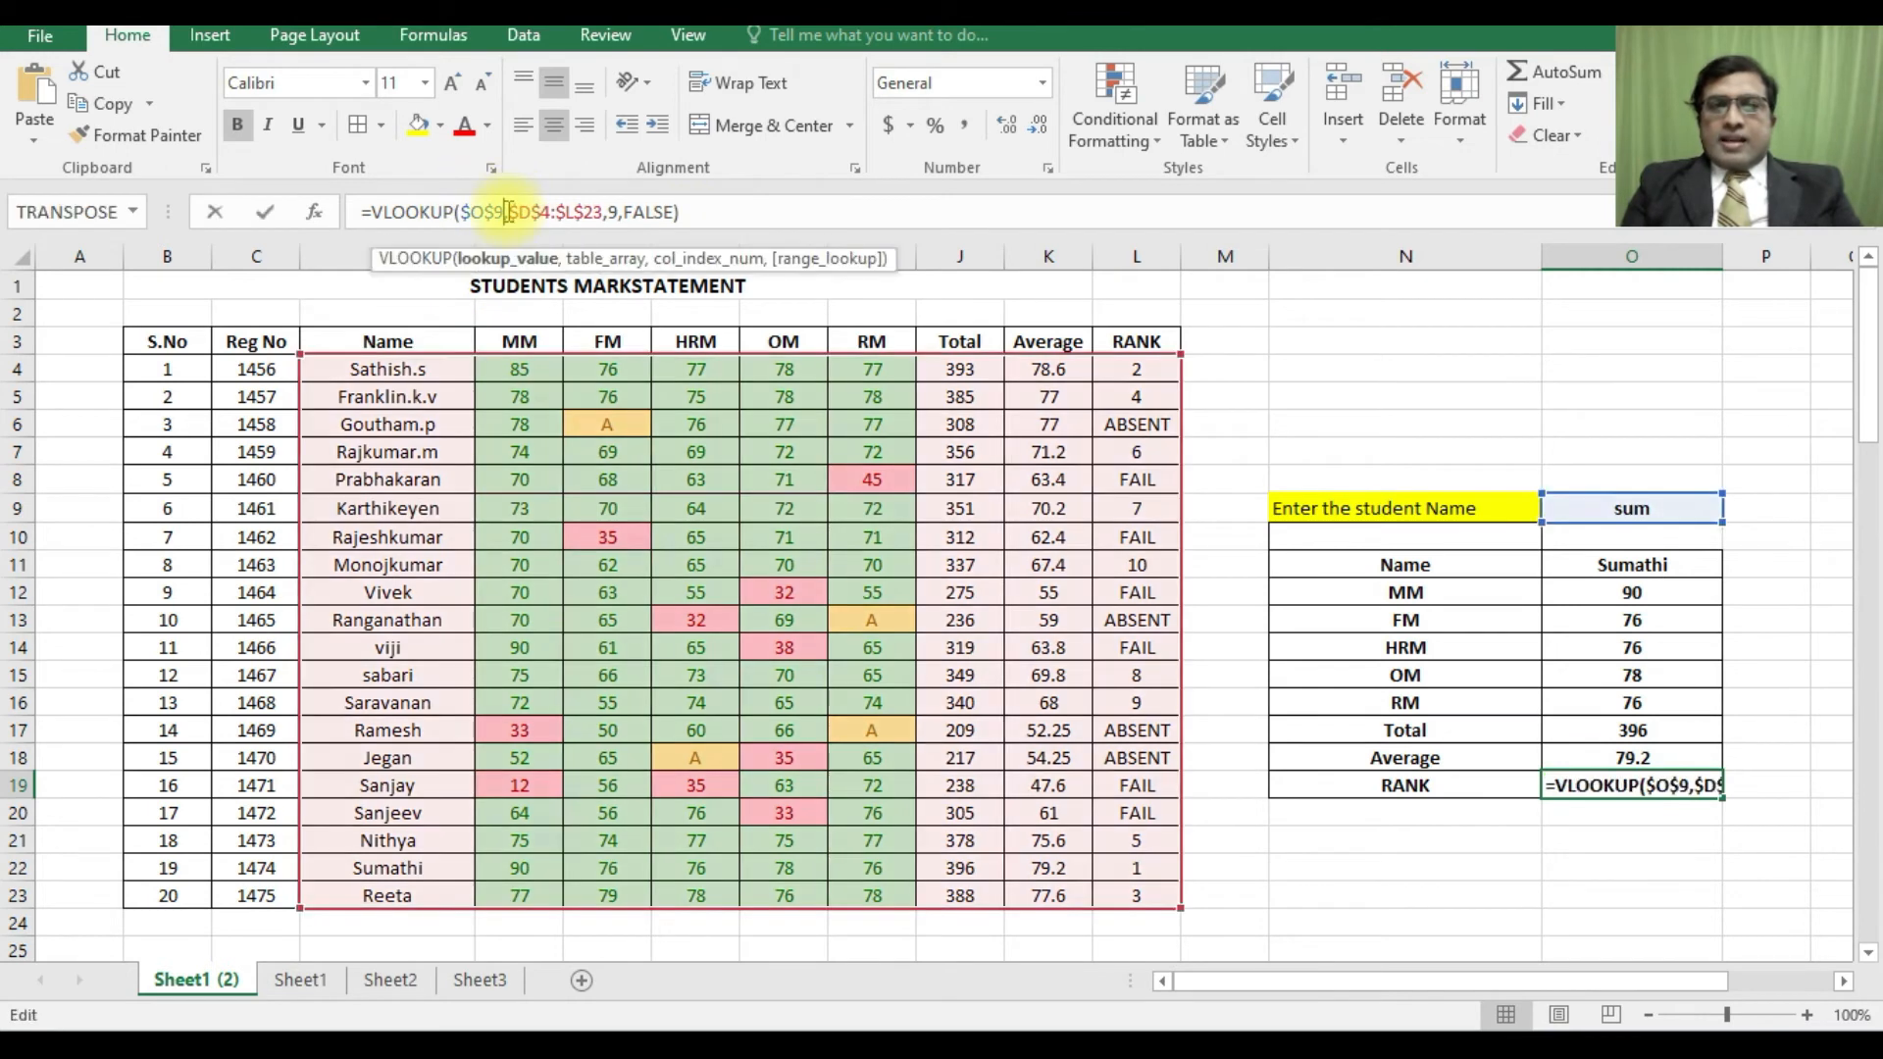
key(ctrl+v)
key(Return)
- Test the wildcard lookup by entering the partial name "sab" and then "Nit" in O9
click(1665, 516)
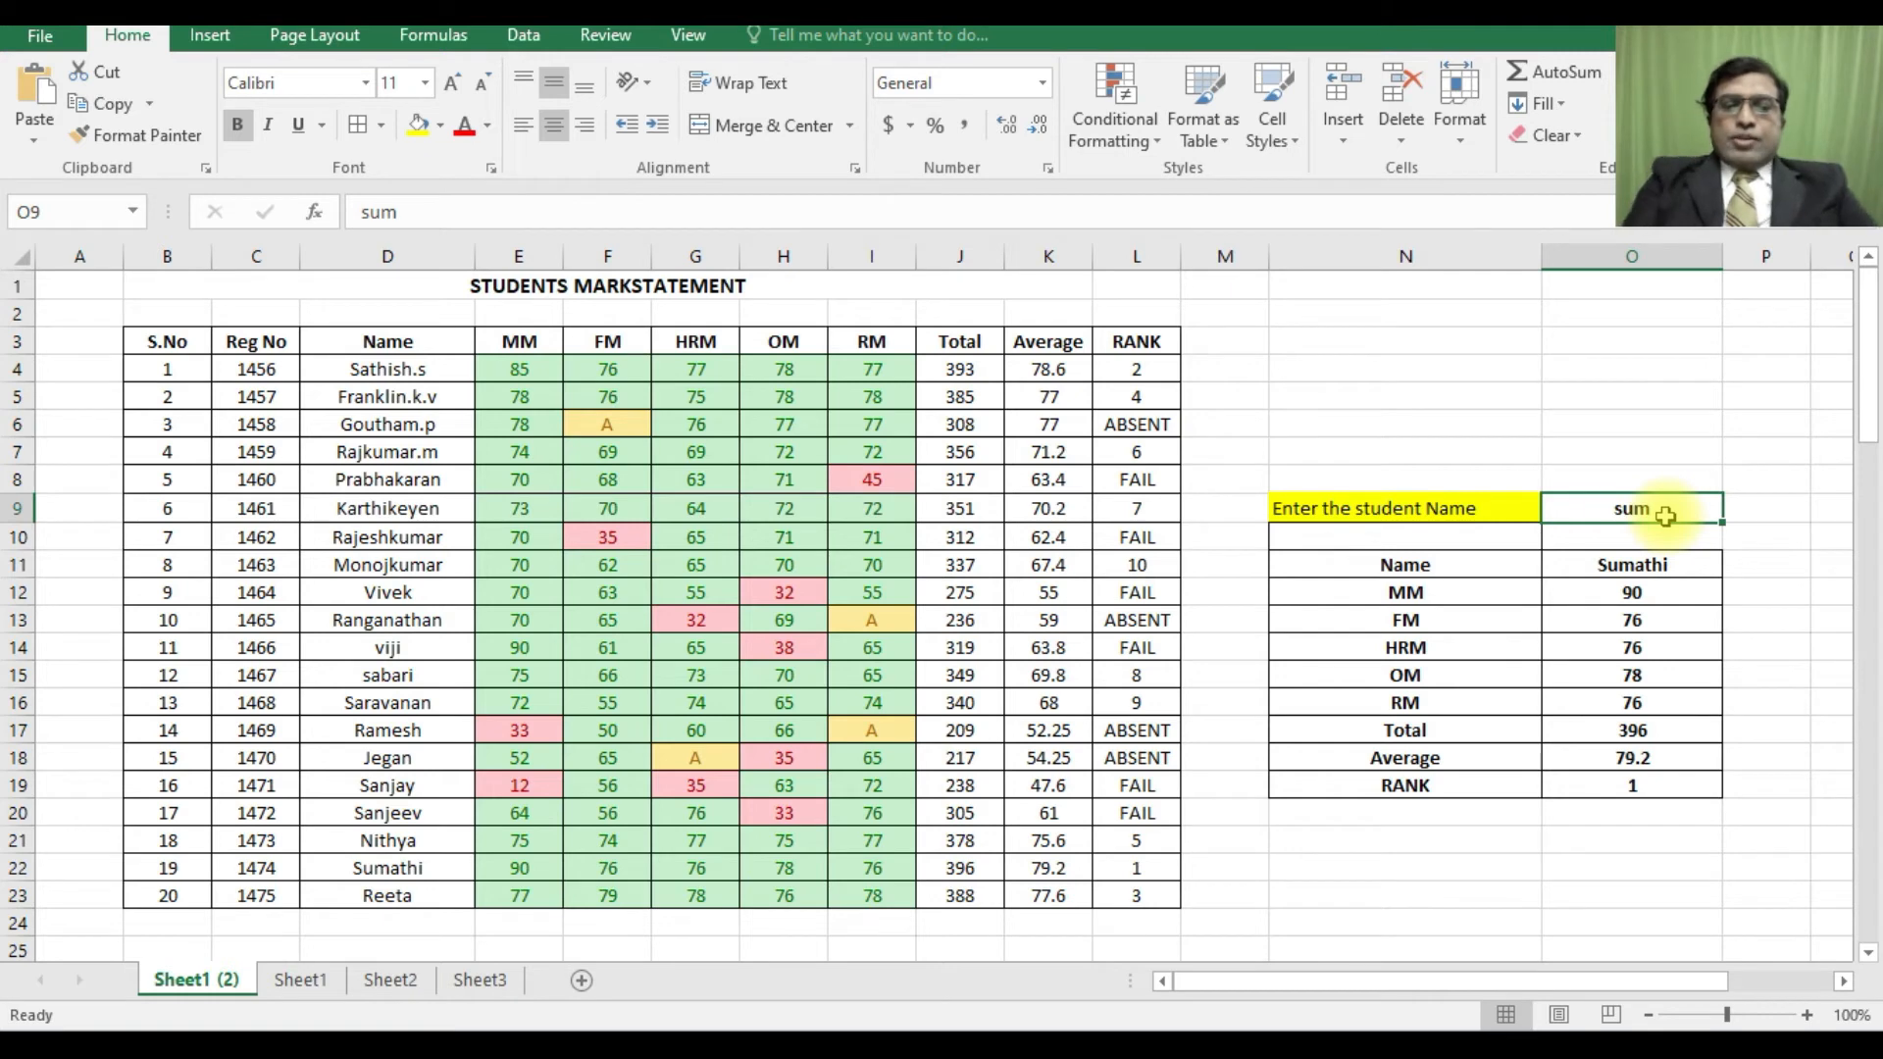
text(s)
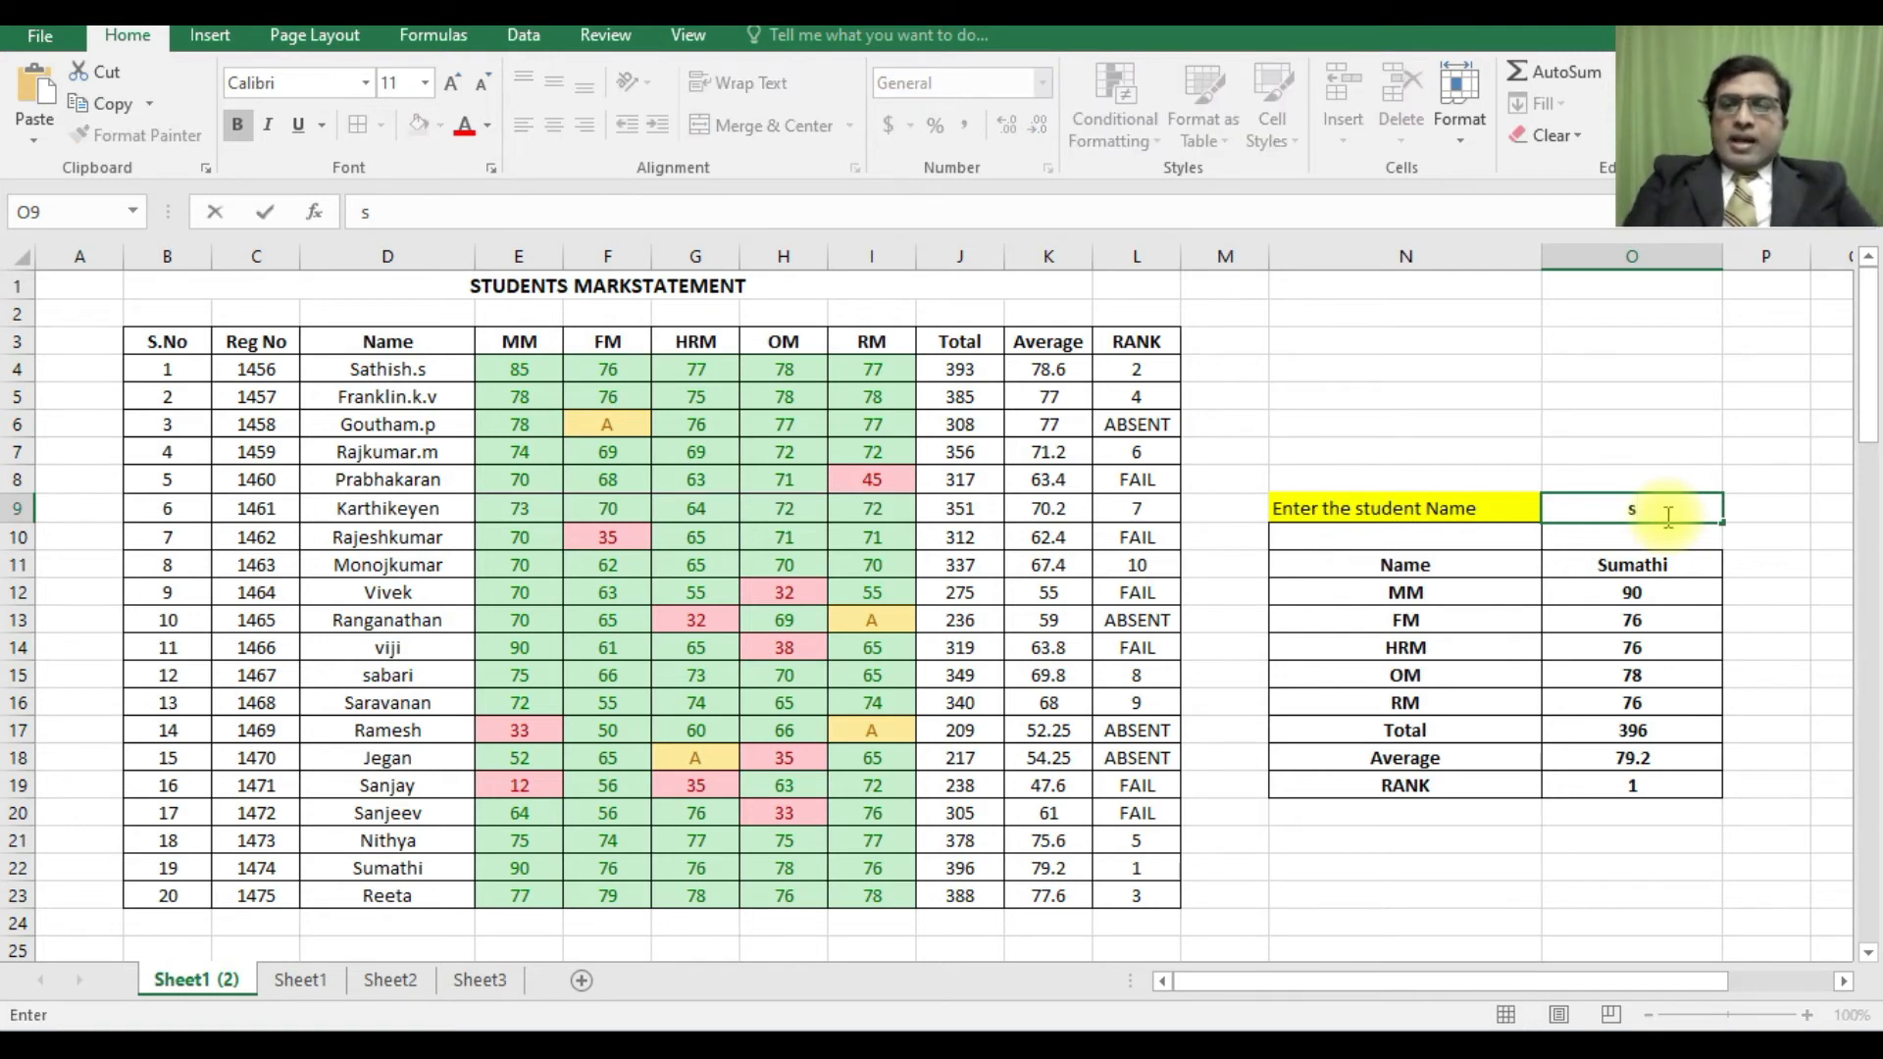
text(ab)
key(Return)
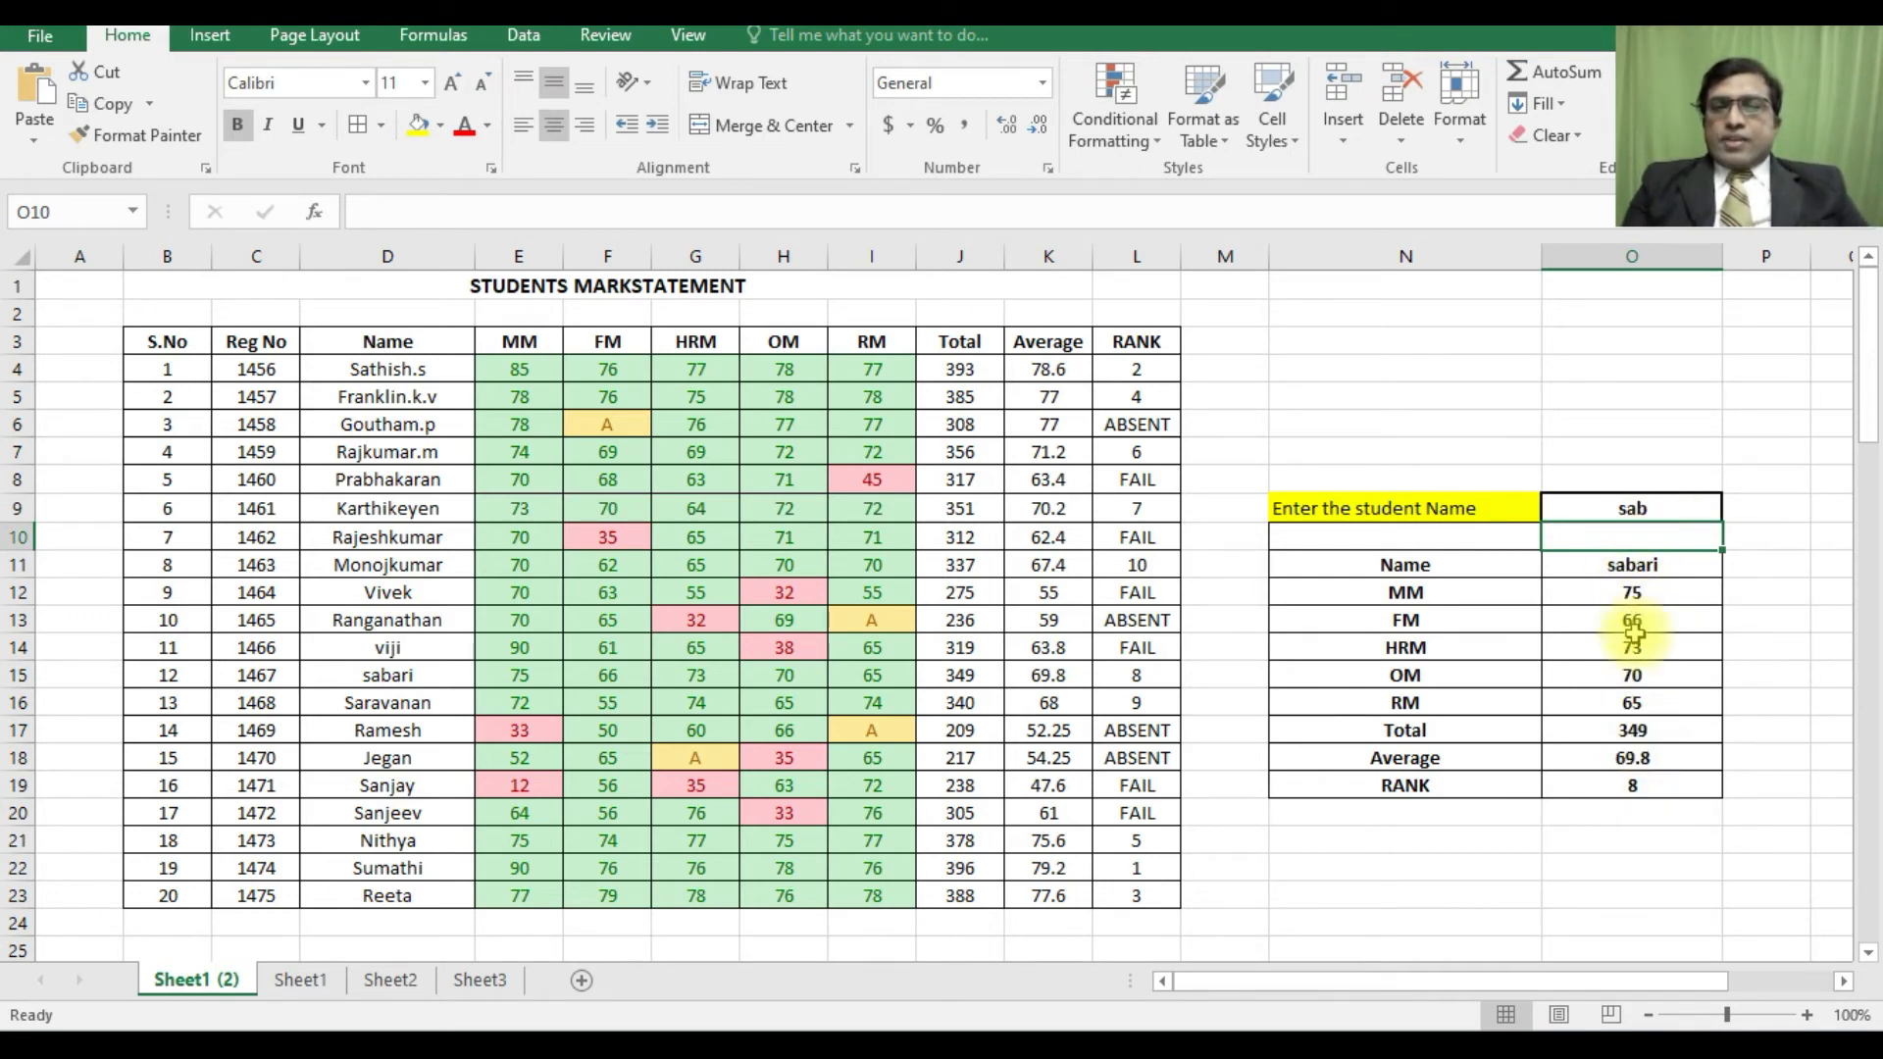
click(1633, 507)
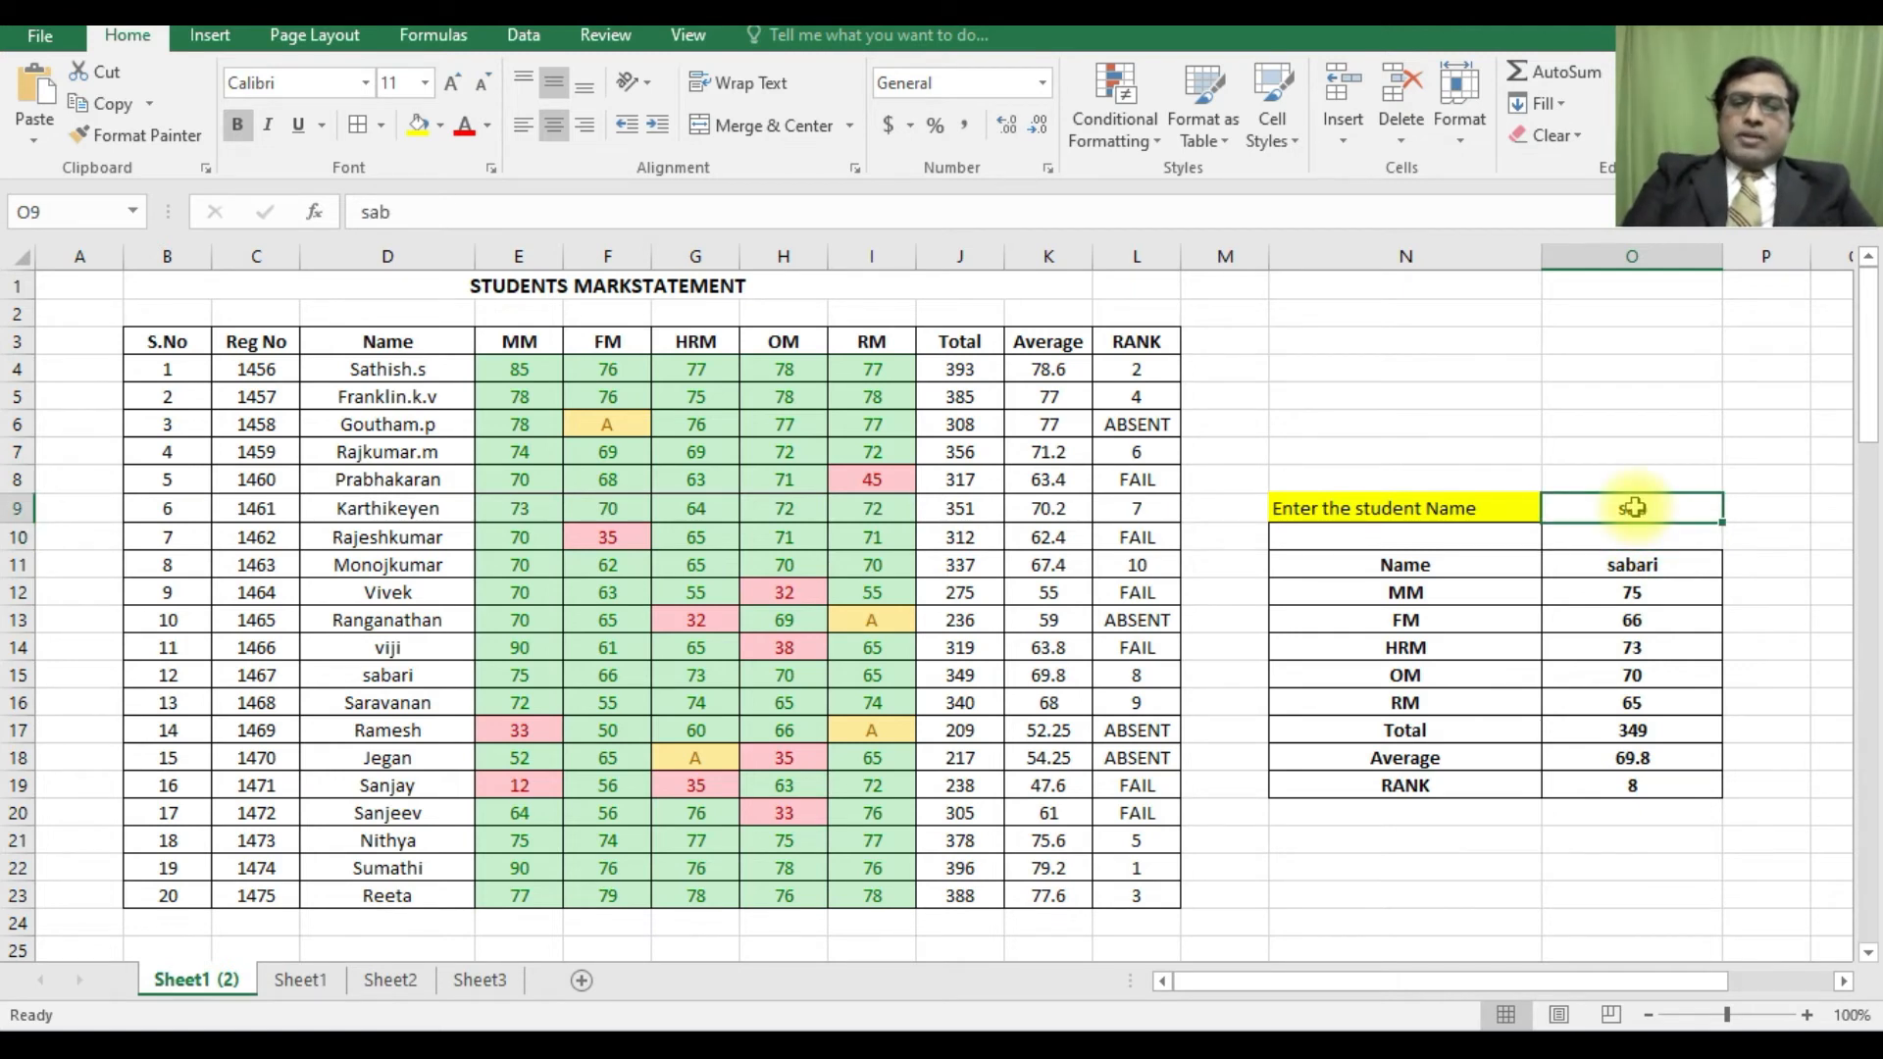
text(Nit)
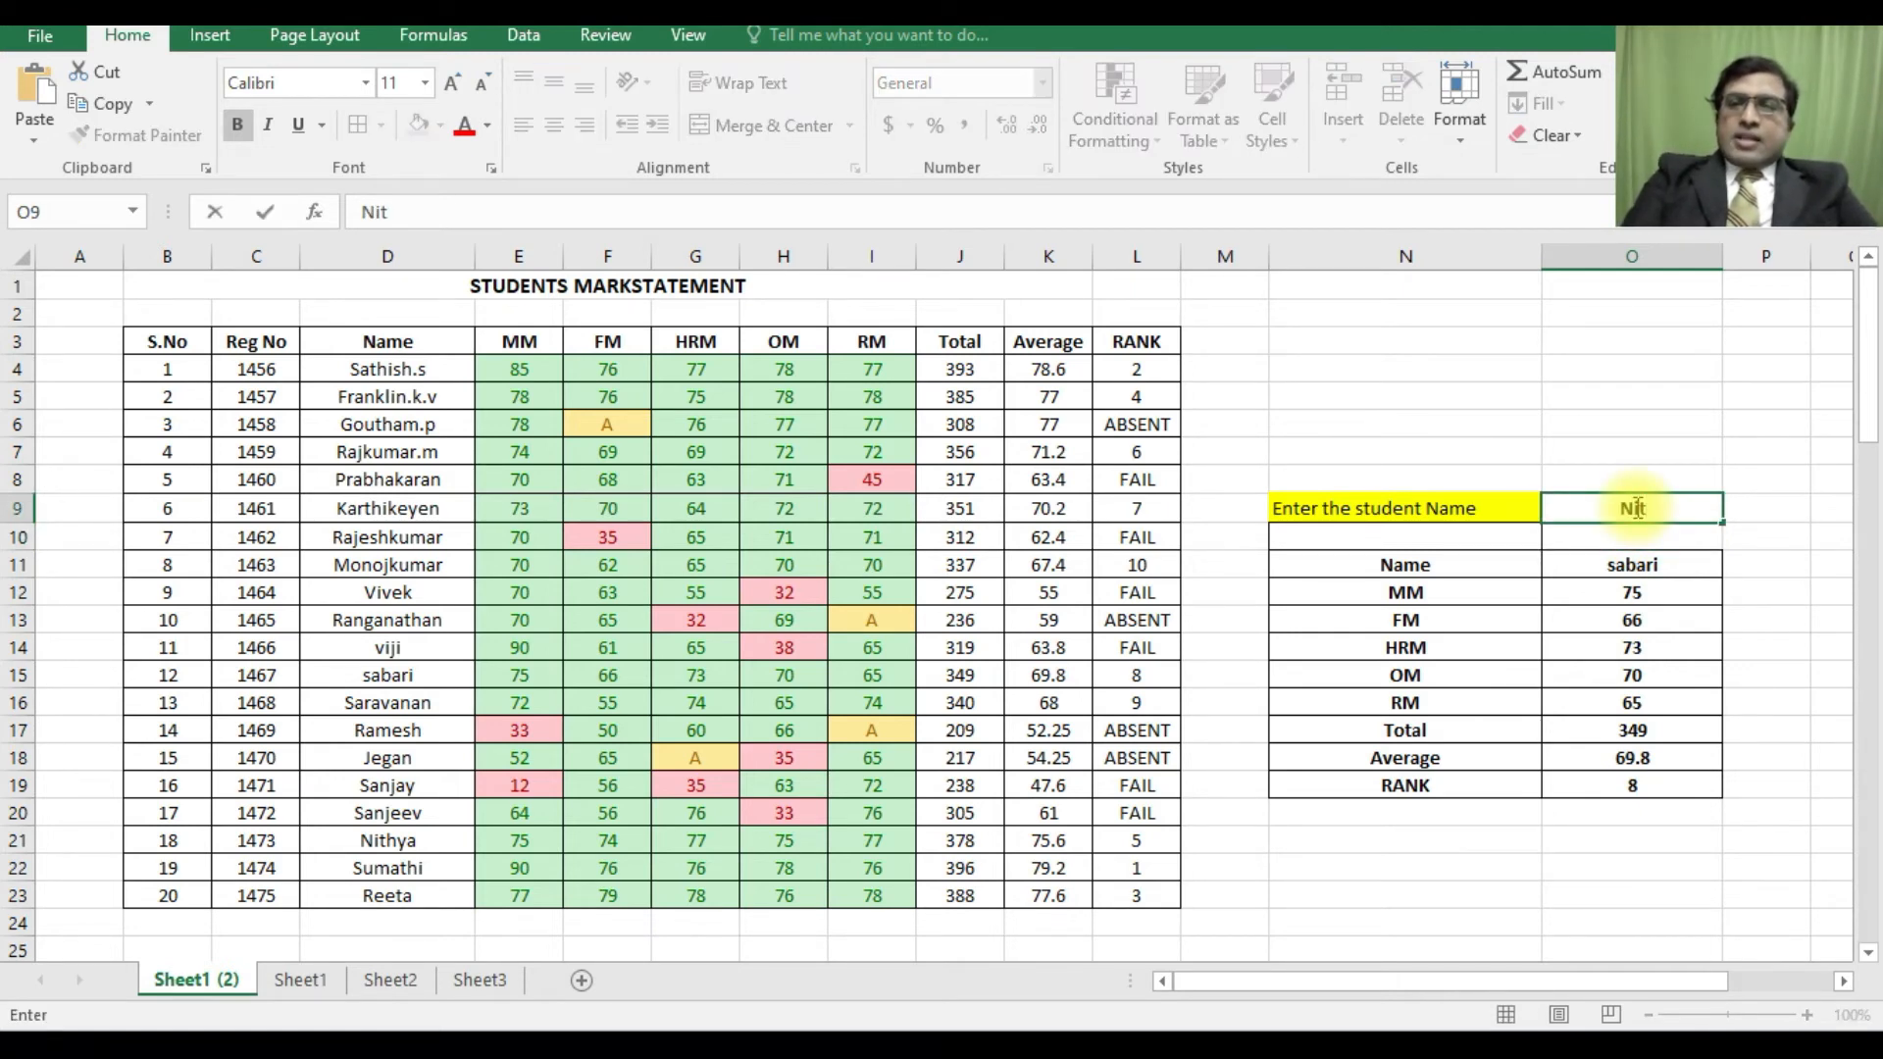
text(hya)
key(Return)
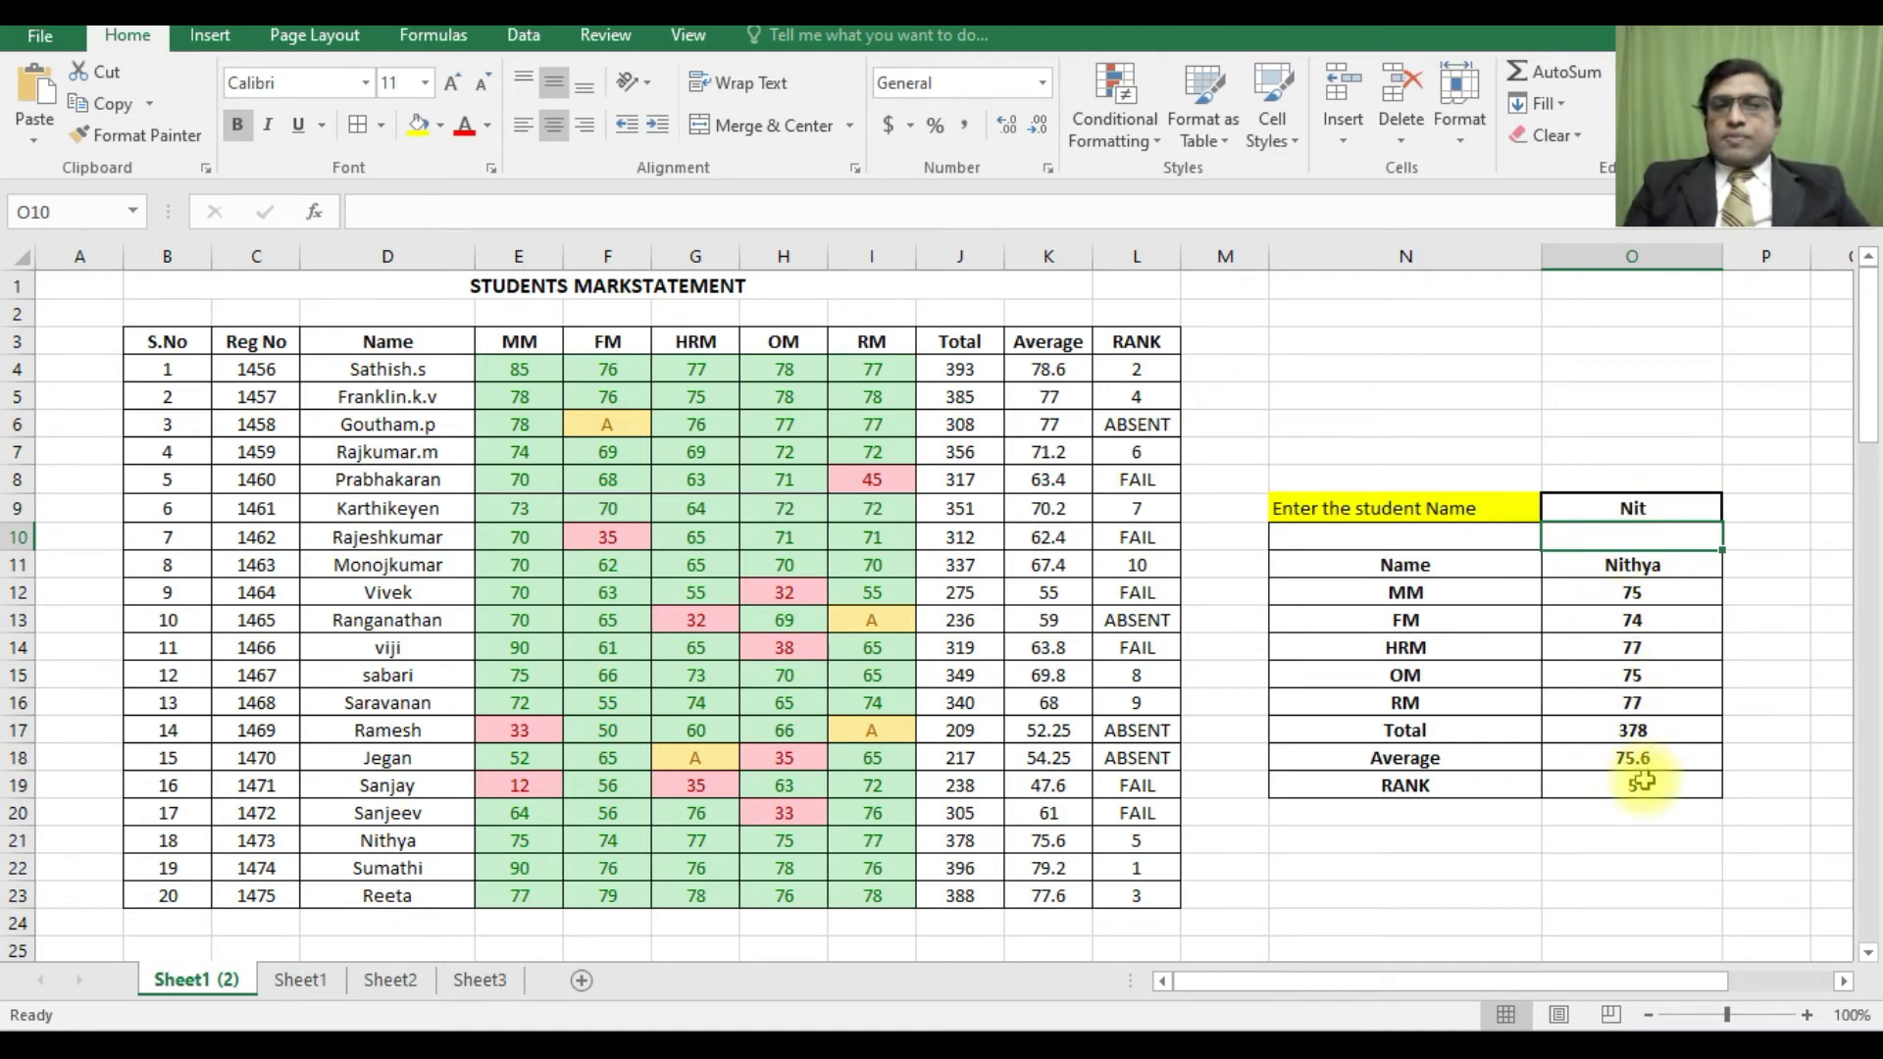
- Replace the partial name in O9 with "sat"
click(1665, 508)
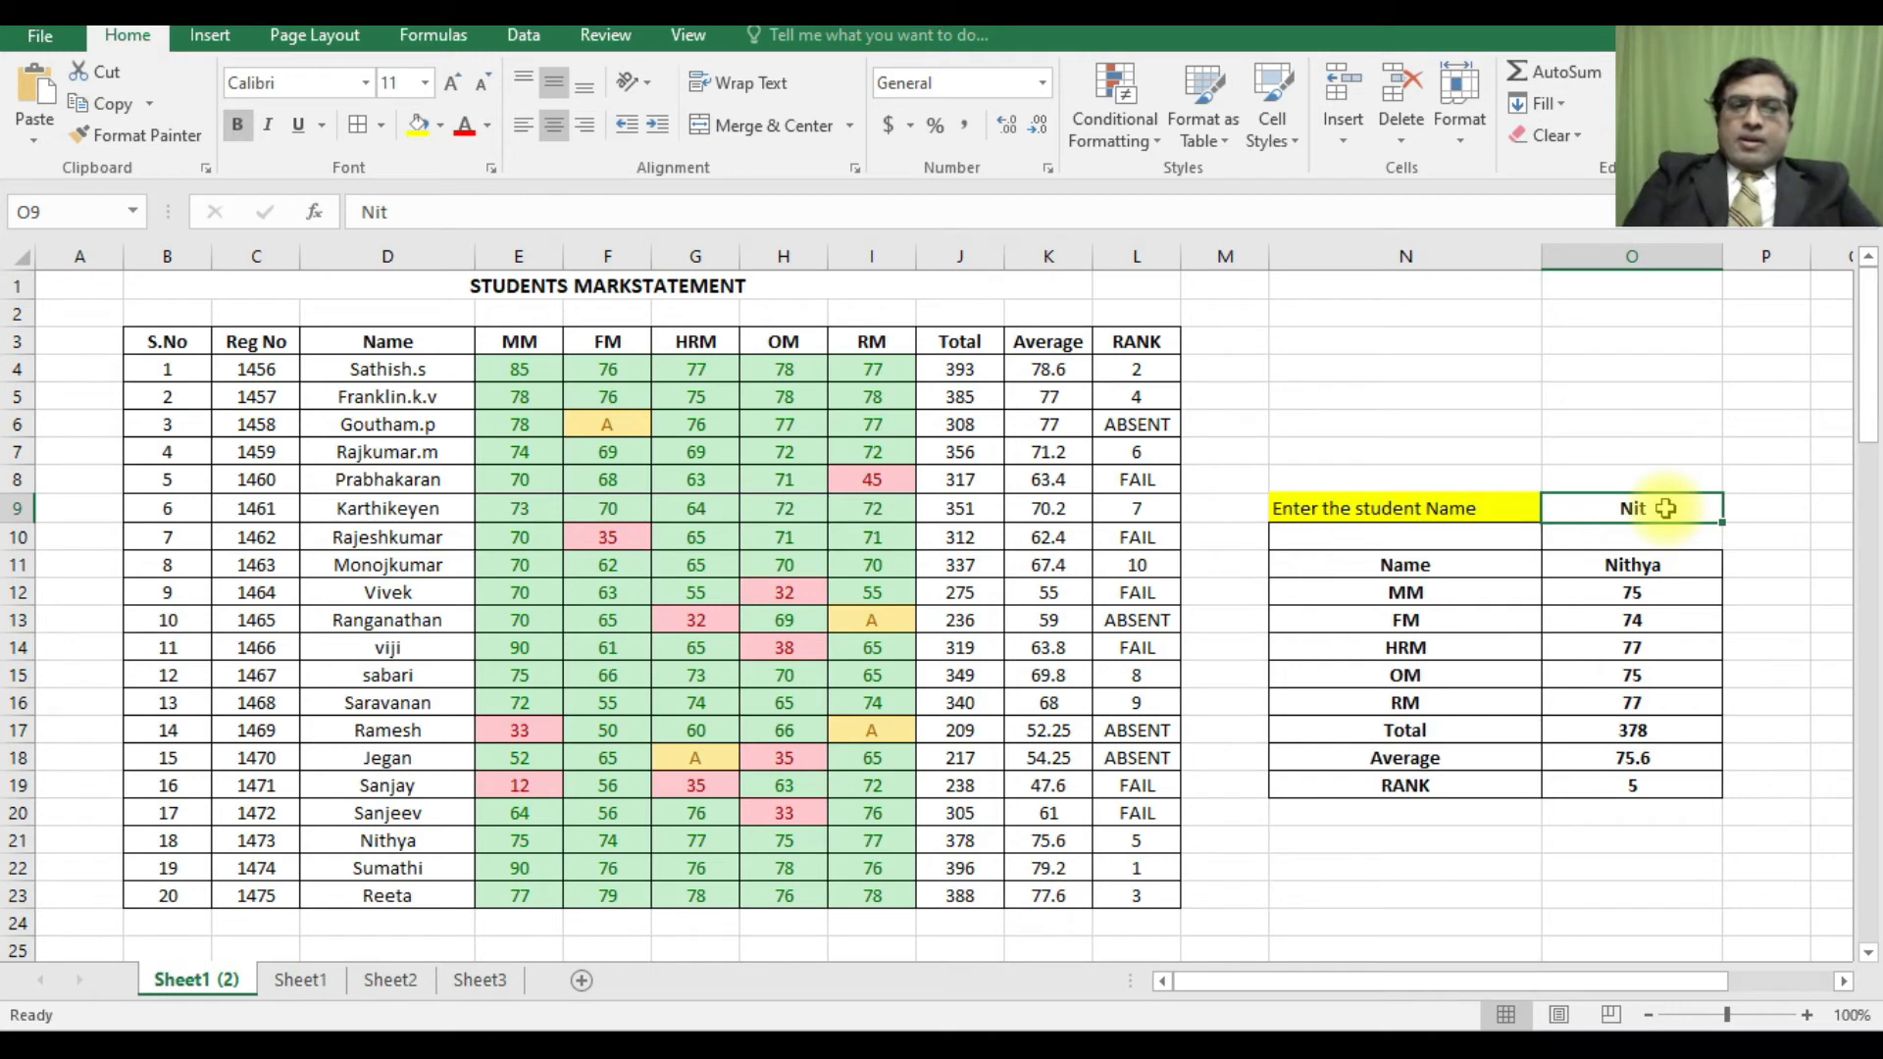
text(s)
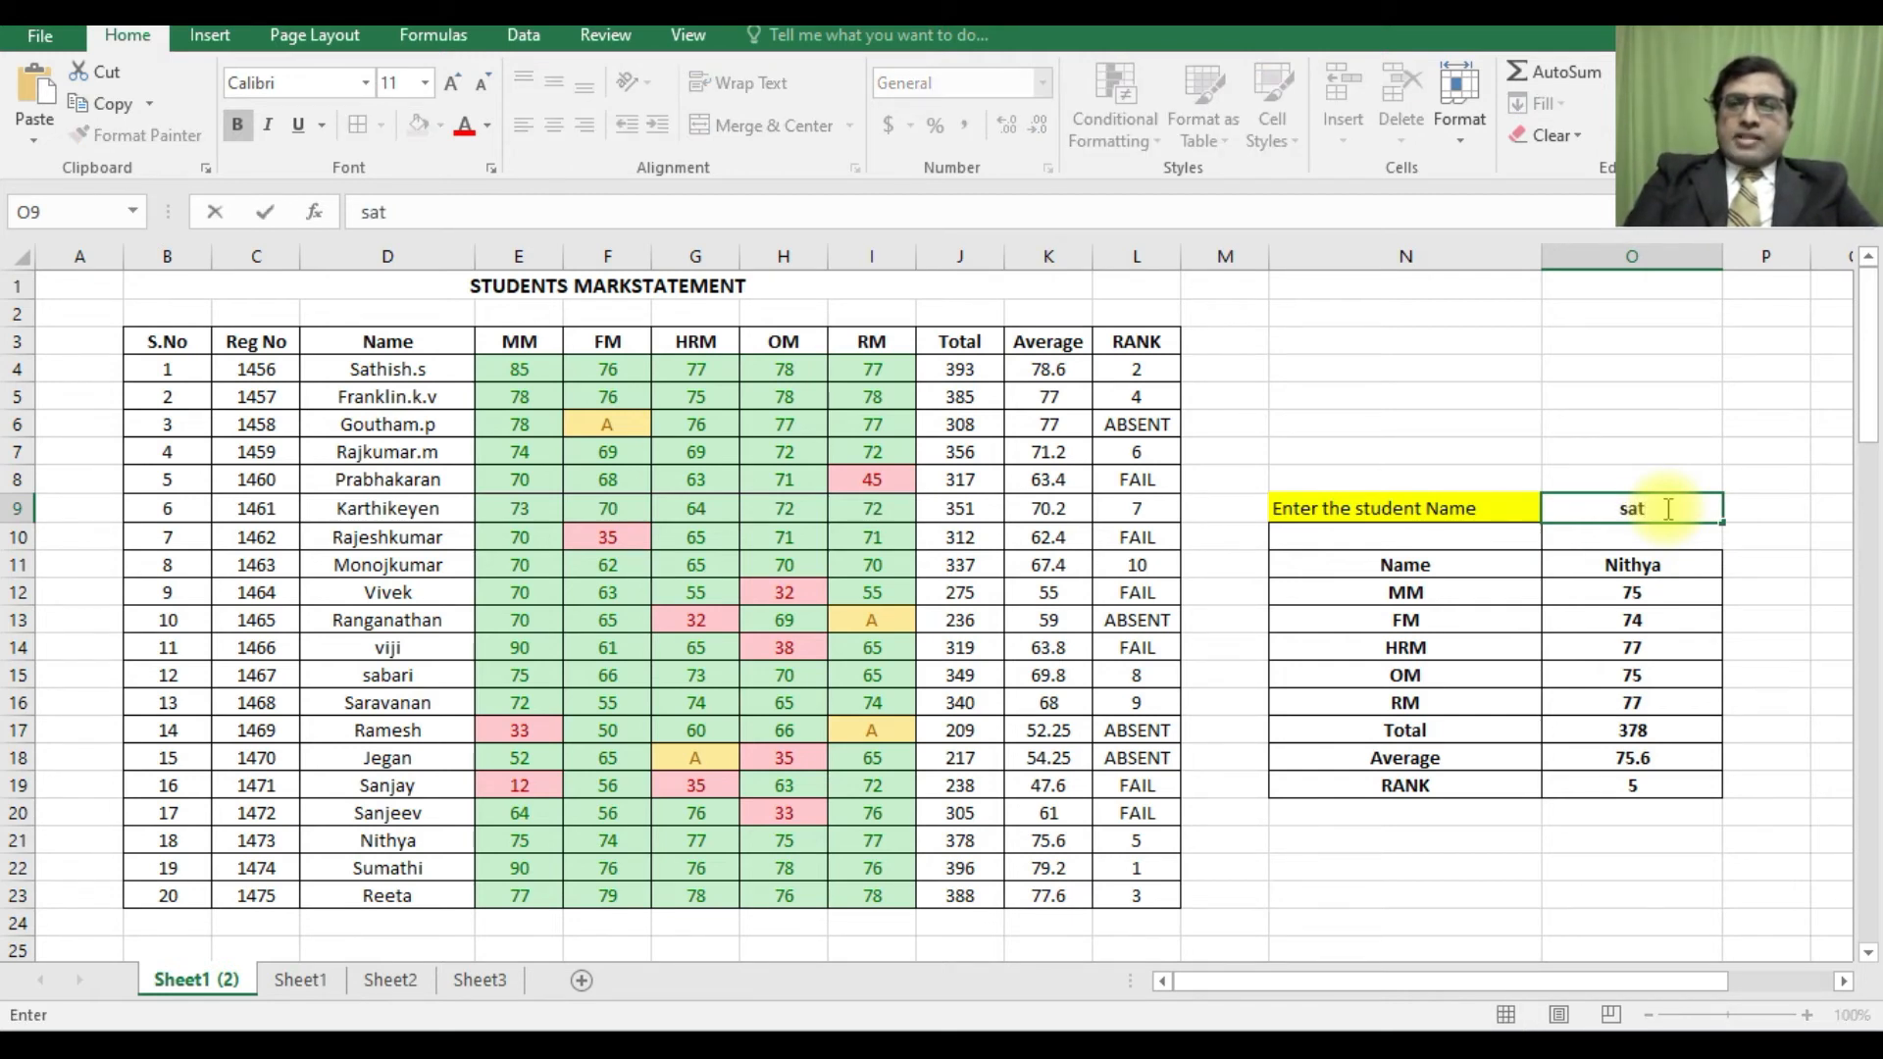
text(at)
key(Return)
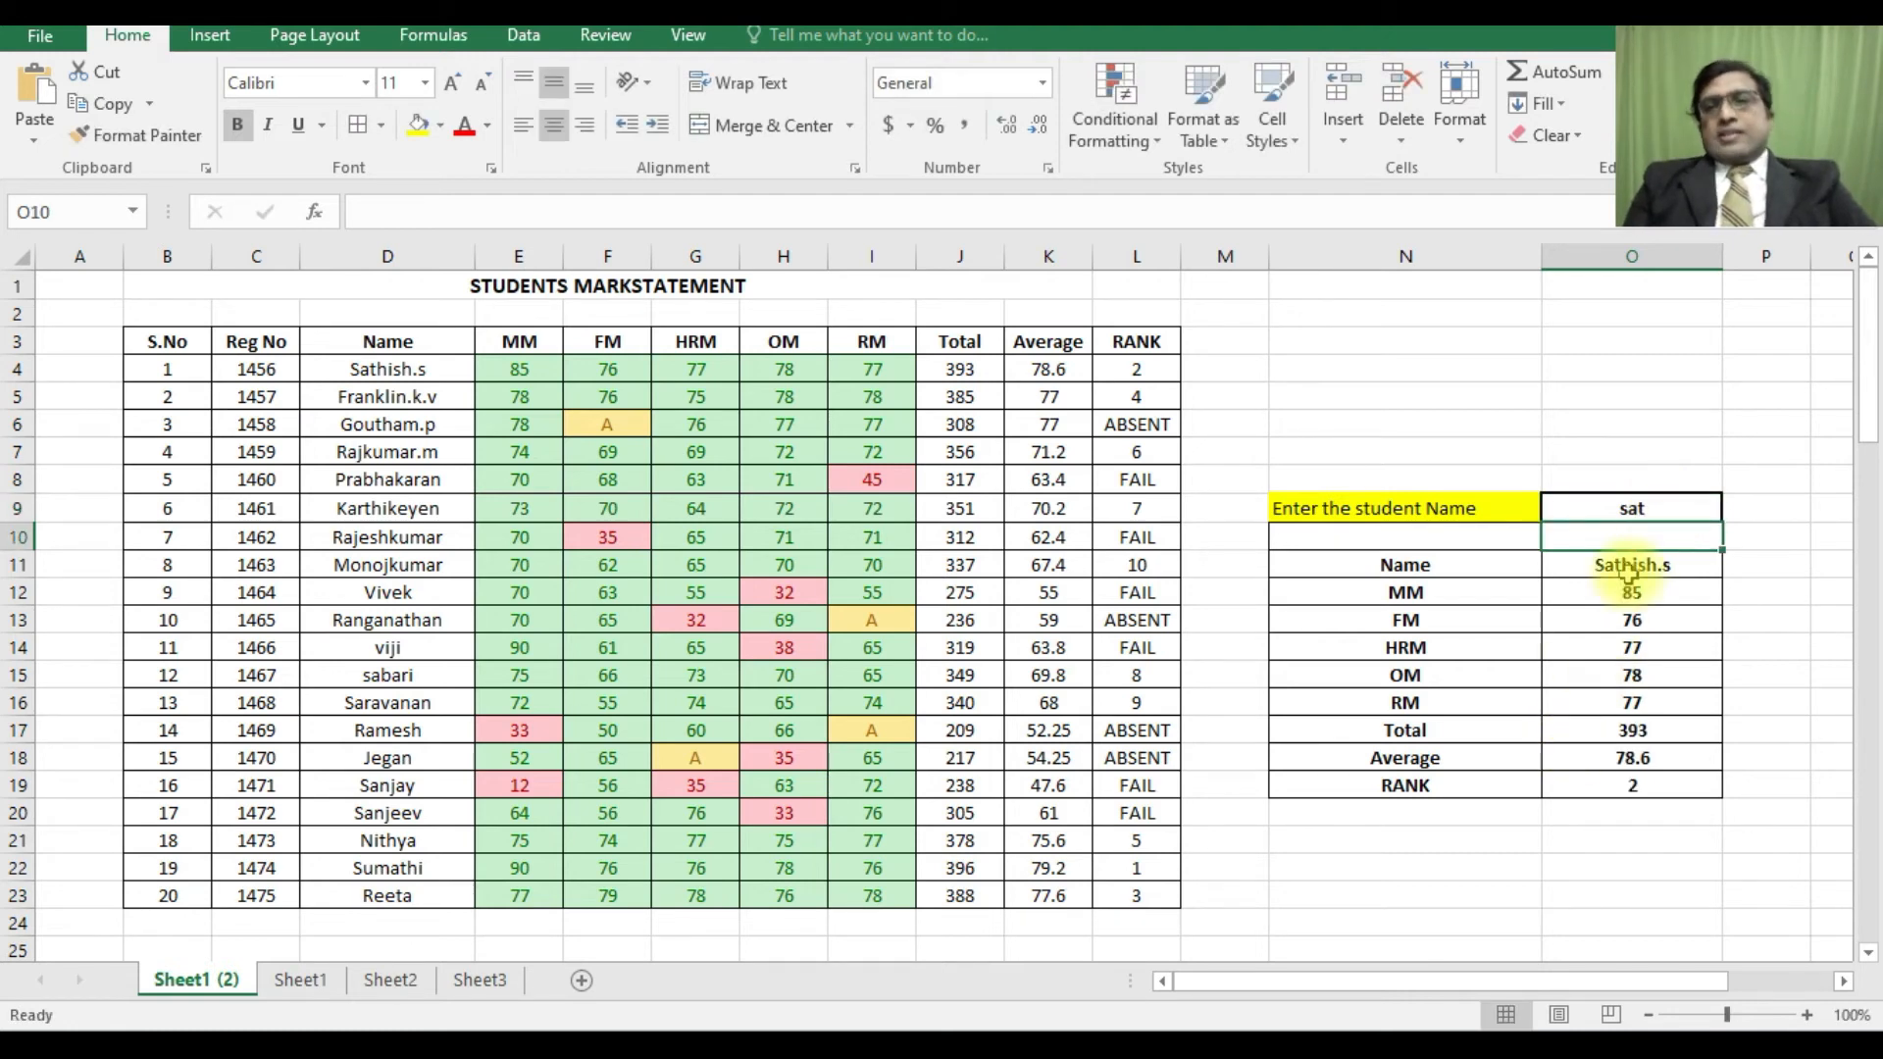
- Replace the partial name in O9 with "fran"
click(1618, 506)
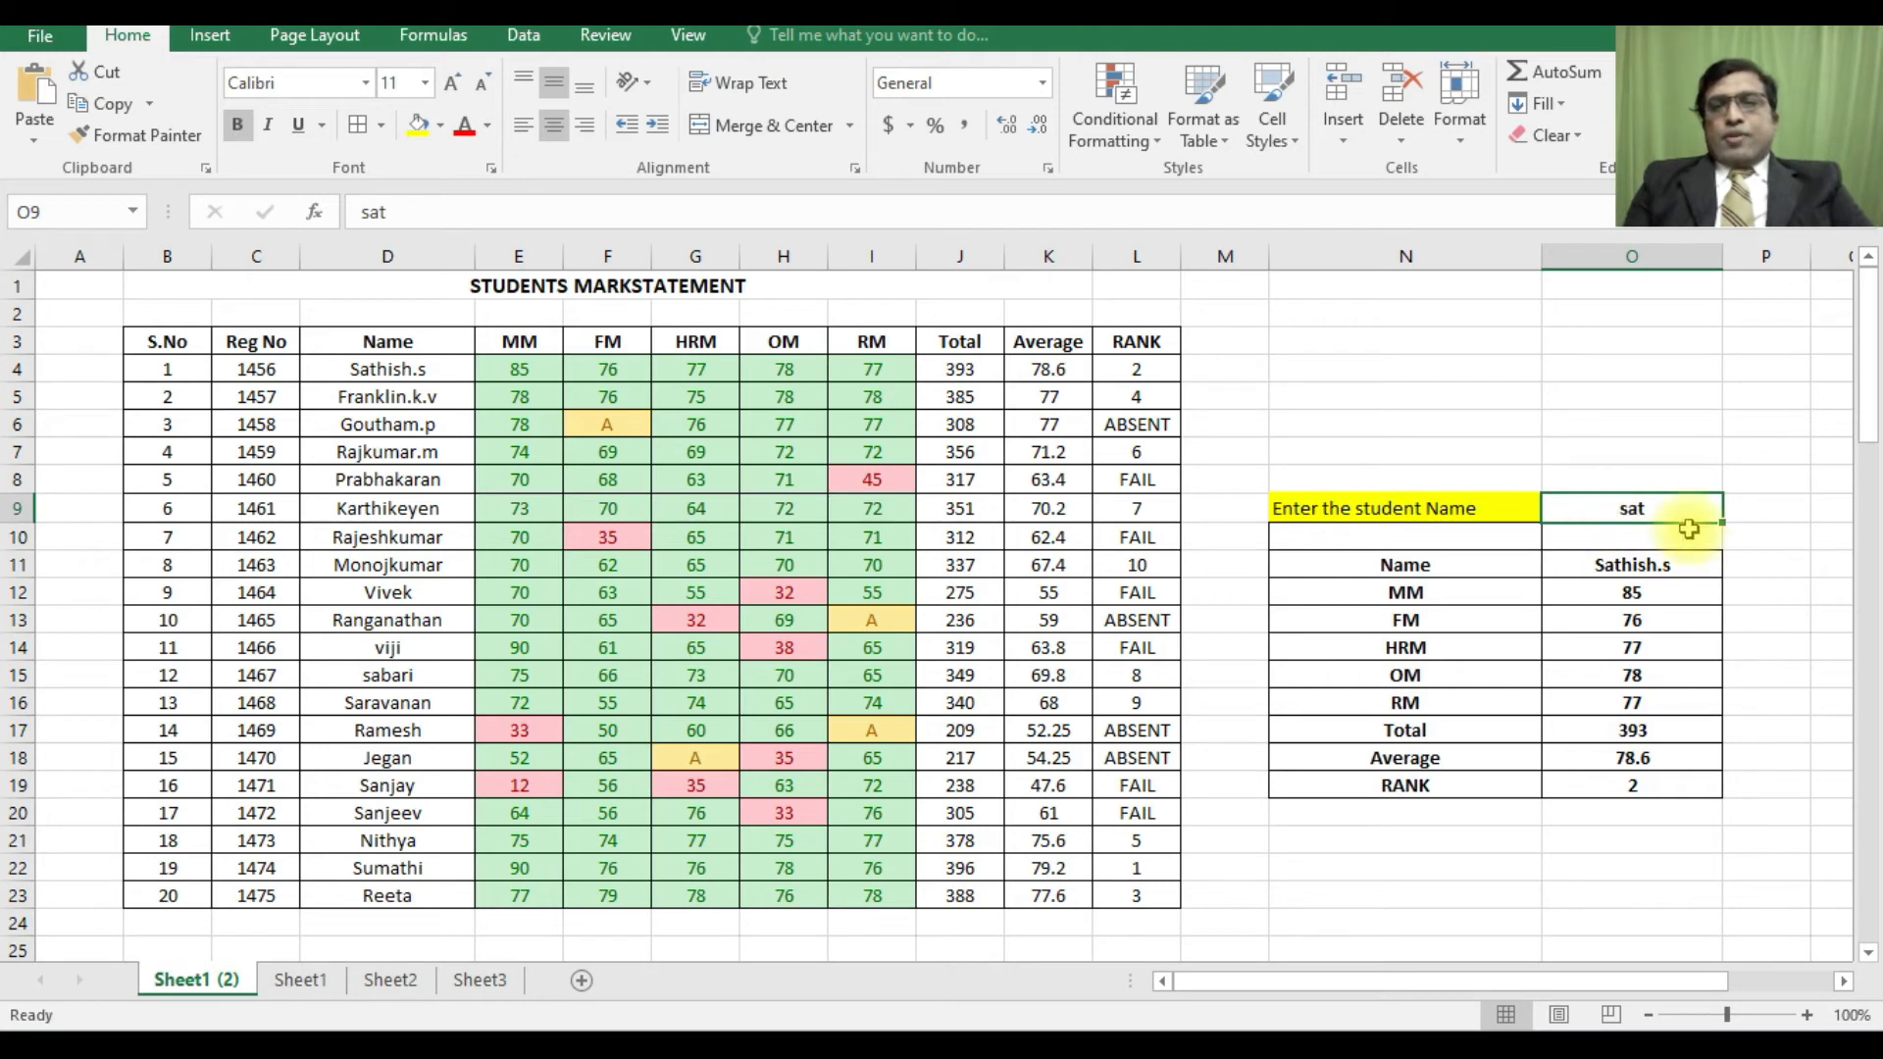
text(fran)
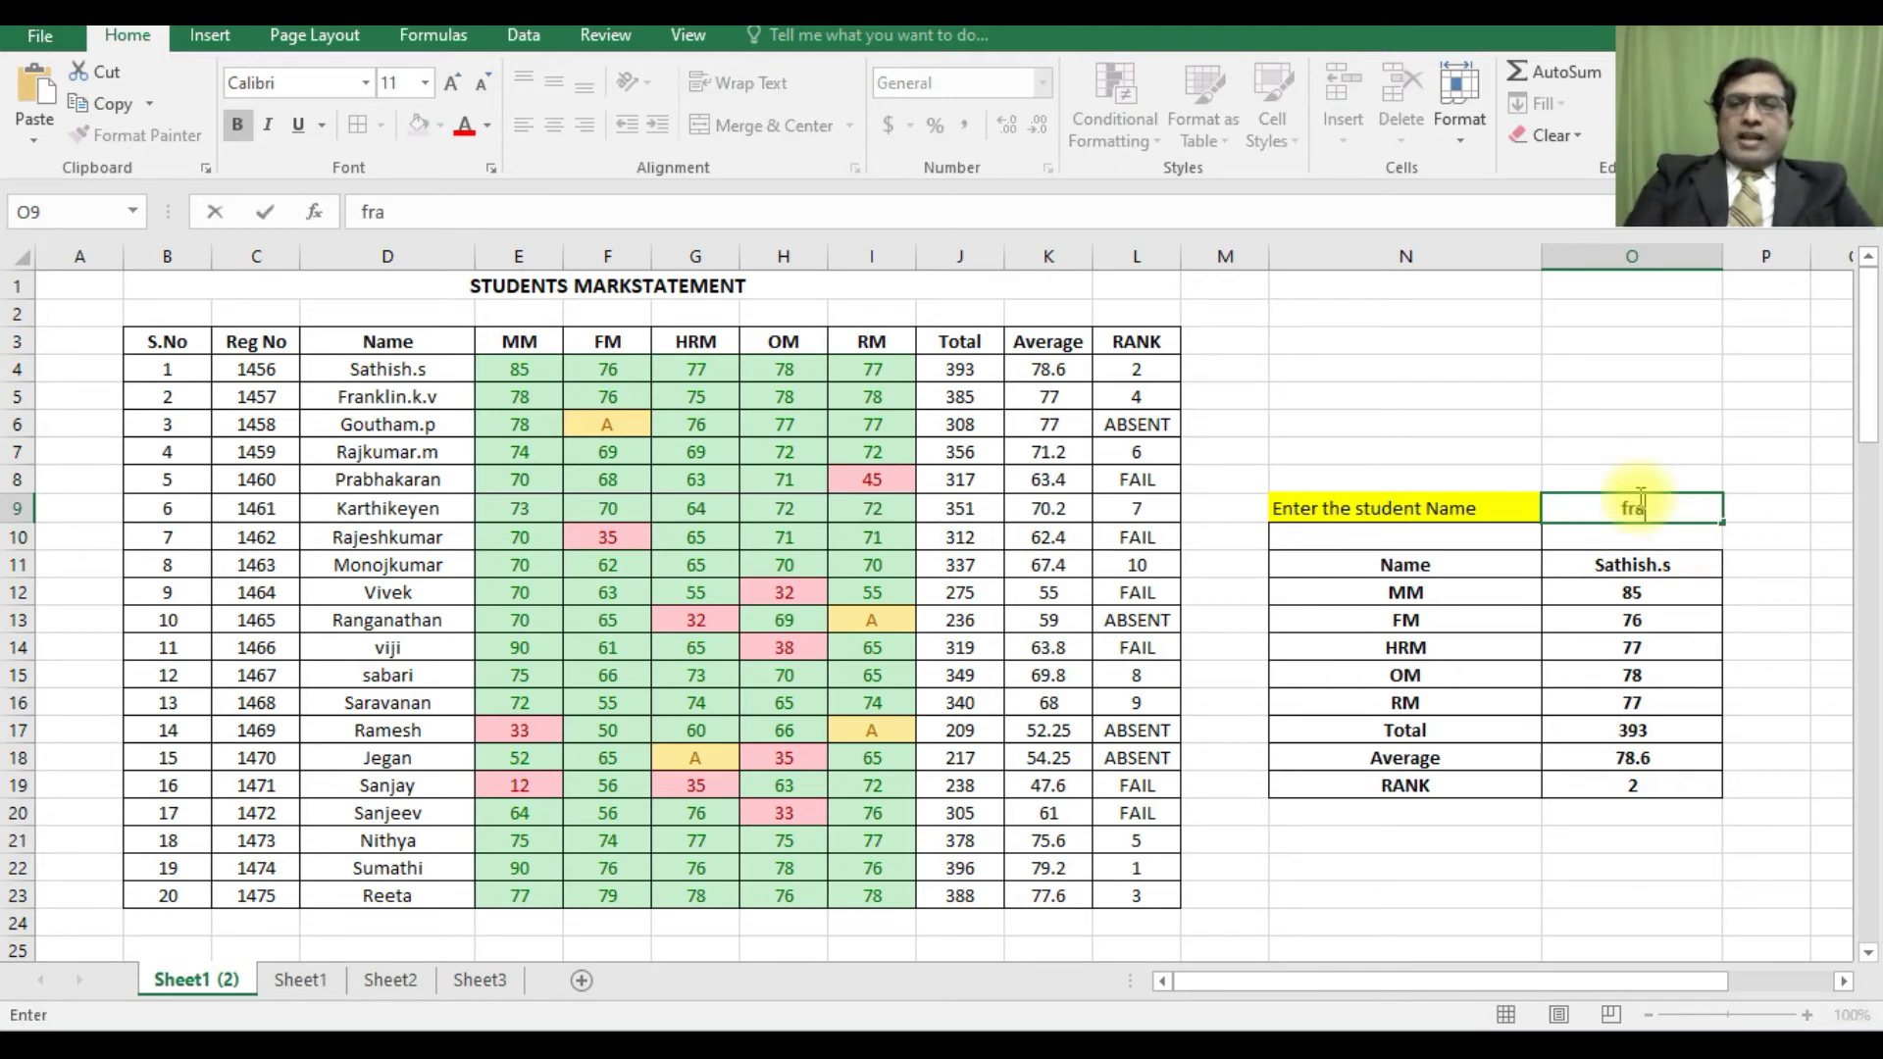
key(Return)
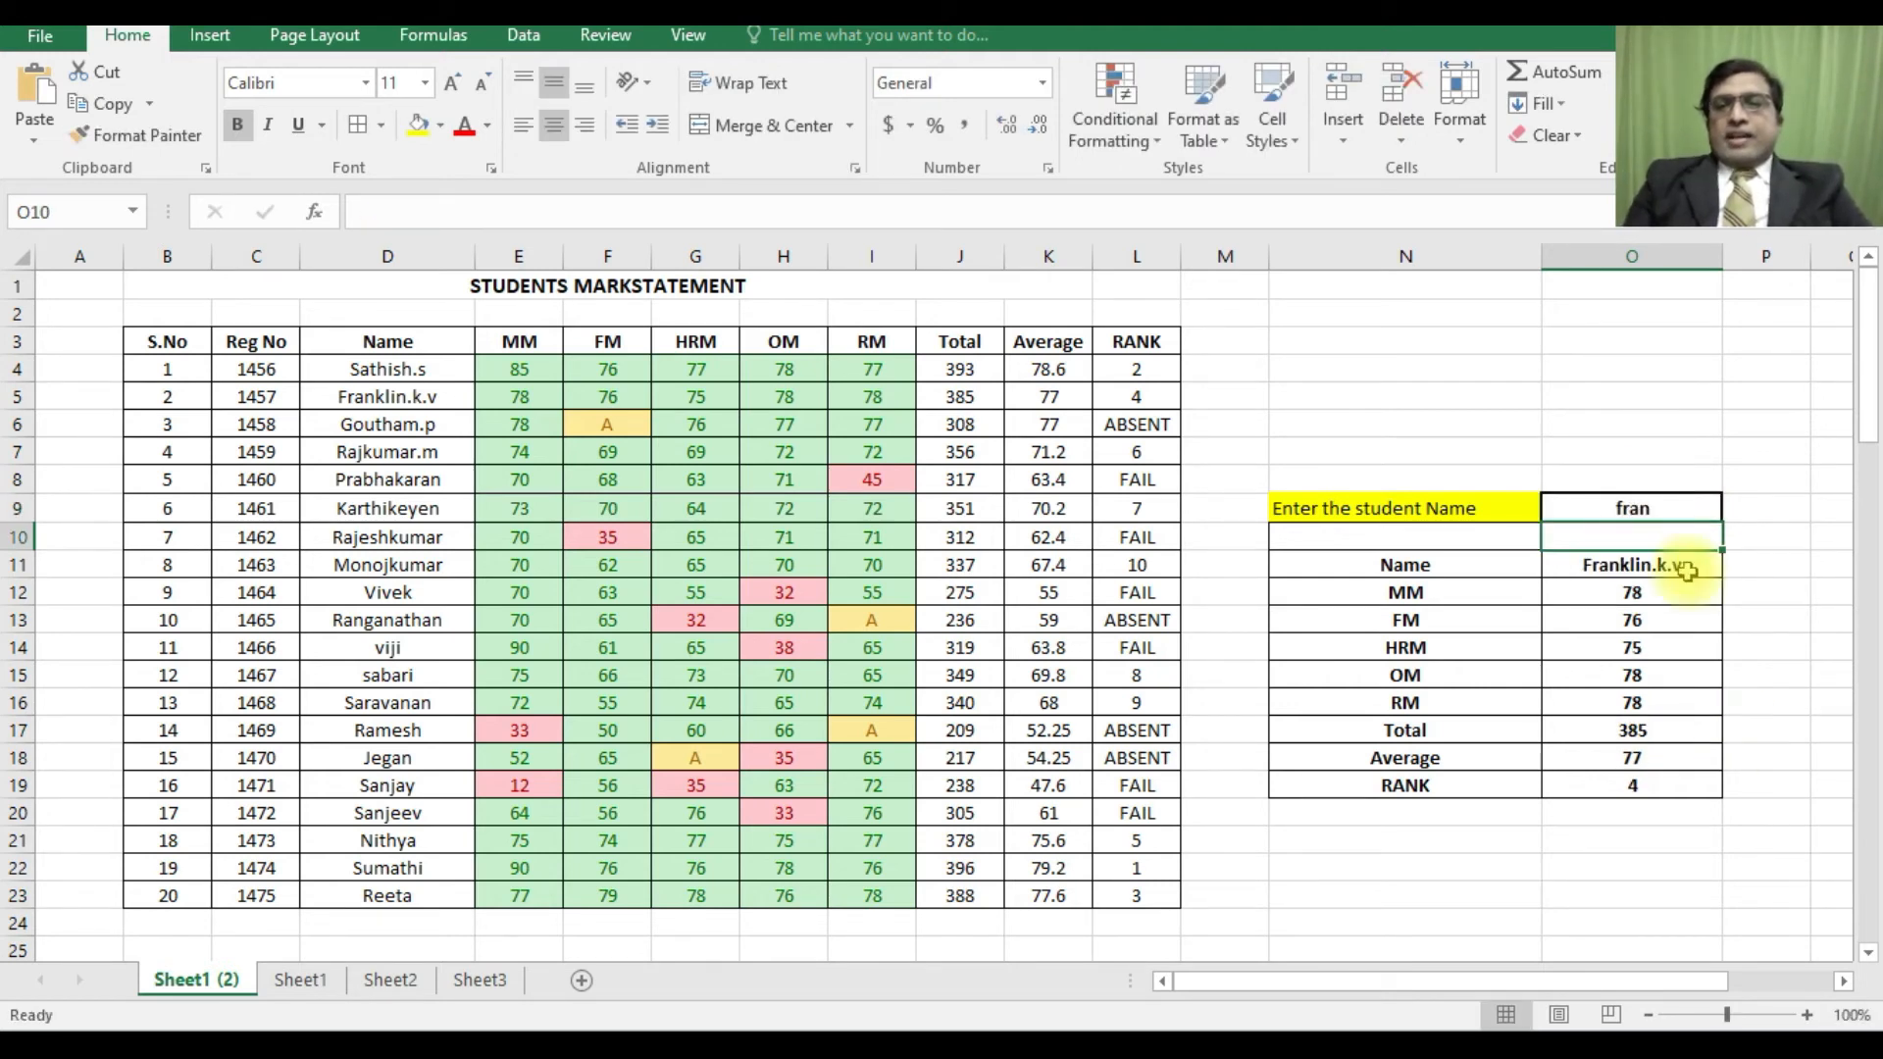
- Copy the full wildcard VLOOKUP formula text from O11 and paste it into N3
click(1625, 569)
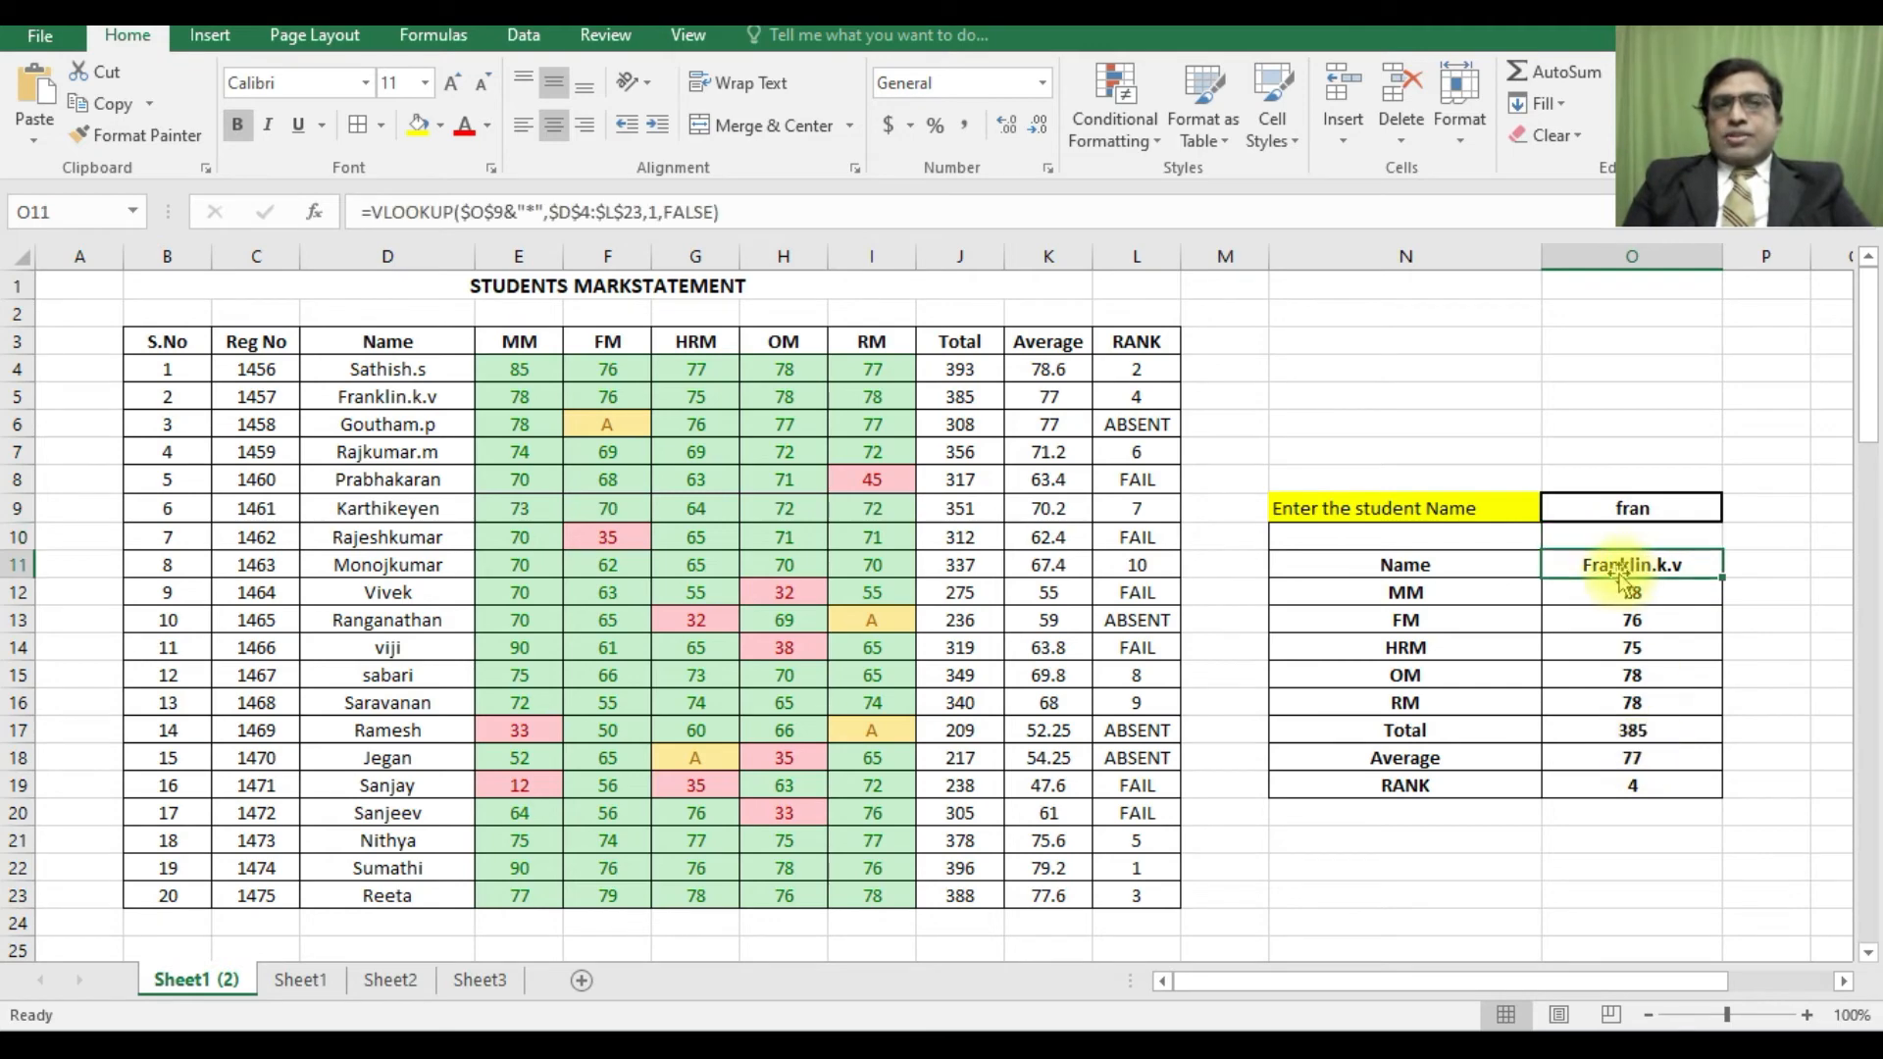
click(369, 211)
drag(365, 211, 736, 209)
key(ctrl+c)
key(Escape)
click(1387, 344)
key(ctrl+v)
- Remove the leading equals sign in N3 so the cell shows VLOOKUP($O$9&"*",$D$4:$L$23,1,FALSE) as plain text
double_click(1388, 342)
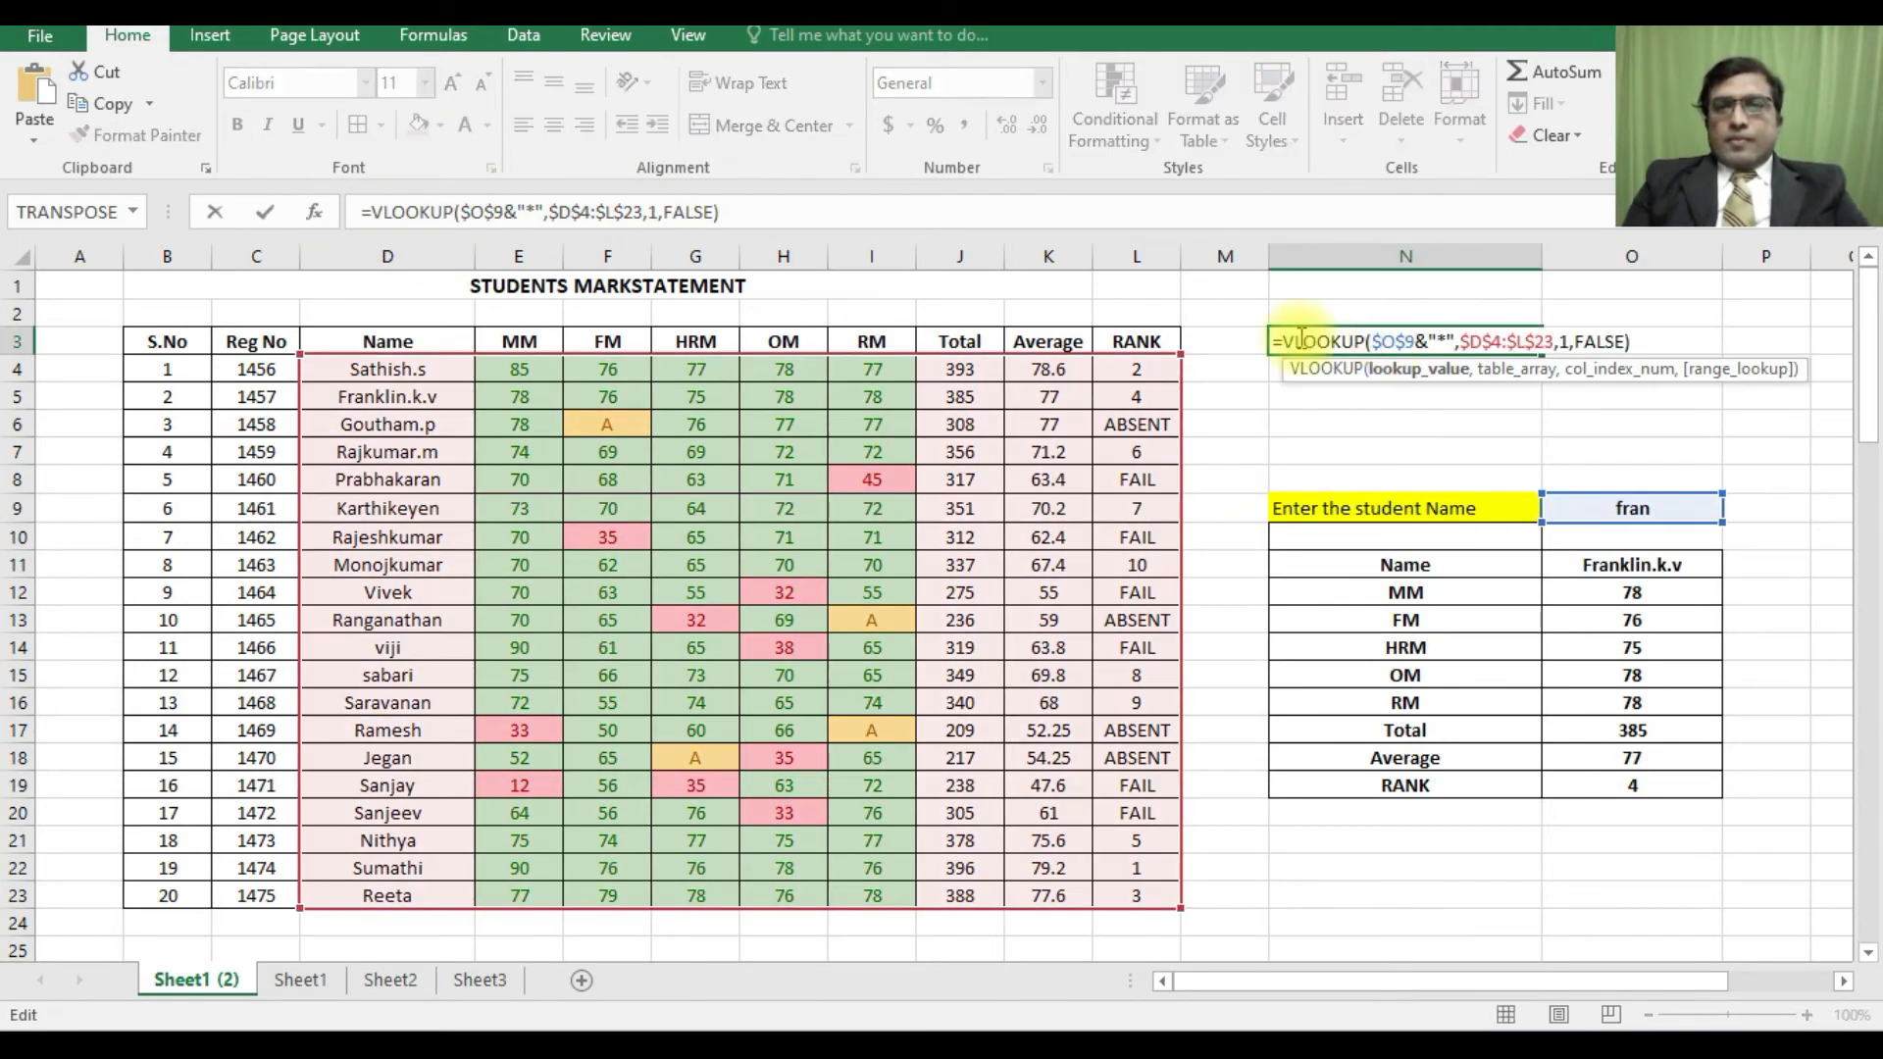
click(1282, 341)
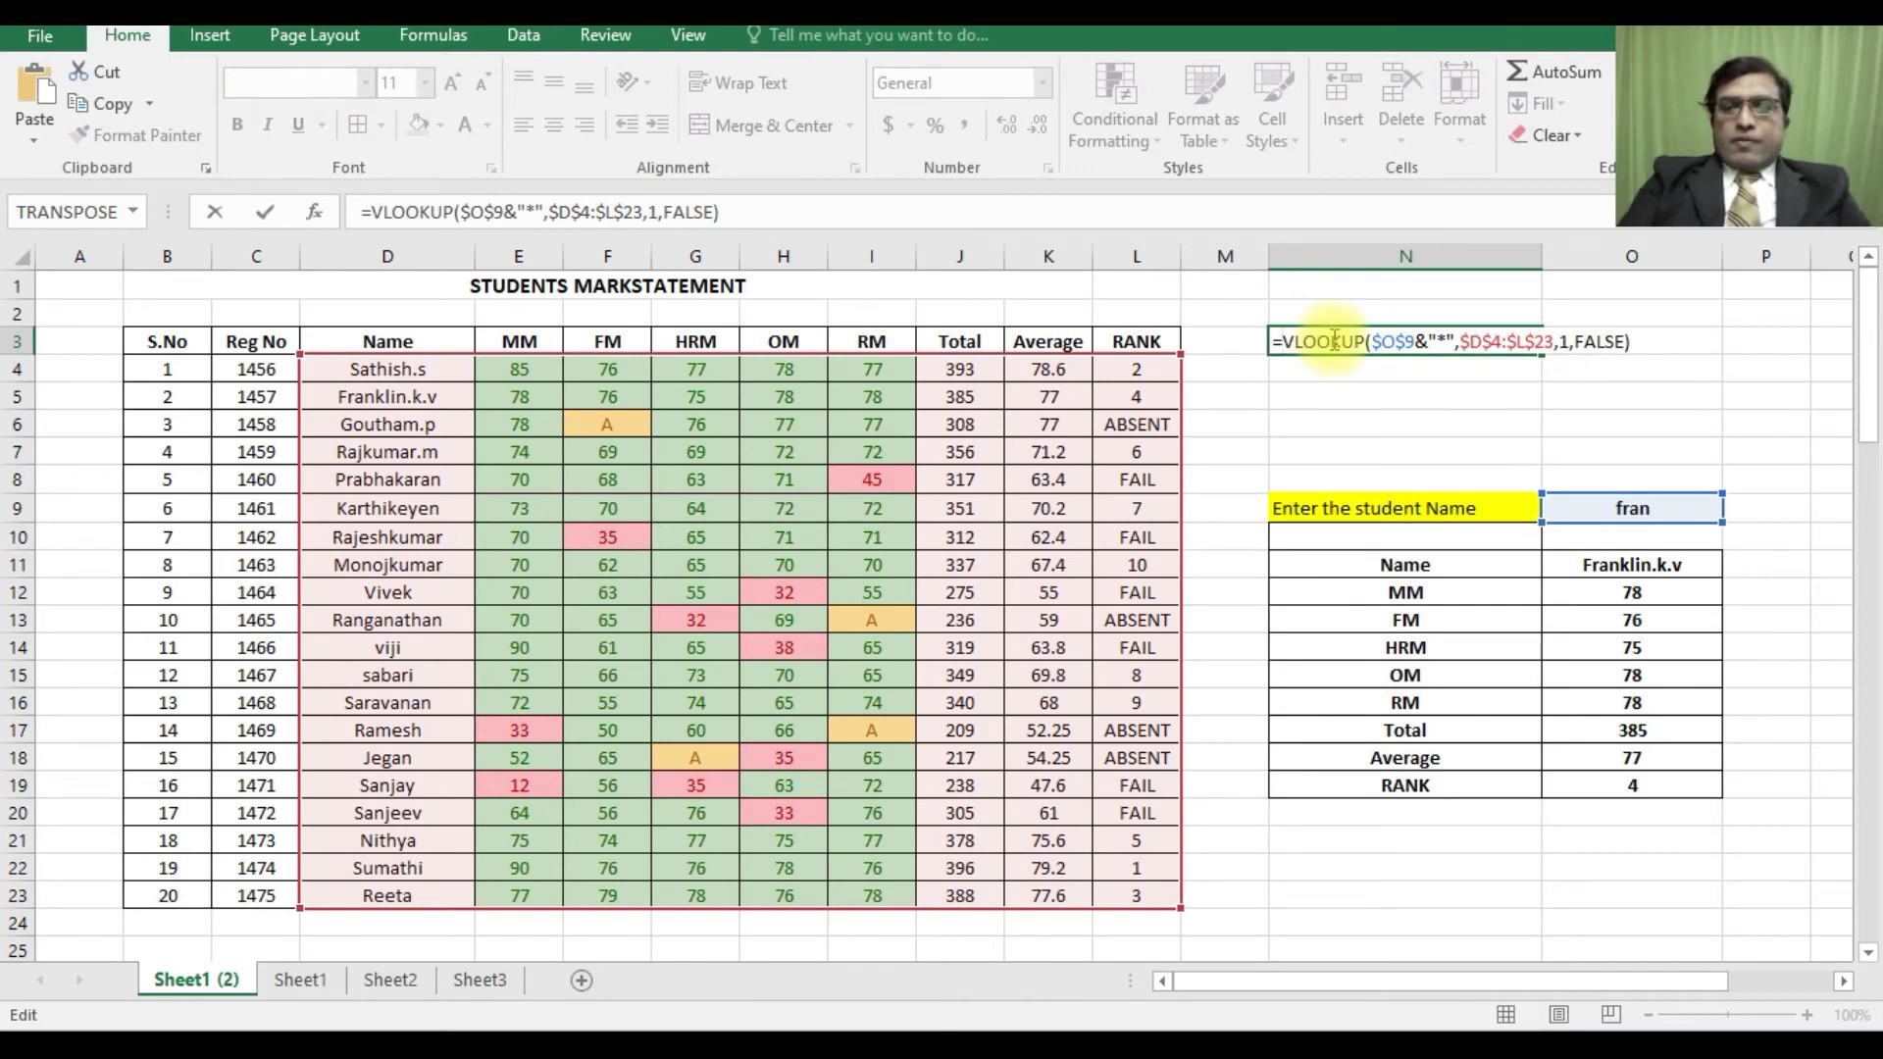
key(BackSpace)
key(Return)
- Enlarge the formula text in N3 to font size 18 and fill N3:Q3 with yellow
click(1332, 340)
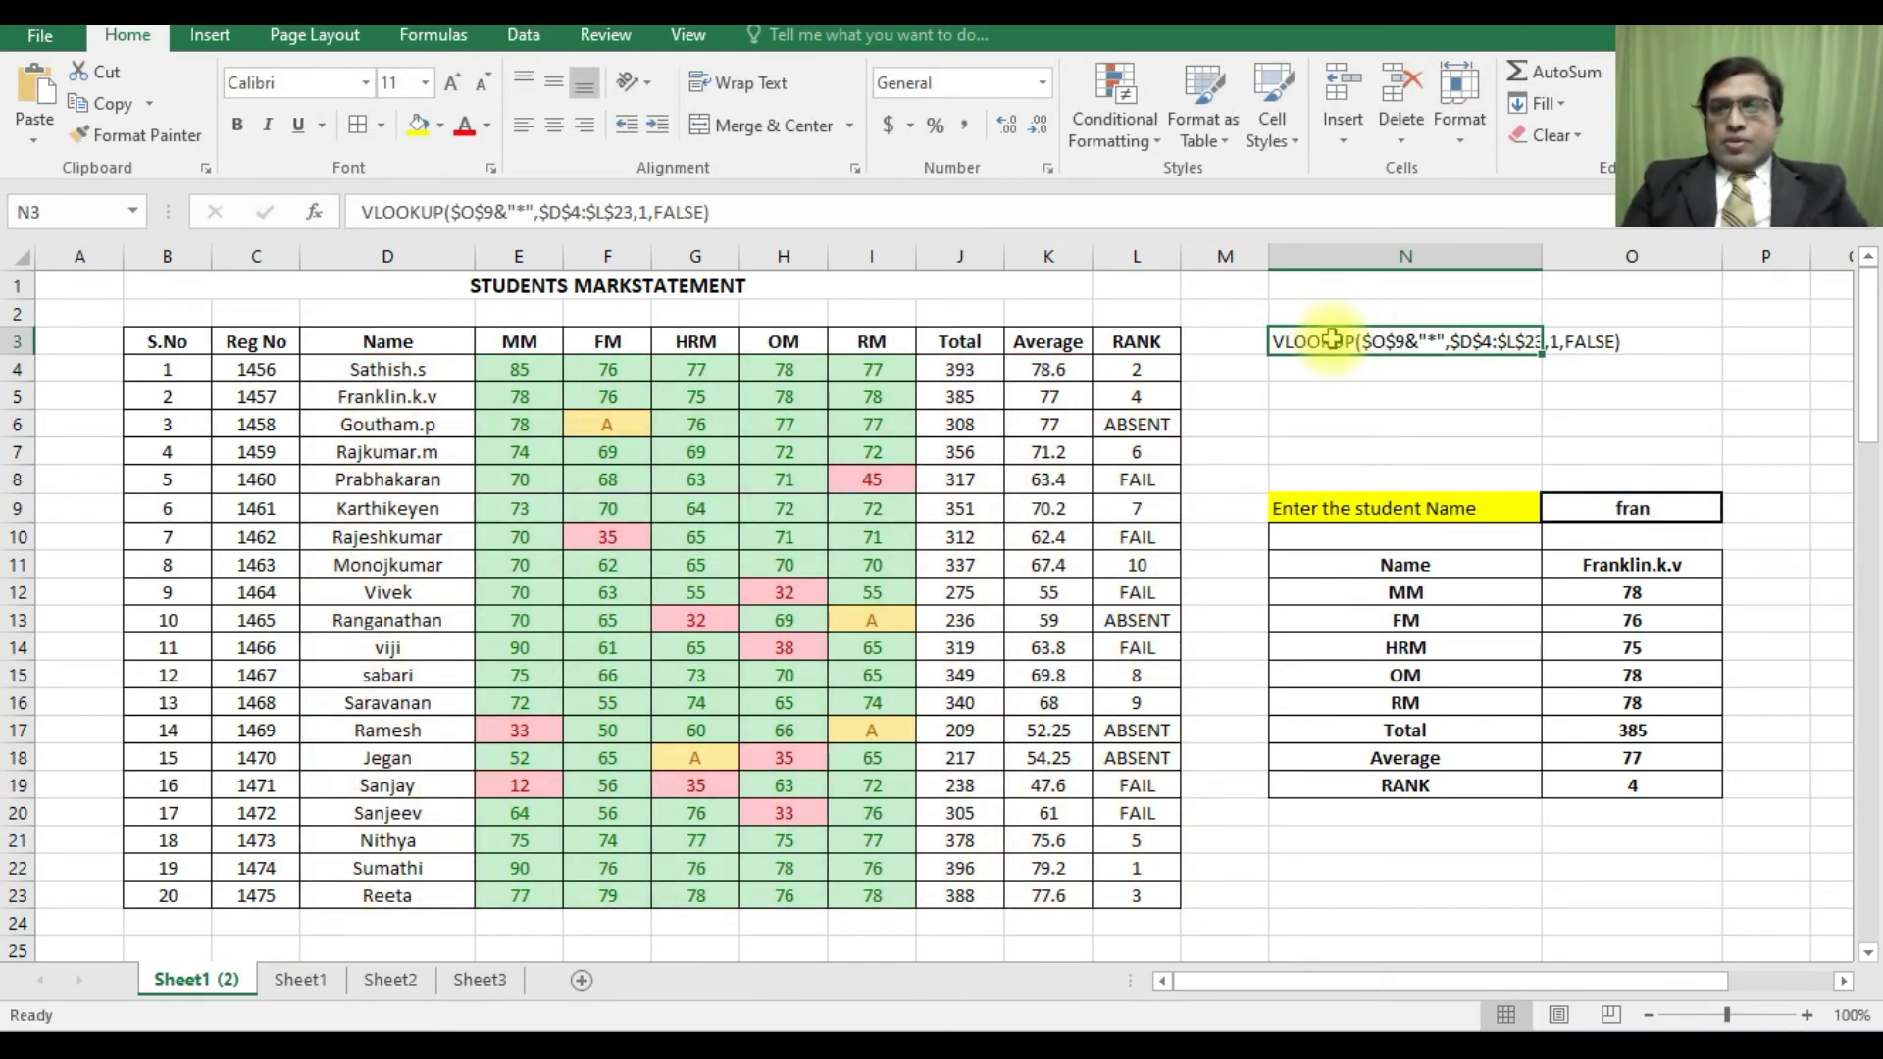
click(452, 88)
click(452, 88)
click(452, 89)
click(453, 88)
drag(1262, 985, 1332, 984)
click(1393, 438)
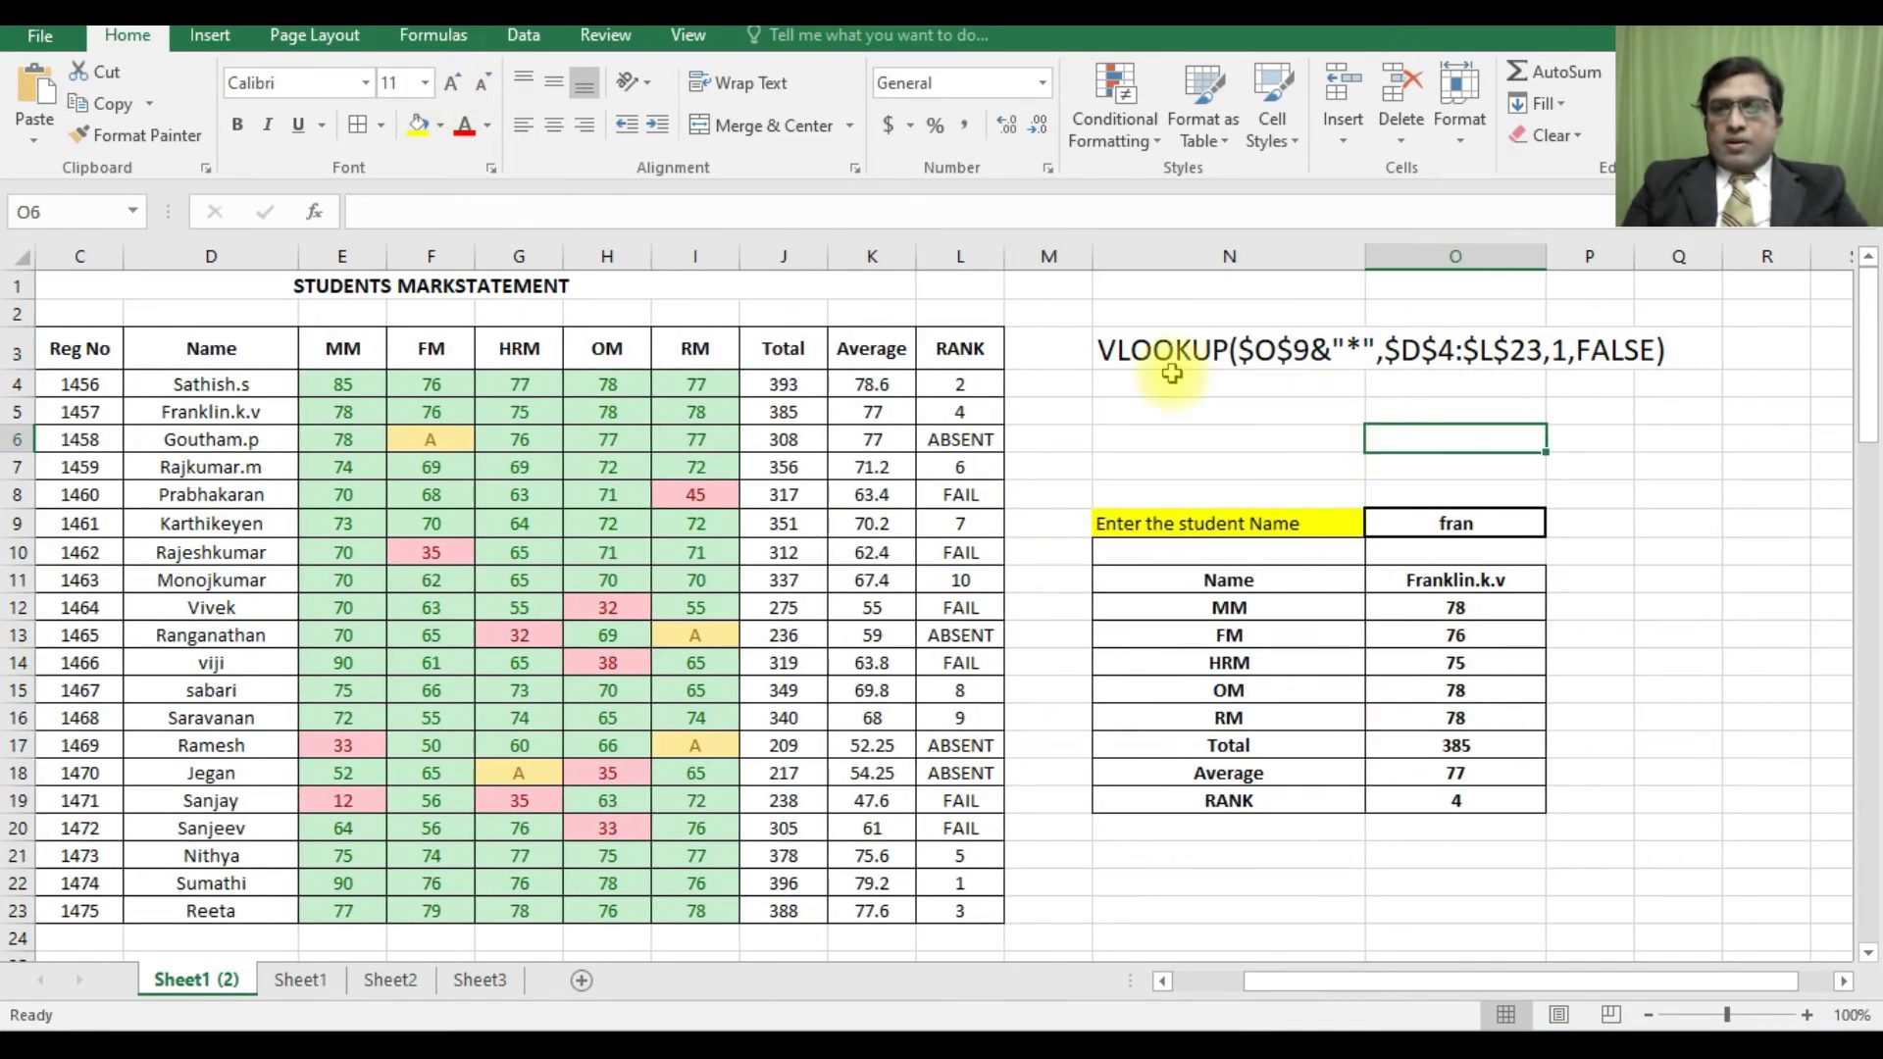
drag(1128, 349, 1663, 349)
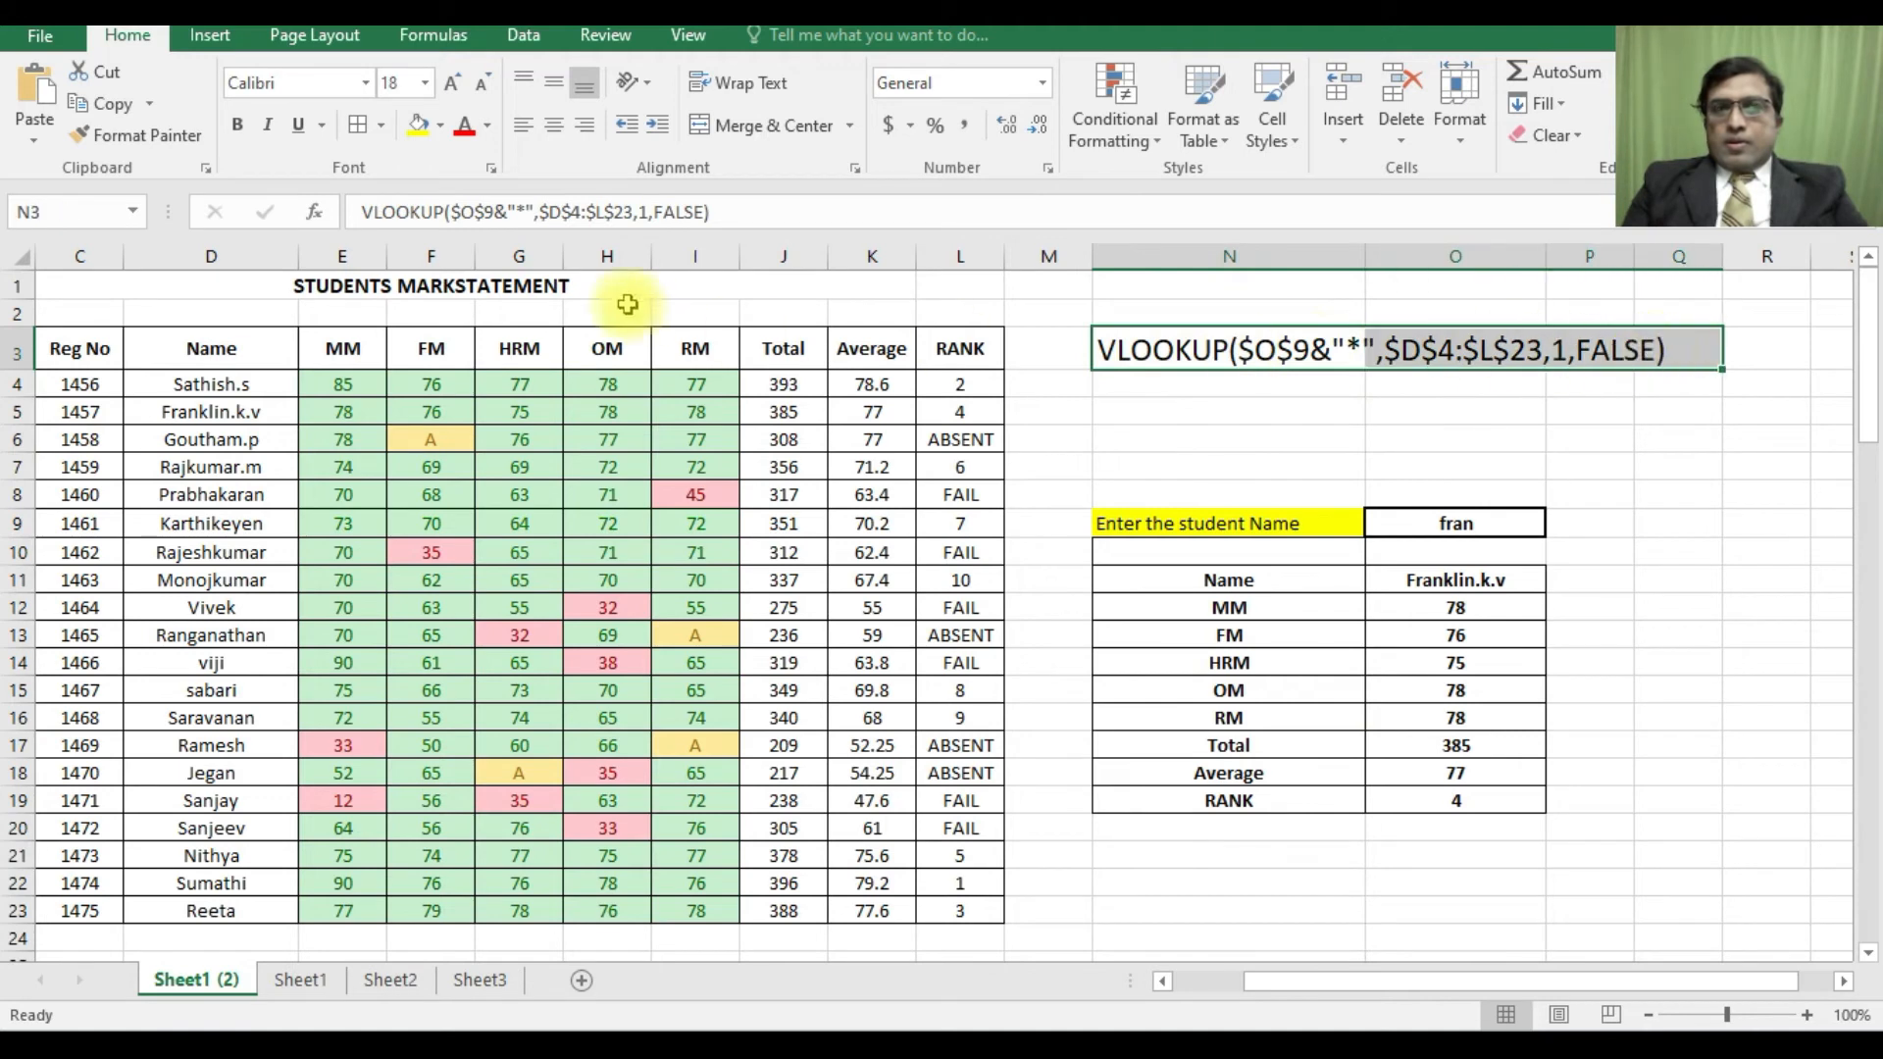
click(418, 125)
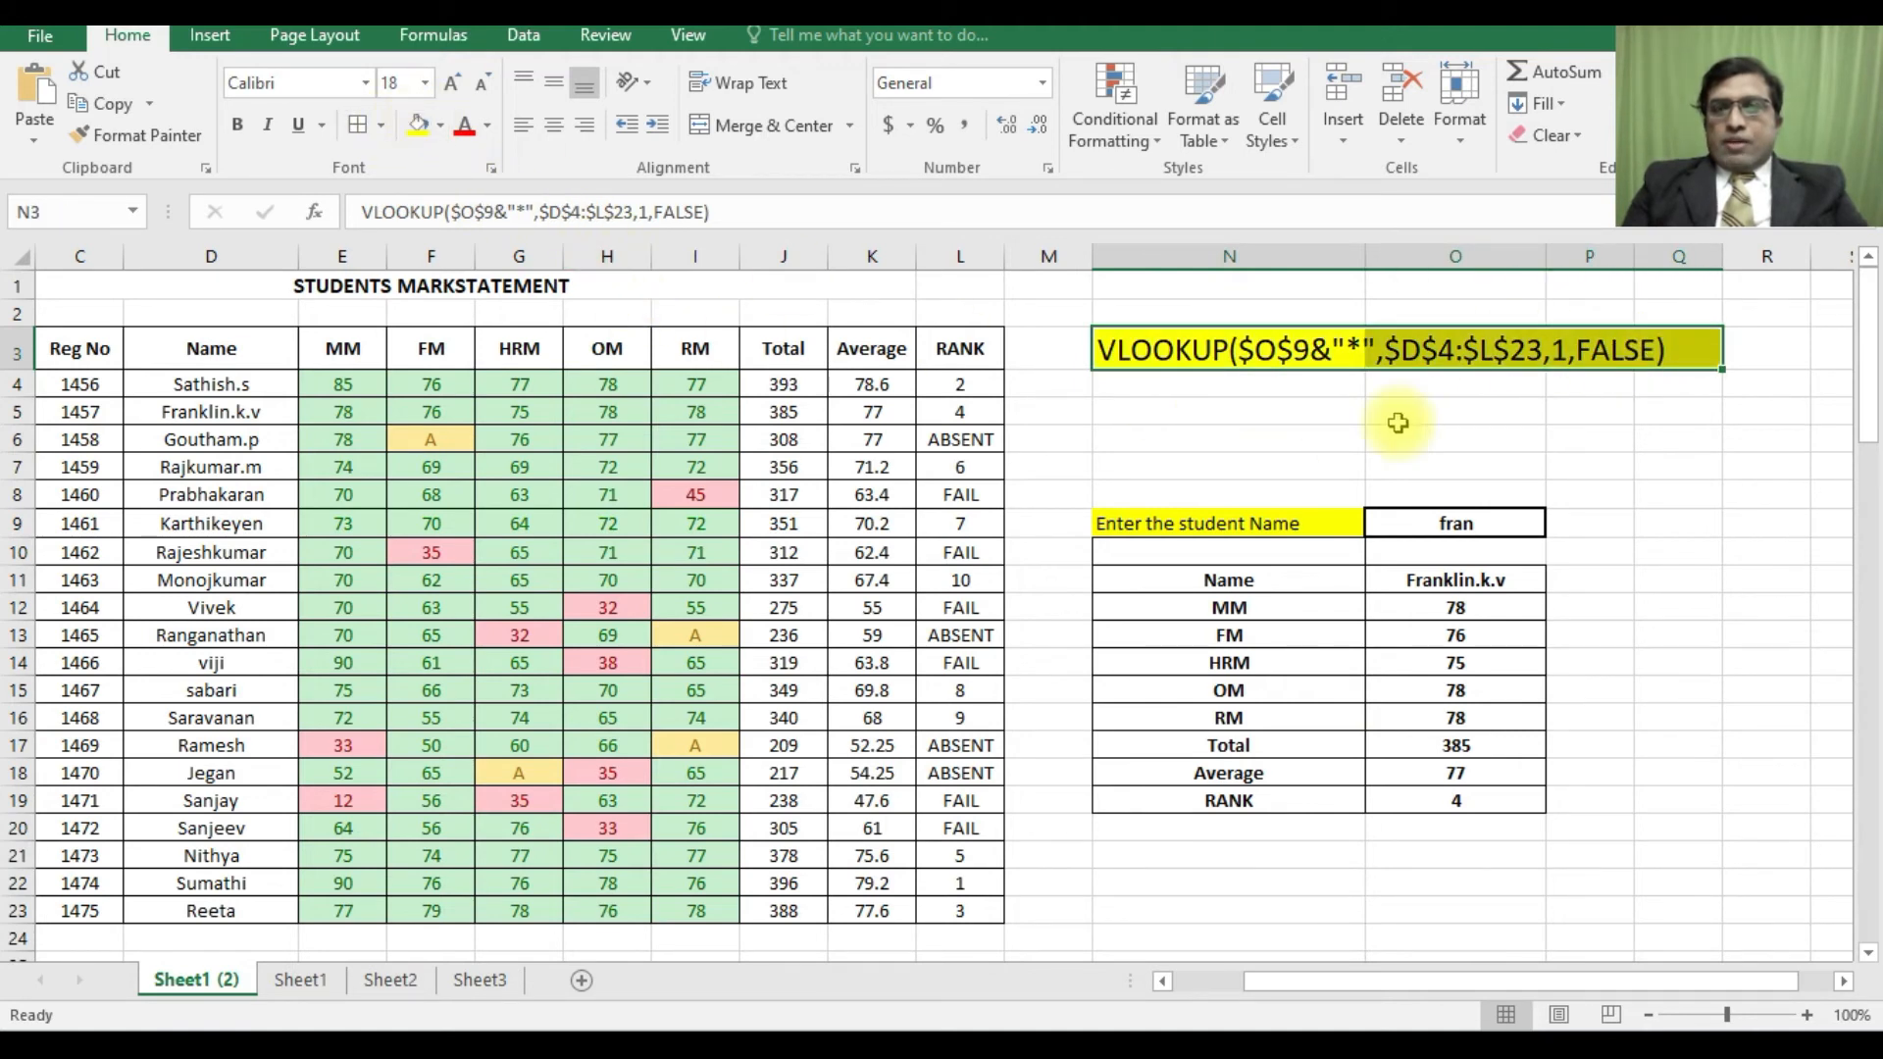
click(1498, 420)
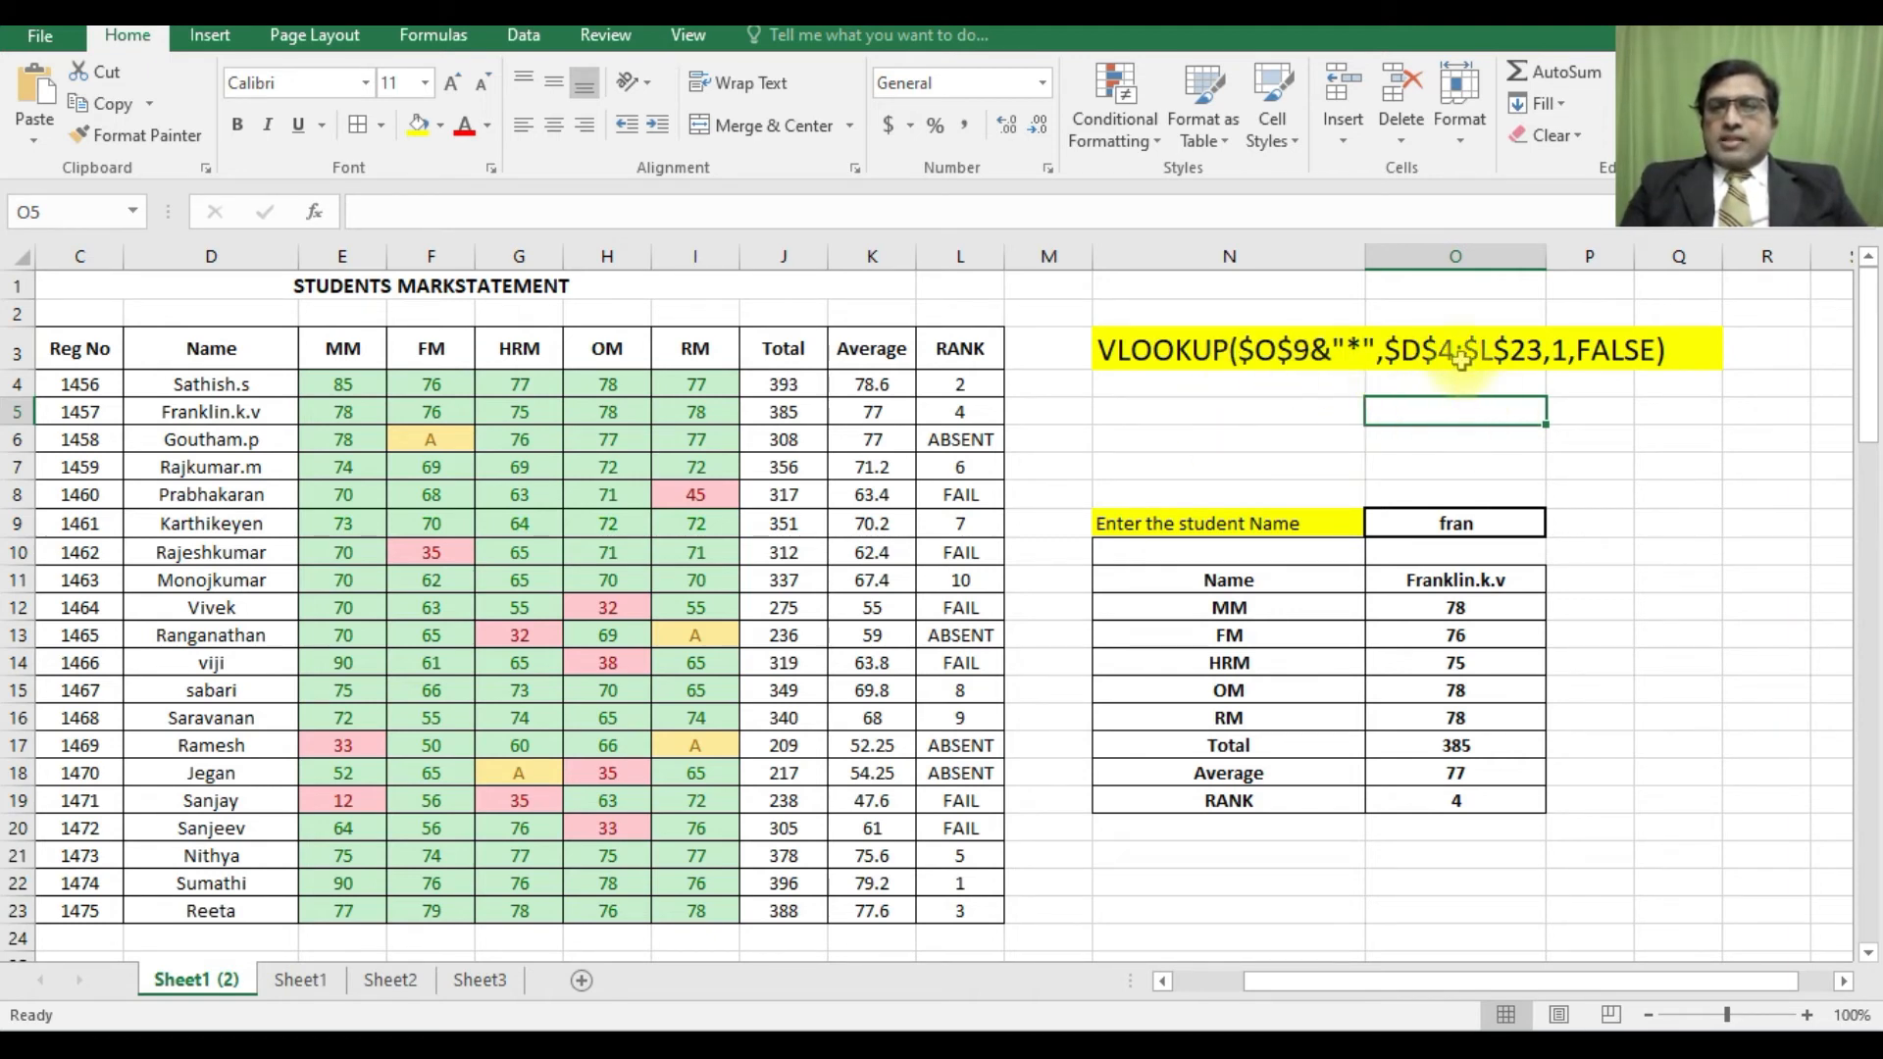
click(1734, 470)
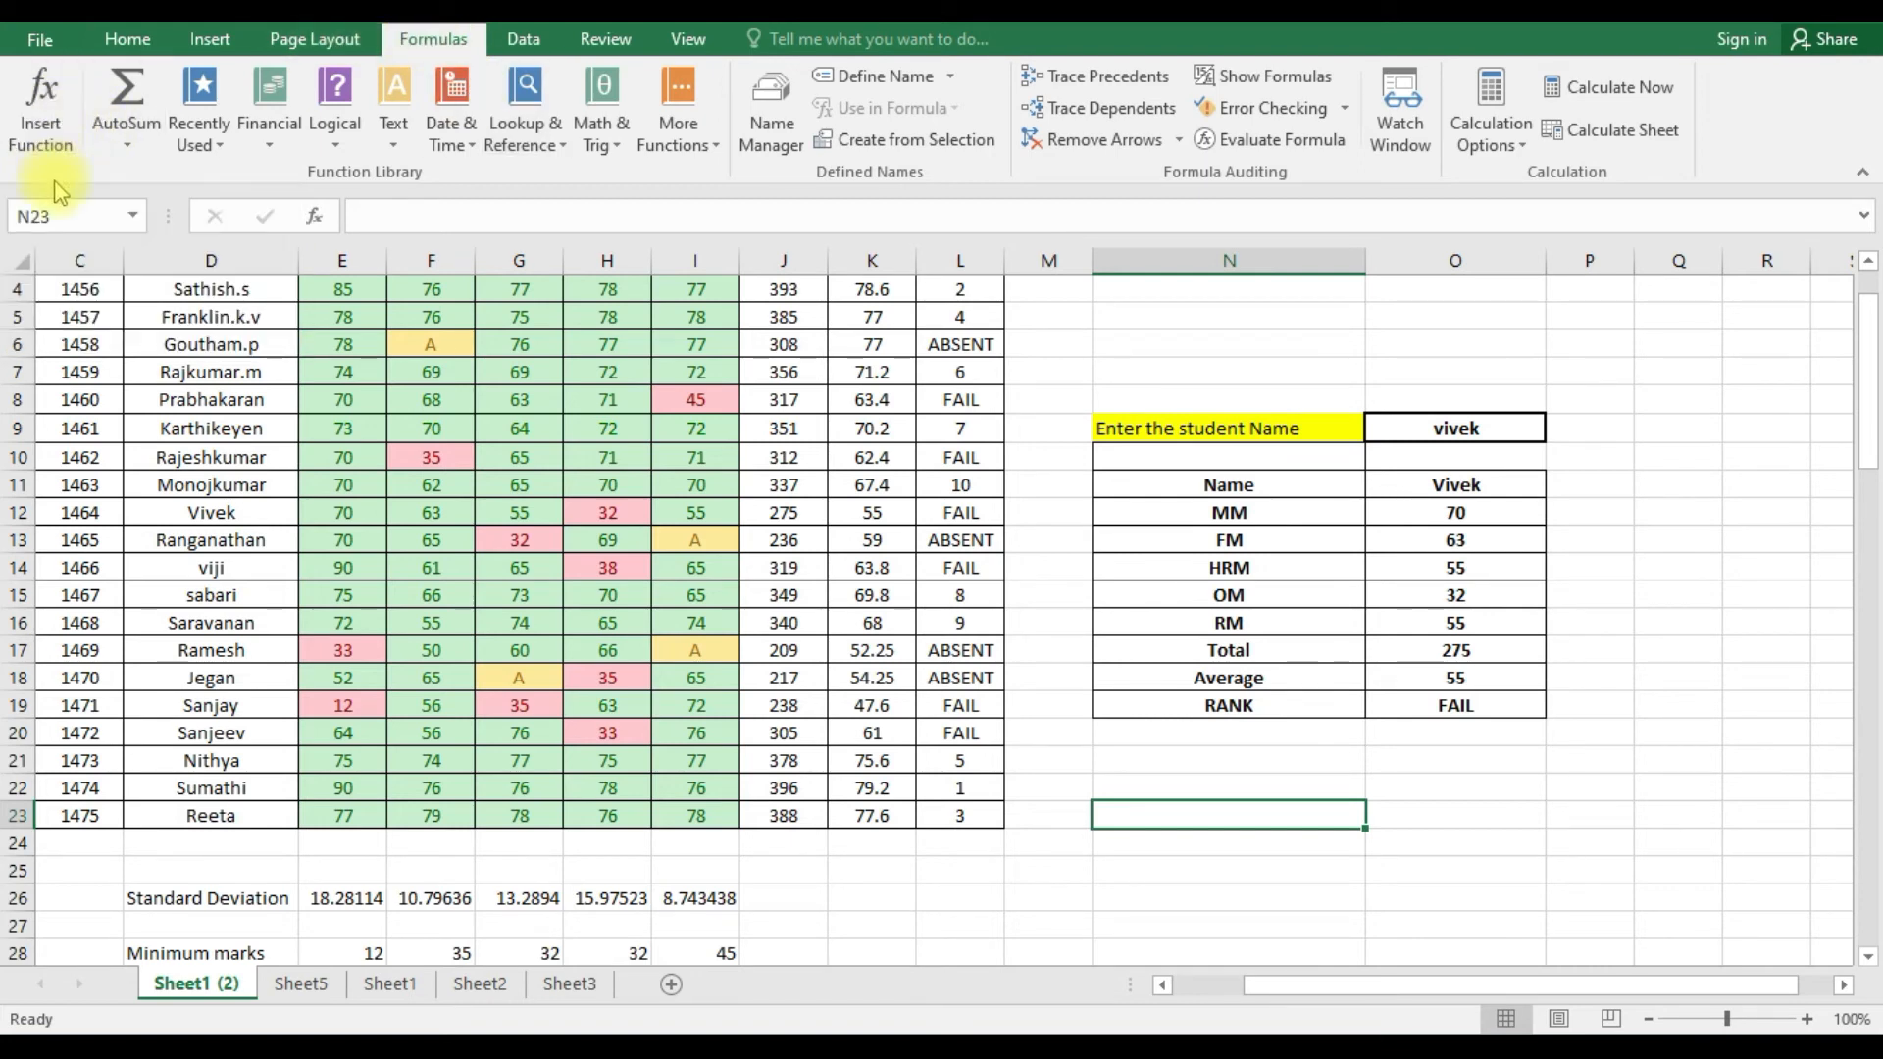
- Search the function library for VLOOKUP and insert the function into N23
click(41, 127)
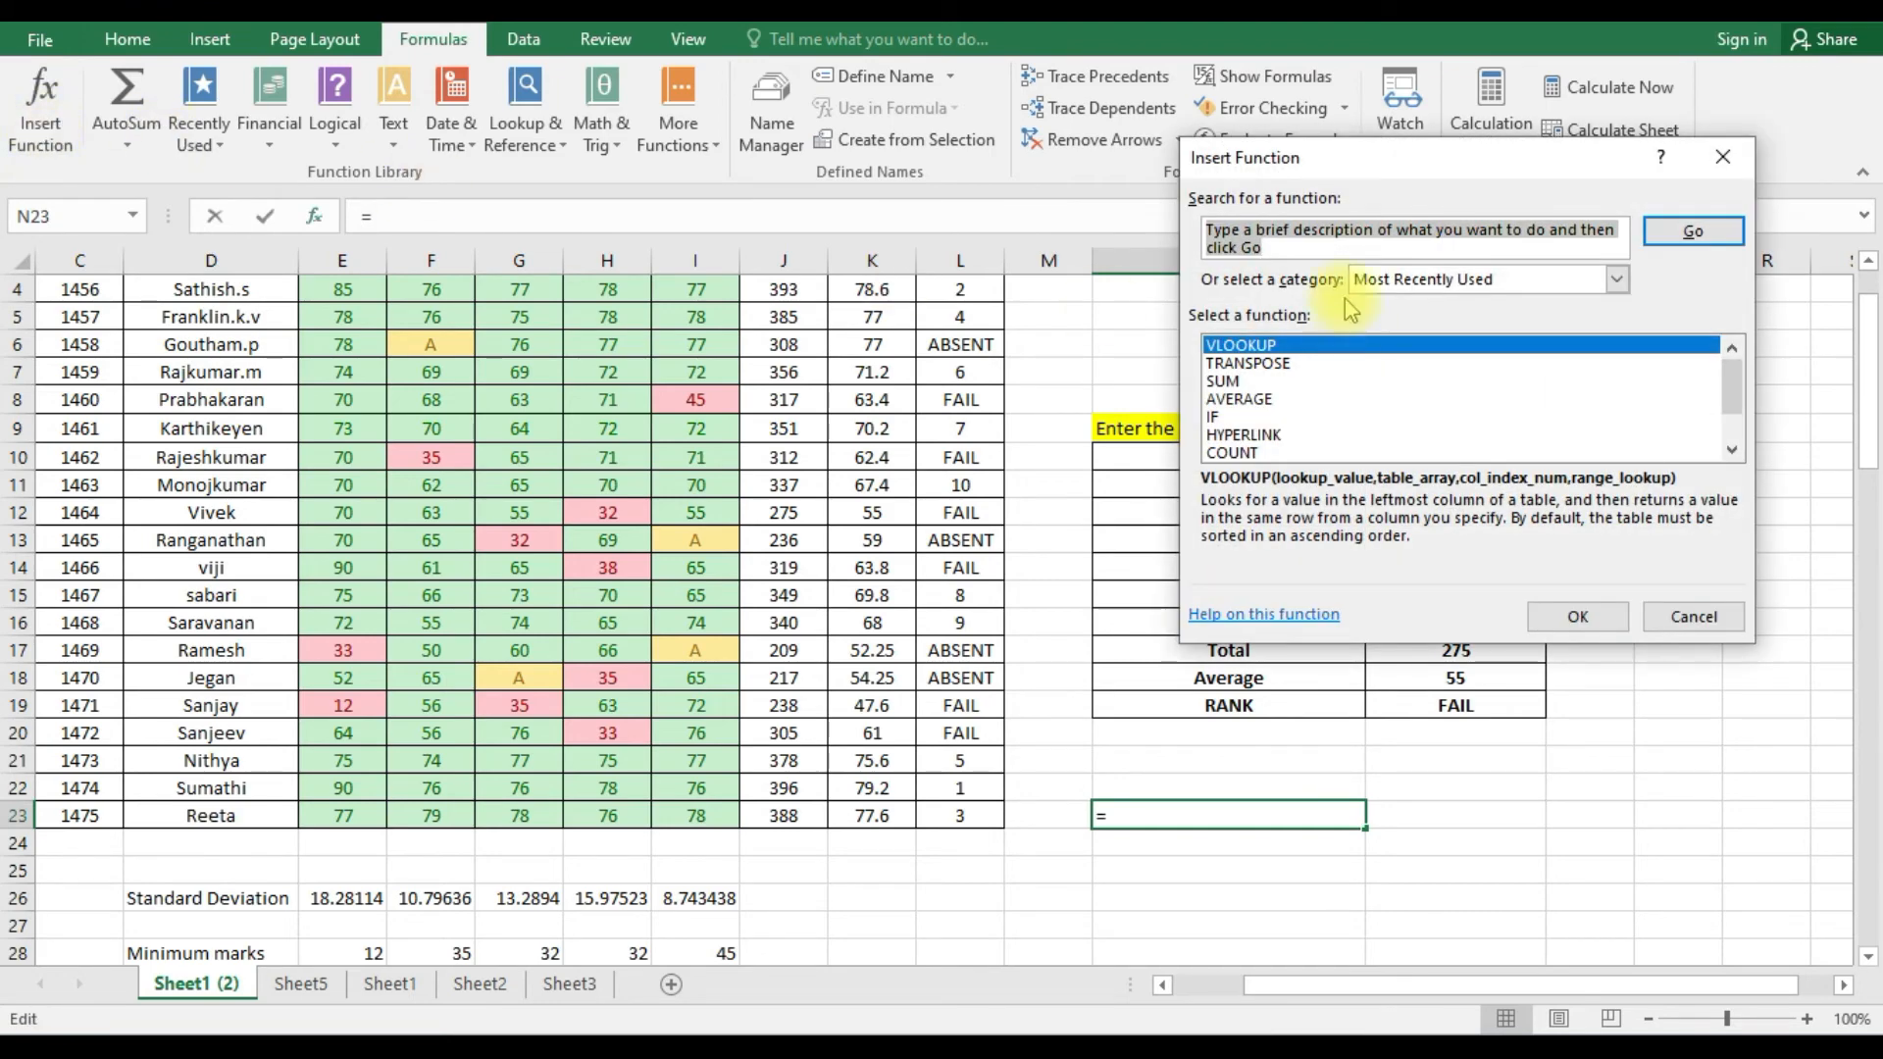
click(1298, 245)
drag(1298, 245, 1149, 201)
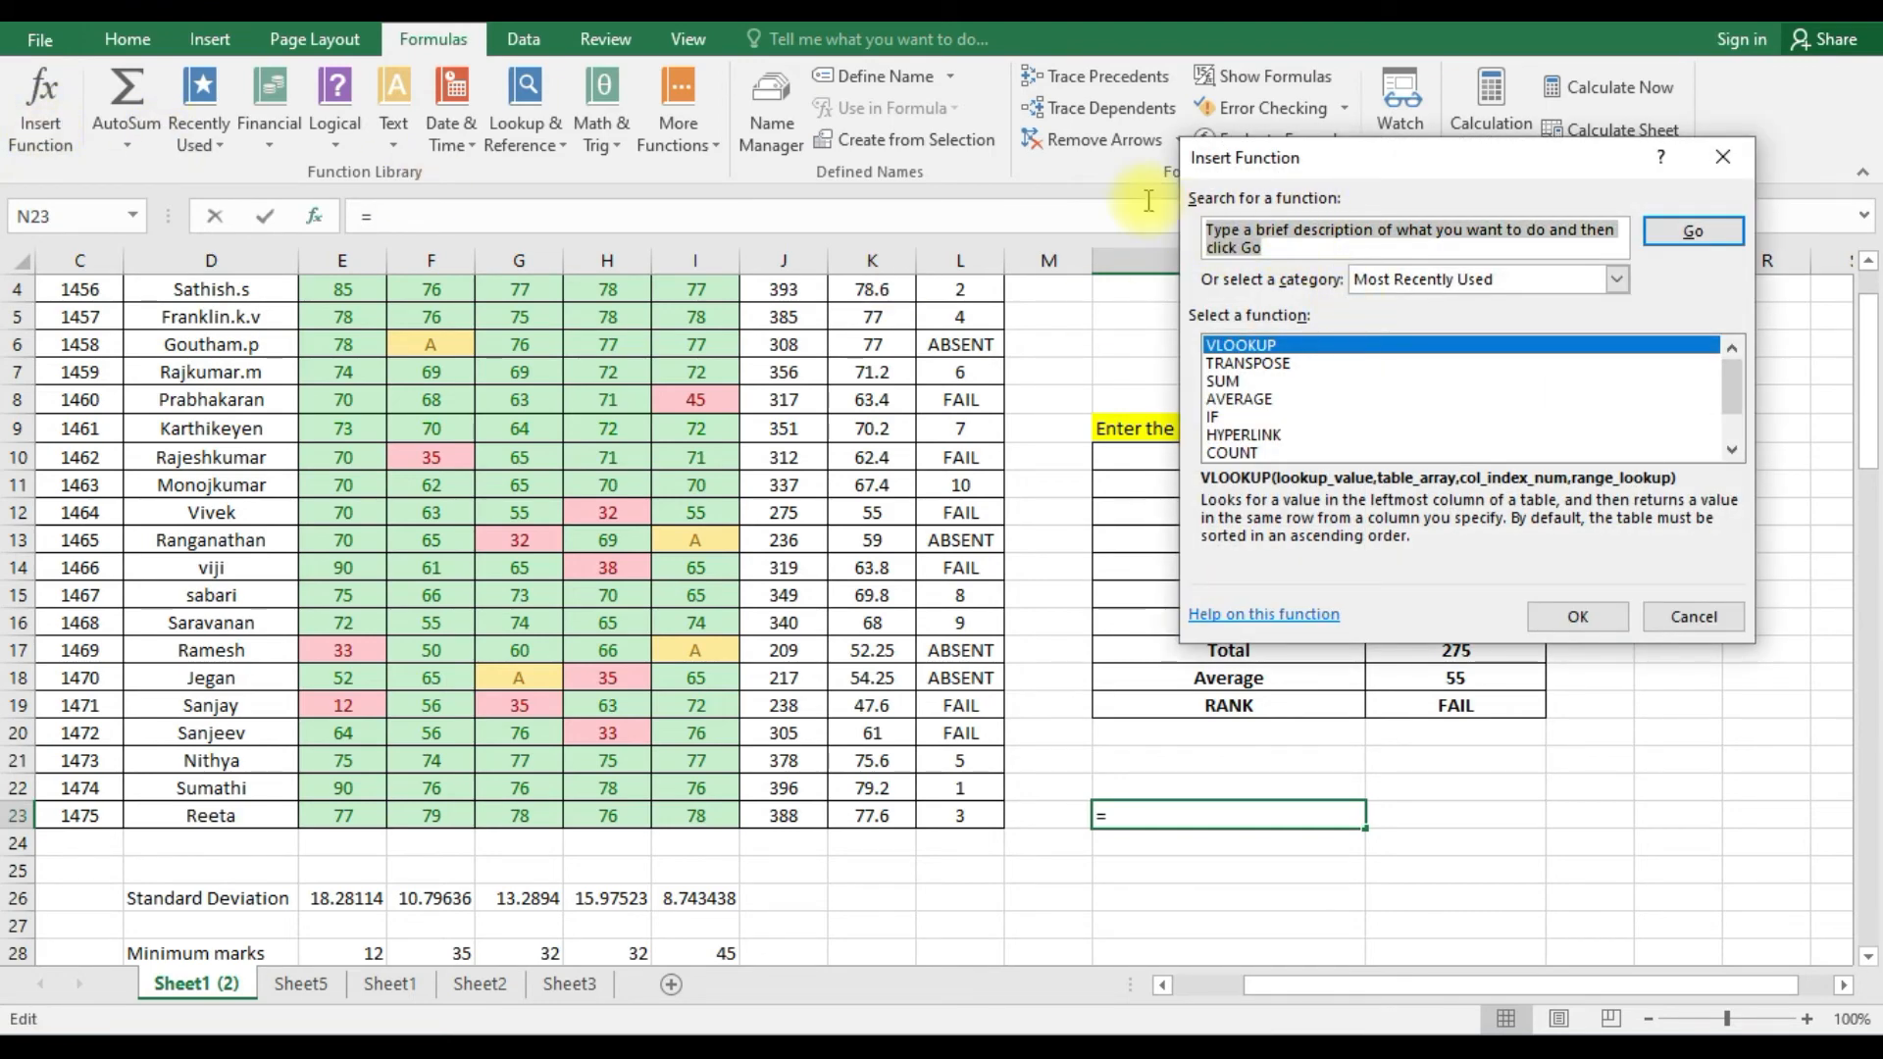
text(VLOOKUP)
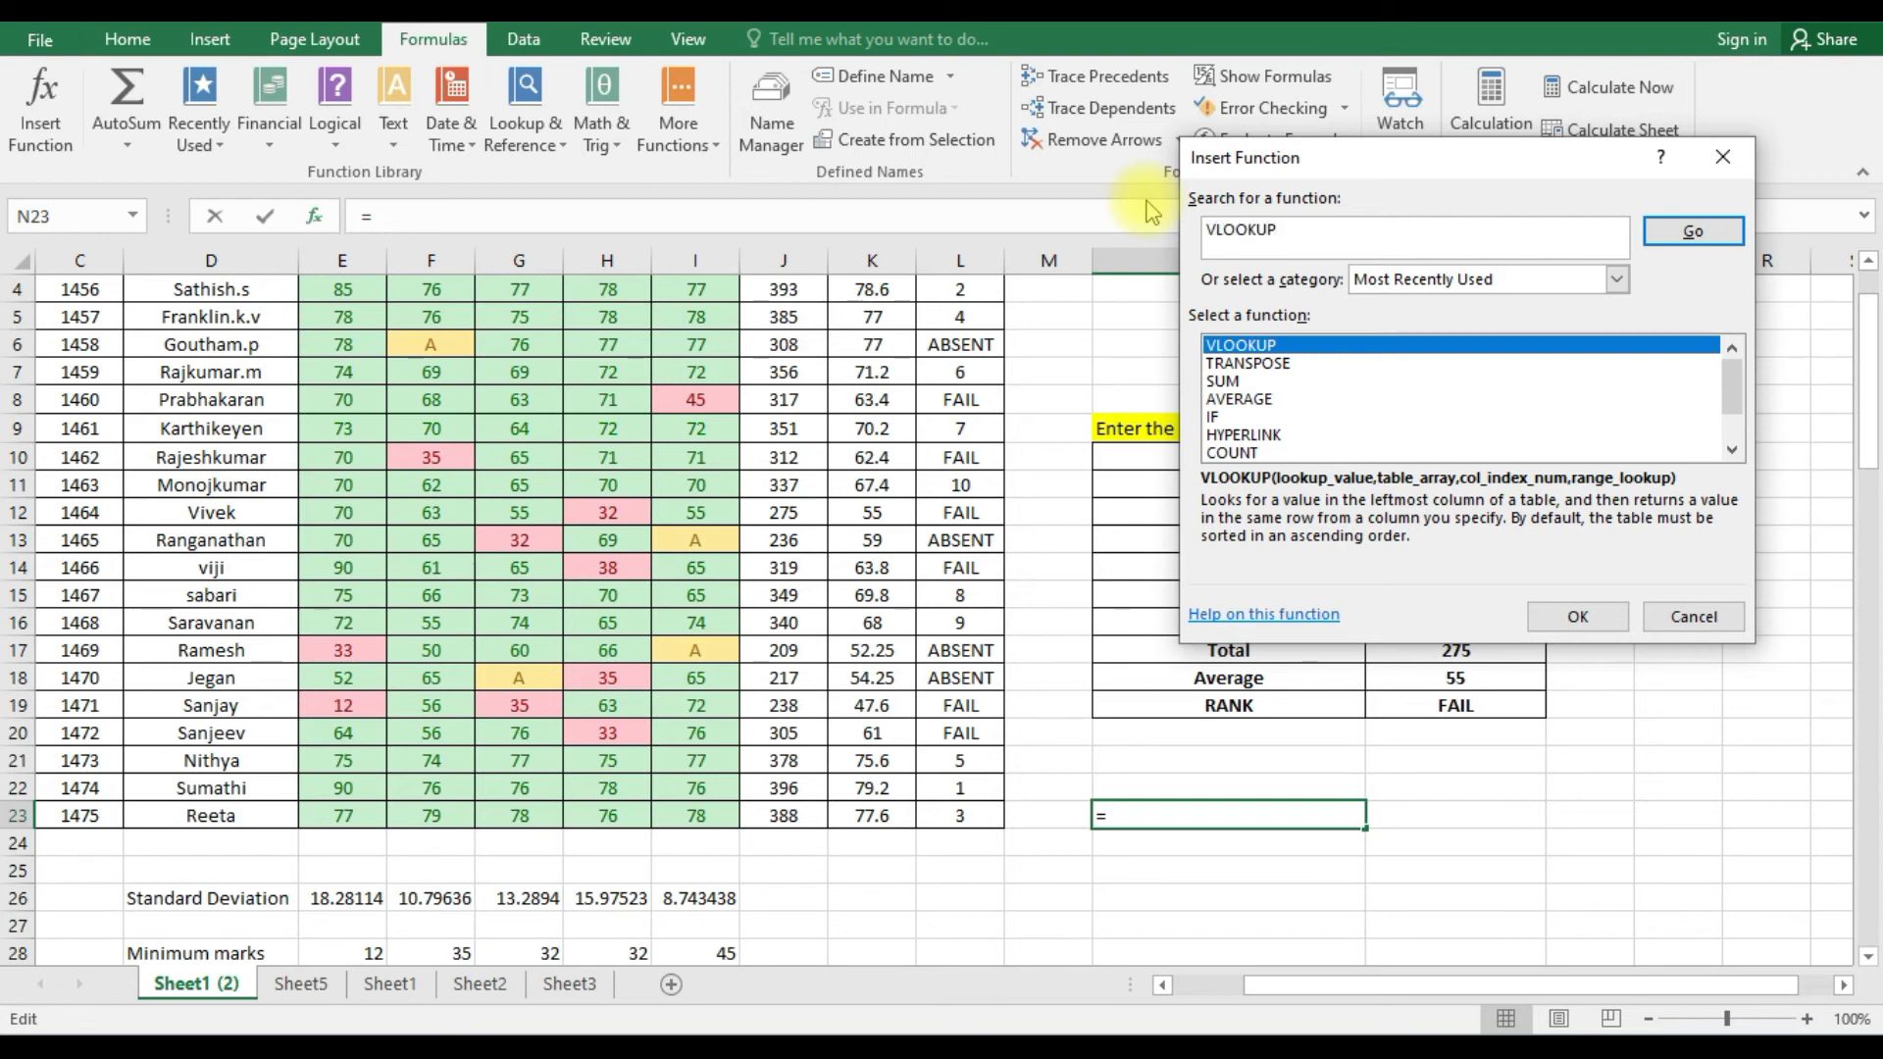
click(1696, 231)
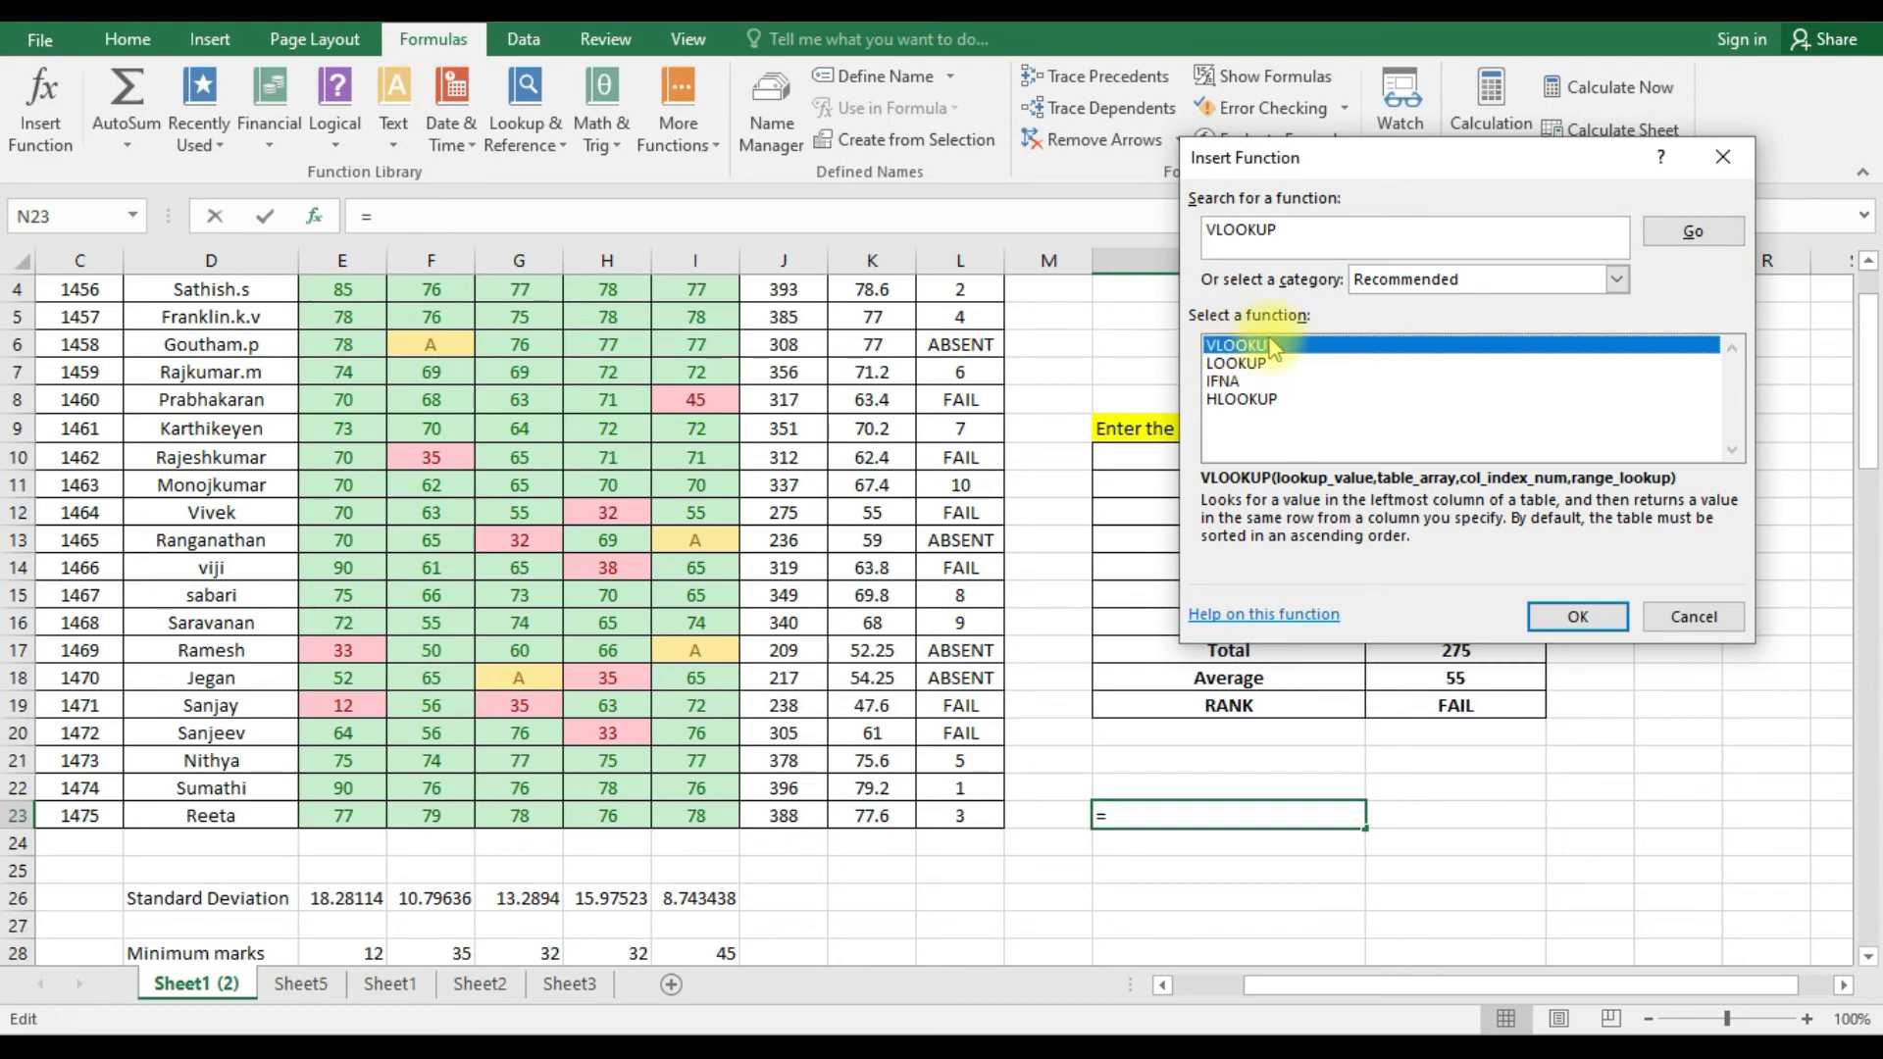
click(1569, 616)
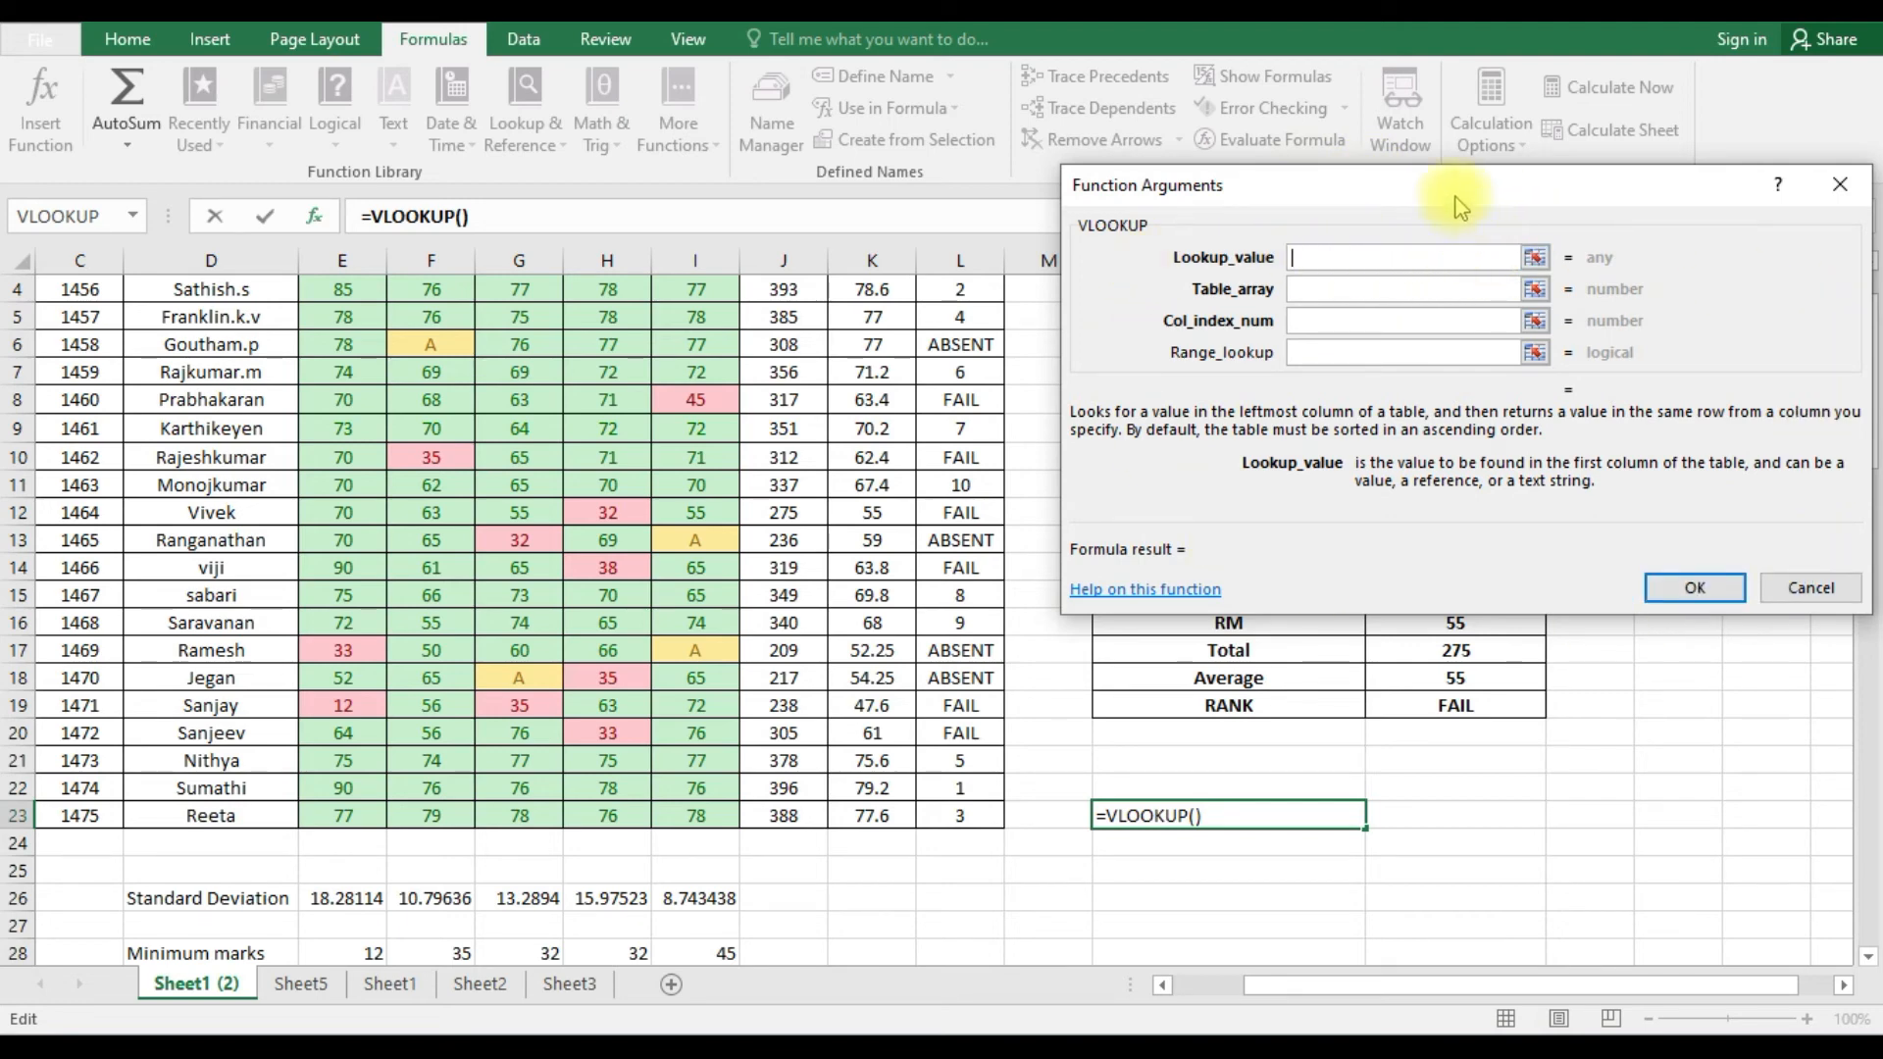
- Set the Lookup_value argument of the N23 VLOOKUP to cell O9
drag(1462, 201, 711, 168)
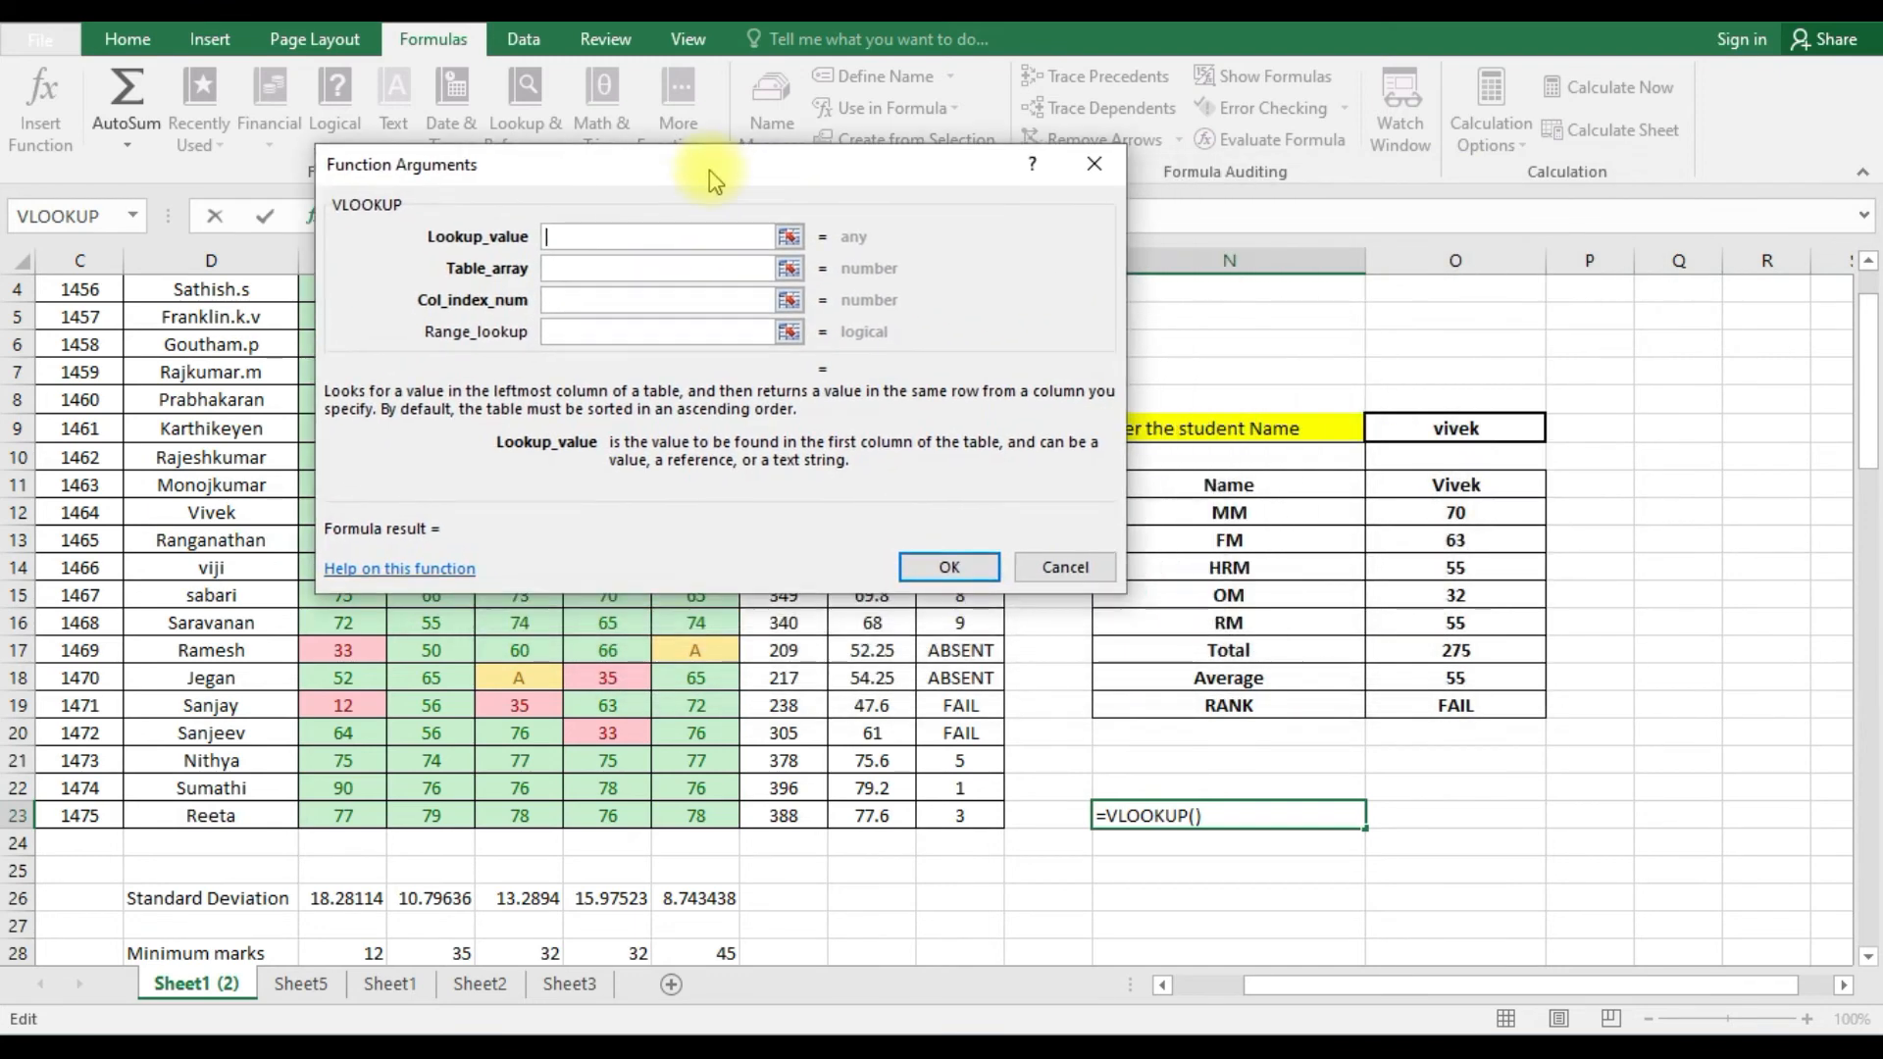
click(788, 238)
click(1418, 428)
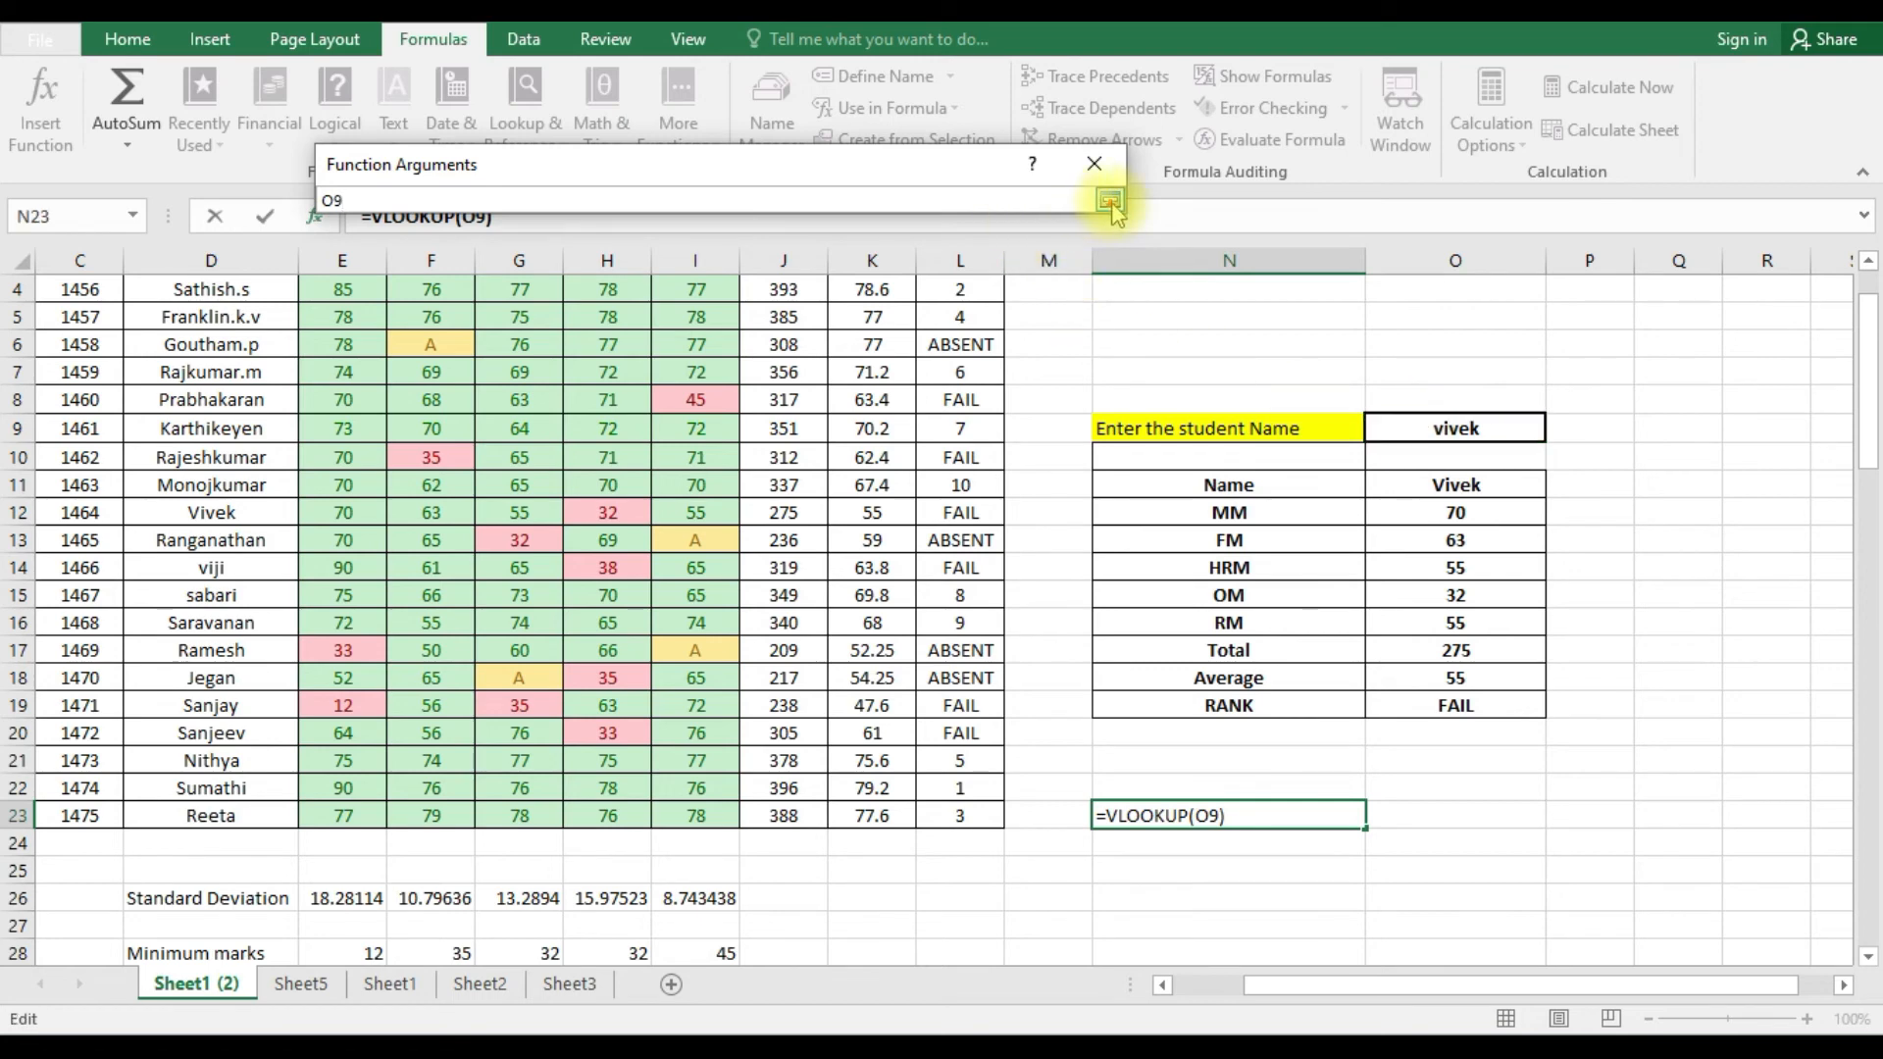
click(1111, 203)
- Set the Table_array argument to the student mark range D4:L23
drag(677, 147, 1373, 69)
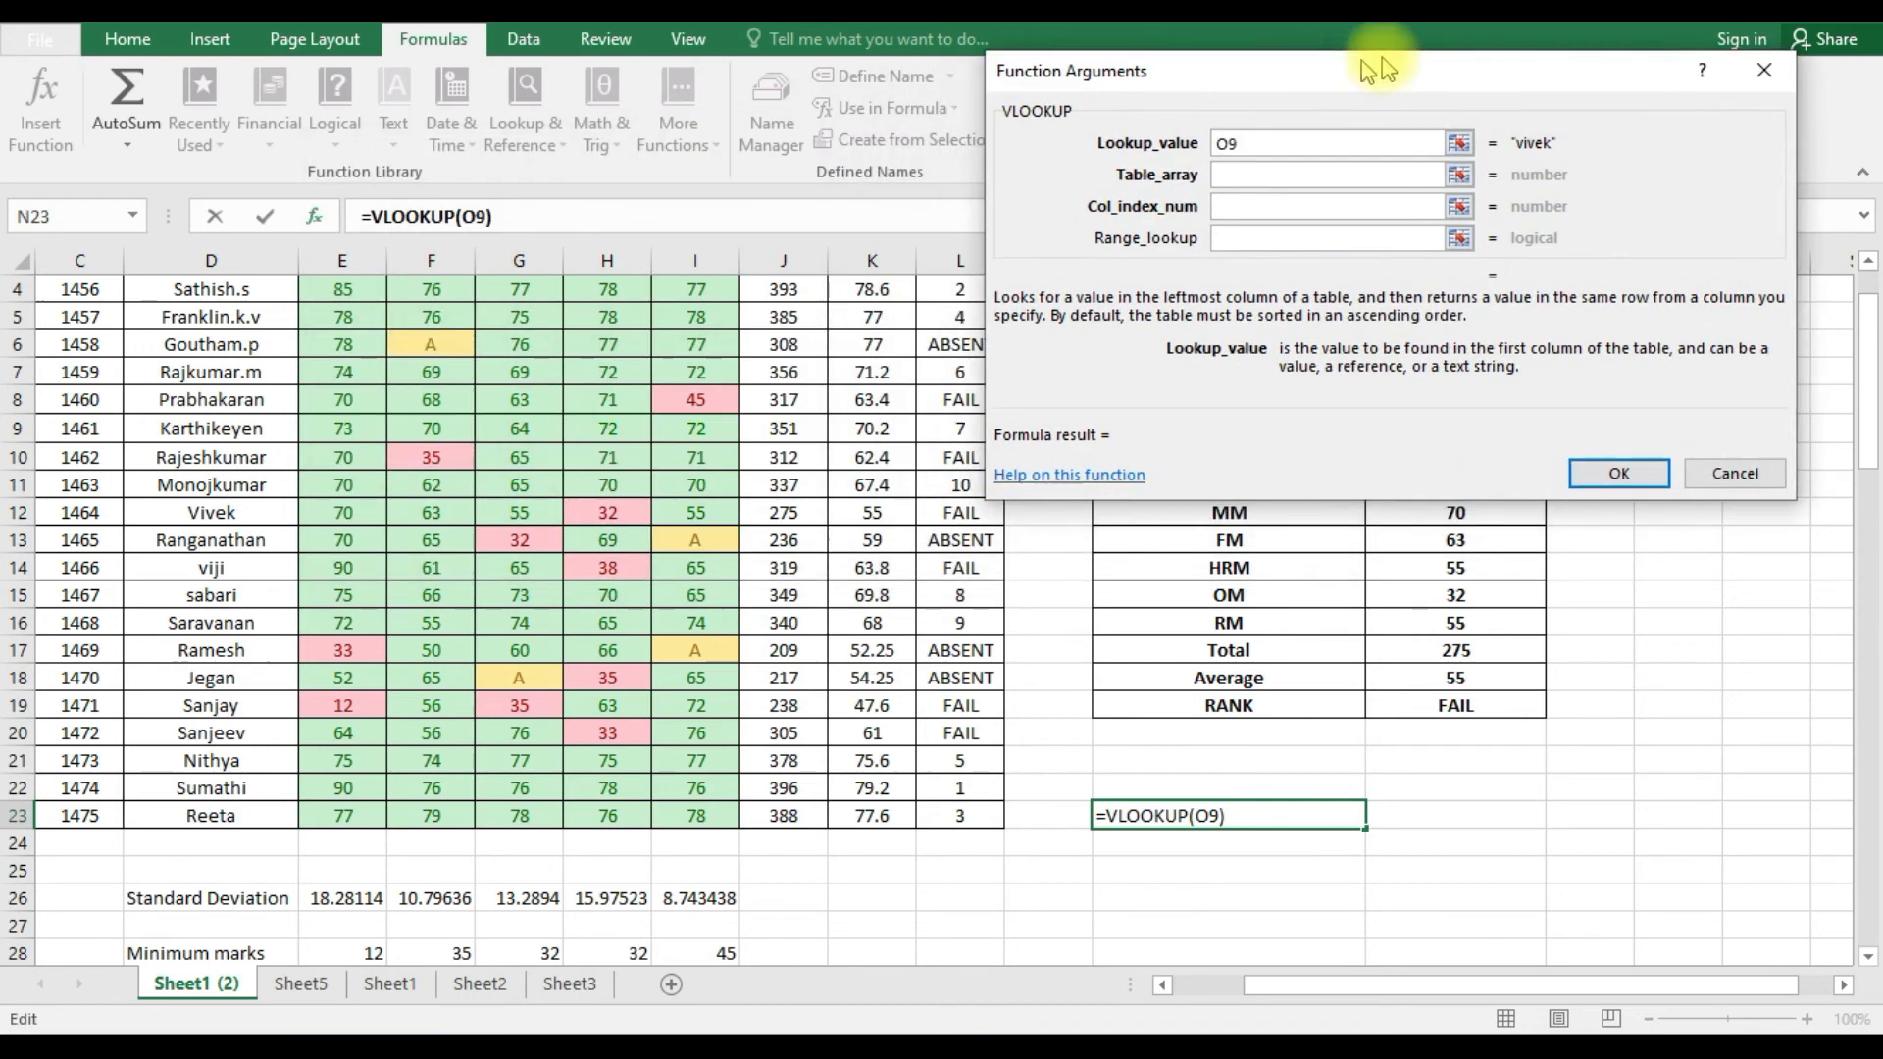
click(1459, 174)
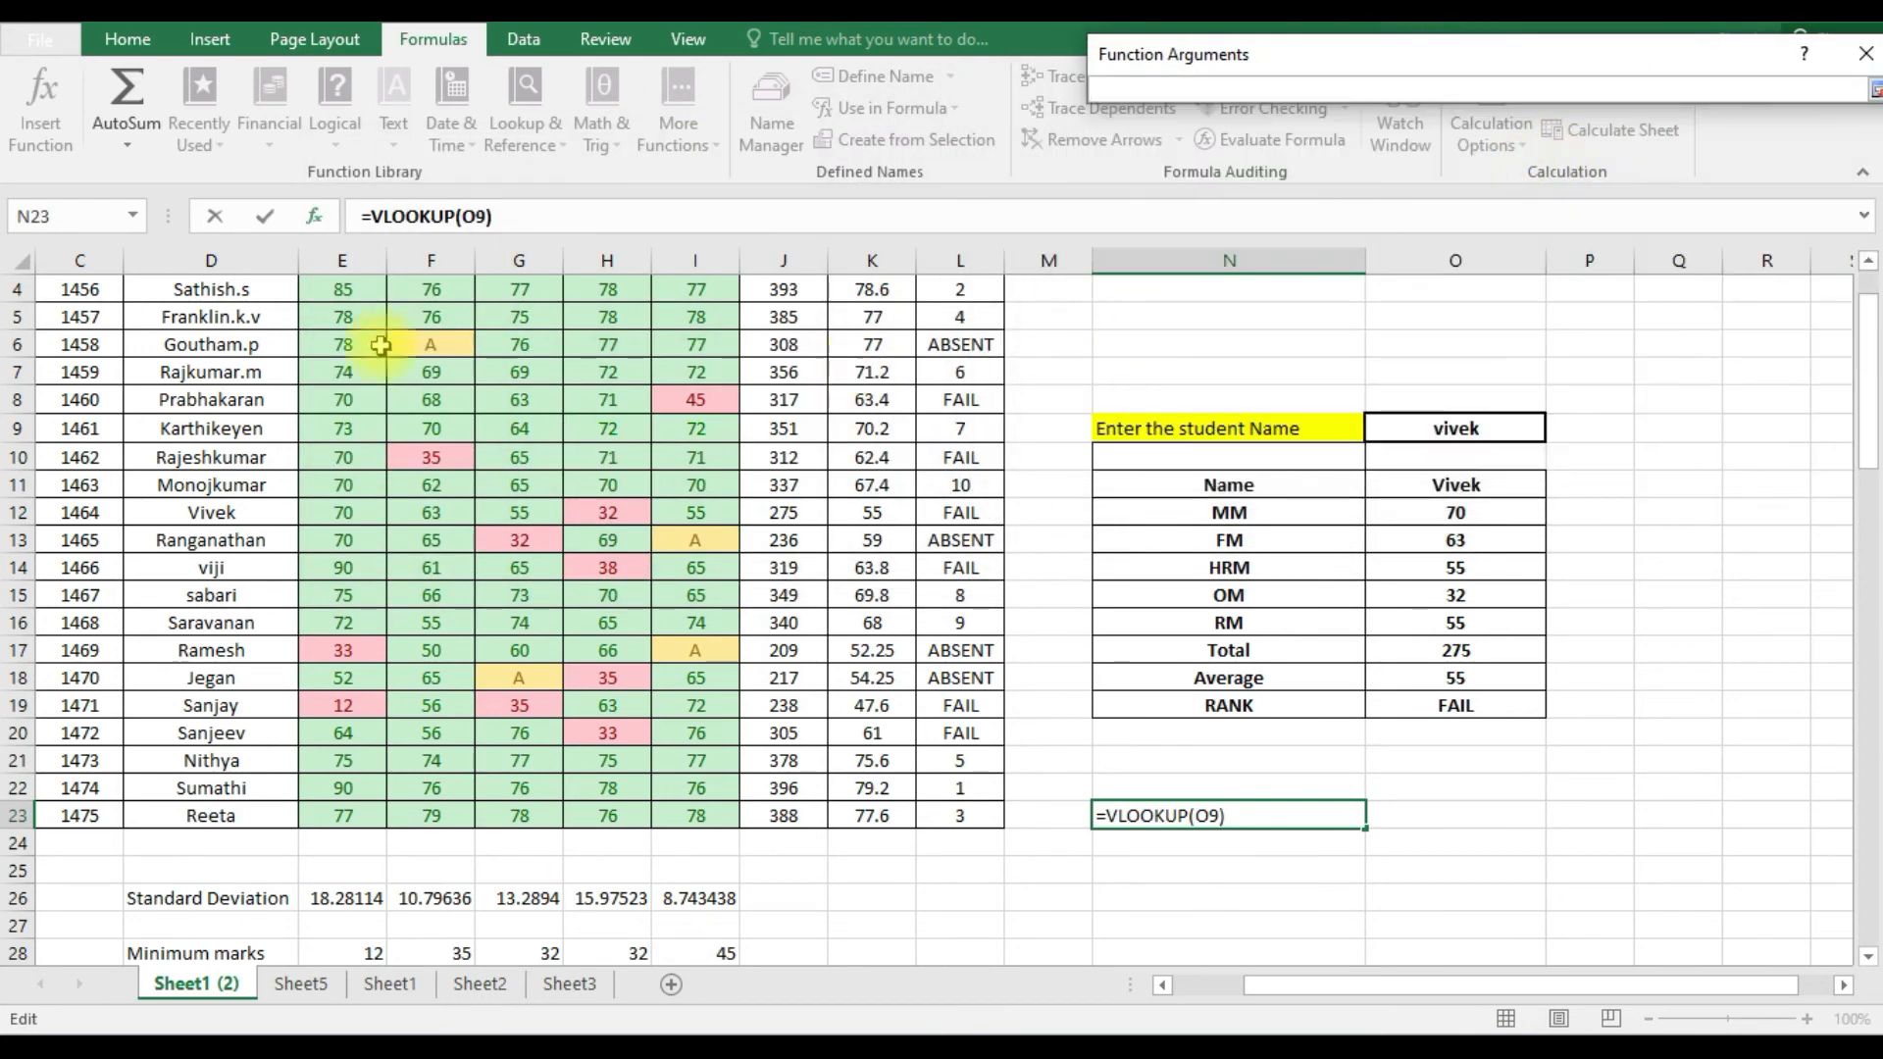
scroll(888, 515, up, 1)
click(204, 382)
drag(204, 383, 976, 917)
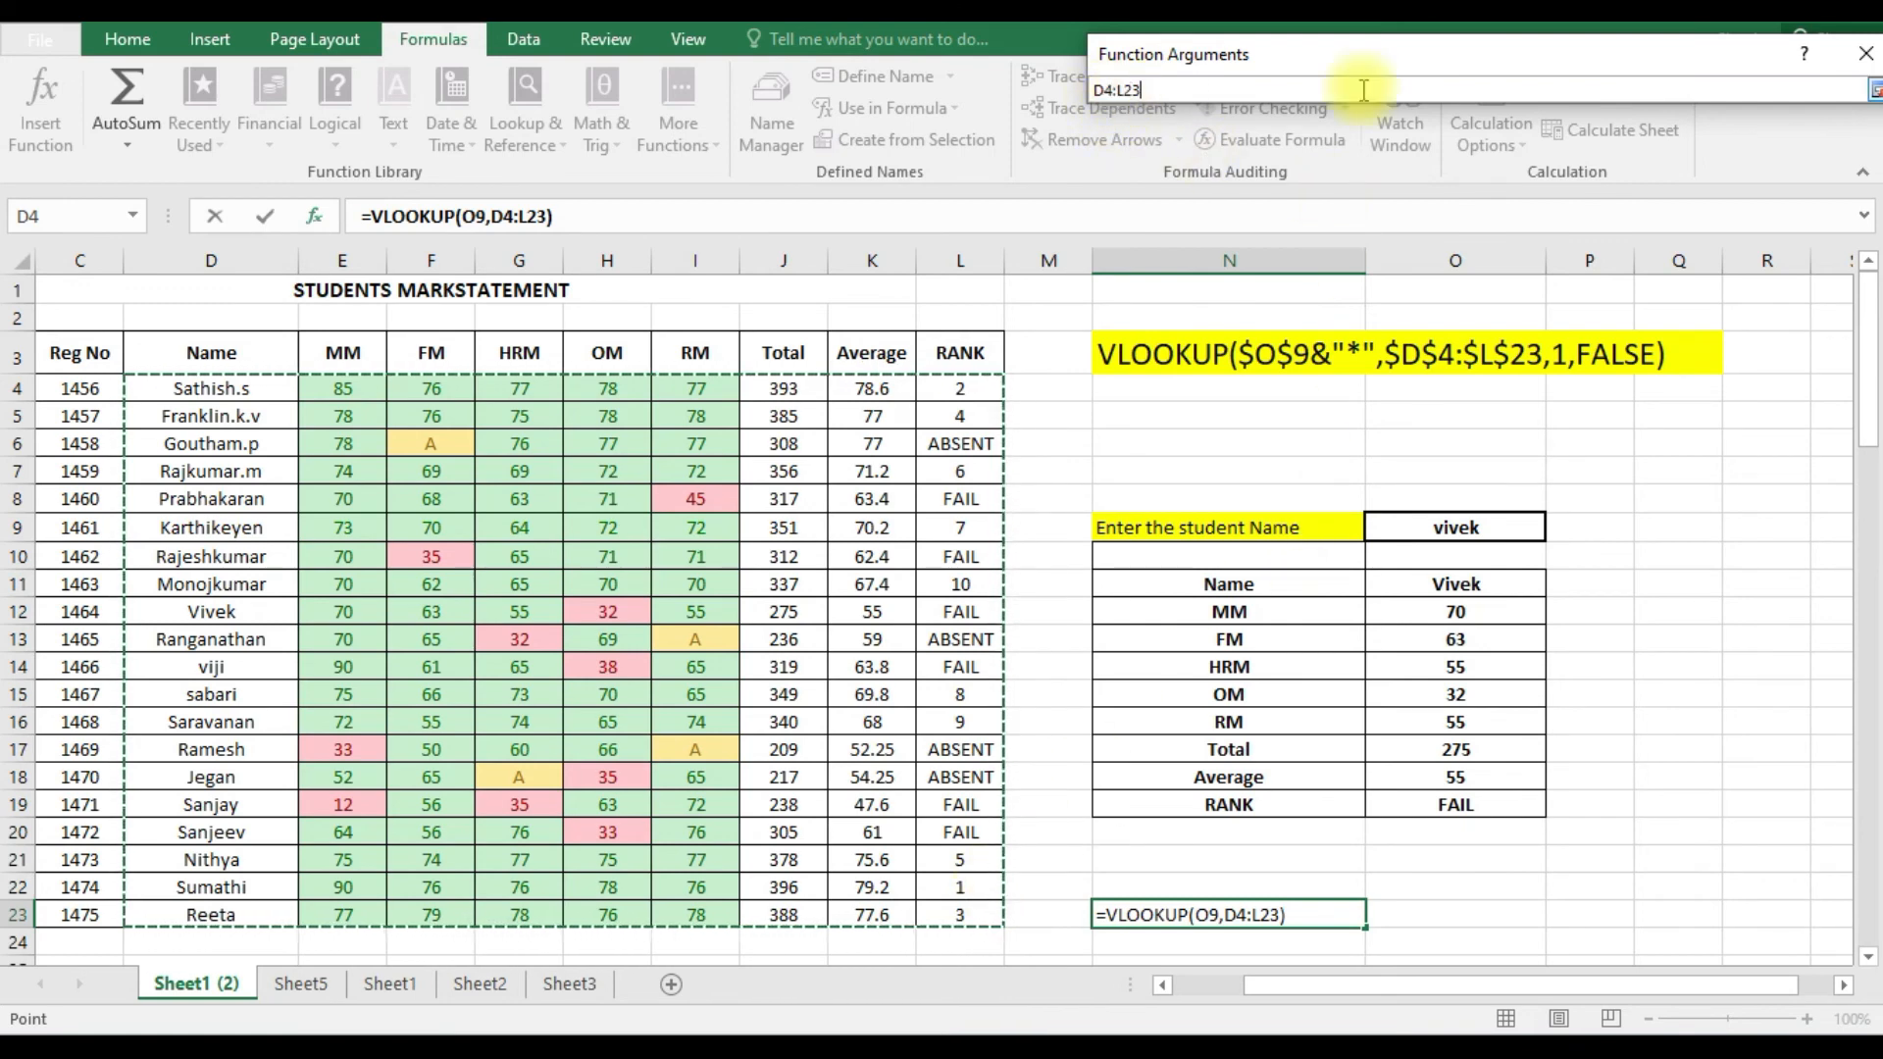
click(1874, 90)
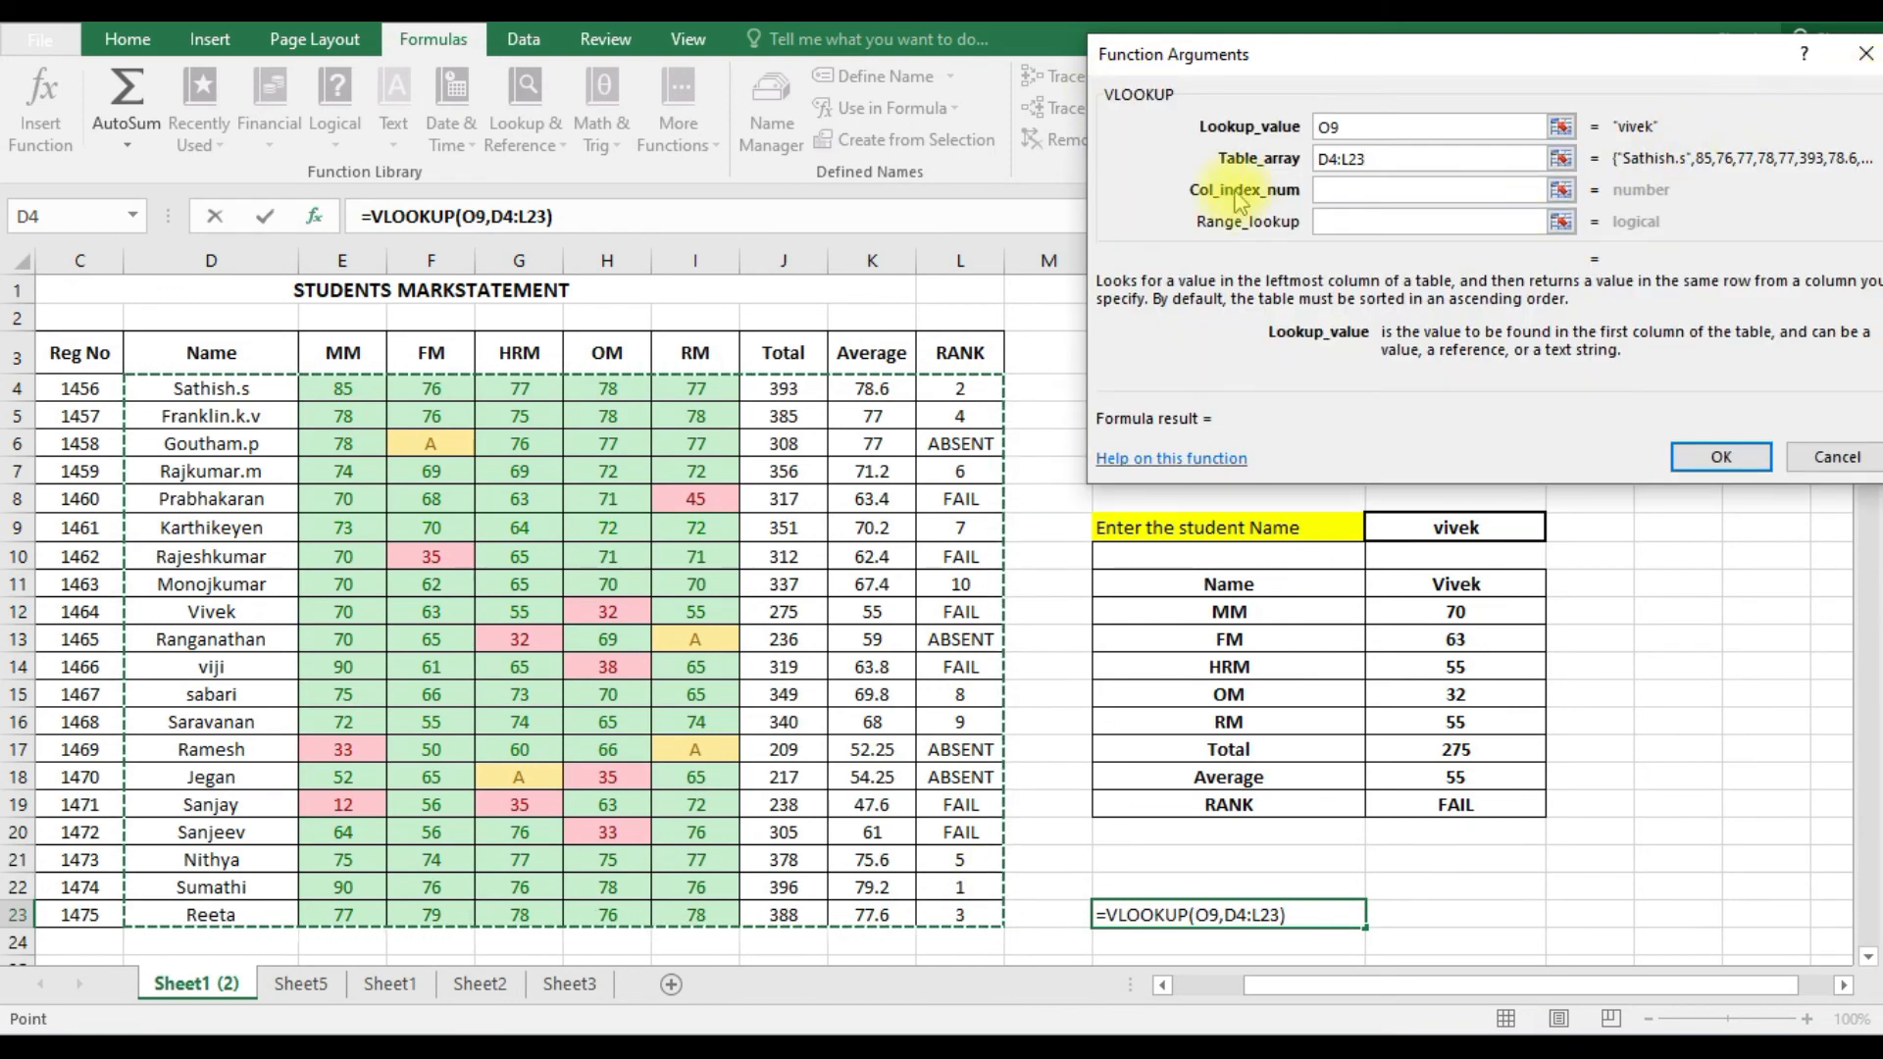
- Complete the N23 VLOOKUP with column index number 7 and range lookup 0
click(1389, 191)
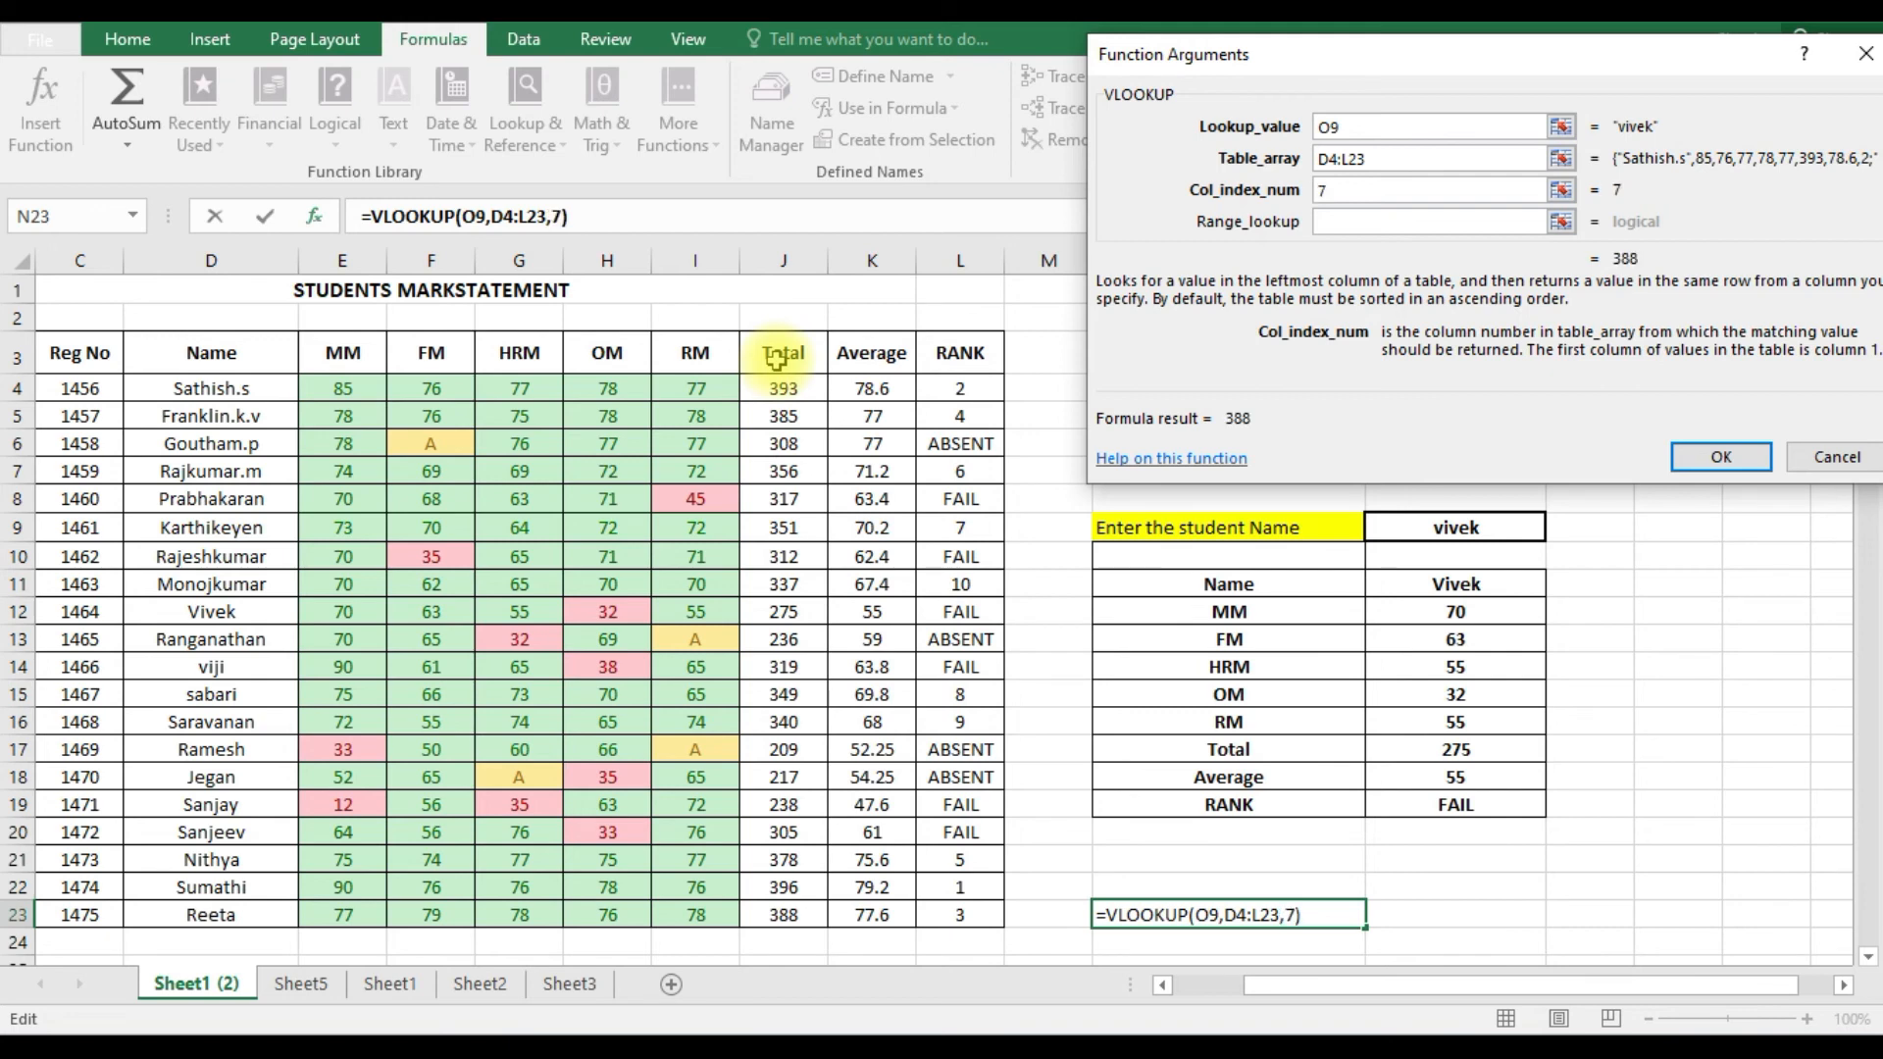
click(1350, 222)
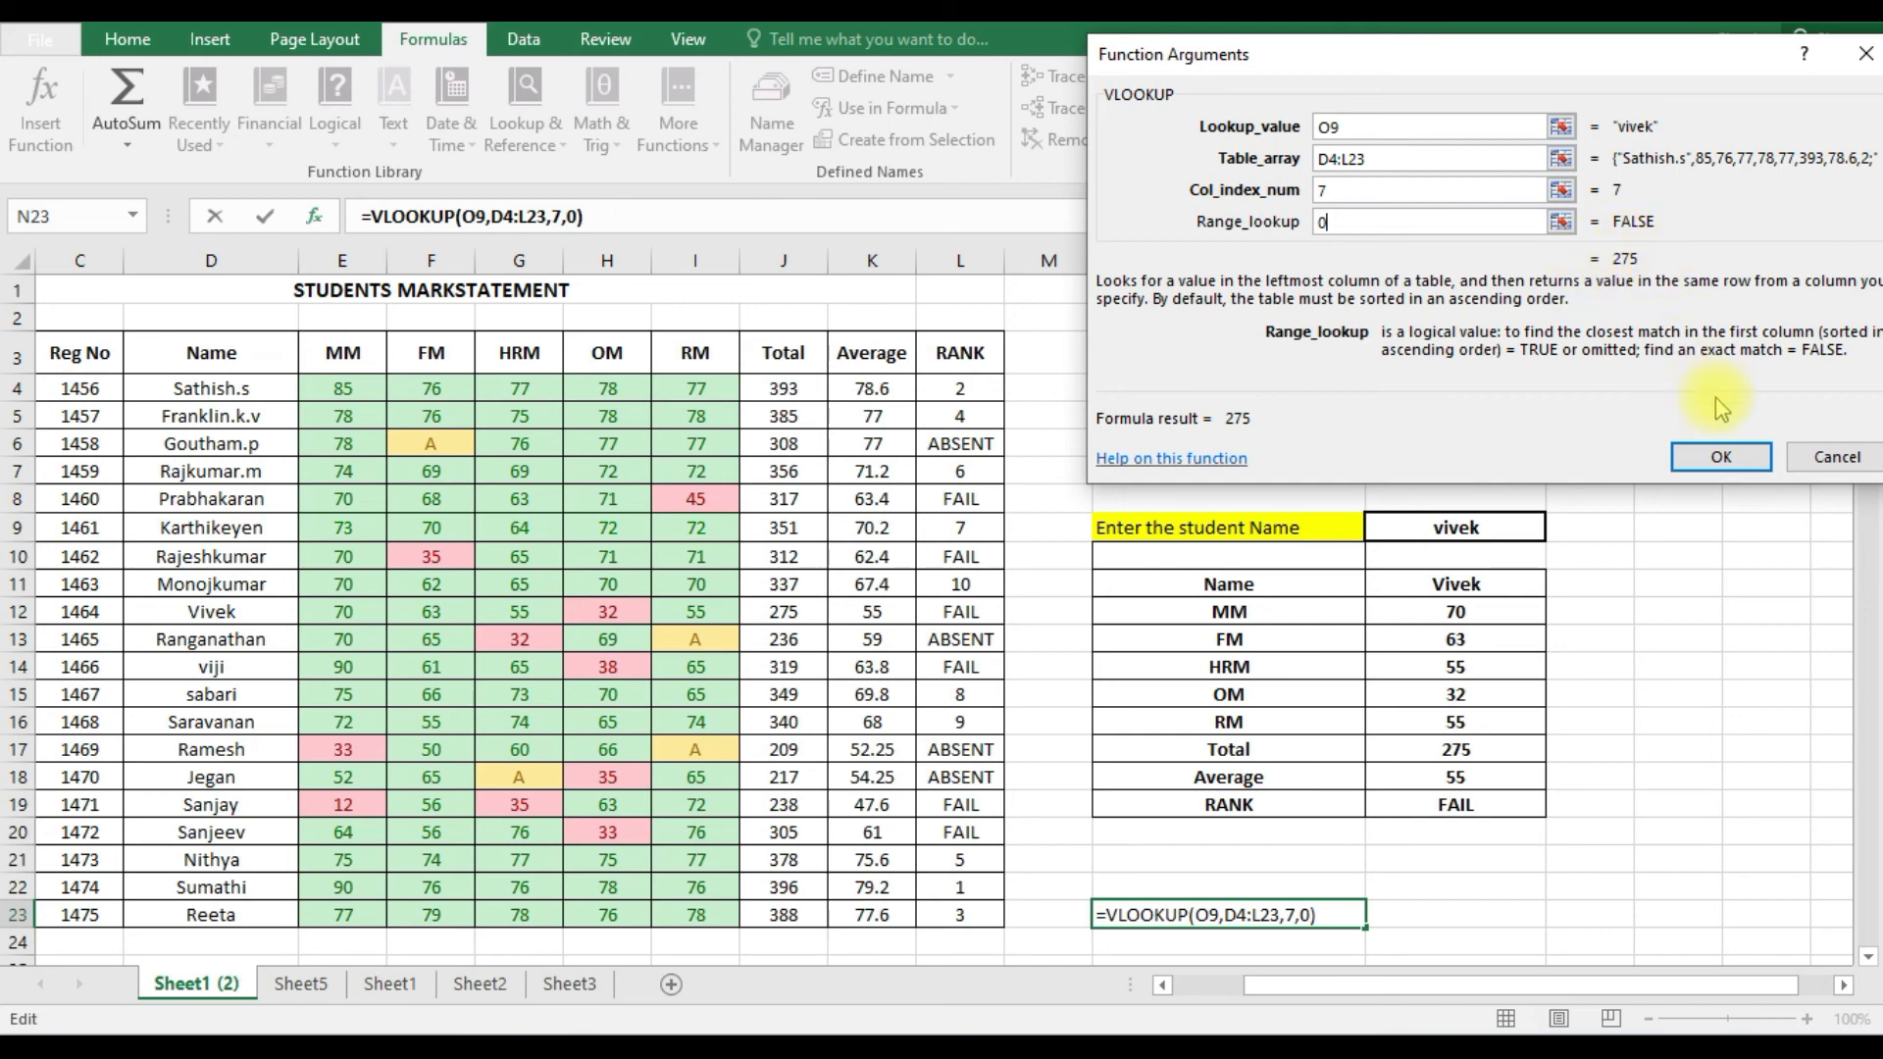
click(1721, 456)
scroll(1561, 814, down, 1)
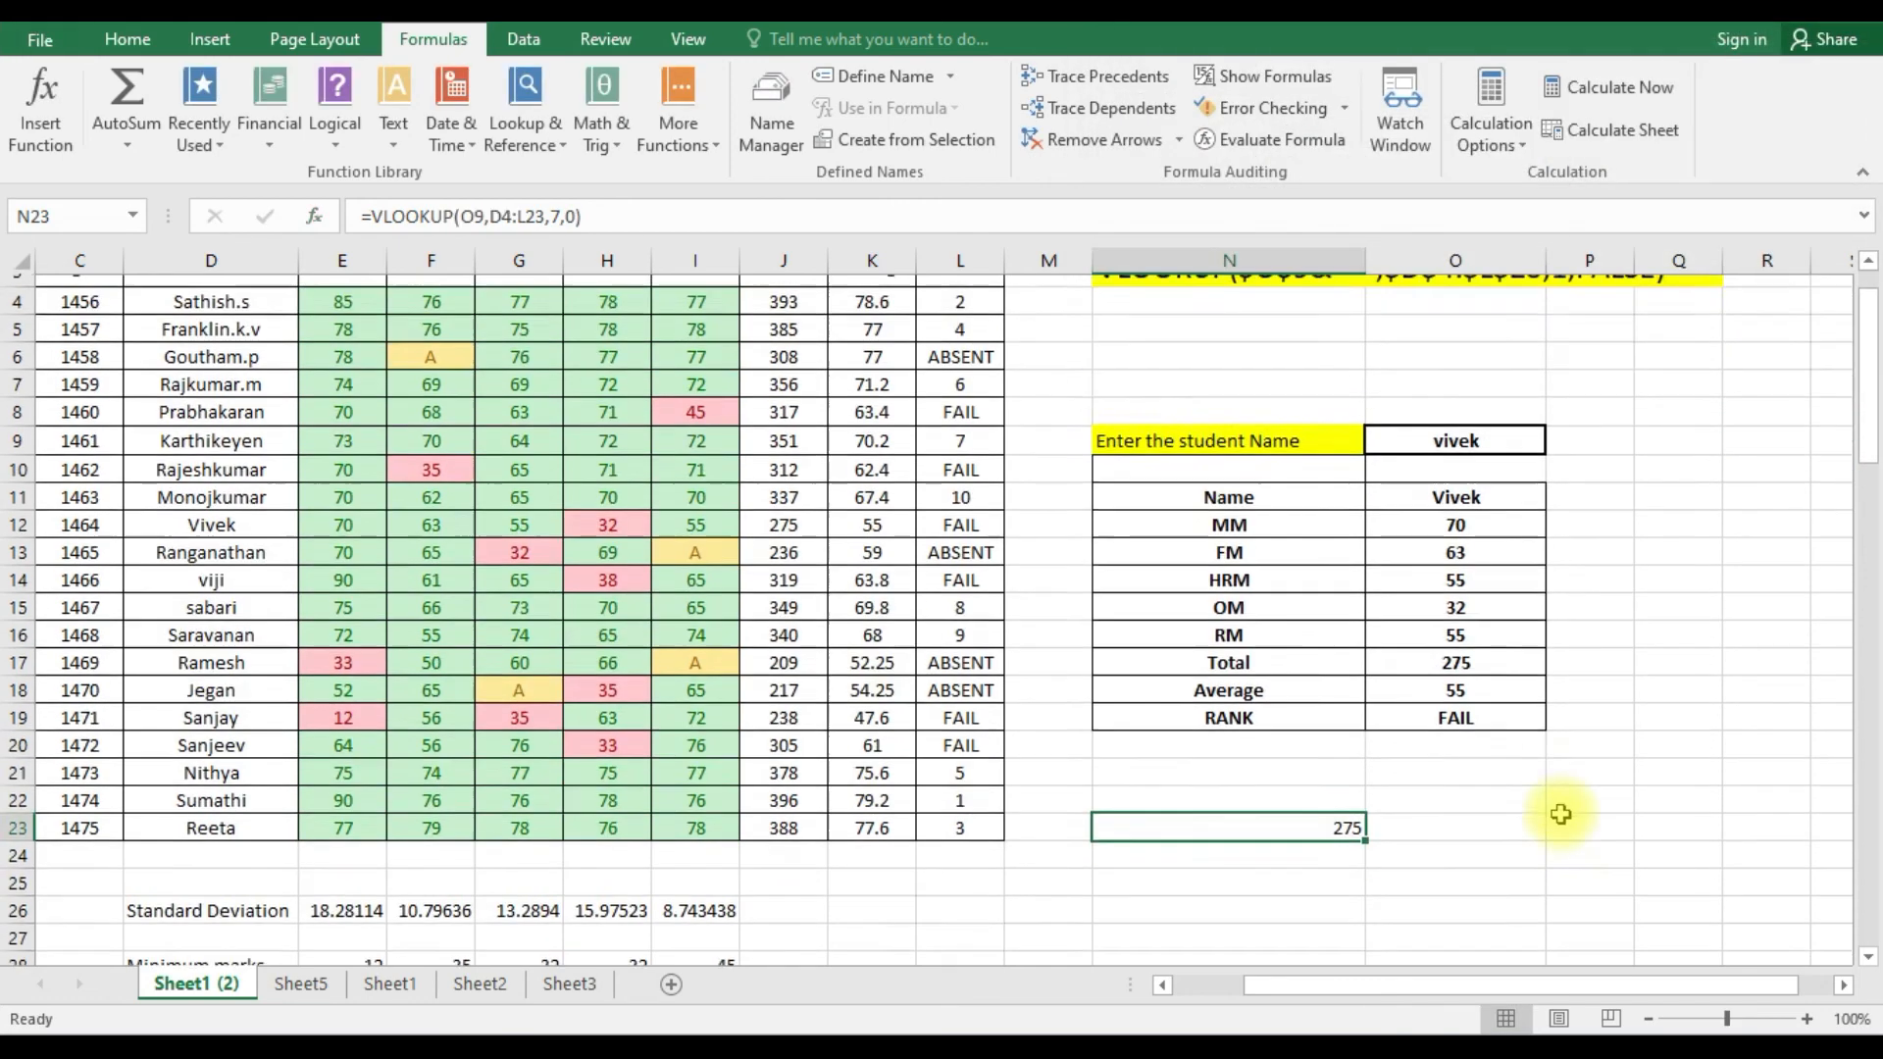
- Enter the label "Total" in N22, above the new VLOOKUP result
click(1191, 785)
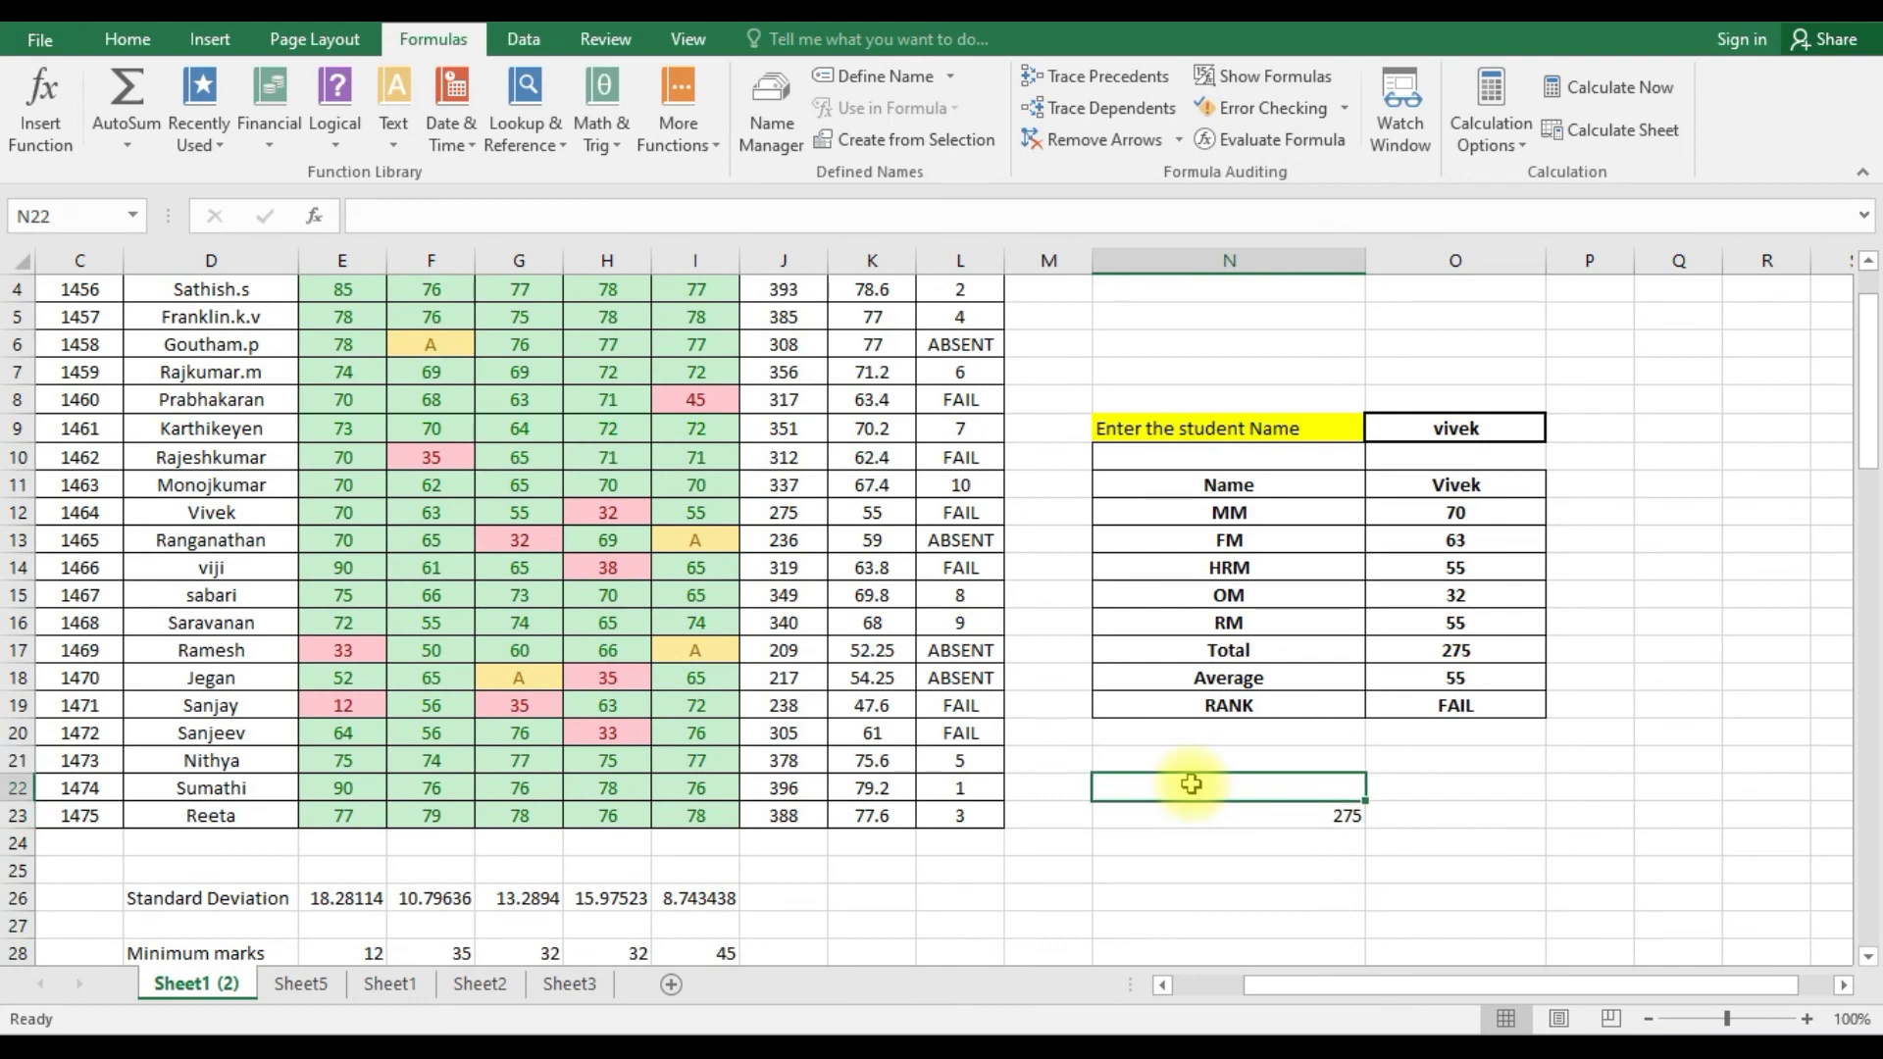
text(tO)
key(BackSpace)
key(BackSpace)
text(Total)
key(Return)
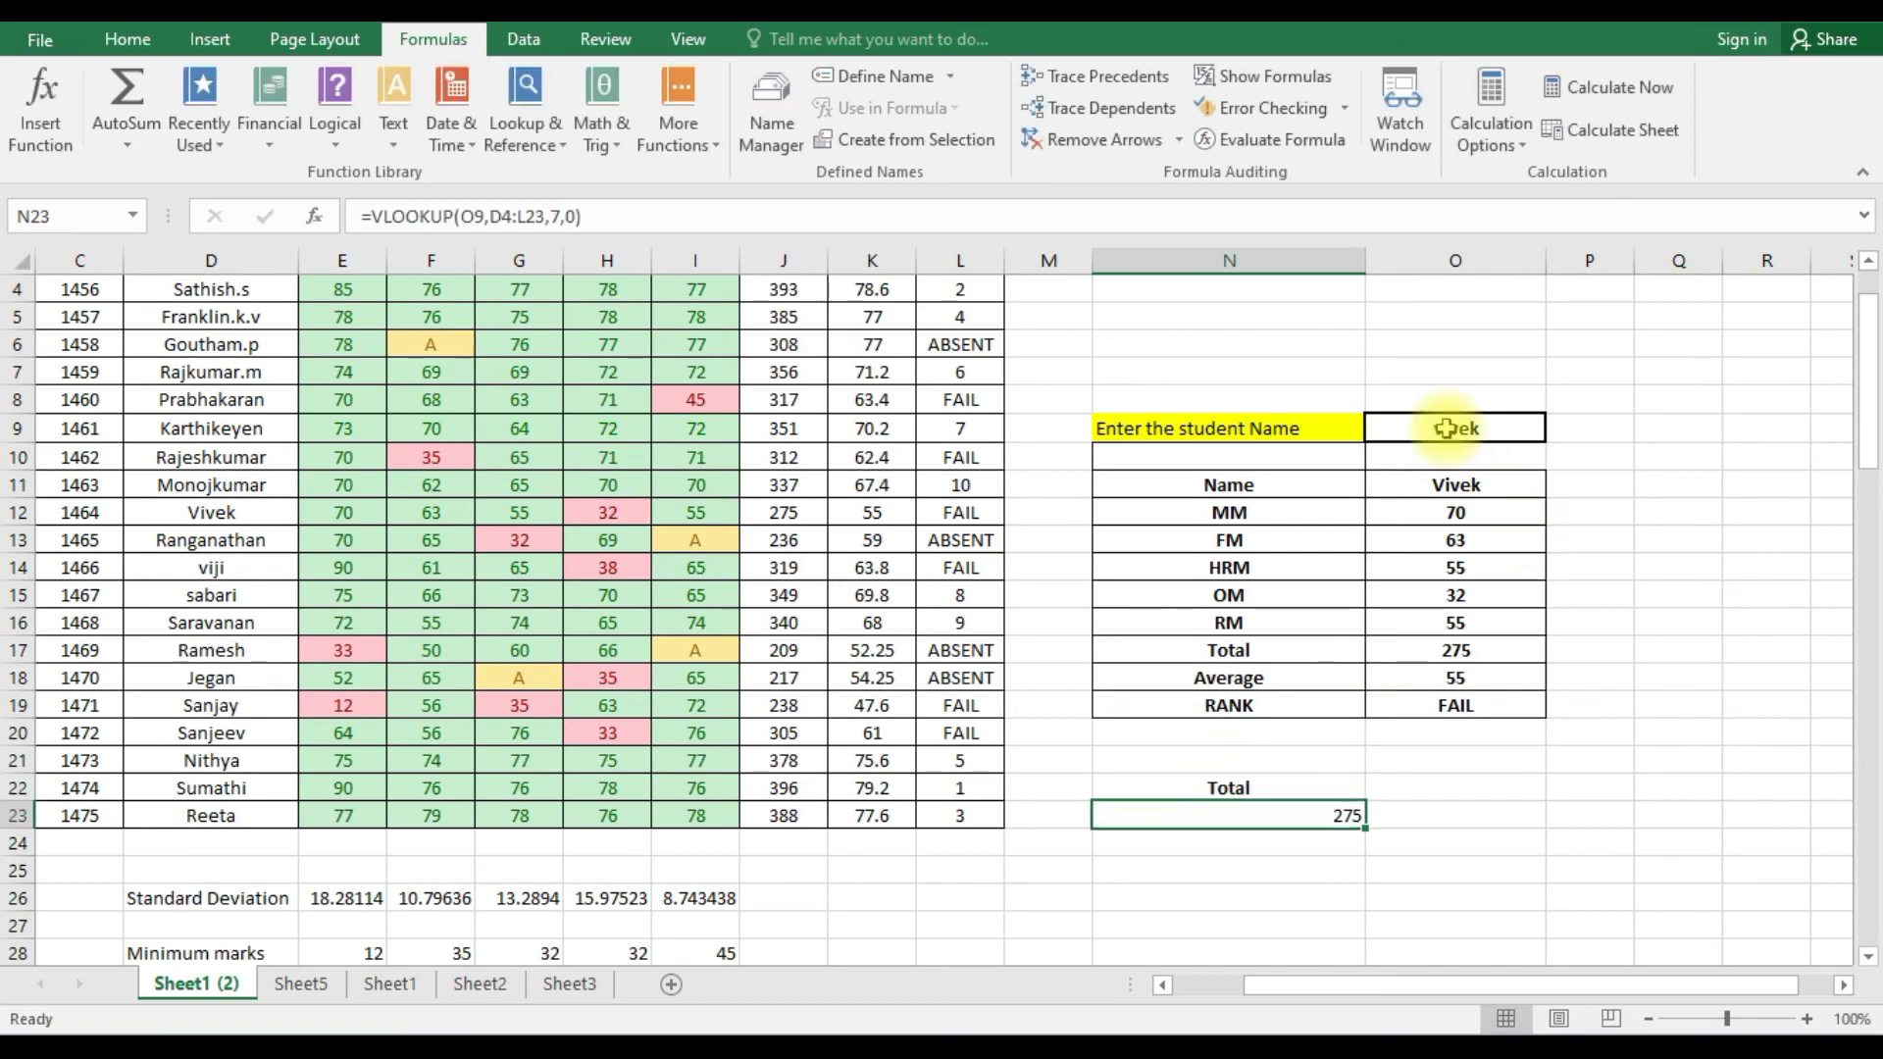
- Replace the student name in O9 with the name listed in D15
click(1447, 429)
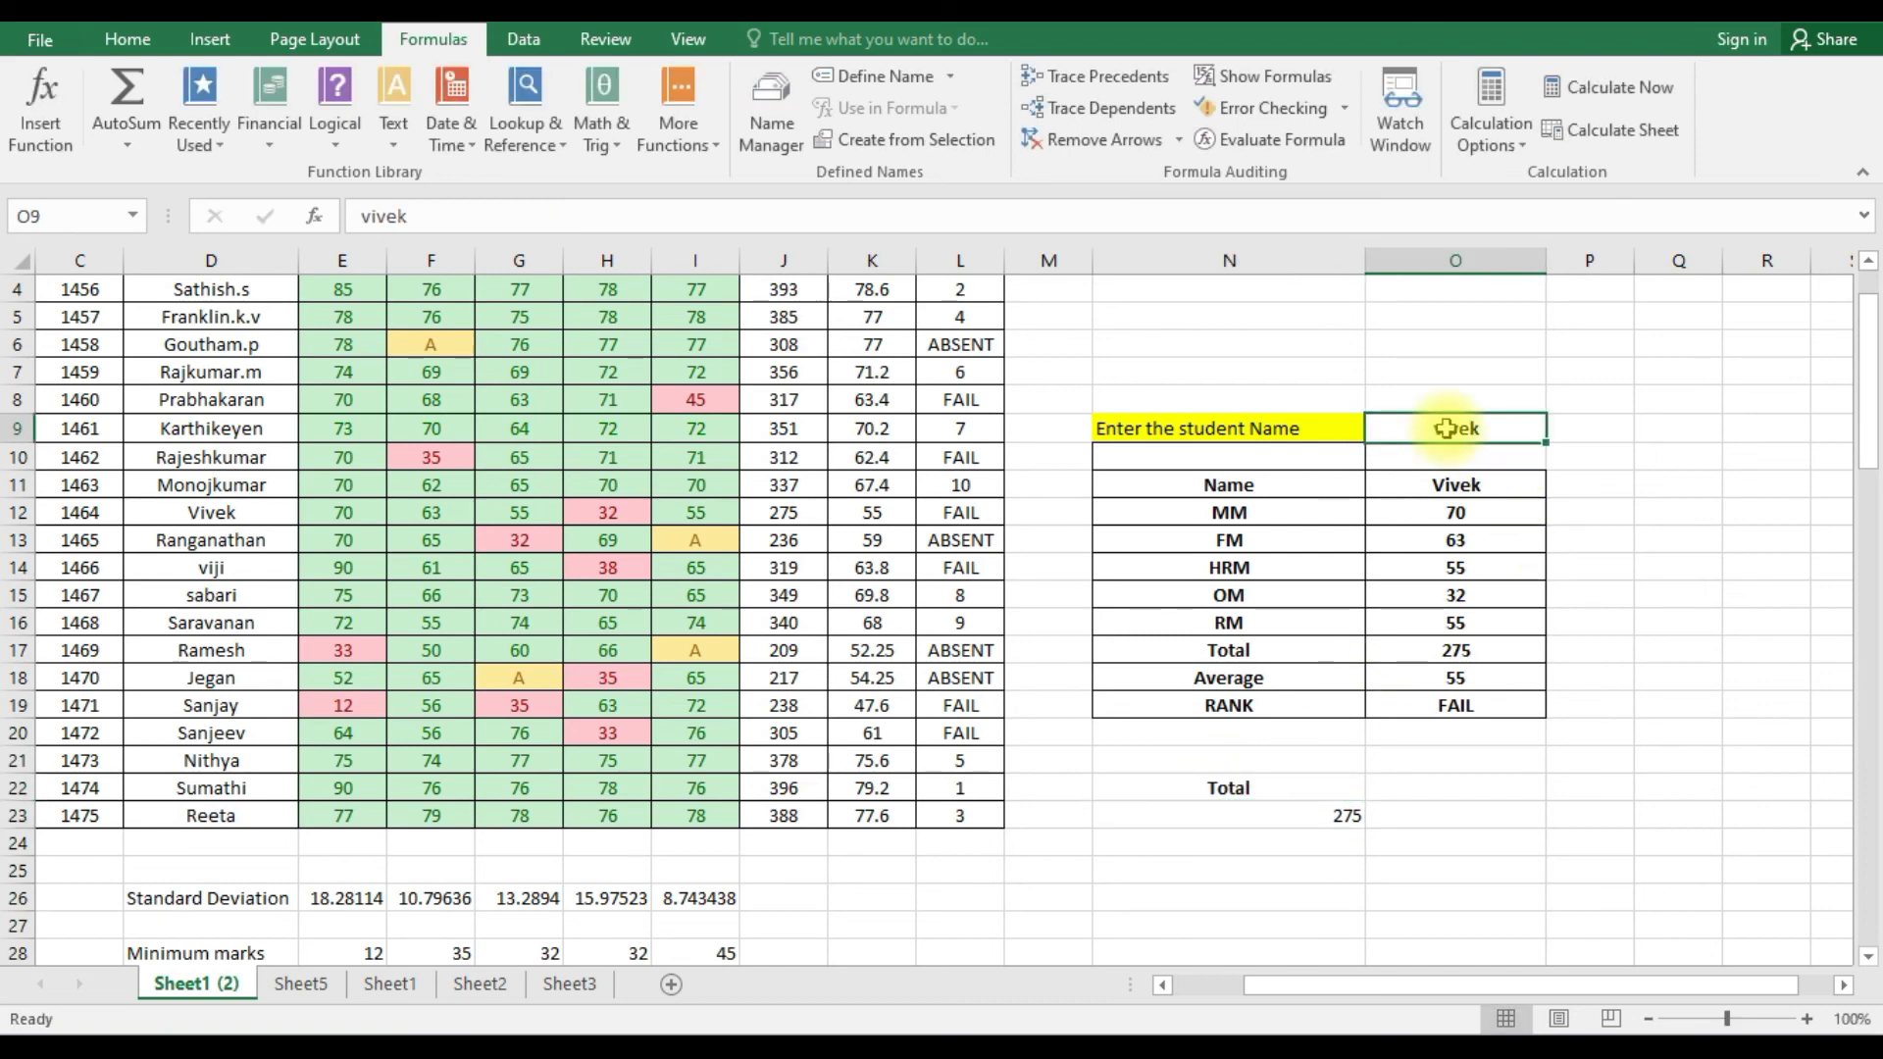
text(sabari)
key(Return)
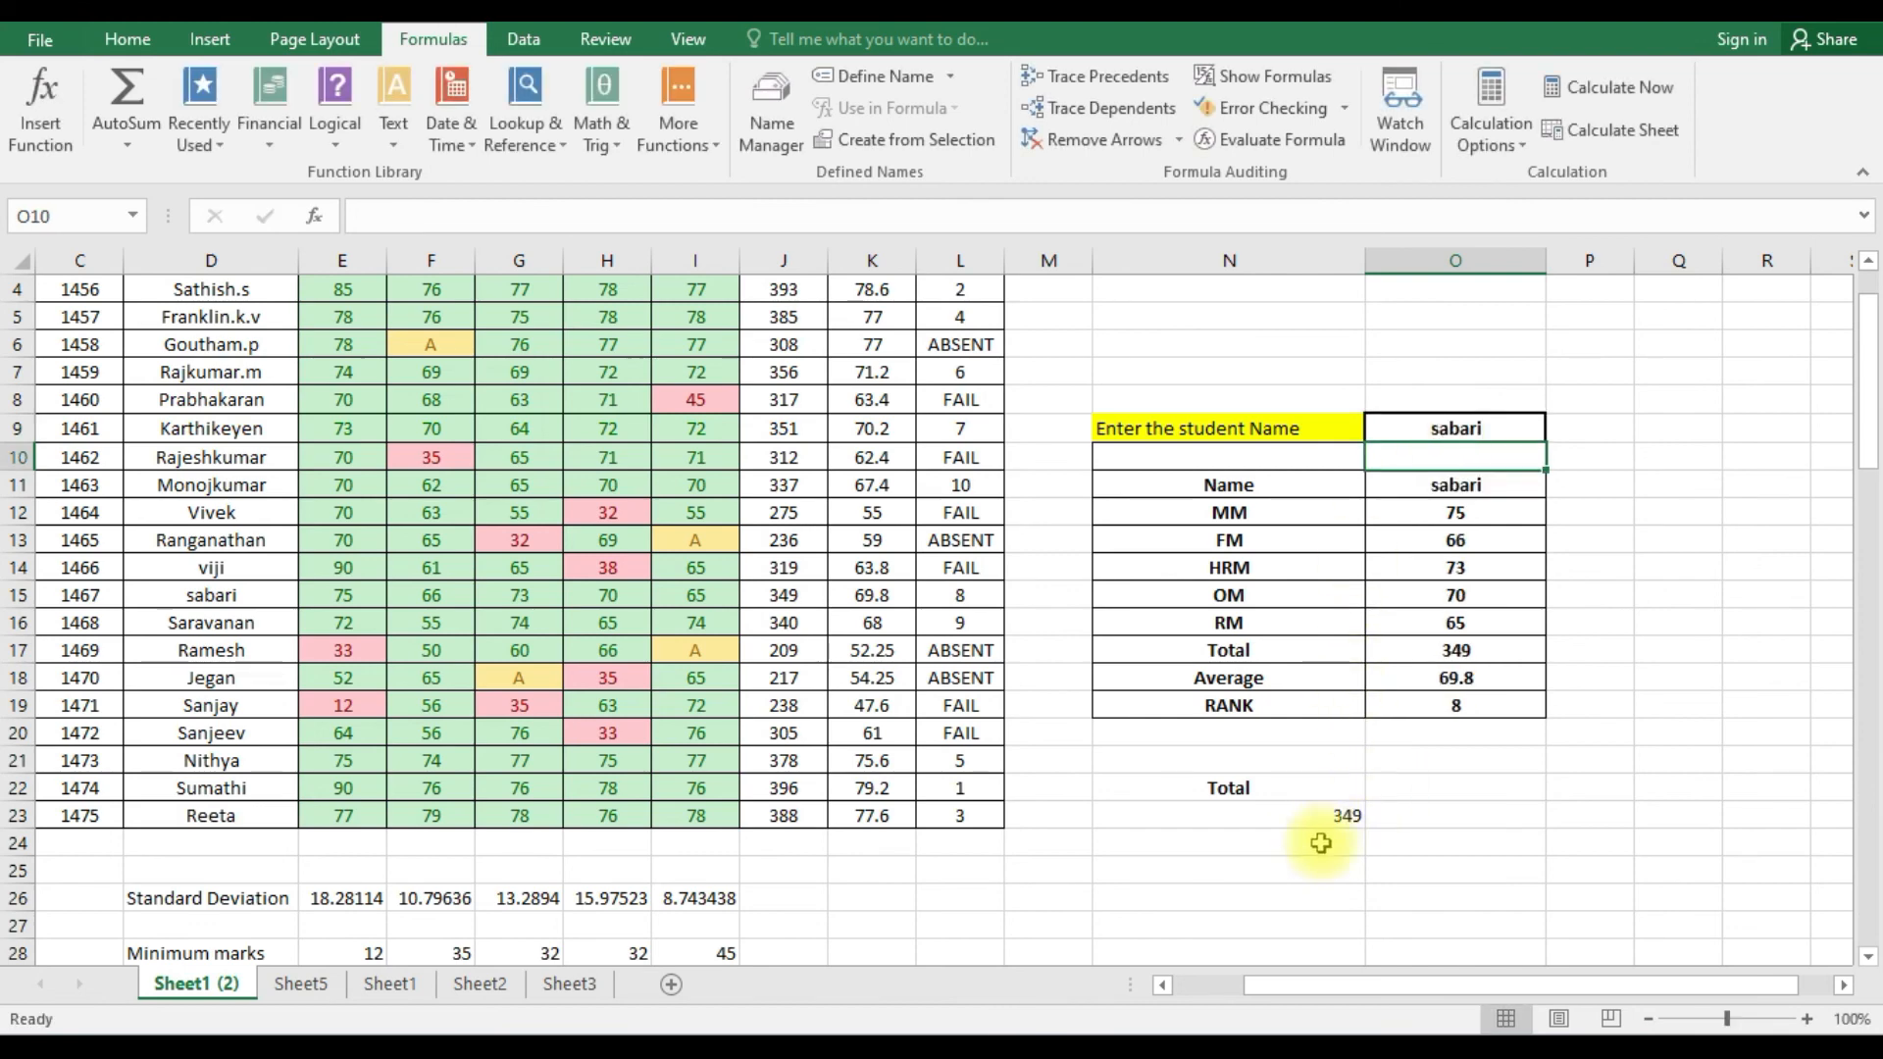
- Review the function arguments of the VLOOKUP in N23 and keep them as they are
click(1305, 815)
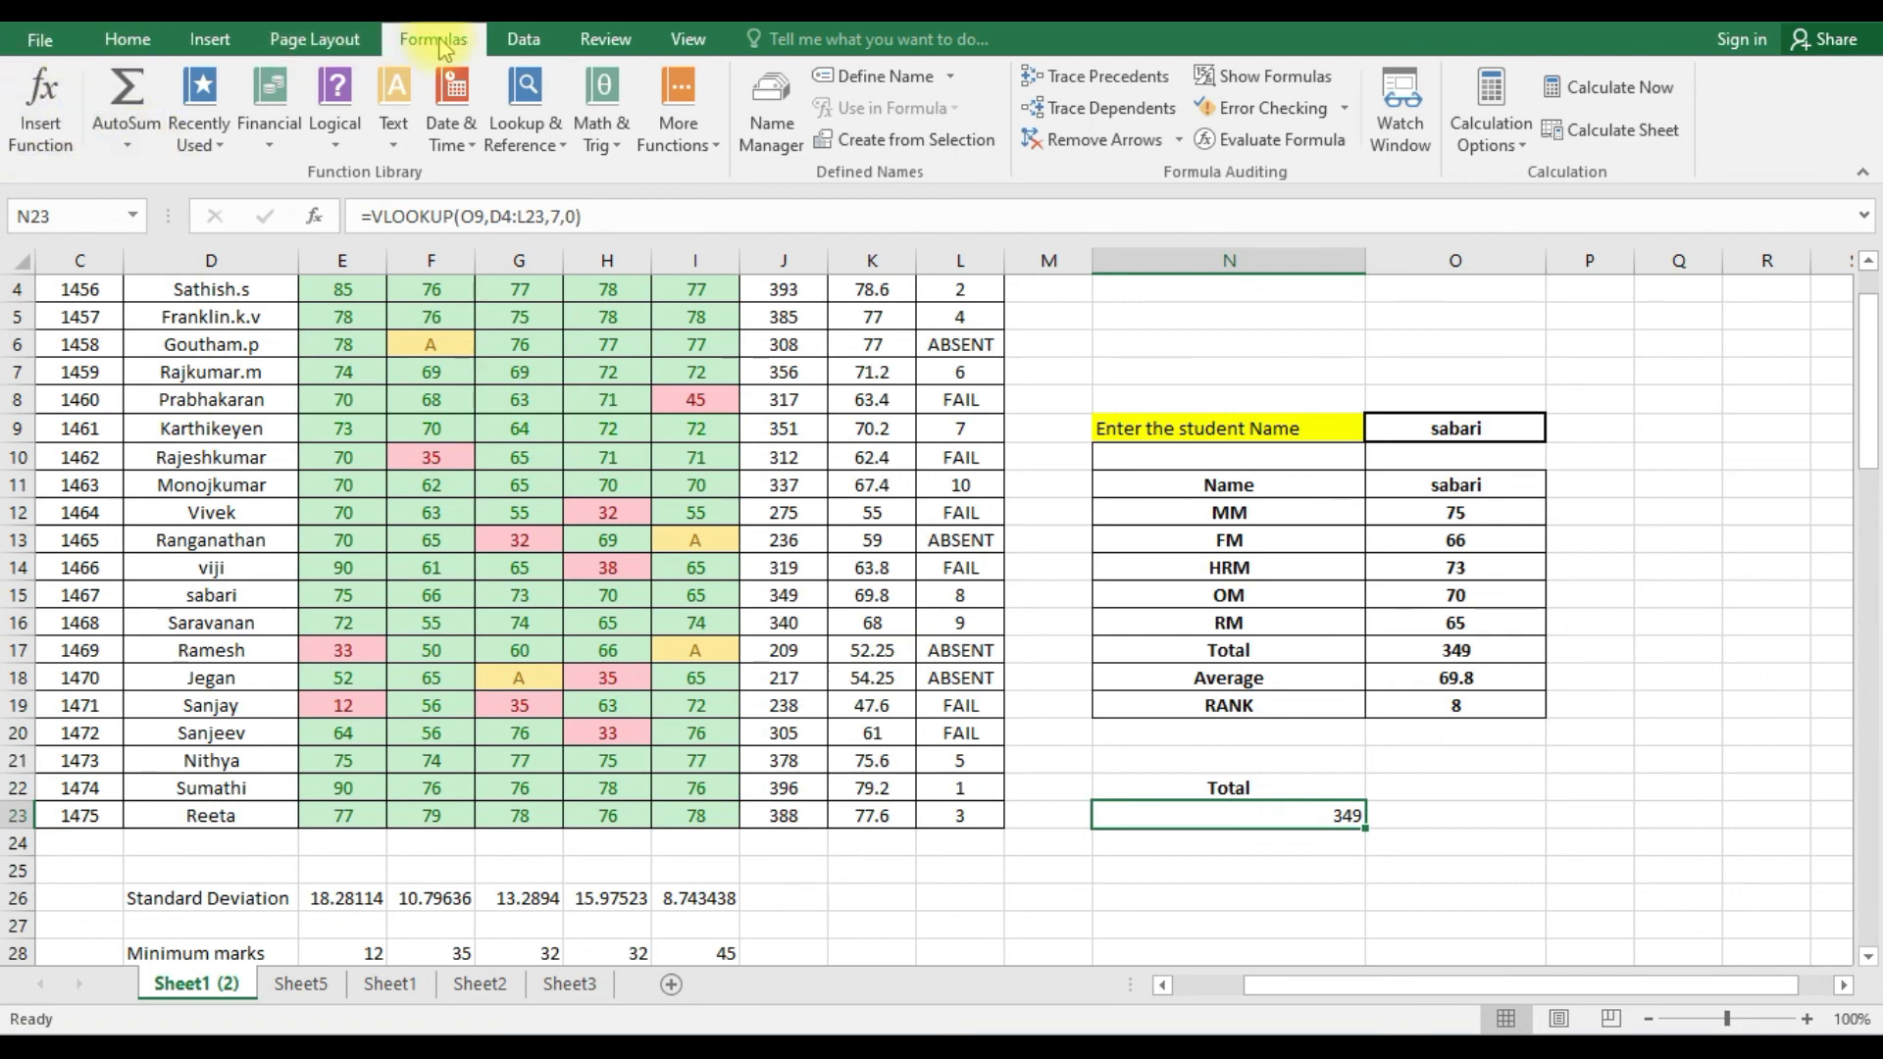
click(44, 137)
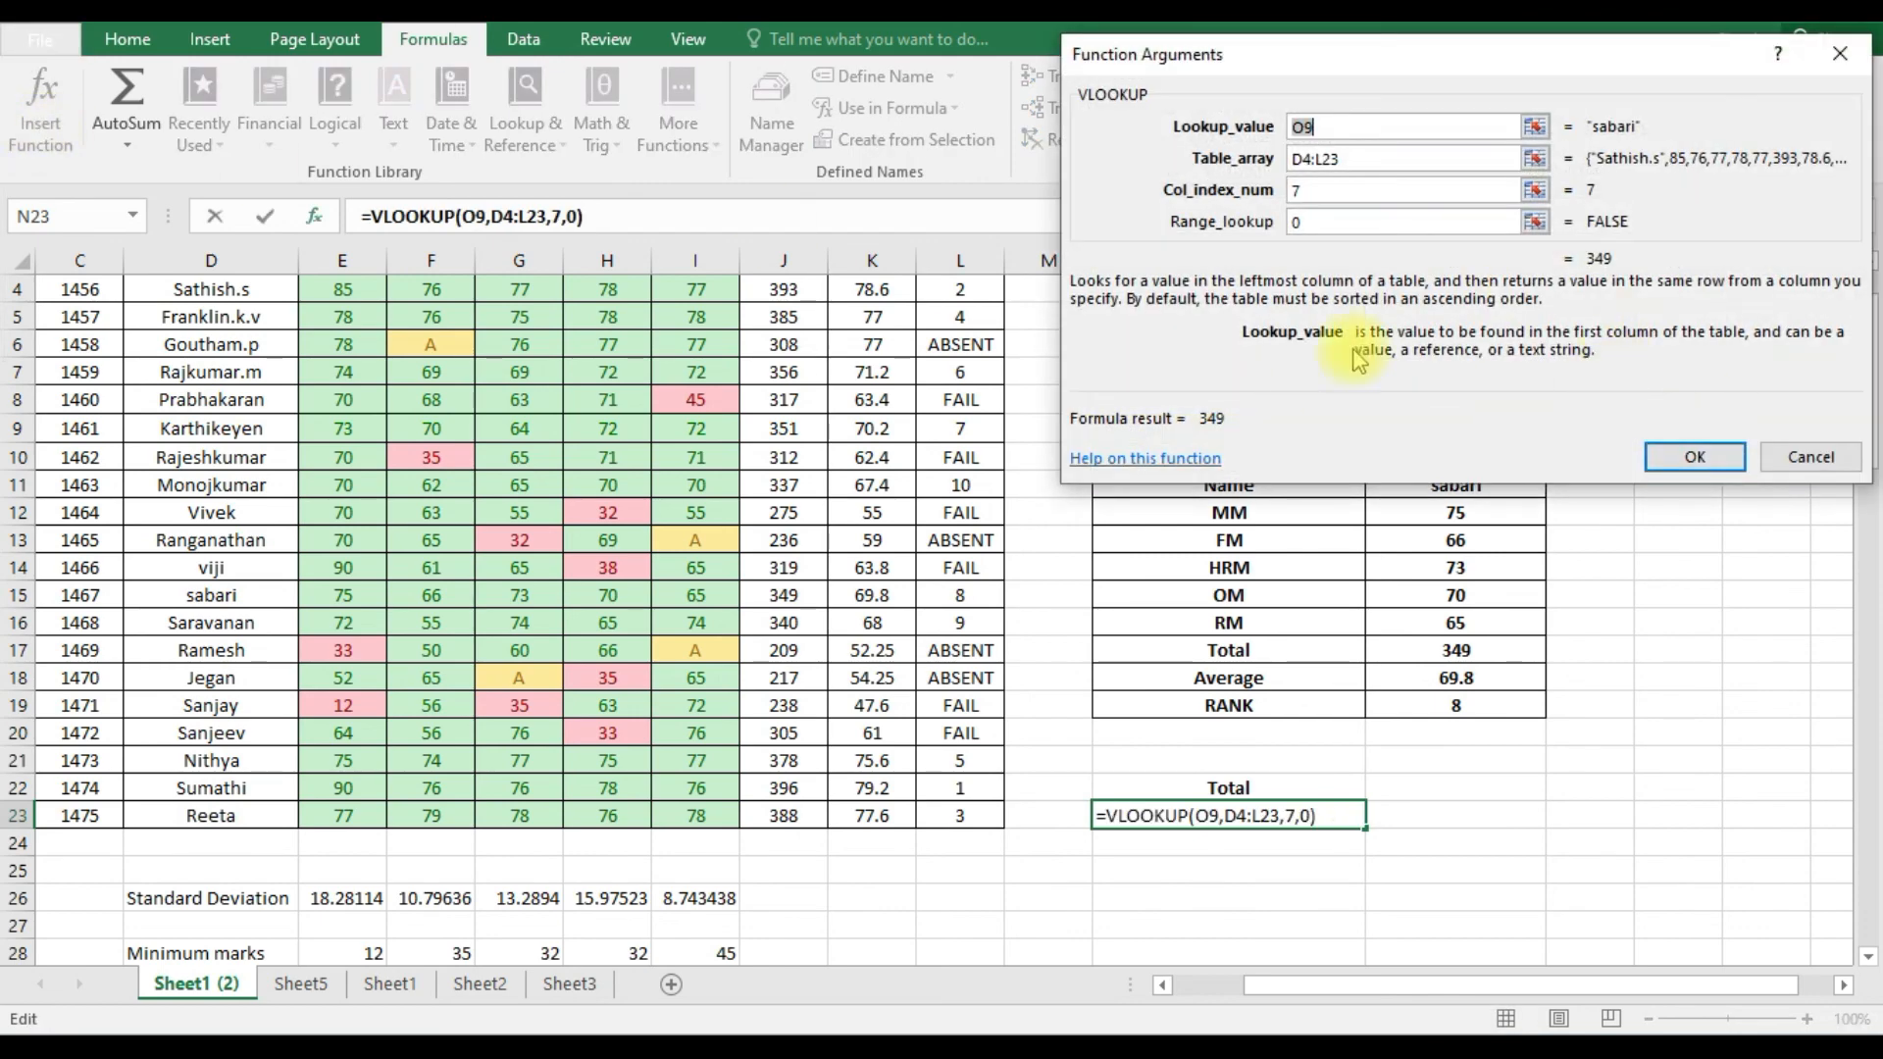
click(1740, 453)
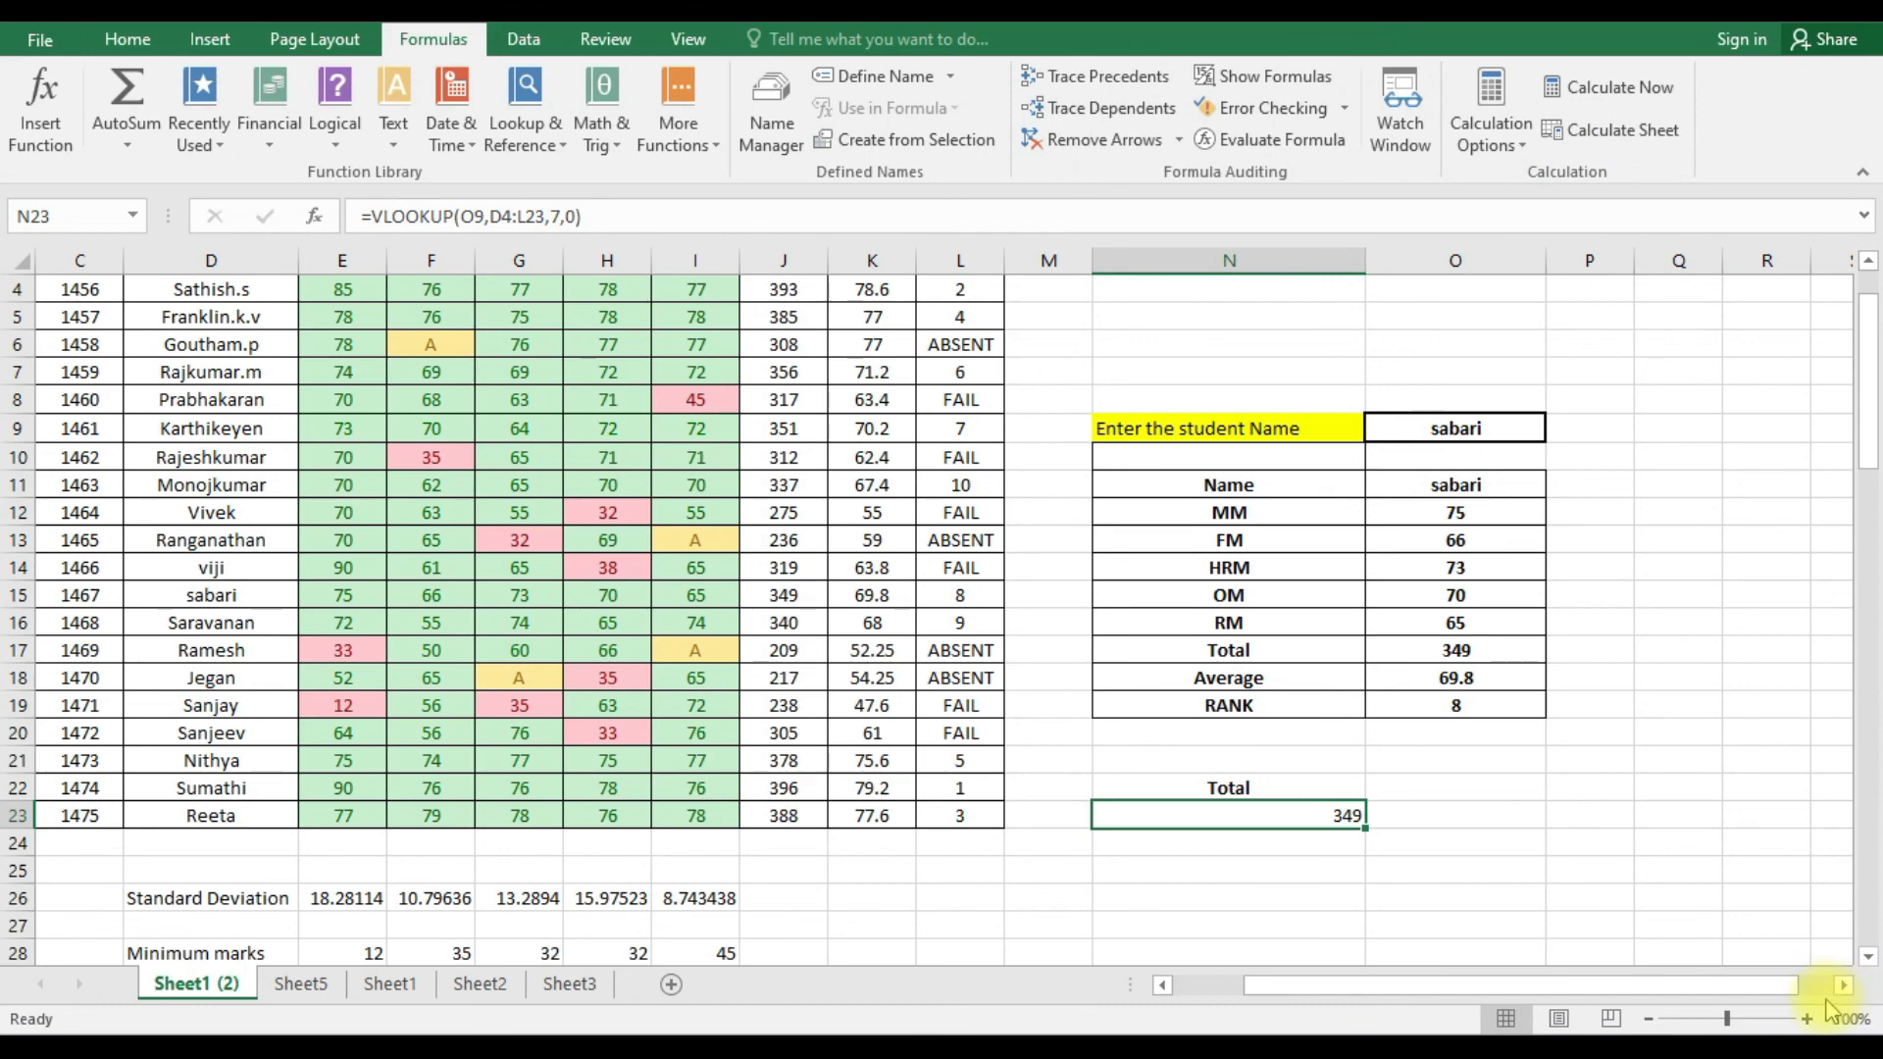
click(1865, 961)
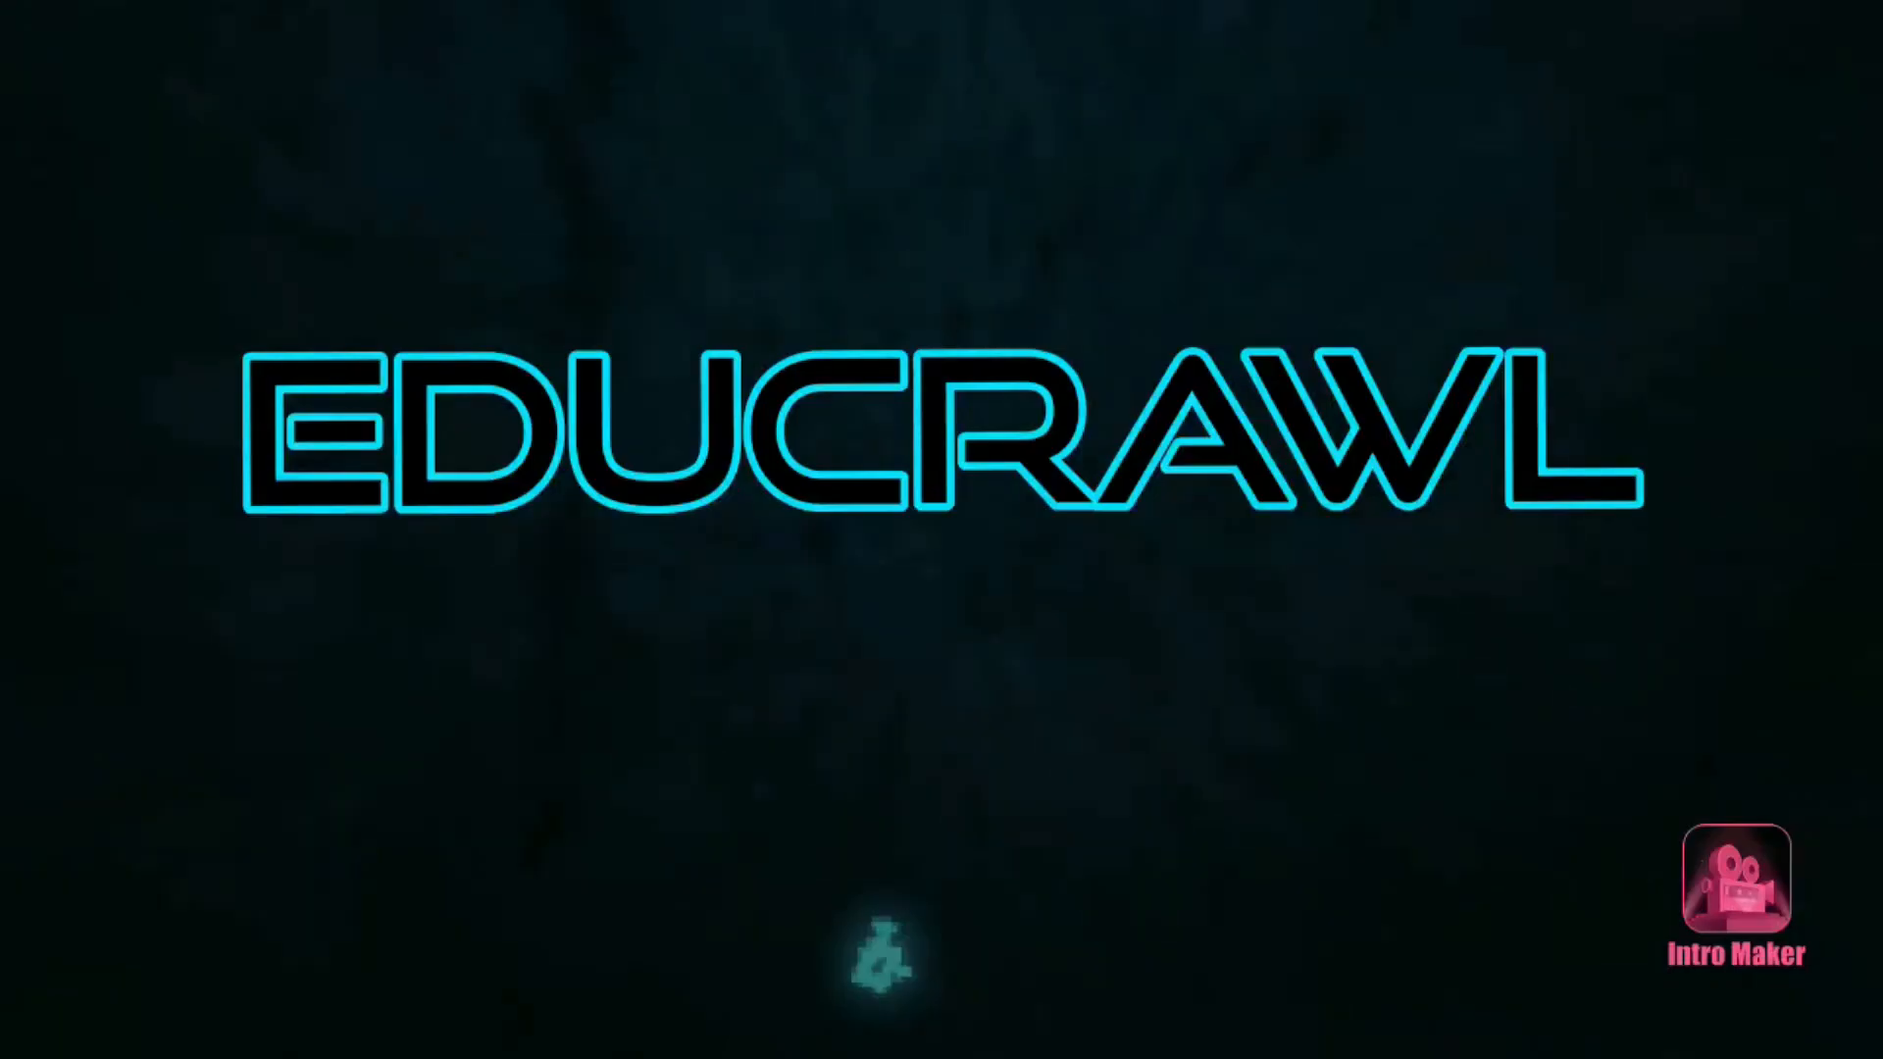